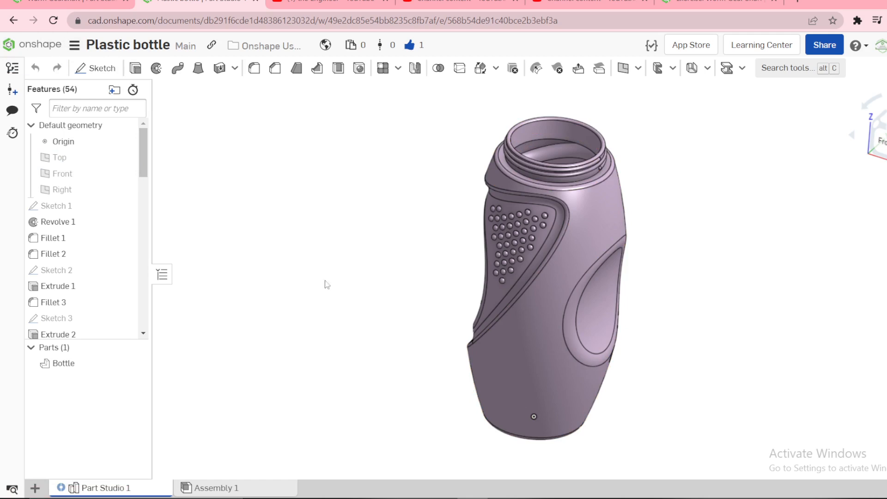
Create a new part studio in the document and rename its tab Bottle.
{"action": "left_click", "coordinate": [36, 489]}
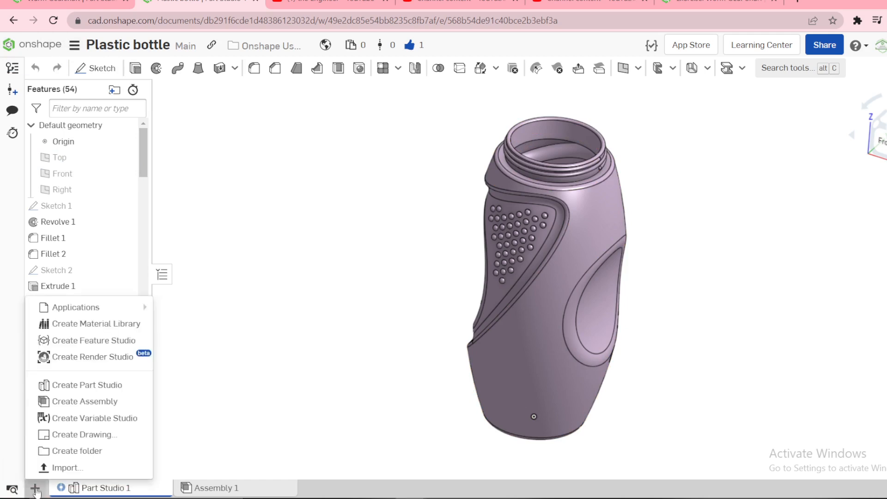
{"action": "left_click", "coordinate": [68, 387]}
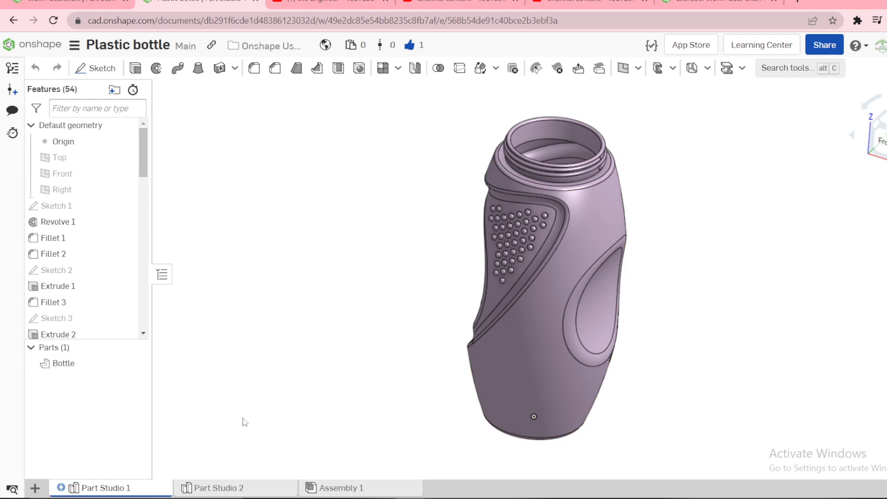
{"action": "left_click", "coordinate": [220, 488]}
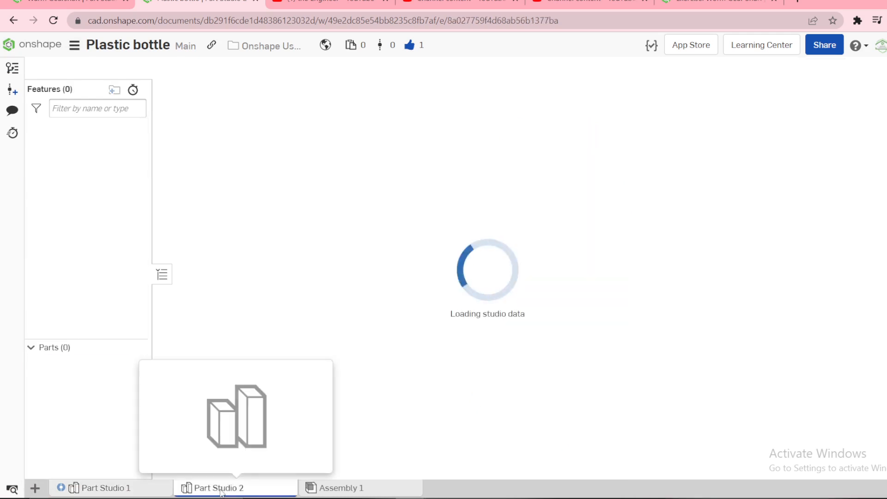
{"action": "right_click", "coordinate": [221, 490]}
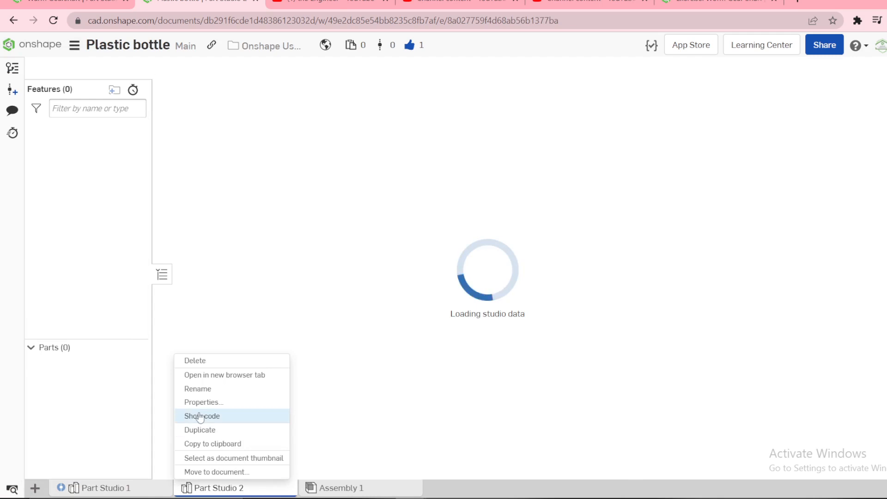
{"action": "left_click", "coordinate": [197, 393]}
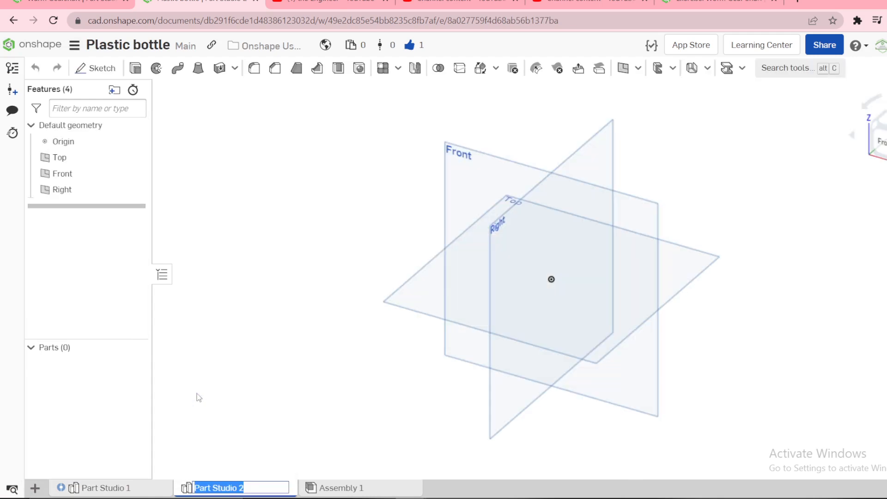
{"action": "type", "text": "Bottle"}
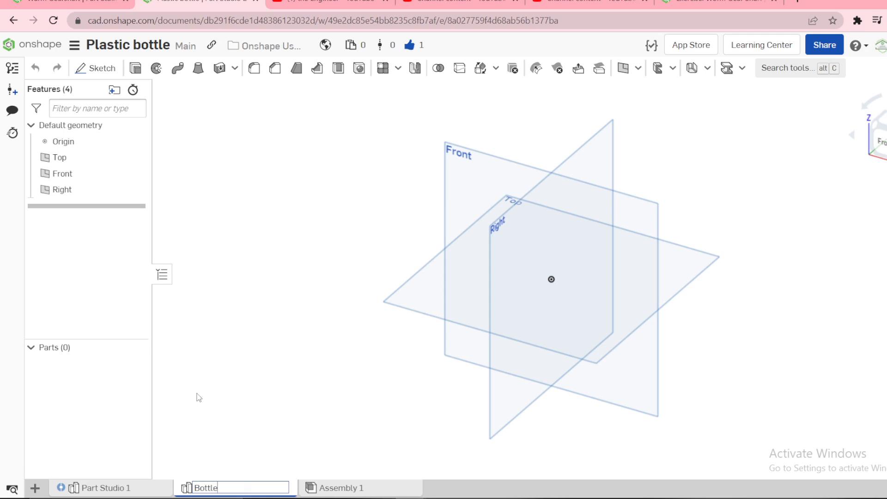
{"action": "key", "text": "Return"}
Show the finished bottle's Sketch 1 in Part Studio 1 to examine the profile it was revolved from.
{"action": "left_click", "coordinate": [81, 491]}
{"action": "left_click", "coordinate": [209, 491]}
{"action": "left_click", "coordinate": [111, 489]}
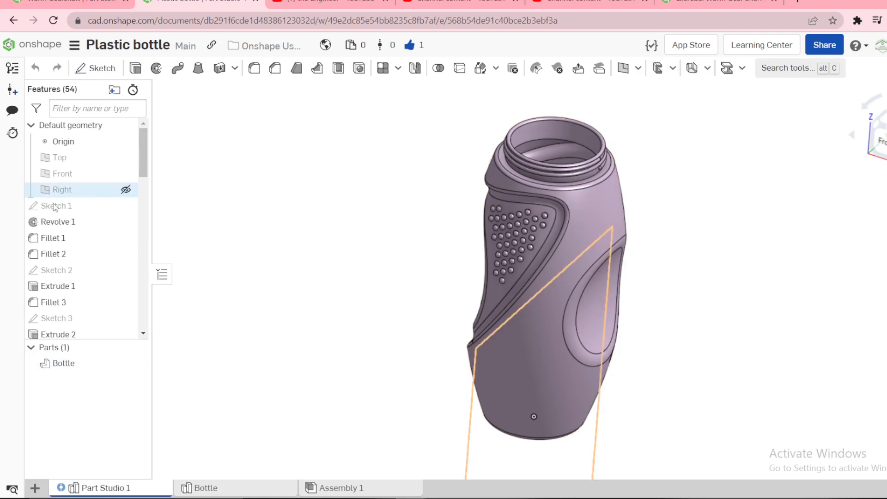
{"action": "left_click", "coordinate": [126, 206]}
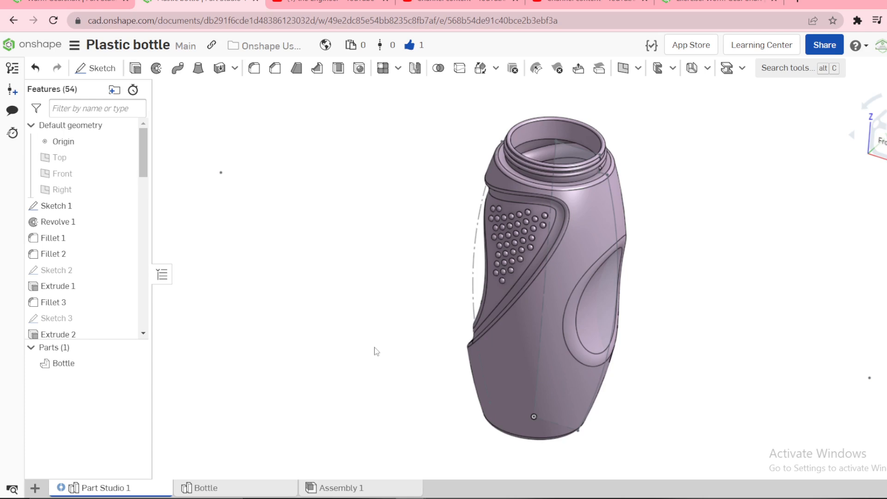
Start a new sketch on the Front plane of the Bottle part studio and view it face-on.
{"action": "left_click", "coordinate": [238, 489]}
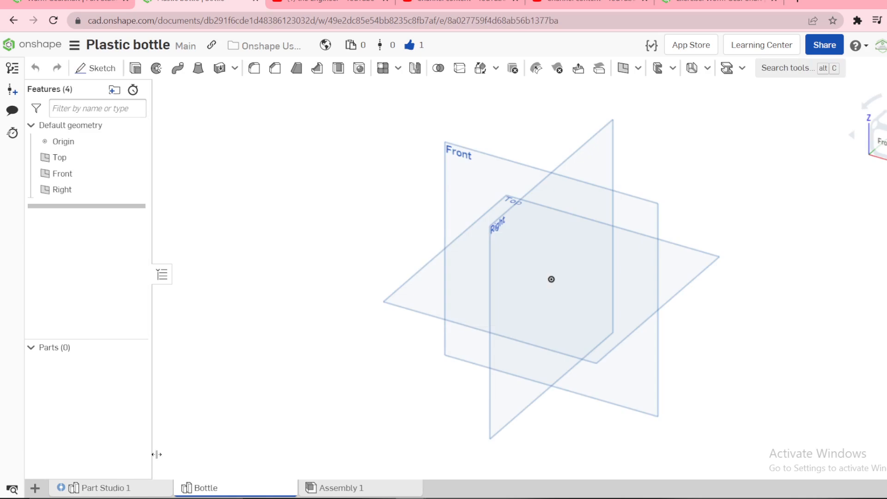
{"action": "left_click", "coordinate": [463, 205]}
{"action": "key", "text": "s"}
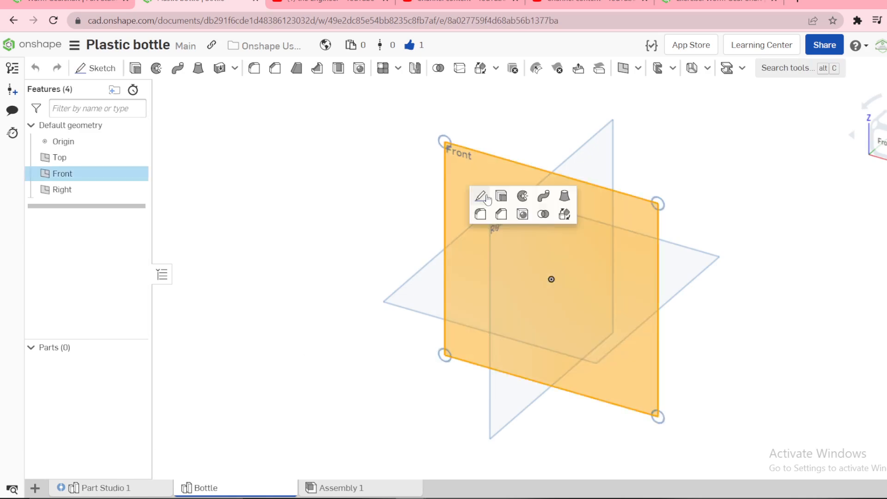
{"action": "left_click", "coordinate": [483, 196]}
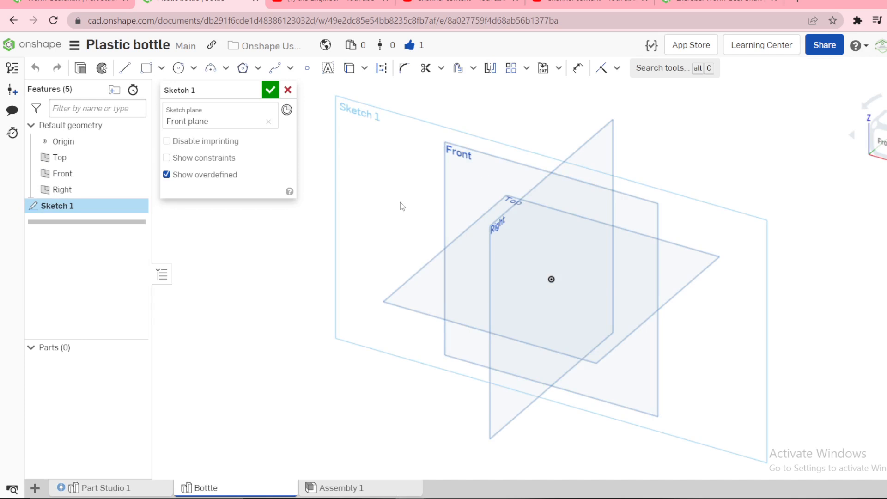
{"action": "key", "text": "n"}
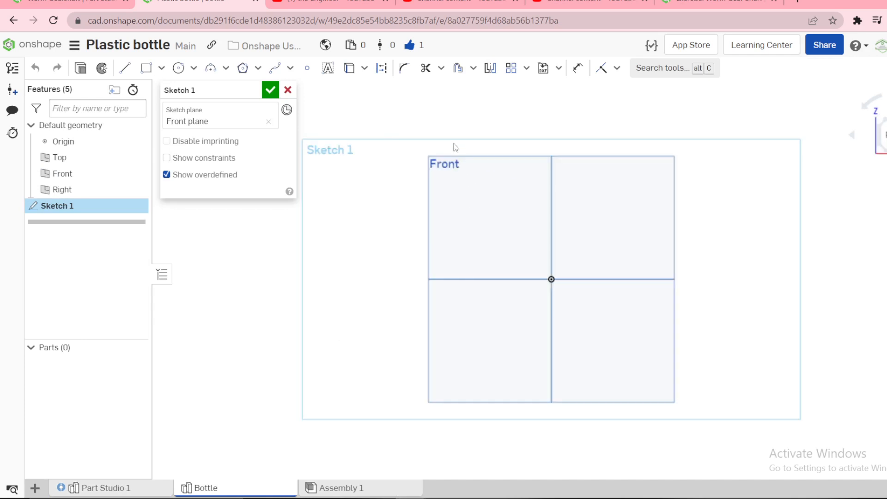
Sketch a vertical line about 156 mm long straight up from the origin.
{"action": "key", "text": "l"}
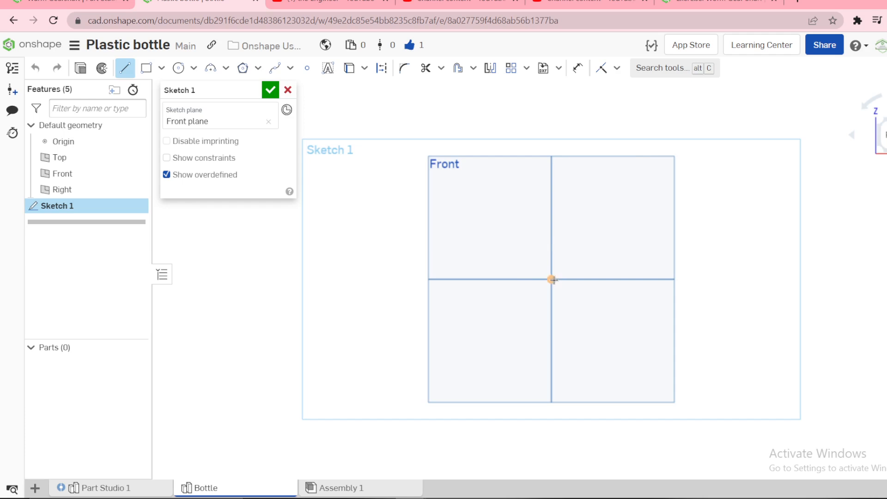
{"action": "left_click", "coordinate": [551, 279]}
{"action": "scroll", "coordinate": [547, 185], "scroll_direction": "up", "scroll_amount": 3}
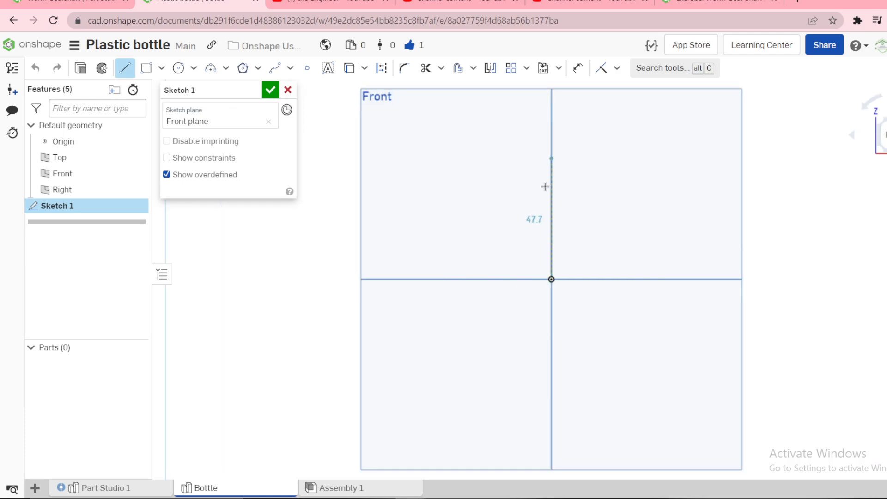
{"action": "scroll", "coordinate": [544, 187], "scroll_direction": "down", "scroll_amount": 5}
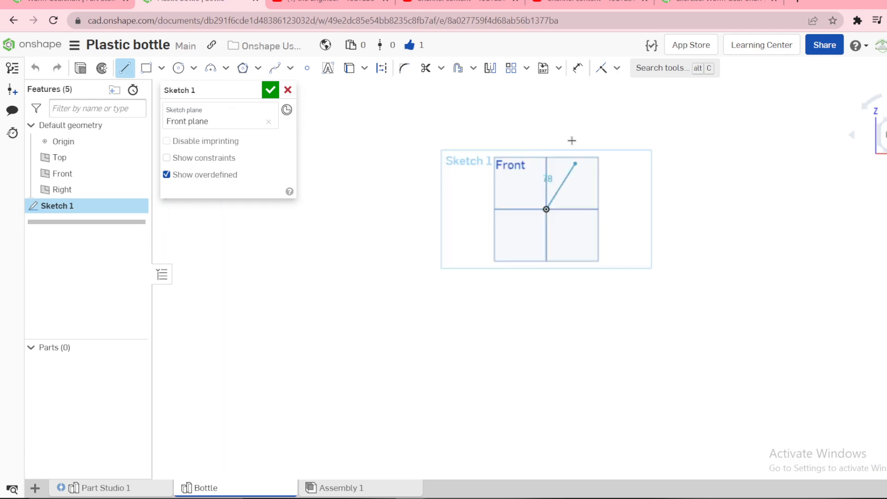
{"action": "left_click", "coordinate": [546, 101]}
{"action": "key", "text": "Escape"}
Check the workspace units, accept Millimeter as the default length unit, and reopen Sketch 1 for editing.
{"action": "left_click", "coordinate": [74, 45]}
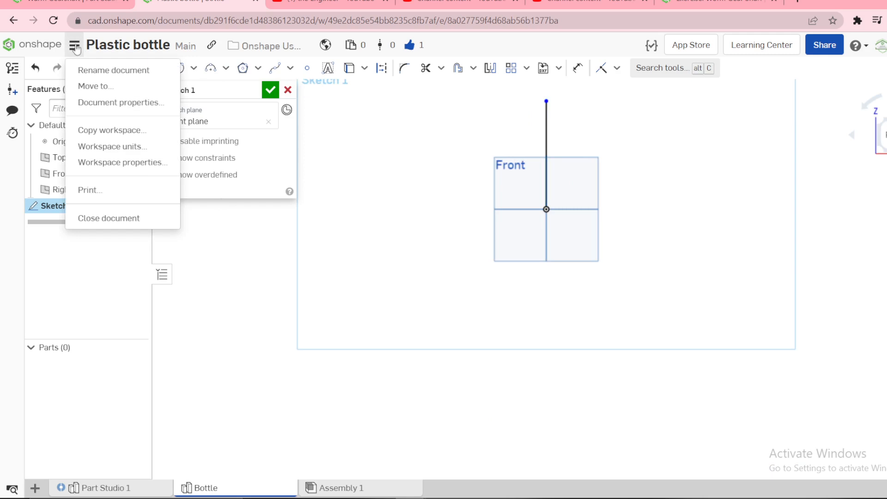
{"action": "left_click", "coordinate": [128, 147]}
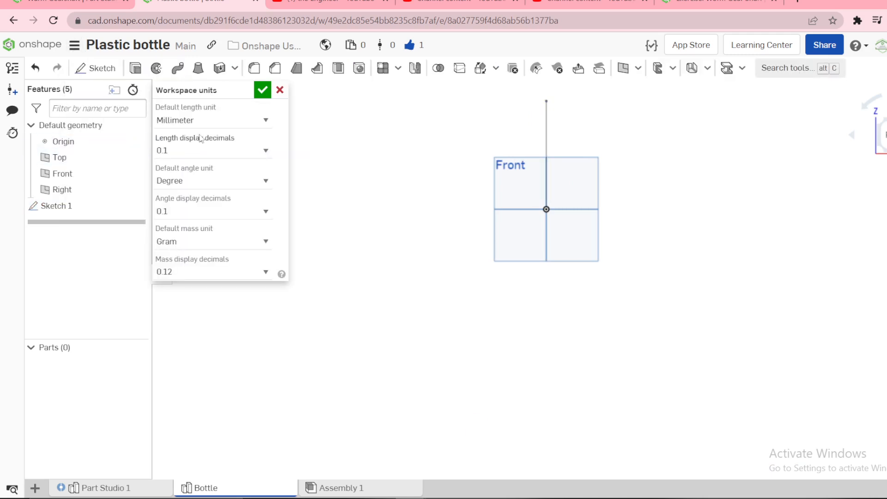
{"action": "left_click", "coordinate": [262, 90]}
{"action": "right_click", "coordinate": [60, 208]}
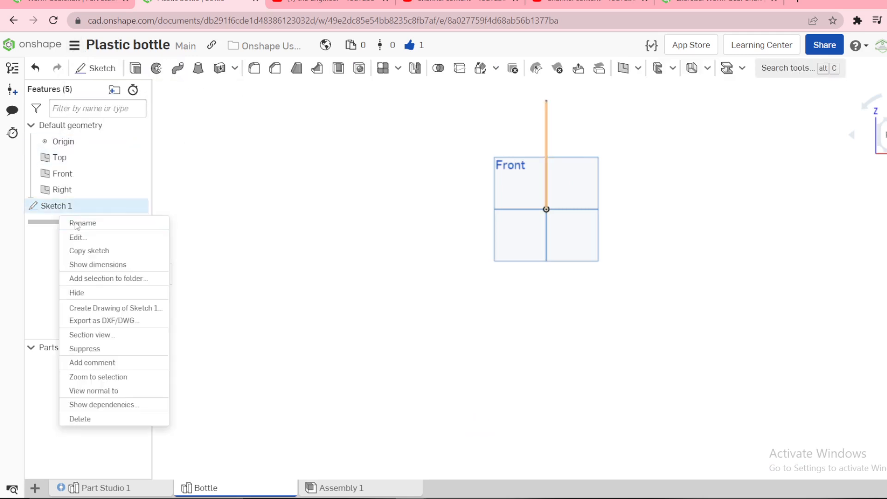
{"action": "left_click", "coordinate": [84, 238]}
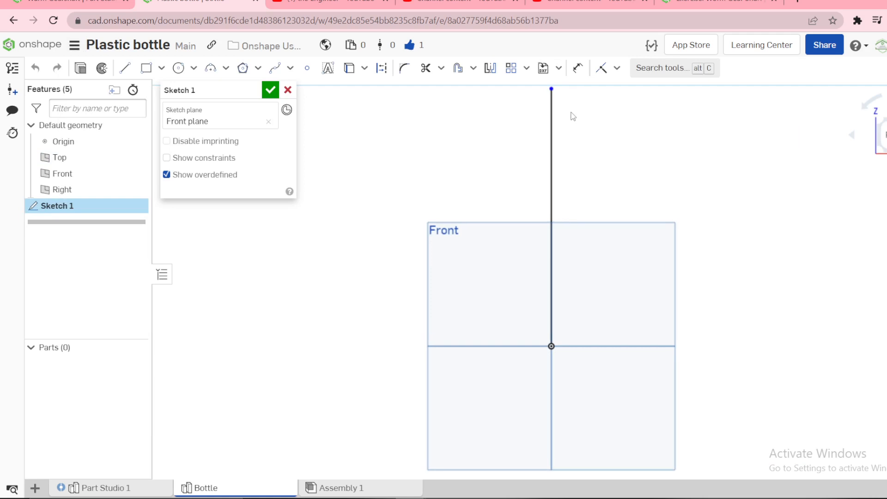
Sketch a stepped neck from the vertical line's upper end: a horizontal line outward, a vertical drop of about 19.5 mm, and another horizontal line outward.
{"action": "key", "text": "l"}
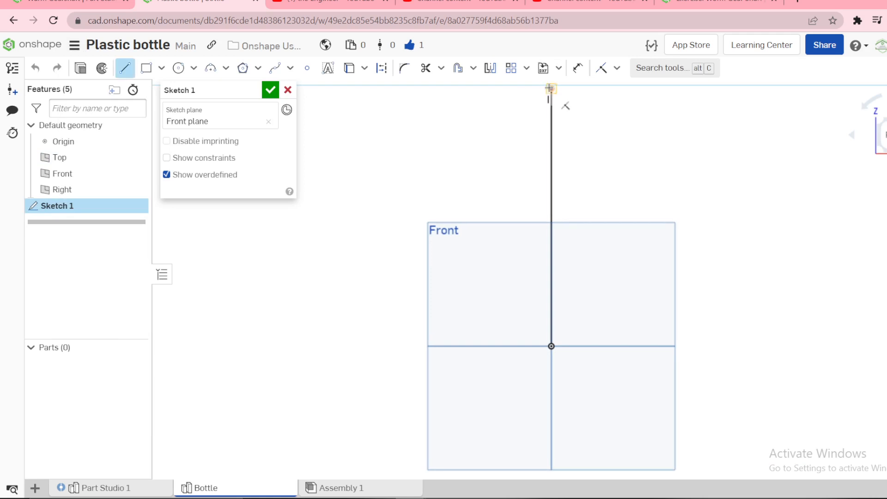
{"action": "left_click", "coordinate": [551, 88]}
{"action": "left_click", "coordinate": [608, 88]}
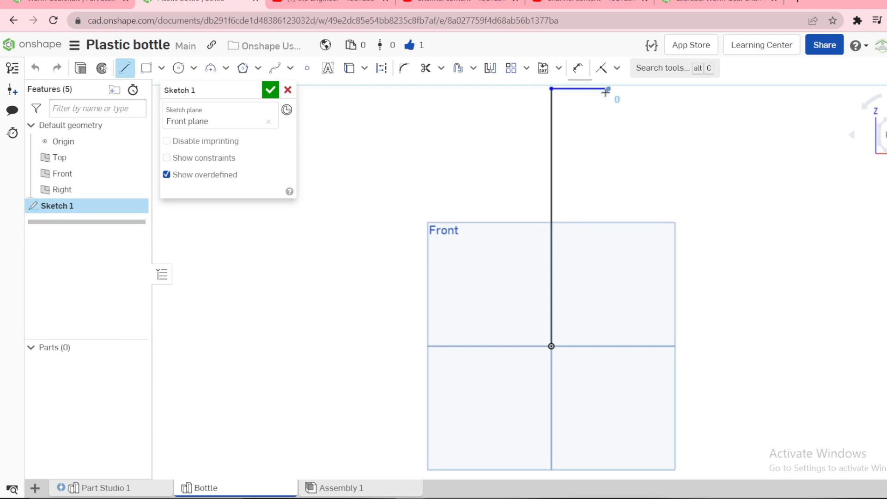
{"action": "left_click", "coordinate": [608, 121]}
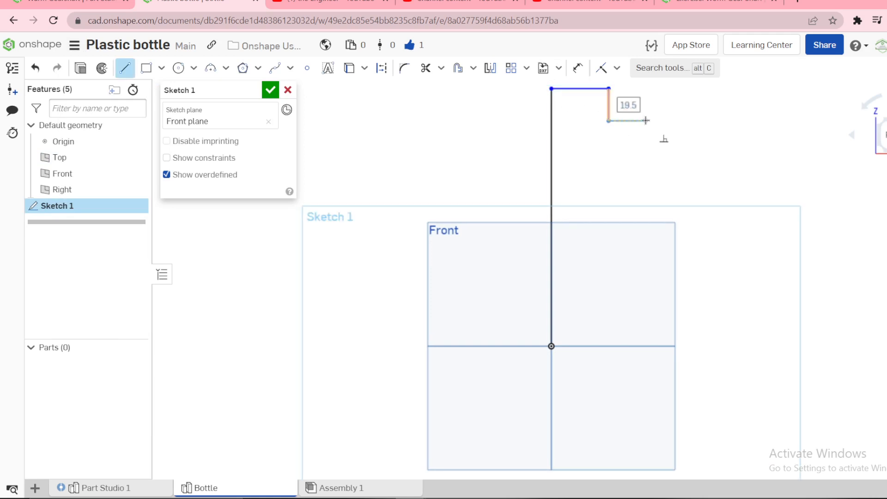
{"action": "left_click", "coordinate": [647, 121]}
{"action": "key", "text": "Escape"}
{"action": "key", "text": "h"}
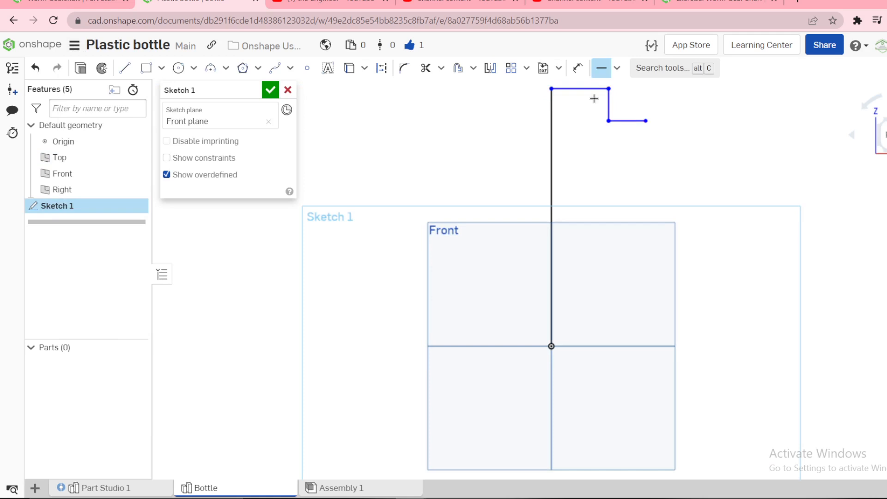
{"action": "key", "text": "Escape"}
Dimension the long vertical centre line to 160 mm.
{"action": "key", "text": "d"}
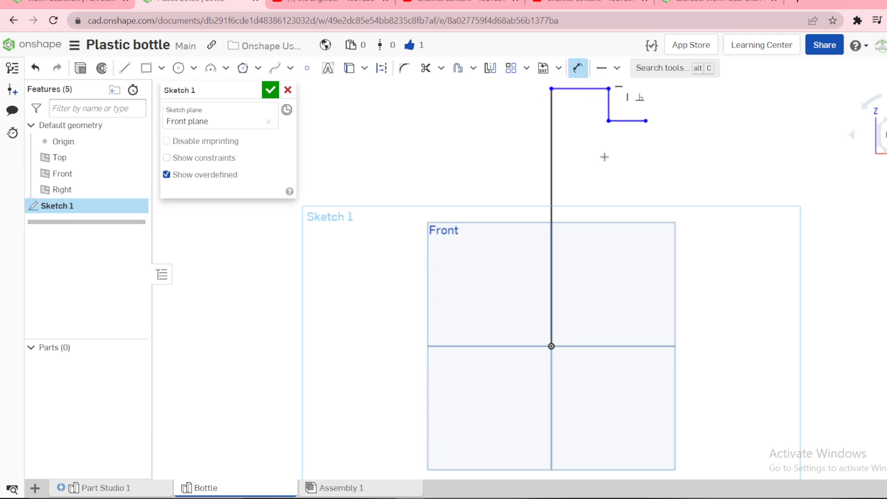
{"action": "left_click", "coordinate": [866, 50]}
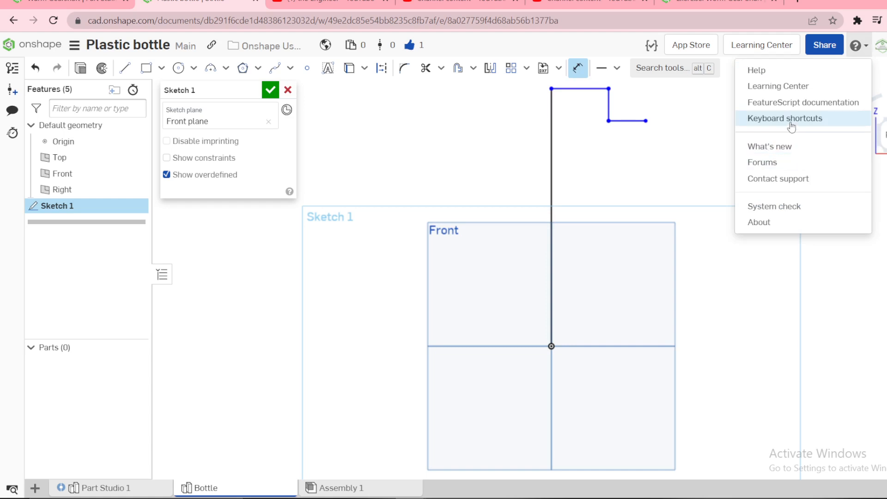
{"action": "left_click", "coordinate": [612, 145]}
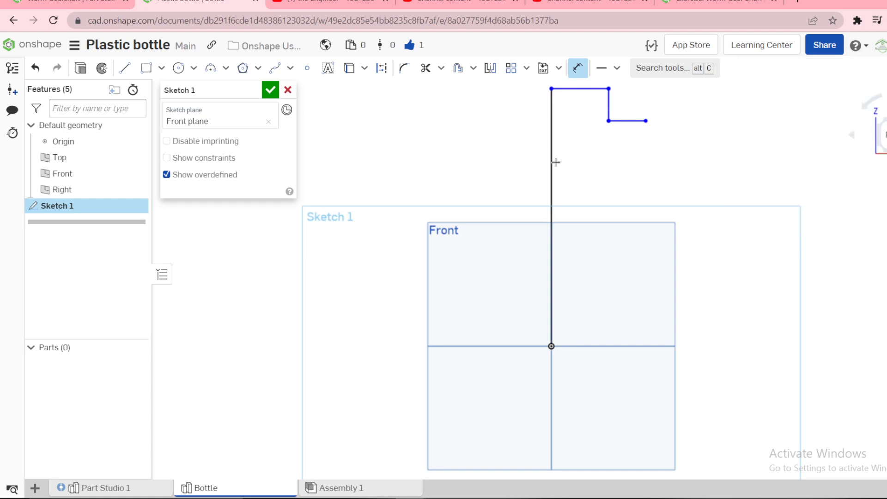
{"action": "left_click", "coordinate": [552, 113]}
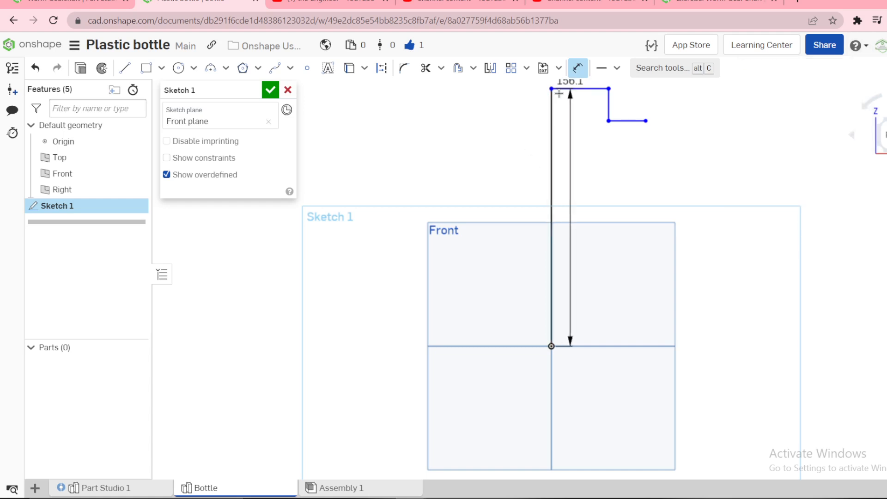
{"action": "left_click", "coordinate": [463, 192]}
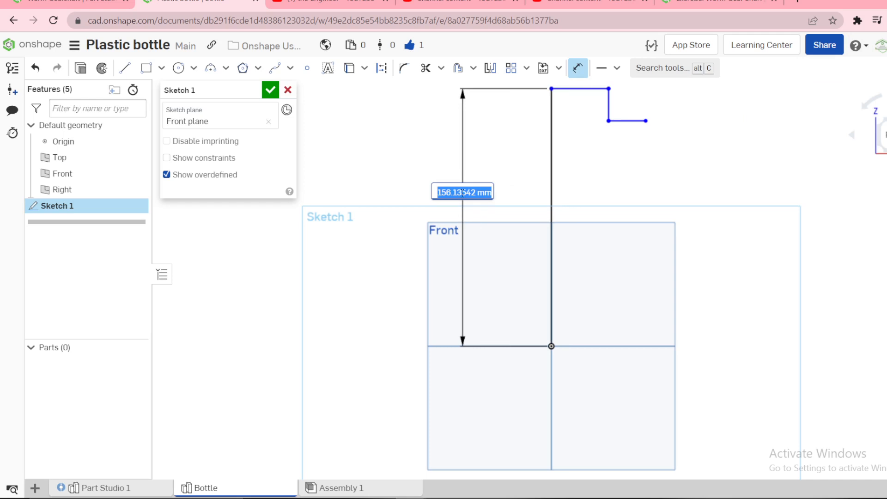
{"action": "type", "text": "160"}
{"action": "key", "text": "Return"}
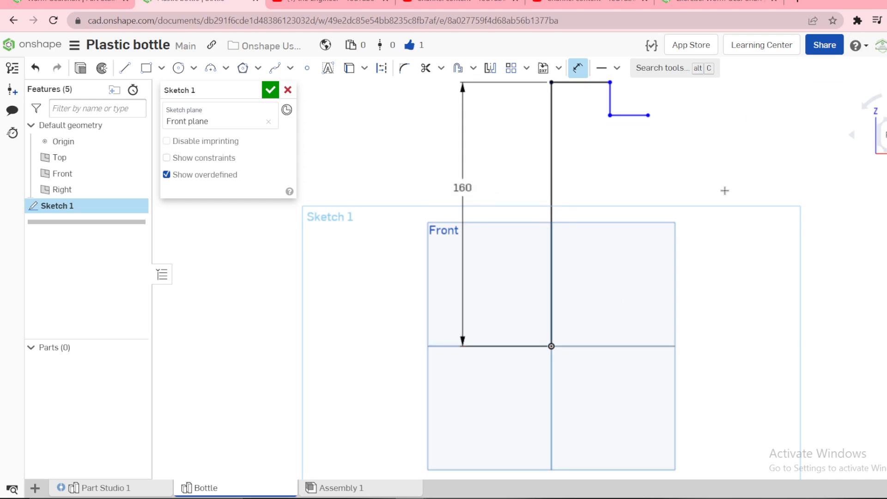
Sketch a horizontal base line outward from the origin, on the same side as the stepped neck.
{"action": "key", "text": "l"}
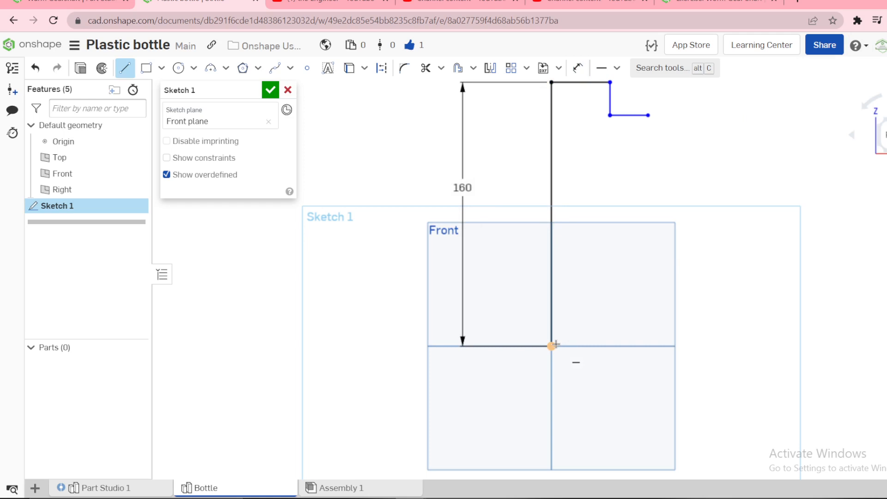
{"action": "left_click", "coordinate": [551, 346]}
{"action": "left_click", "coordinate": [636, 345]}
{"action": "key", "text": "Escape"}
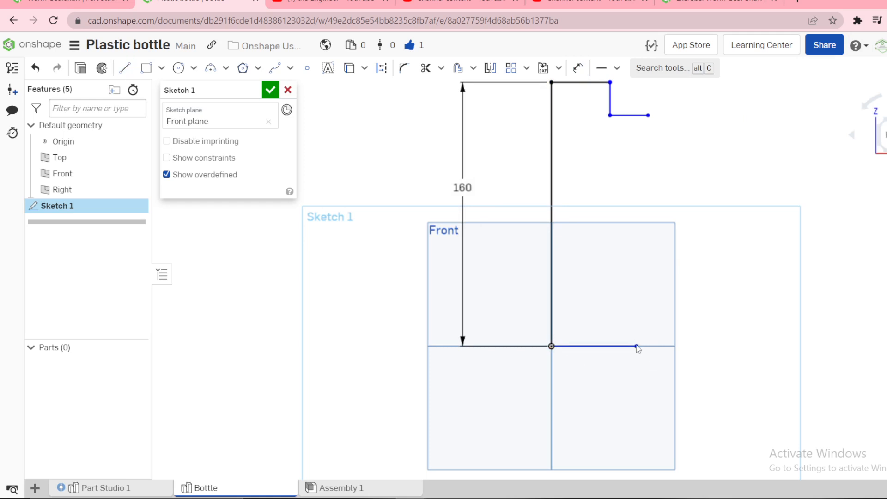
Sketch an outward-bulging three-point arc of about 158 mm radius from the base line's outer end to the shoulder line's outer end.
{"action": "scroll", "coordinate": [677, 219], "scroll_direction": "up", "scroll_amount": 2}
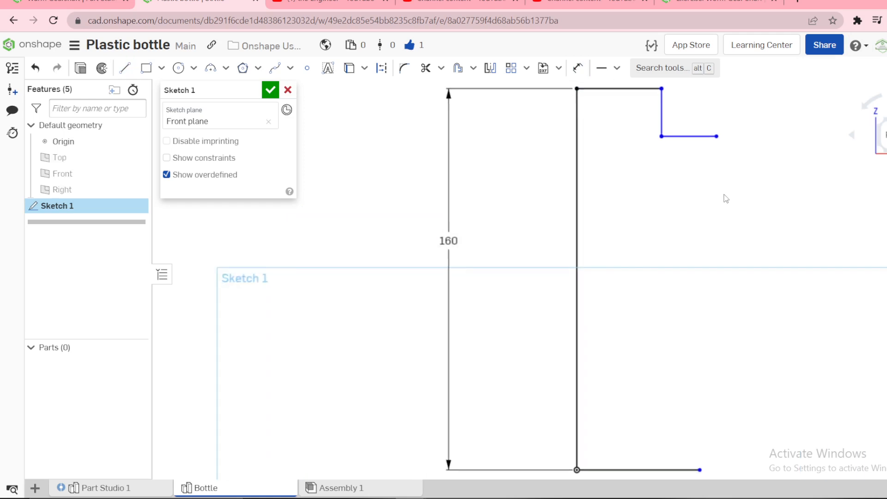
{"action": "key", "text": "a"}
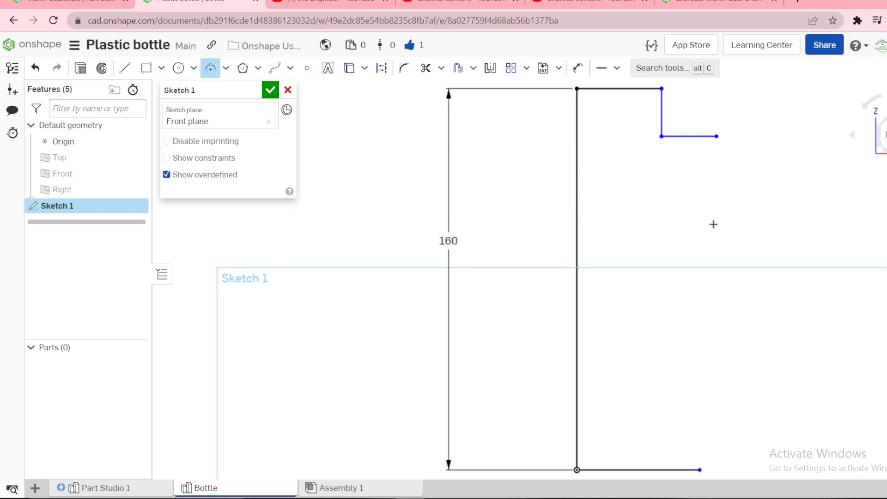
{"action": "left_click", "coordinate": [700, 467]}
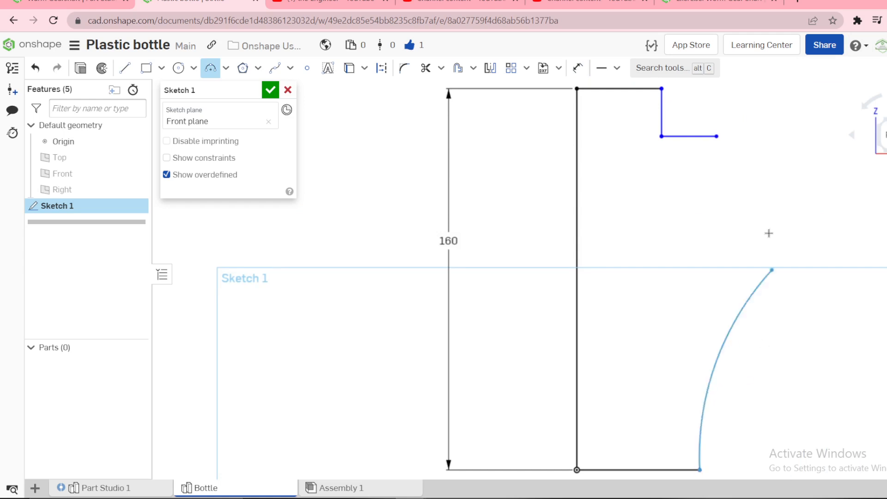
{"action": "left_click", "coordinate": [716, 137]}
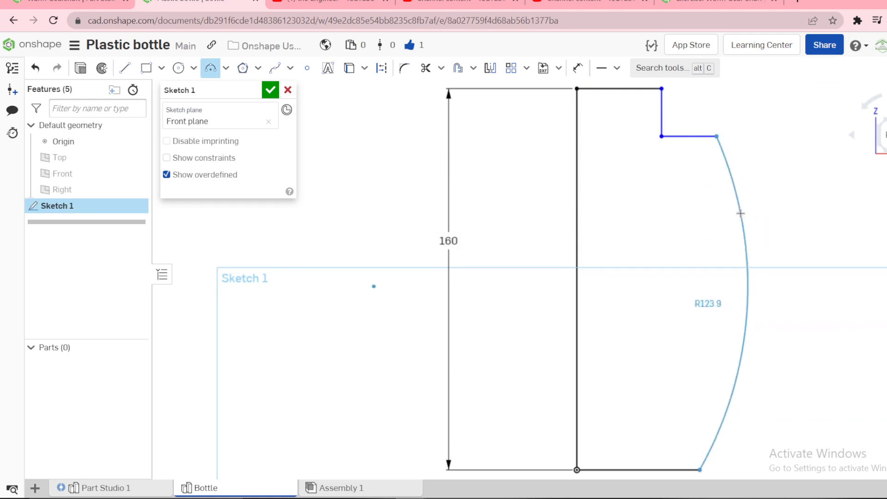
{"action": "left_click", "coordinate": [746, 259]}
{"action": "key", "text": "Escape"}
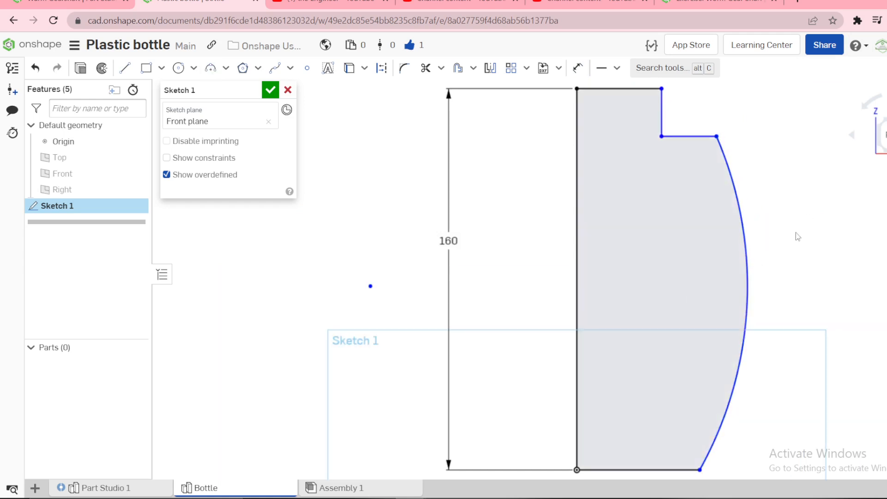
Add a radius dimension to the side arc, try a value of 225 mm, and undo that value.
{"action": "key", "text": "d"}
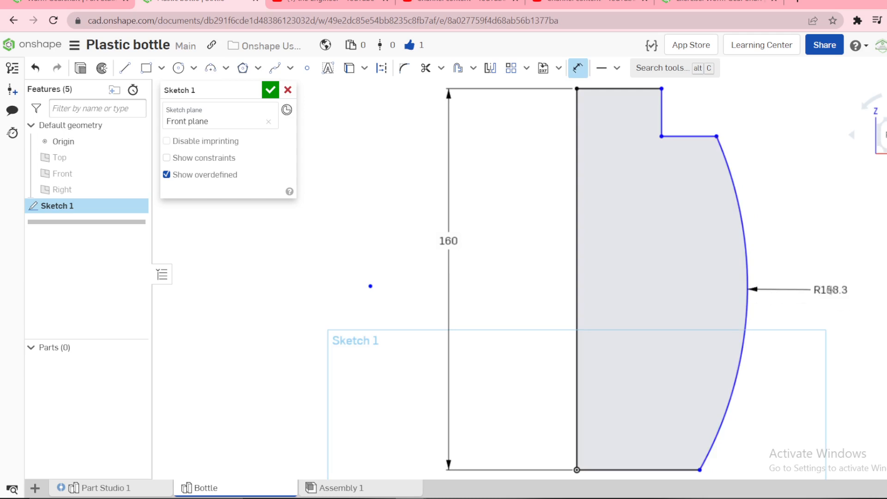
{"action": "left_click", "coordinate": [830, 289]}
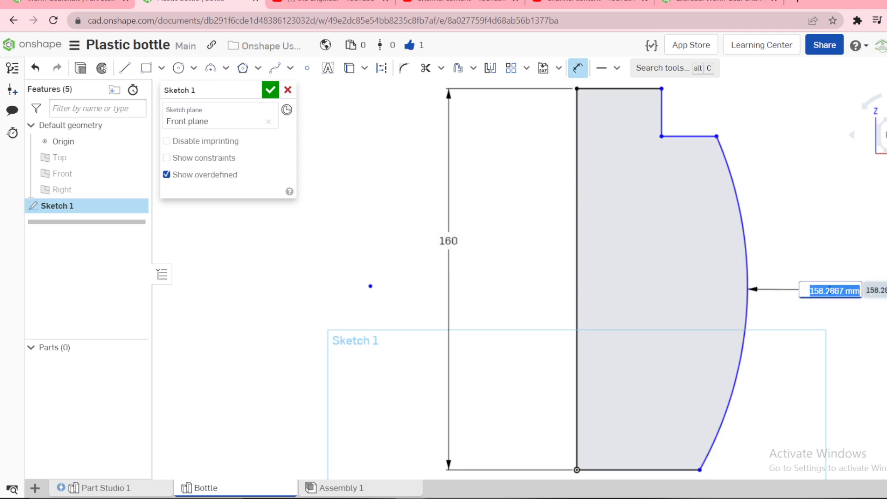
{"action": "type", "text": "225"}
{"action": "key", "text": "Return"}
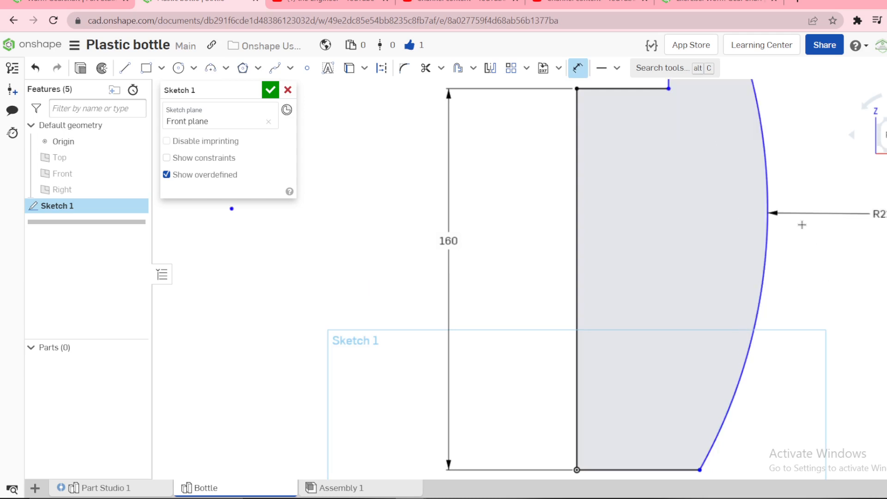
{"action": "scroll", "coordinate": [770, 277], "scroll_direction": "down", "scroll_amount": 3}
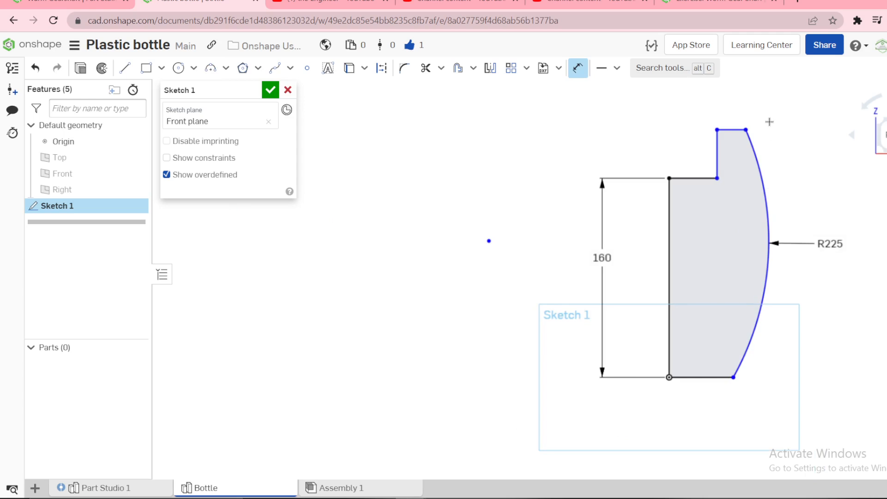
{"action": "scroll", "coordinate": [798, 154], "scroll_direction": "up", "scroll_amount": 2}
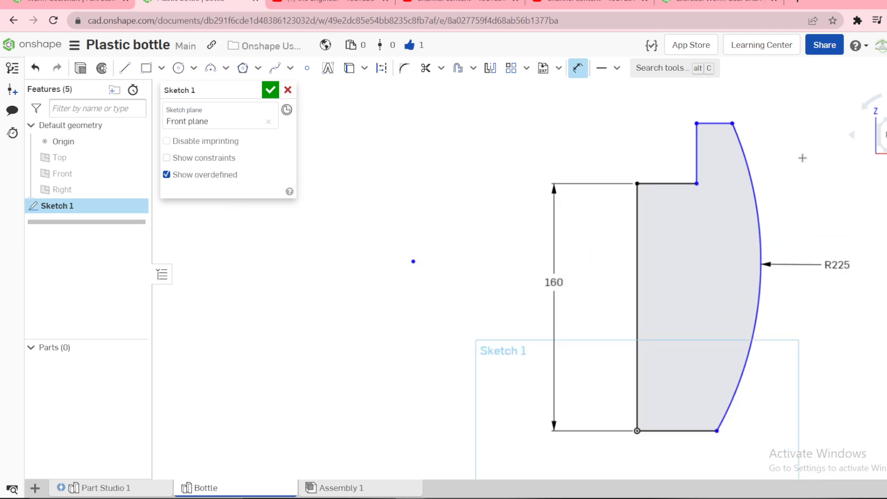
{"action": "key", "text": "Escape"}
{"action": "key", "text": "ctrl+z"}
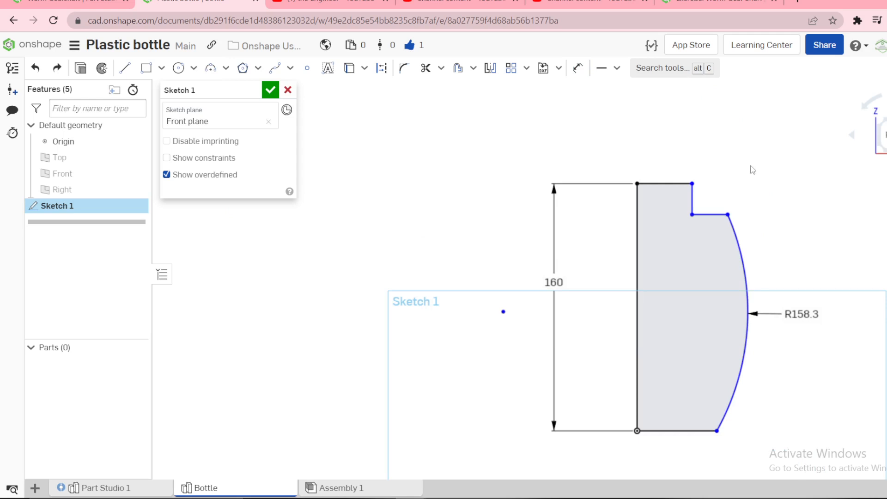
Sketch a vertical construction line about 200 mm long from the origin up past the neck, and apply a Fix constraint to it.
{"action": "key", "text": "u"}
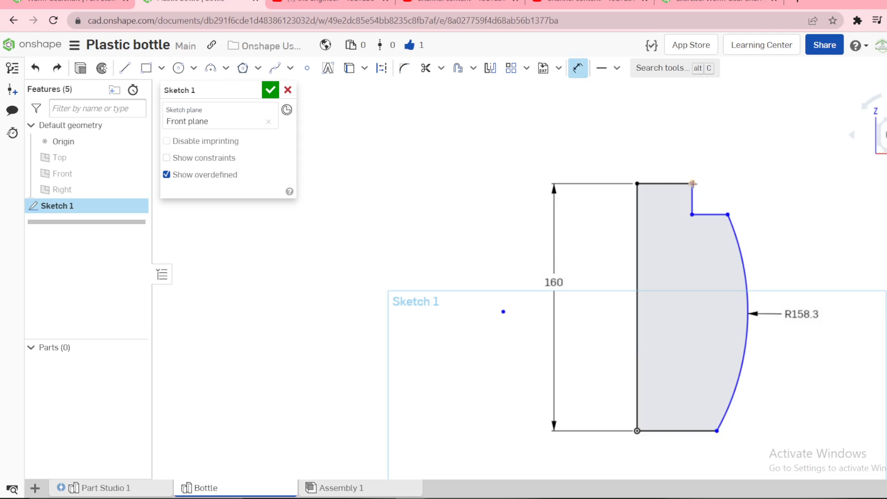
{"action": "key", "text": "l"}
{"action": "left_click", "coordinate": [637, 430]}
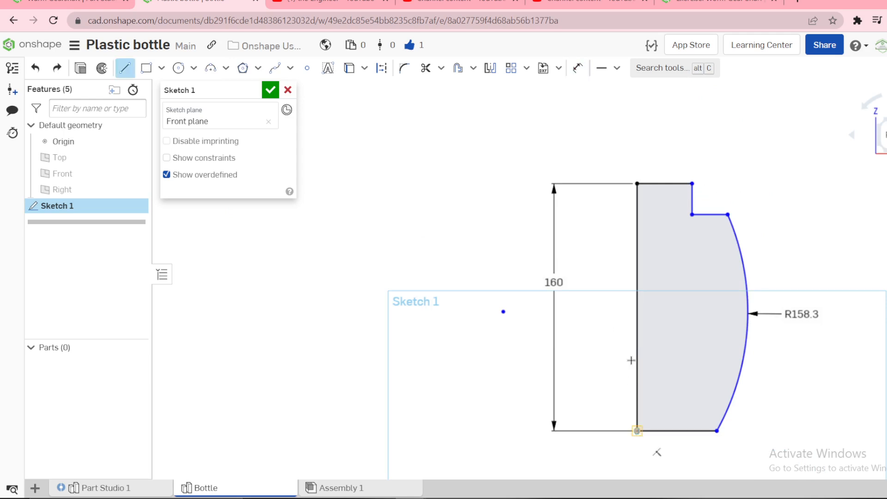
{"action": "left_click", "coordinate": [637, 122]}
{"action": "key", "text": "Escape"}
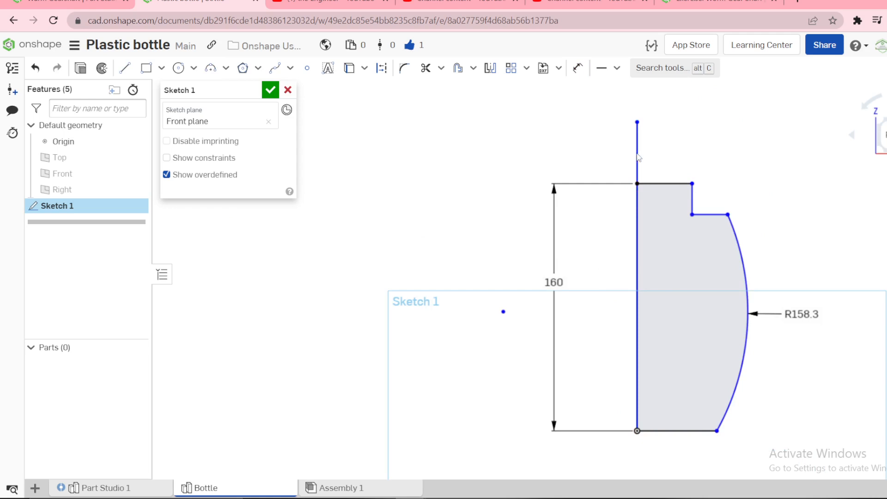
{"action": "left_click", "coordinate": [637, 158]}
{"action": "key", "text": "q"}
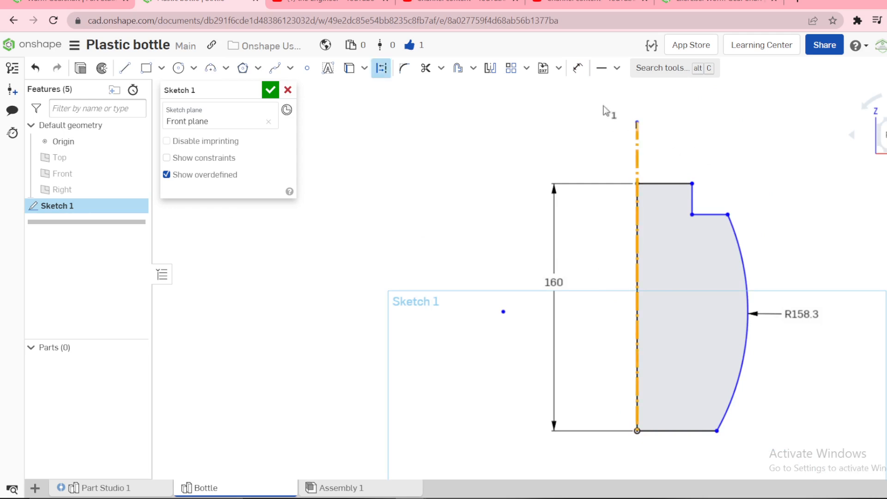
{"action": "left_click", "coordinate": [617, 68]}
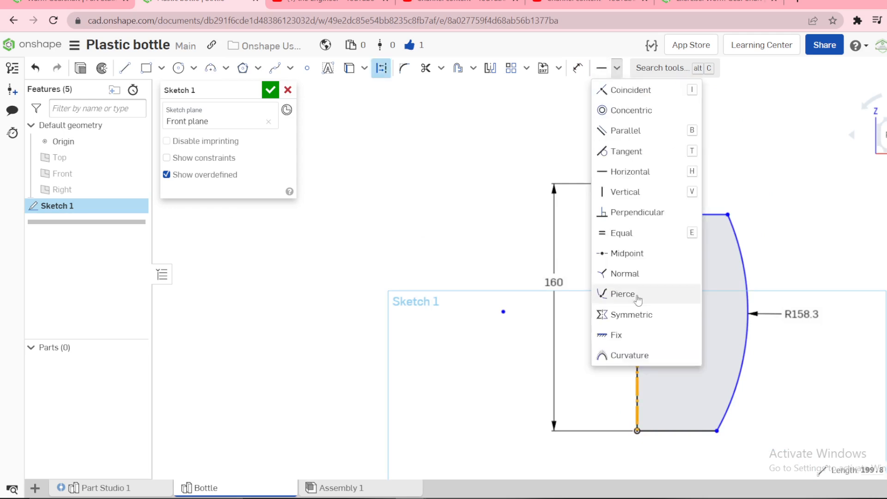
{"action": "left_click", "coordinate": [614, 334]}
Dimension the neck's upper outer corner as a 60 mm diameter about the construction line.
{"action": "key", "text": "q"}
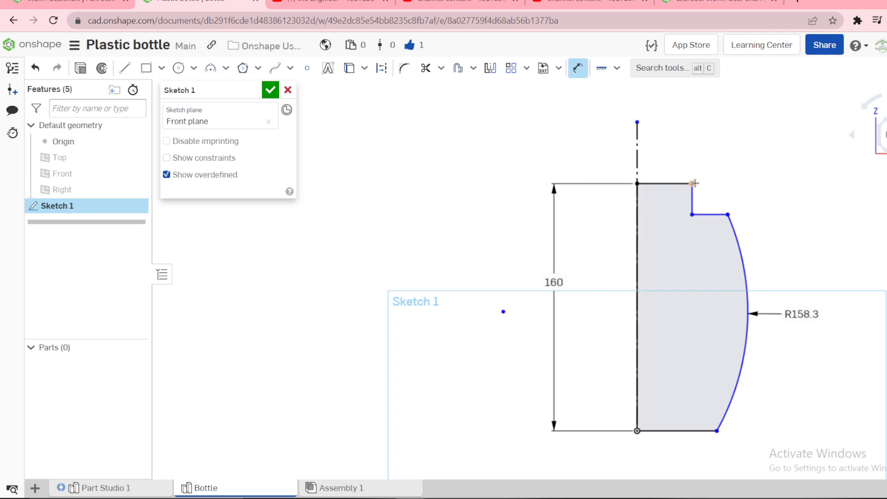
{"action": "left_click", "coordinate": [636, 150]}
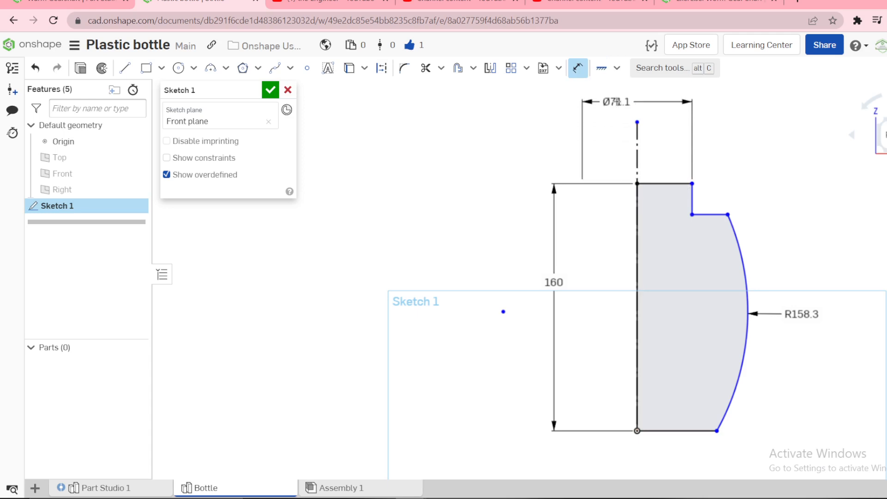
{"action": "left_click", "coordinate": [616, 99]}
{"action": "type", "text": "60"}
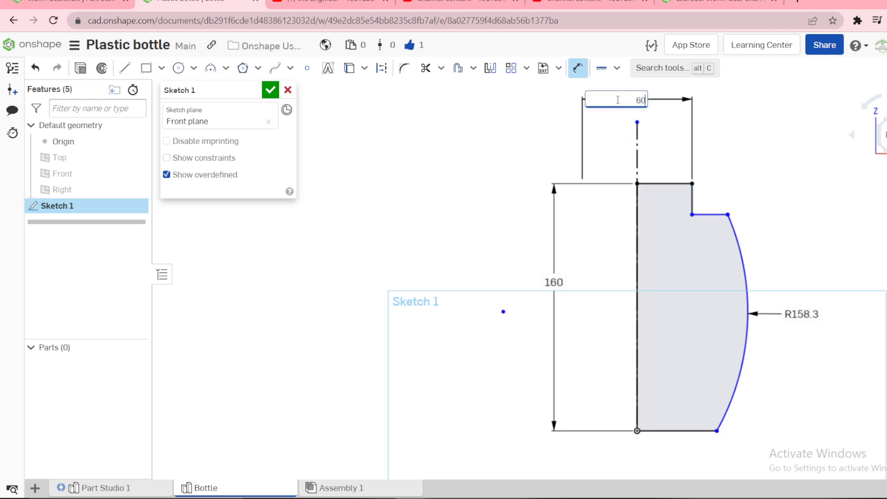
{"action": "key", "text": "Return"}
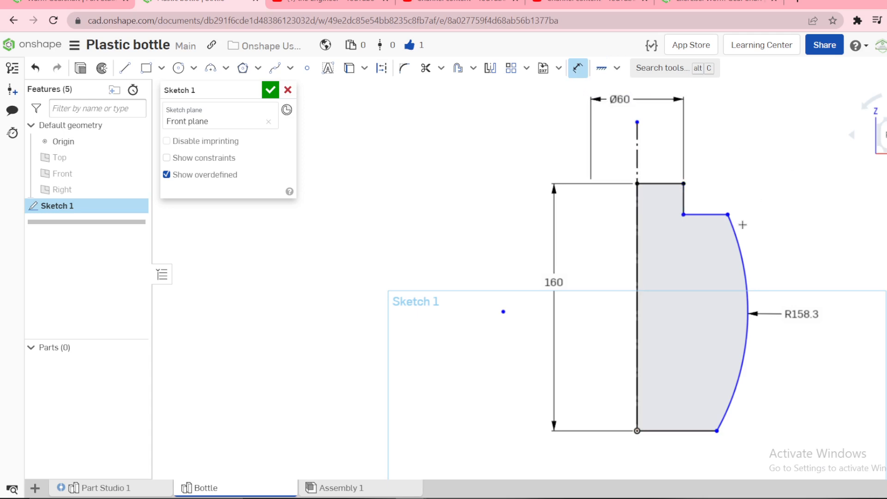
Try to dimension the neck's lower corner as a 50 mm diameter about the construction line, and undo that value.
{"action": "left_click", "coordinate": [683, 214]}
{"action": "left_click", "coordinate": [638, 169]}
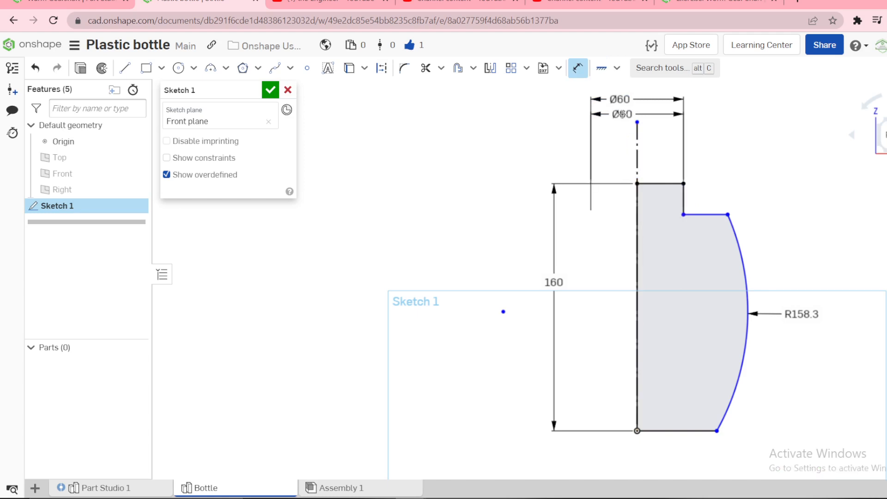
{"action": "left_click", "coordinate": [625, 115]}
{"action": "type", "text": "50"}
{"action": "key", "text": "Return"}
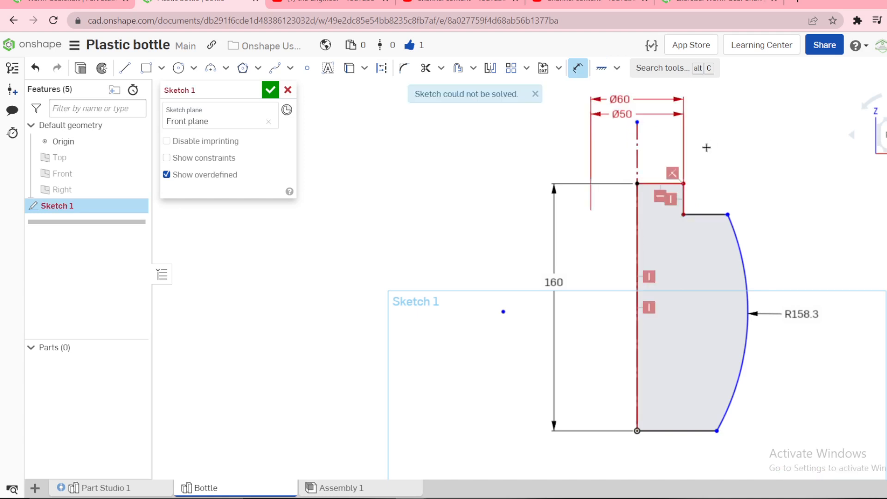
{"action": "key", "text": "Escape"}
{"action": "key", "text": "ctrl+z"}
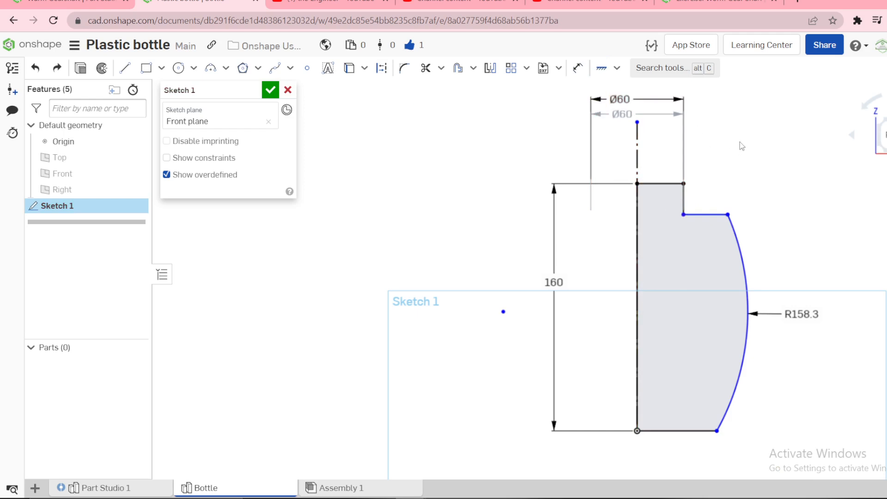
Delete both diameter dimensions above the neck.
{"action": "scroll", "coordinate": [739, 143], "scroll_direction": "up", "scroll_amount": 1}
{"action": "scroll", "coordinate": [719, 142], "scroll_direction": "down", "scroll_amount": 1}
{"action": "left_click", "coordinate": [602, 96]}
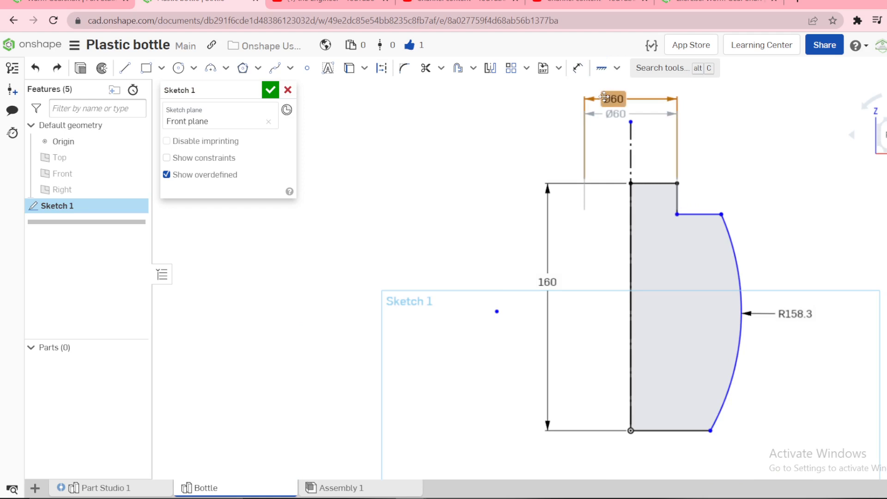
{"action": "key", "text": "Delete"}
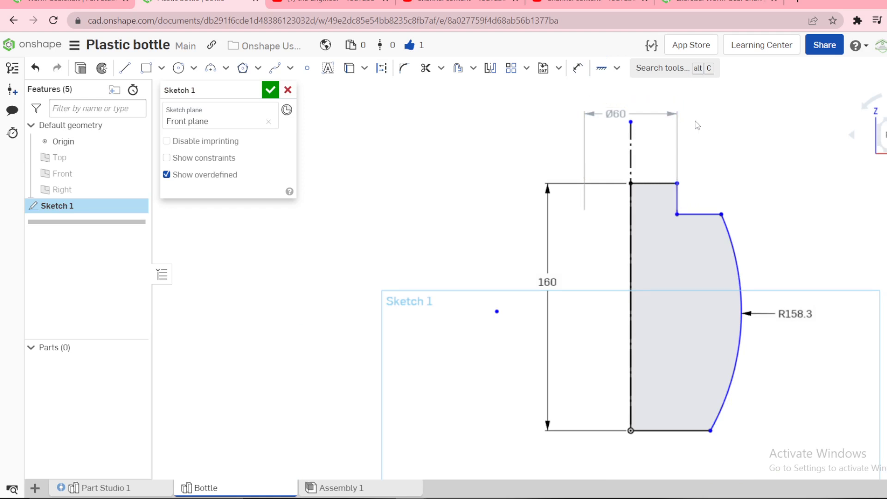
{"action": "left_click", "coordinate": [619, 115]}
{"action": "key", "text": "Delete"}
Dimension the shoulder line's outer end as a 60 mm diameter about the construction line.
{"action": "key", "text": "d"}
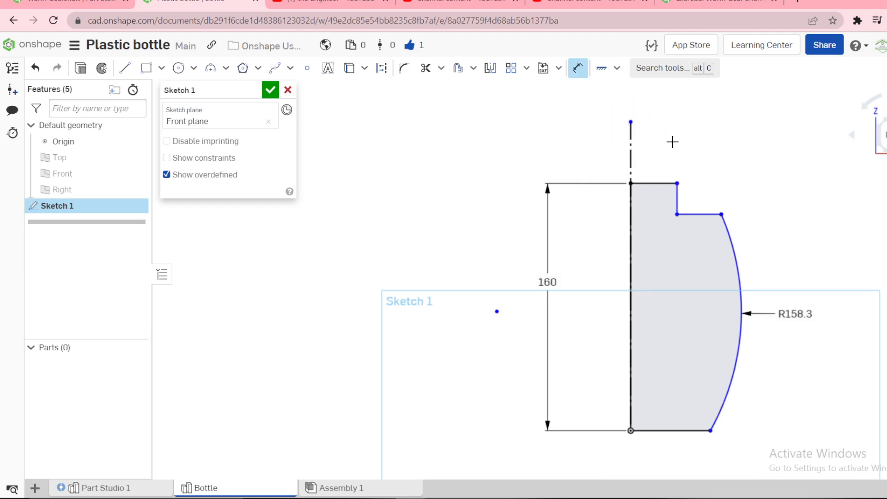
{"action": "left_click", "coordinate": [720, 214]}
{"action": "left_click", "coordinate": [630, 158]}
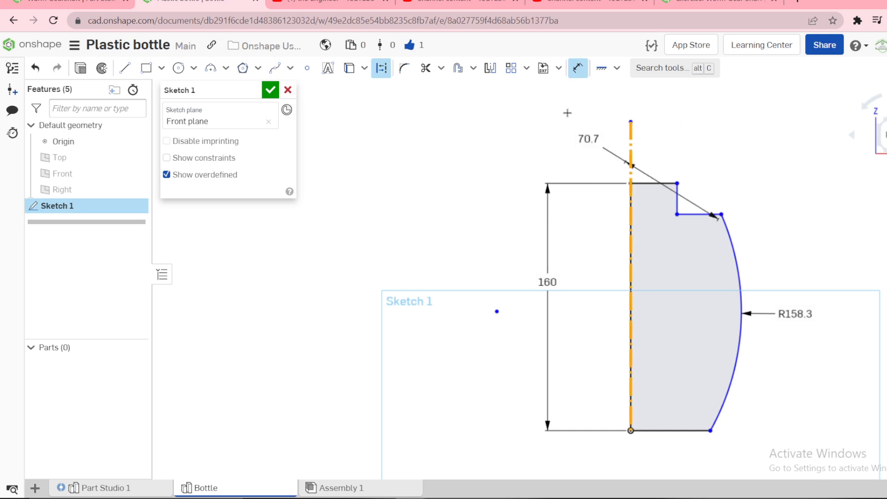
{"action": "left_click", "coordinate": [617, 104]}
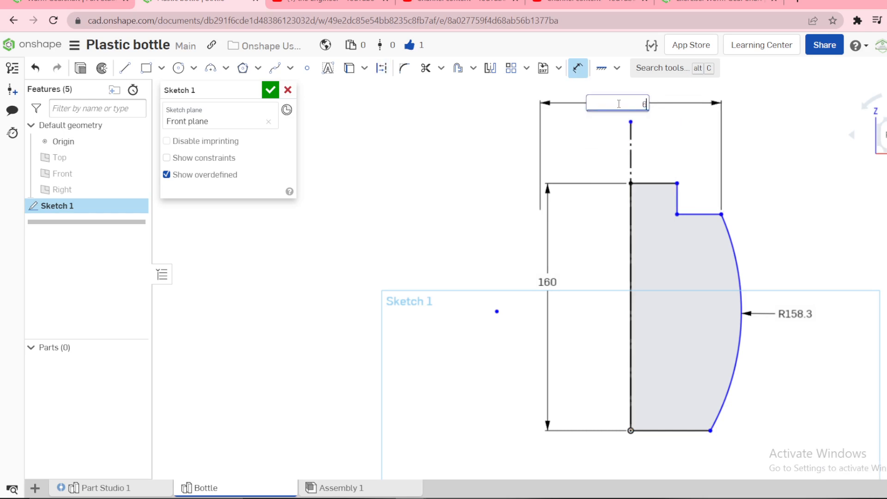
{"action": "type", "text": "60"}
{"action": "key", "text": "Return"}
{"action": "key", "text": "f"}
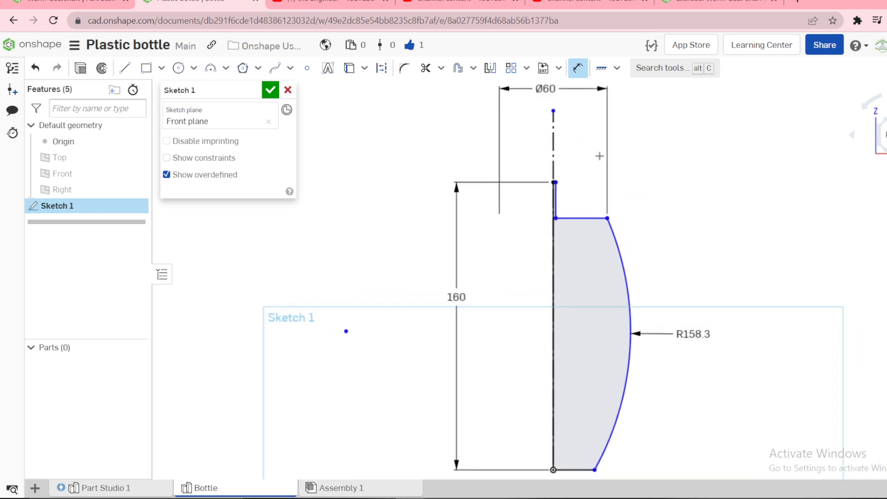
Move the neck's vertical line outward from the axis and dimension the neck as a 50 mm diameter about the construction line.
{"action": "key", "text": "Escape"}
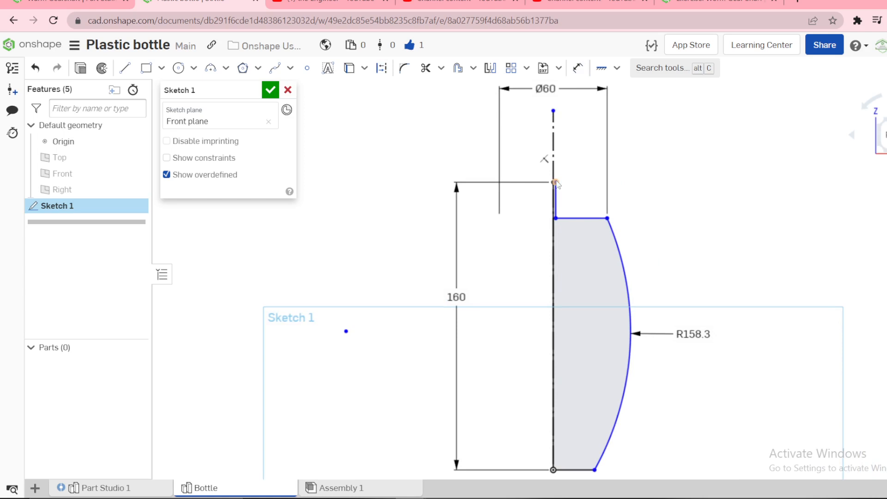
{"action": "left_click_drag", "start_coordinate": [556, 197], "coordinate": [587, 201]}
{"action": "key", "text": "u"}
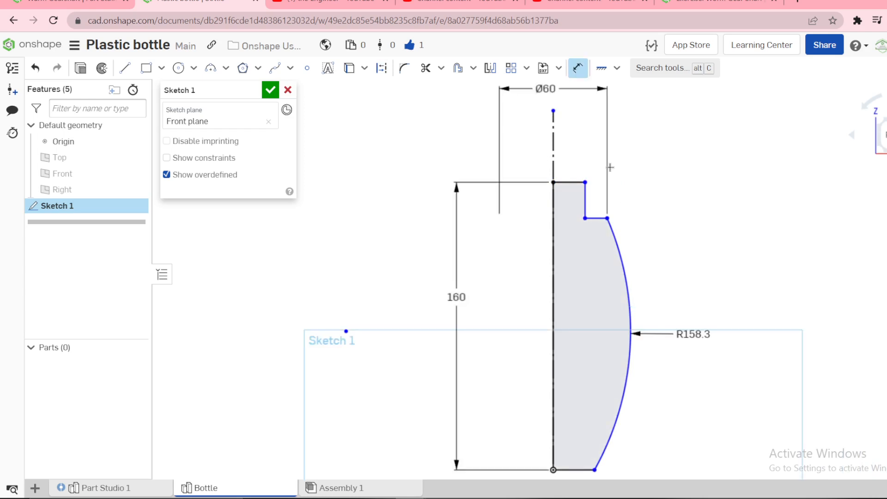
{"action": "left_click", "coordinate": [554, 155]}
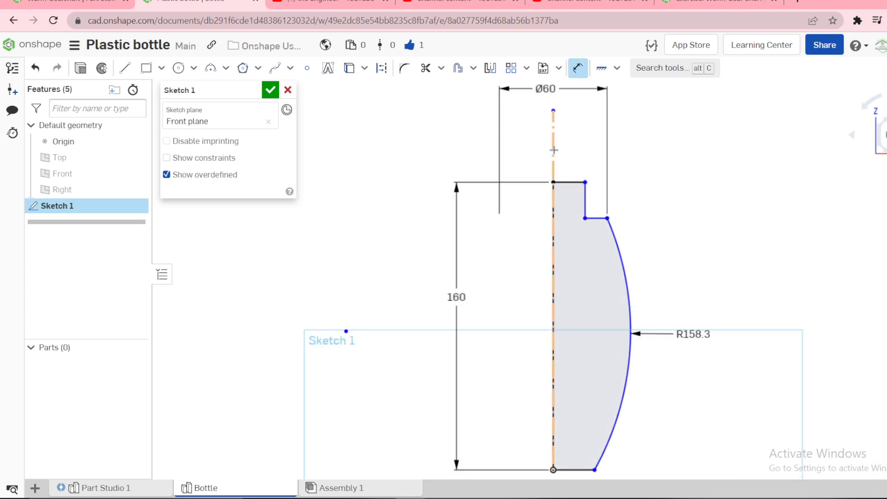
{"action": "left_click", "coordinate": [585, 183]}
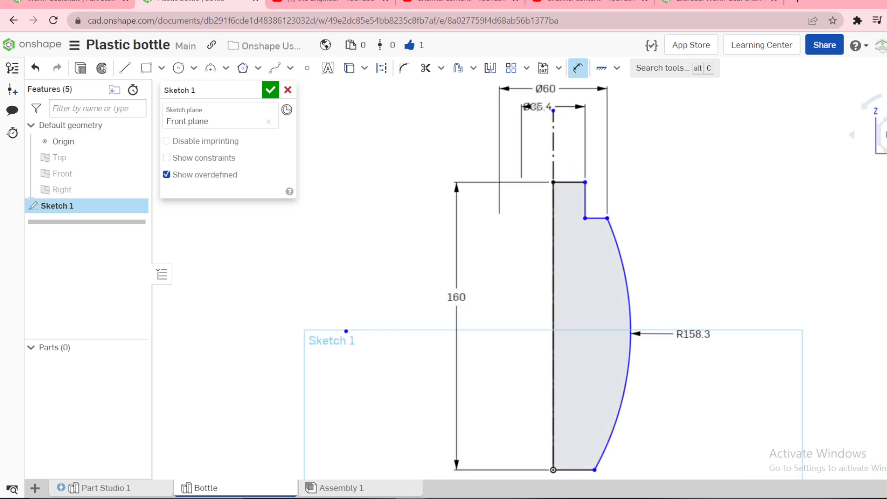
{"action": "left_click", "coordinate": [535, 107]}
{"action": "type", "text": "50"}
{"action": "key", "text": "Return"}
{"action": "scroll", "coordinate": [675, 224], "scroll_direction": "down", "scroll_amount": 1}
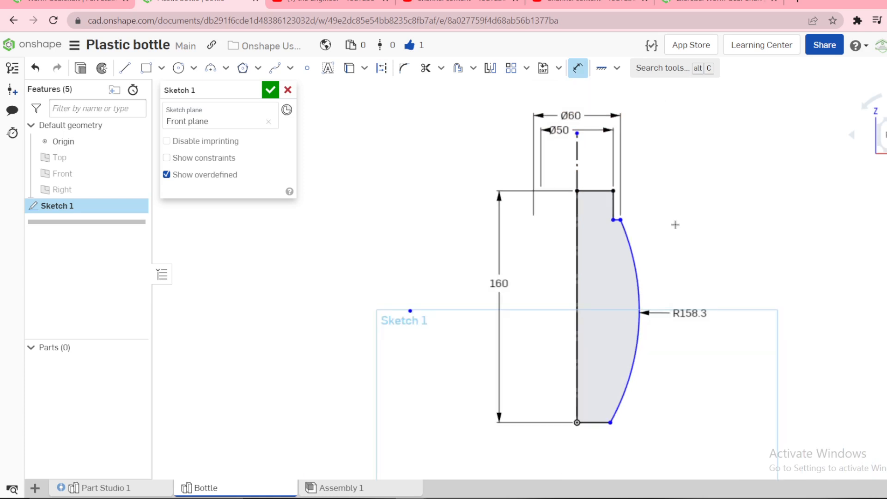
{"action": "key", "text": "Escape"}
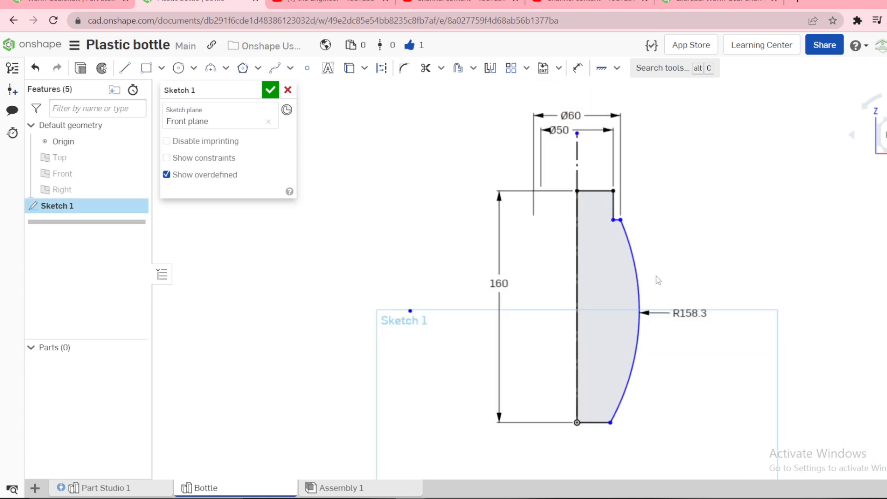
Delete the side arc's radius dimension and move the arc's centre point slightly upward and farther from the axis.
{"action": "left_click", "coordinate": [664, 310]}
{"action": "key", "text": "Delete"}
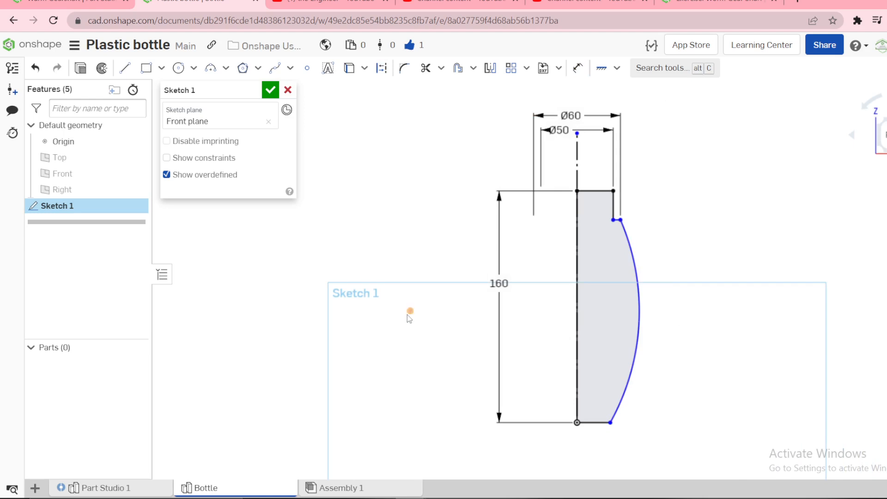
{"action": "left_click_drag", "start_coordinate": [406, 314], "coordinate": [403, 283]}
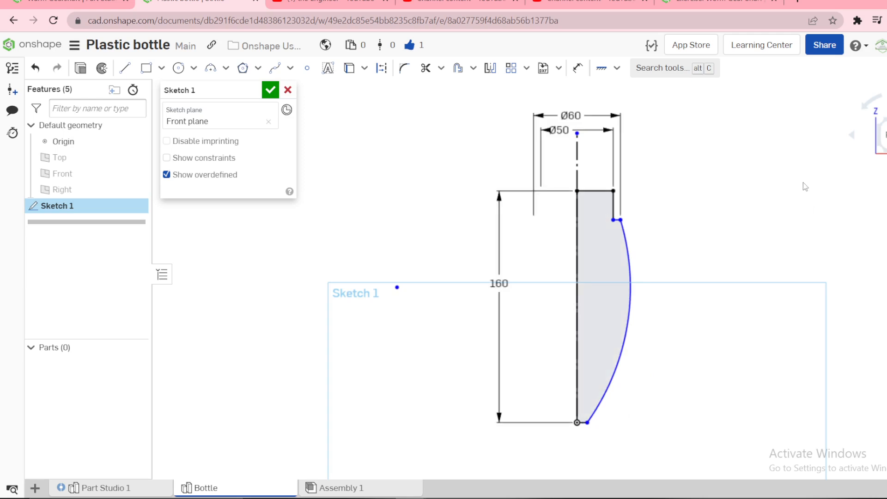
Dimension the neck's short vertical line as 10 mm long.
{"action": "scroll", "coordinate": [684, 199], "scroll_direction": "up", "scroll_amount": 3}
{"action": "key", "text": "d"}
{"action": "left_click", "coordinate": [579, 208]}
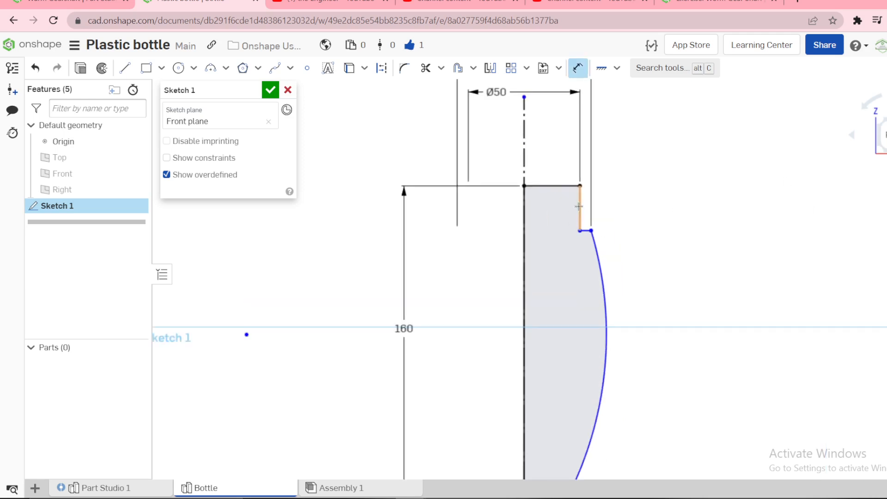
{"action": "left_click", "coordinate": [631, 207]}
{"action": "type", "text": "10"}
{"action": "key", "text": "Return"}
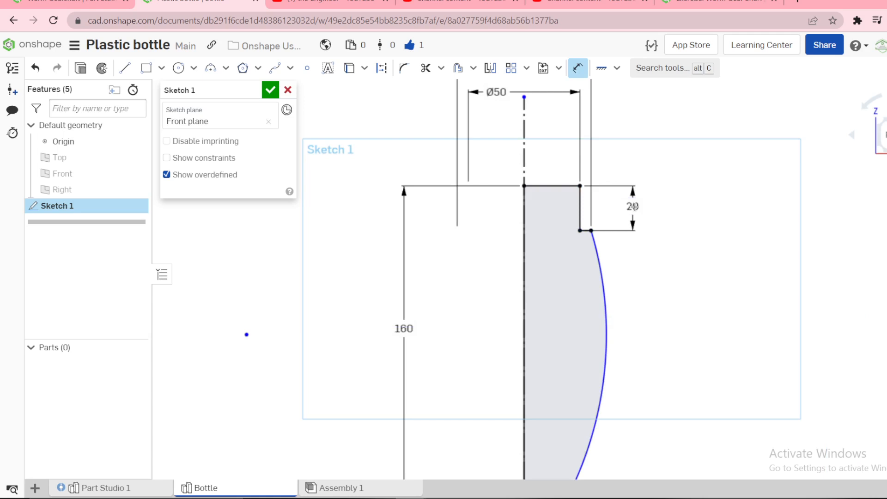
Dimension the base line's outer end as a 50 mm diameter about the construction line.
{"action": "scroll", "coordinate": [659, 307], "scroll_direction": "down", "scroll_amount": 3}
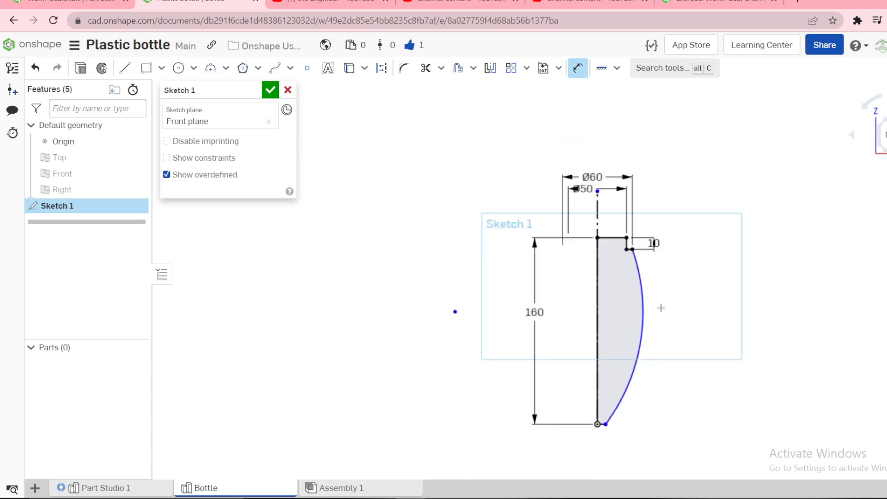
{"action": "scroll", "coordinate": [626, 410], "scroll_direction": "up", "scroll_amount": 2}
{"action": "left_click", "coordinate": [596, 433]}
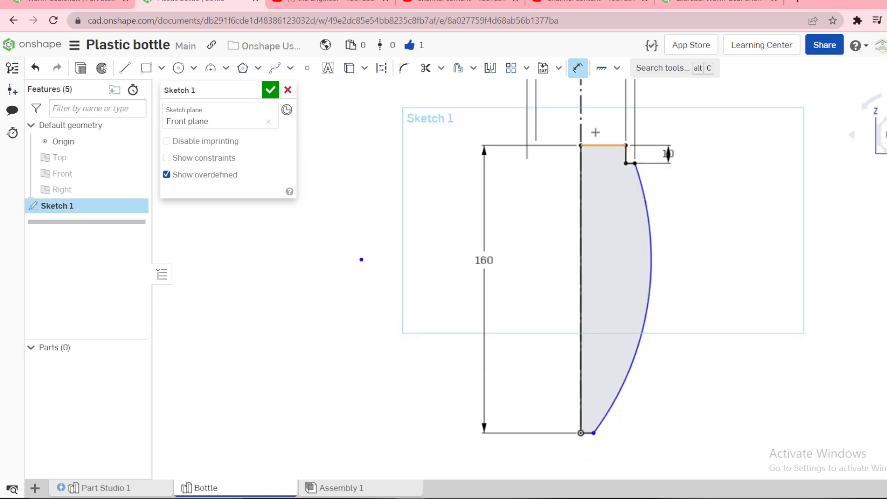
{"action": "left_click", "coordinate": [581, 114]}
{"action": "scroll", "coordinate": [568, 385], "scroll_direction": "down", "scroll_amount": 2}
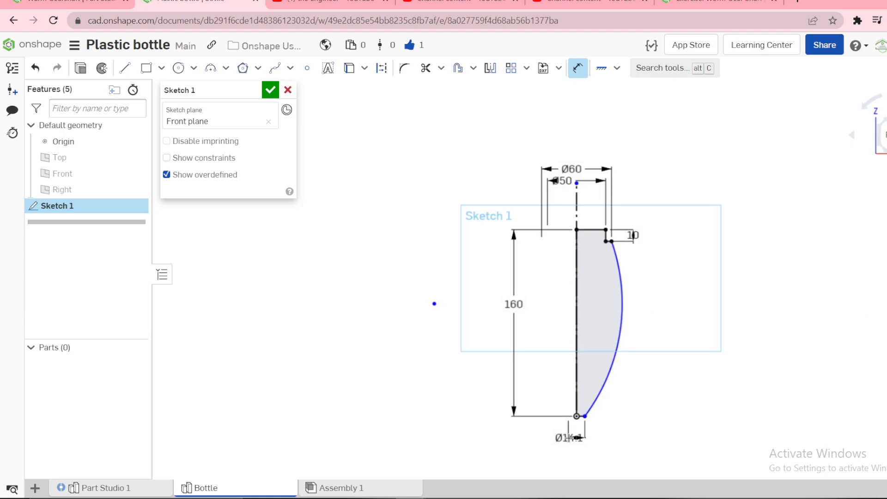
{"action": "left_click", "coordinate": [565, 437]}
{"action": "key", "text": "Return"}
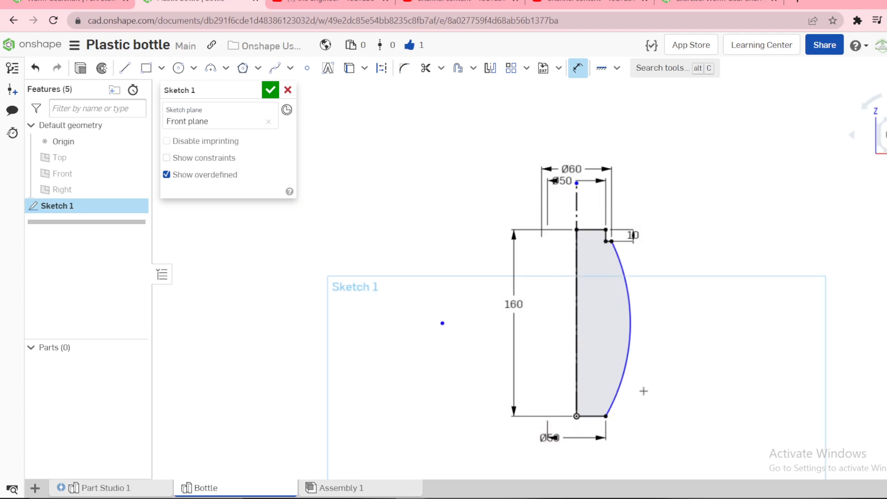
Dimension the bottle's side arc with a 225 mm radius.
{"action": "scroll", "coordinate": [662, 296], "scroll_direction": "up", "scroll_amount": 2}
{"action": "left_click", "coordinate": [622, 323]}
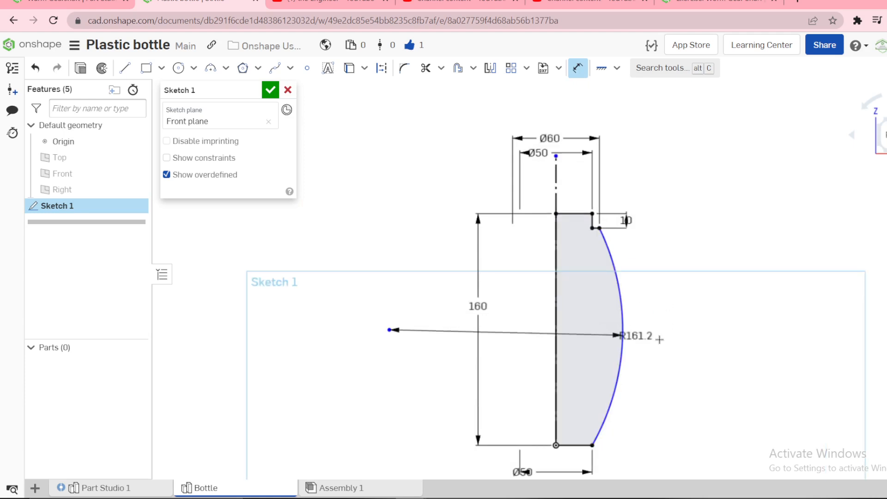
{"action": "left_click", "coordinate": [668, 340]}
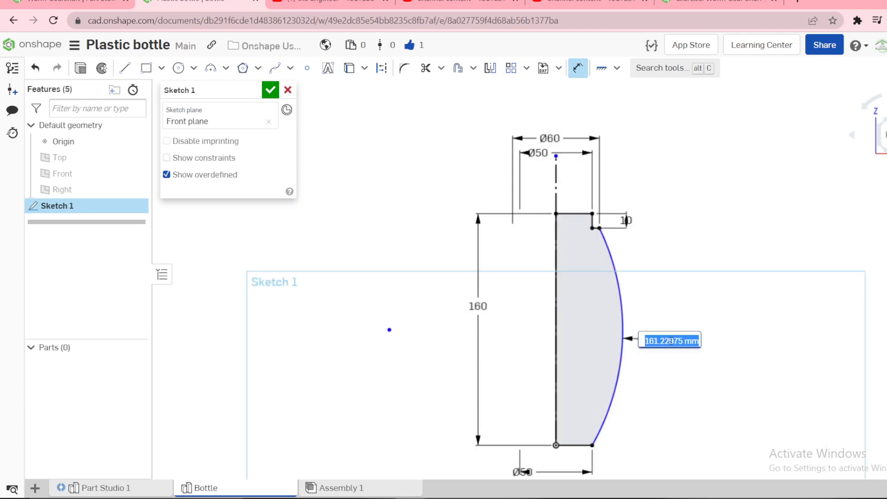
{"action": "type", "text": "225"}
{"action": "key", "text": "Return"}
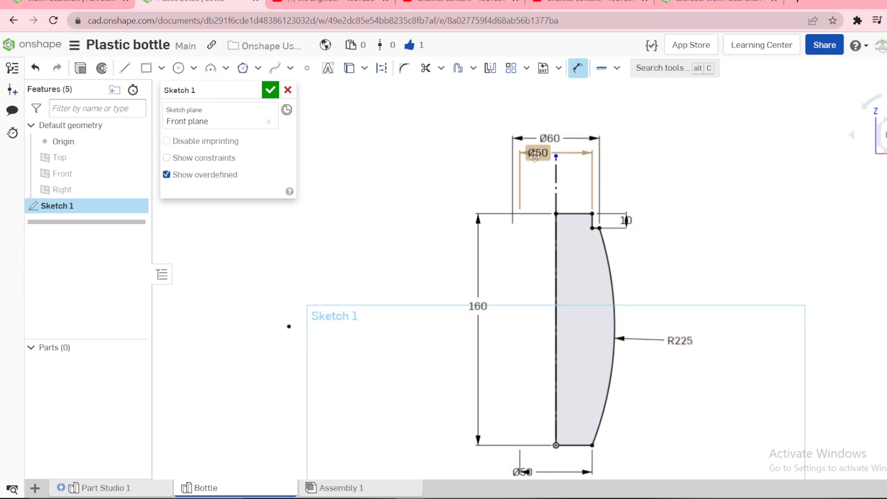
Reposition the neck's 50 mm and 10 mm dimensions and the shoulder's 60 mm dimension so their labels read clearly.
{"action": "mouse_move", "coordinate": [537, 152]}
{"action": "left_mouse_down"}
{"action": "mouse_move", "coordinate": [560, 187]}
{"action": "mouse_move", "coordinate": [557, 180]}
{"action": "left_mouse_up"}
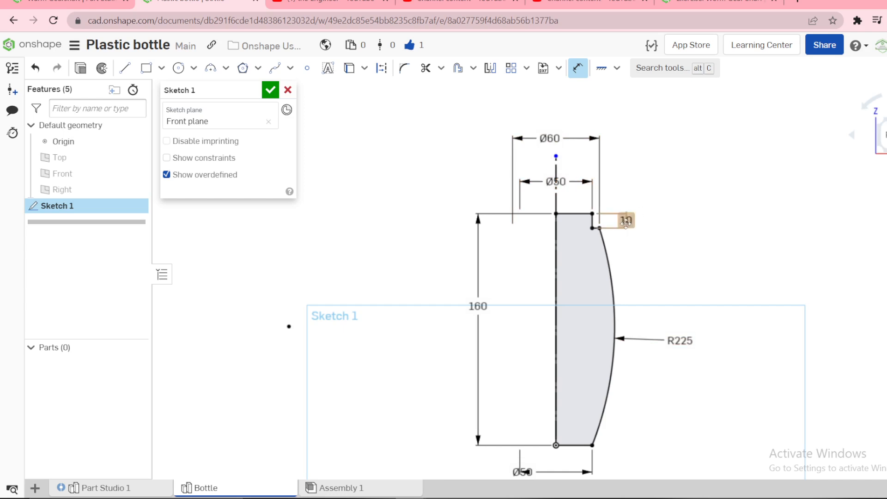
{"action": "left_click_drag", "start_coordinate": [626, 220], "coordinate": [636, 186]}
{"action": "left_click_drag", "start_coordinate": [554, 140], "coordinate": [572, 157]}
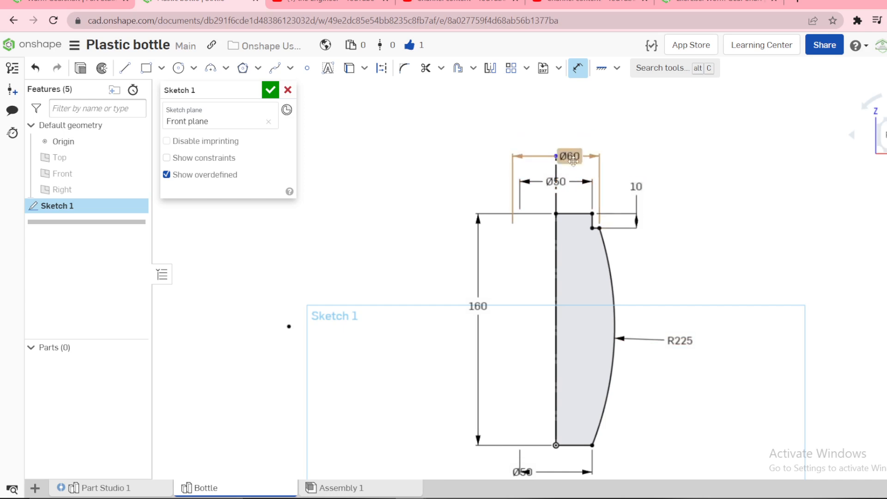
{"action": "scroll", "coordinate": [667, 348], "scroll_direction": "down", "scroll_amount": 2}
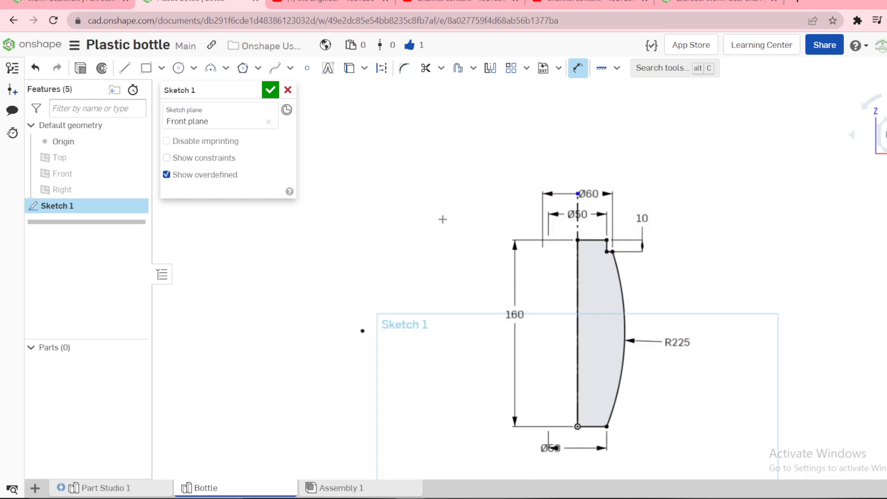
Revolve the half-profile region as a new solid through a full turn about the construction line.
{"action": "left_click", "coordinate": [106, 70]}
{"action": "key", "text": "shift+w"}
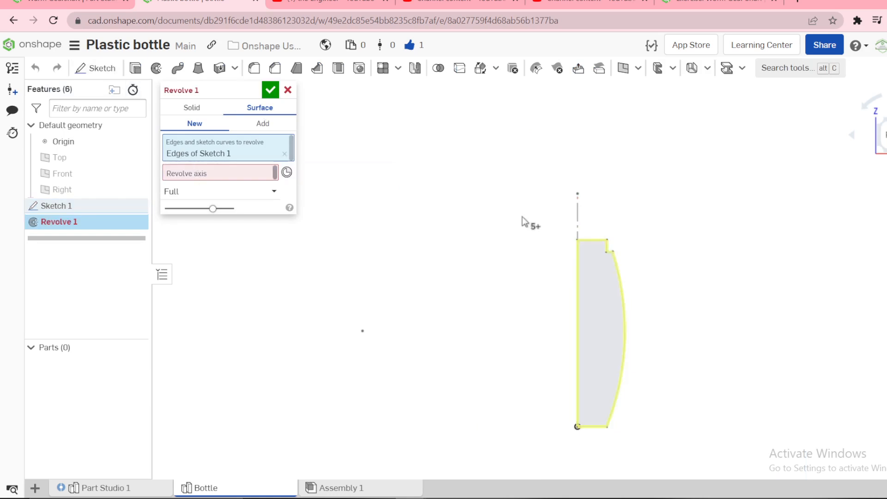
{"action": "left_click", "coordinate": [192, 177]}
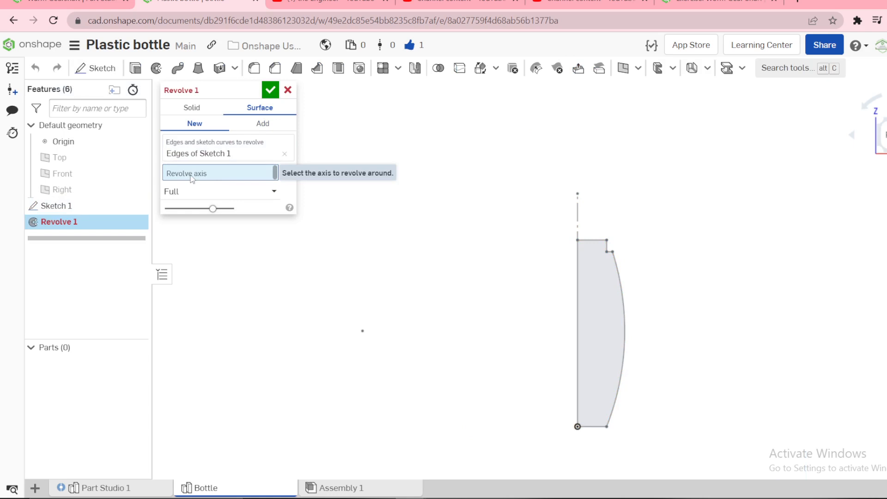
{"action": "left_click", "coordinate": [578, 226]}
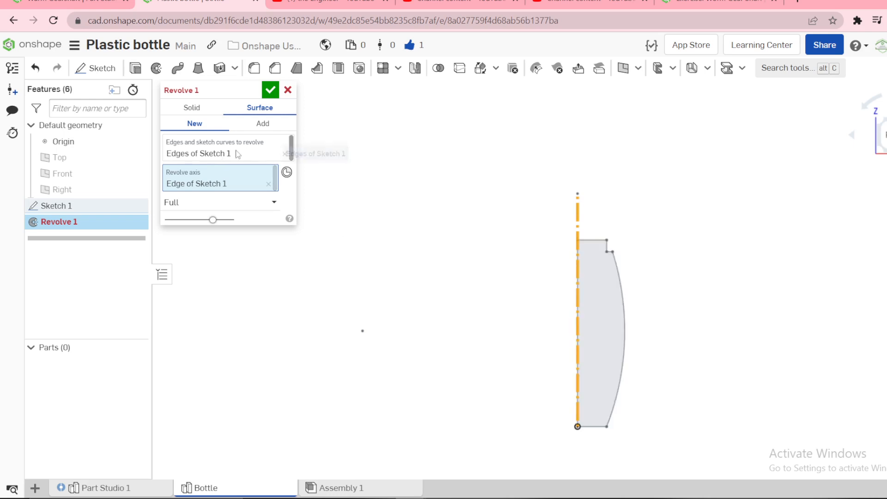
{"action": "left_click", "coordinate": [192, 107]}
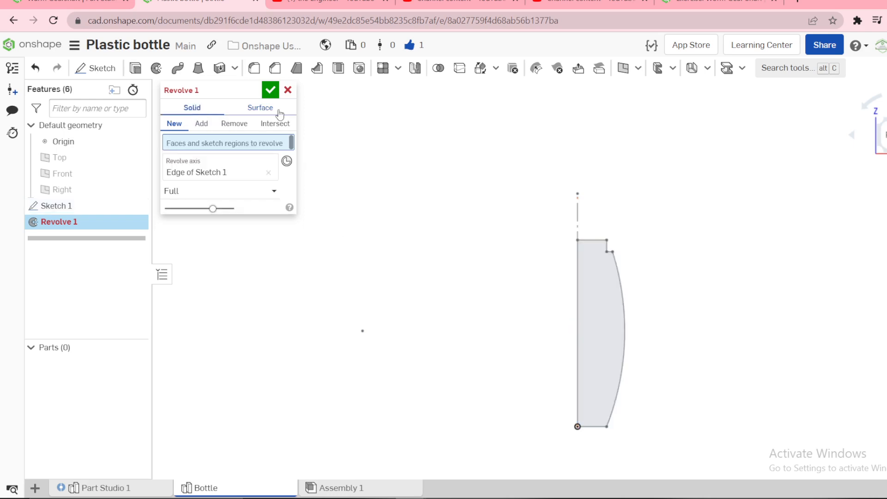
{"action": "left_click", "coordinate": [595, 262]}
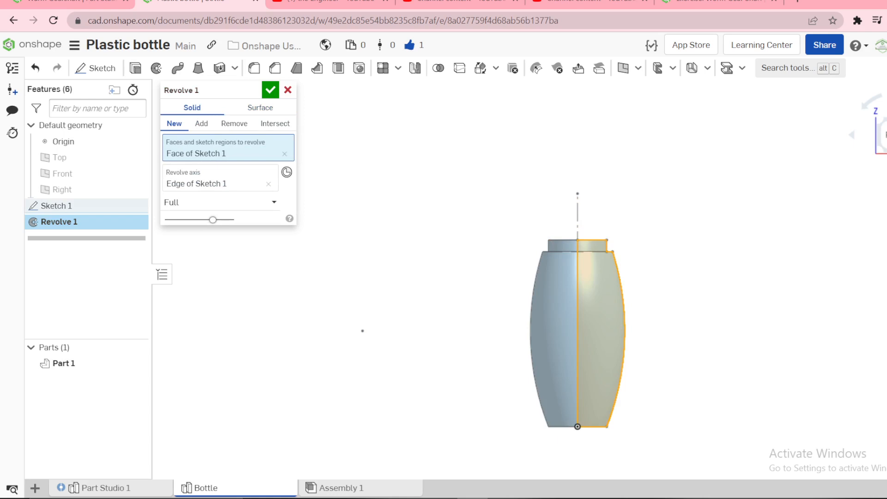
{"action": "left_click", "coordinate": [271, 90]}
Fillet the outer shoulder edge below the neck with a 2 mm radius.
{"action": "scroll", "coordinate": [455, 232], "scroll_direction": "down", "scroll_amount": 3}
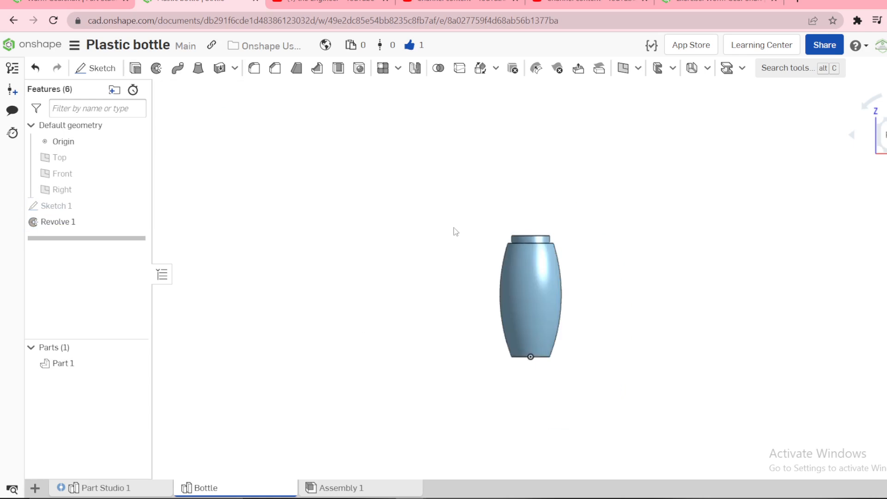
{"action": "right_click_drag", "start_coordinate": [455, 232], "coordinate": [441, 242]}
{"action": "scroll", "coordinate": [501, 254], "scroll_direction": "up", "scroll_amount": 5}
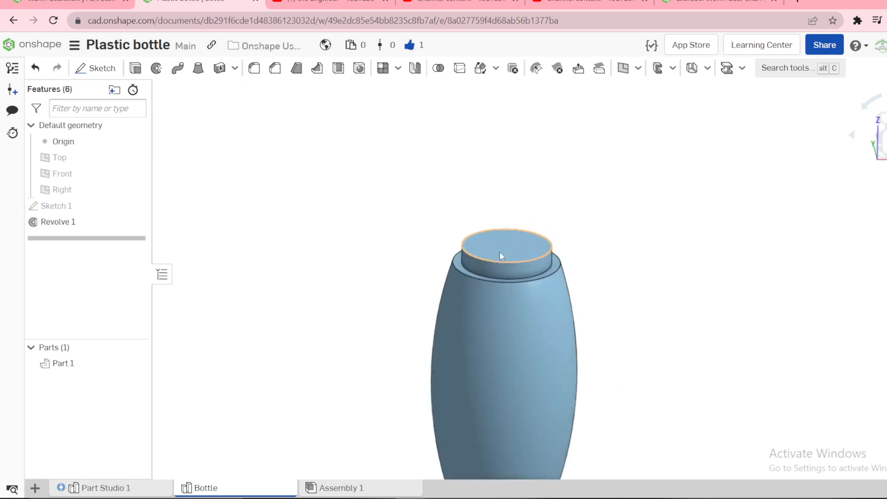
{"action": "scroll", "coordinate": [500, 251], "scroll_direction": "up", "scroll_amount": 3}
{"action": "left_click", "coordinate": [421, 276]}
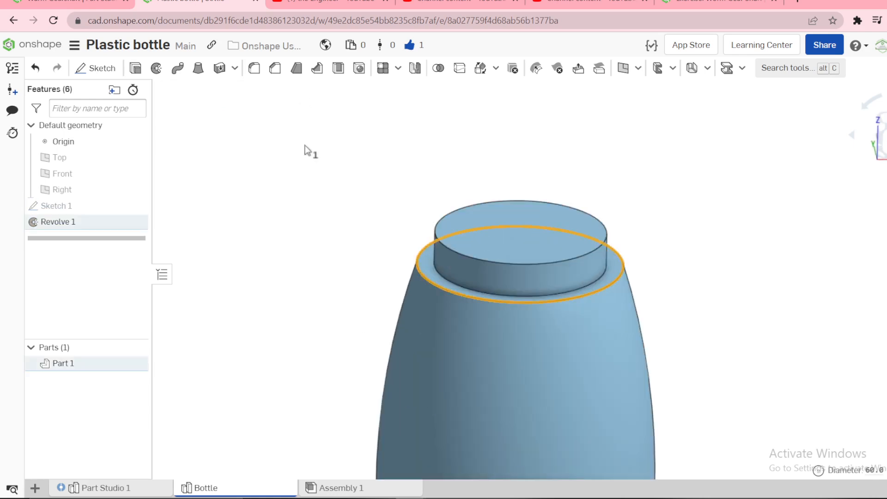
{"action": "key", "text": "shift+f"}
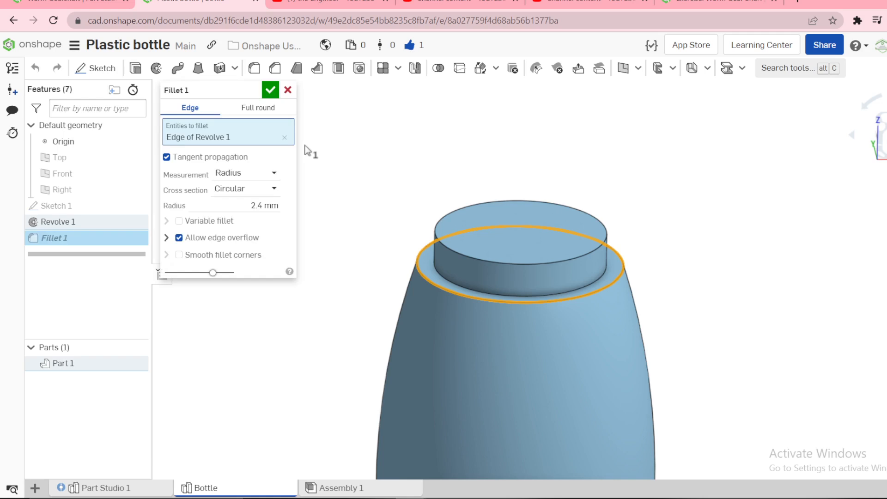
{"action": "left_click", "coordinate": [279, 200]}
{"action": "type", "text": "2"}
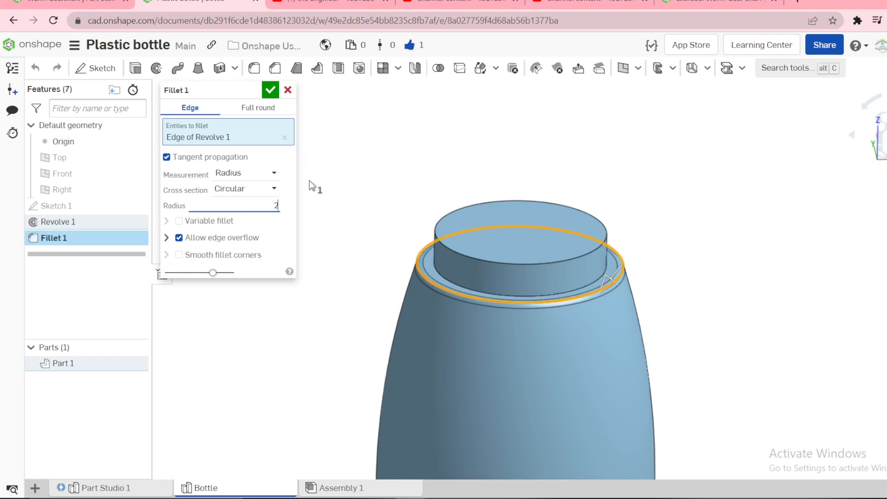
{"action": "left_click", "coordinate": [270, 90]}
Fillet the circular edge of the bottle's base with a 4 mm radius.
{"action": "scroll", "coordinate": [402, 208], "scroll_direction": "down", "scroll_amount": 4}
{"action": "scroll", "coordinate": [401, 207], "scroll_direction": "down", "scroll_amount": 2}
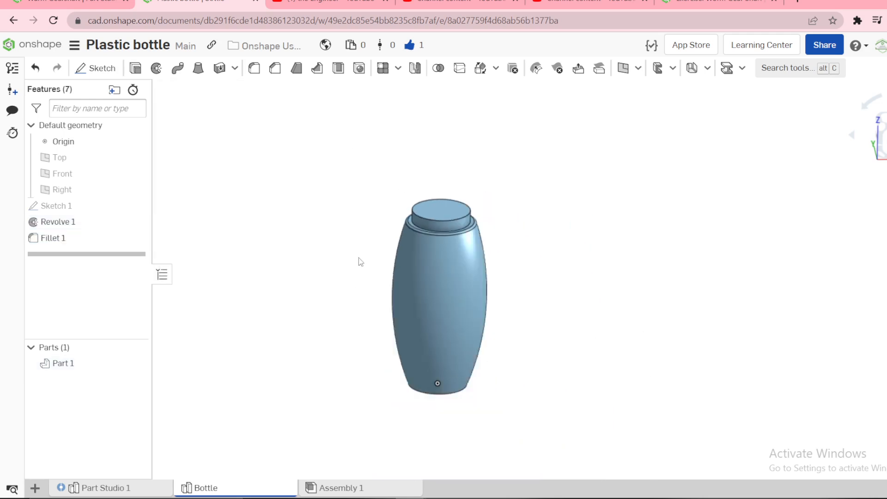
{"action": "right_click_drag", "start_coordinate": [332, 319], "coordinate": [420, 352]}
{"action": "scroll", "coordinate": [462, 386], "scroll_direction": "up", "scroll_amount": 5}
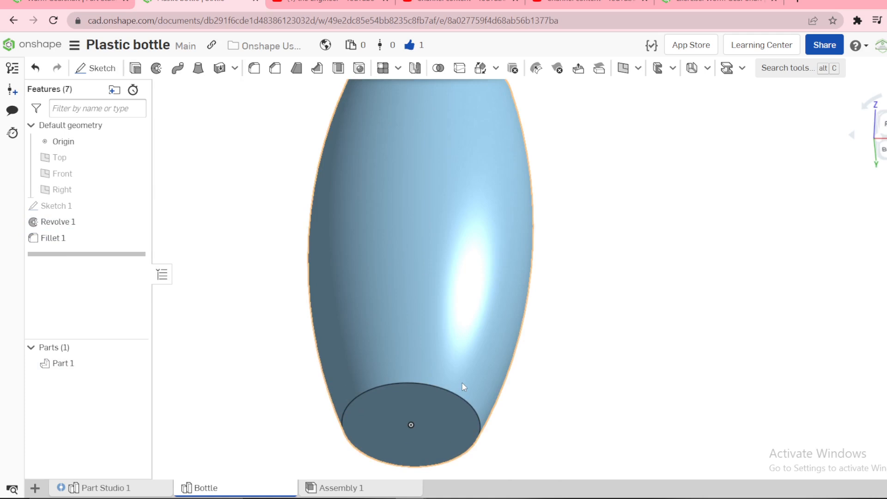
{"action": "left_click", "coordinate": [412, 381]}
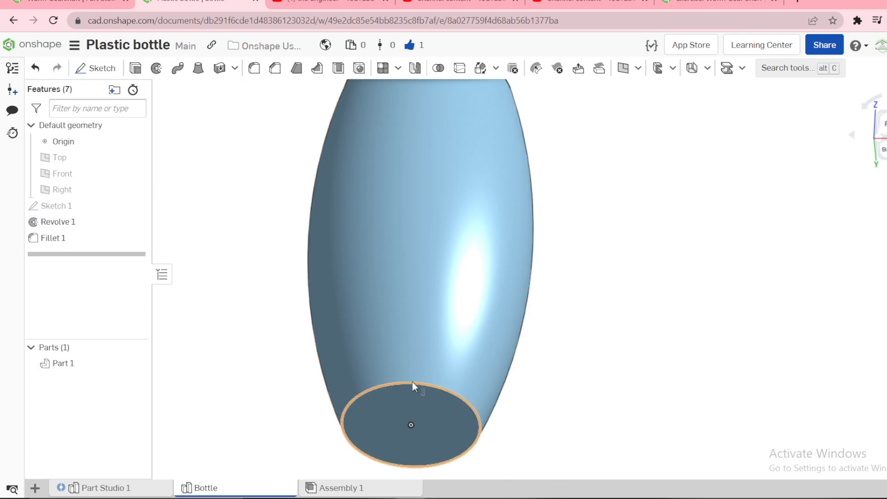
{"action": "key", "text": "shift+f"}
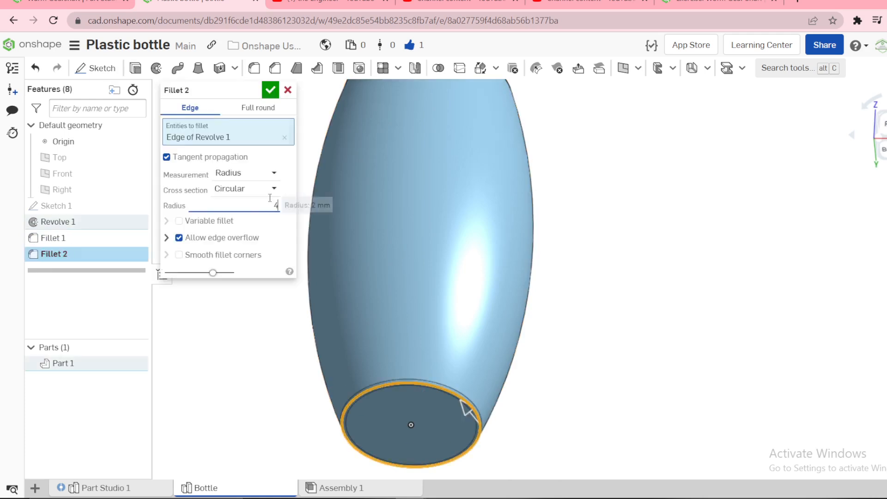
{"action": "type", "text": "4"}
{"action": "left_click", "coordinate": [270, 90]}
Inspect the filleted base, and open Part Studio 1 to examine the finished bottle's base recess and sides as reference.
{"action": "scroll", "coordinate": [586, 268], "scroll_direction": "down", "scroll_amount": 5}
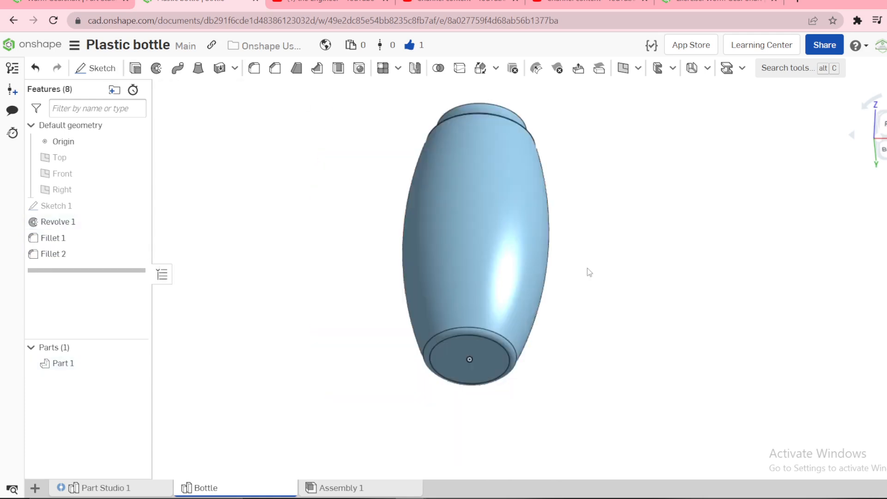
{"action": "scroll", "coordinate": [524, 352], "scroll_direction": "up", "scroll_amount": 5}
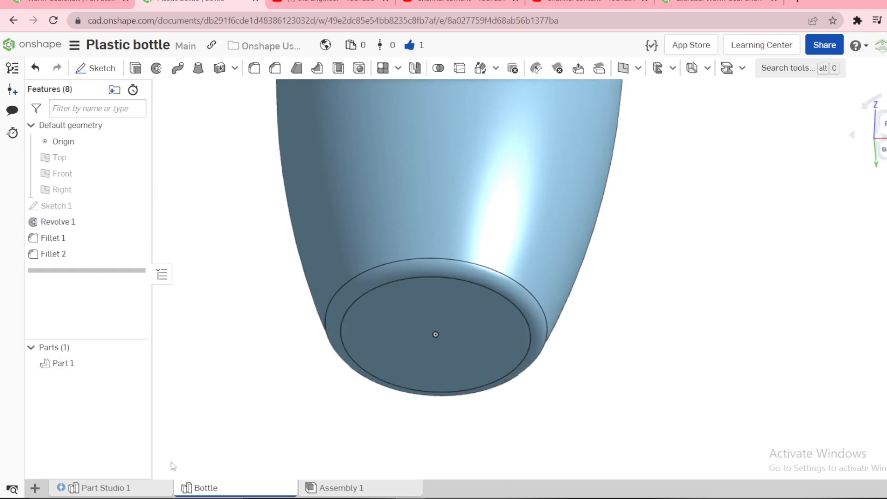
{"action": "left_click", "coordinate": [93, 491]}
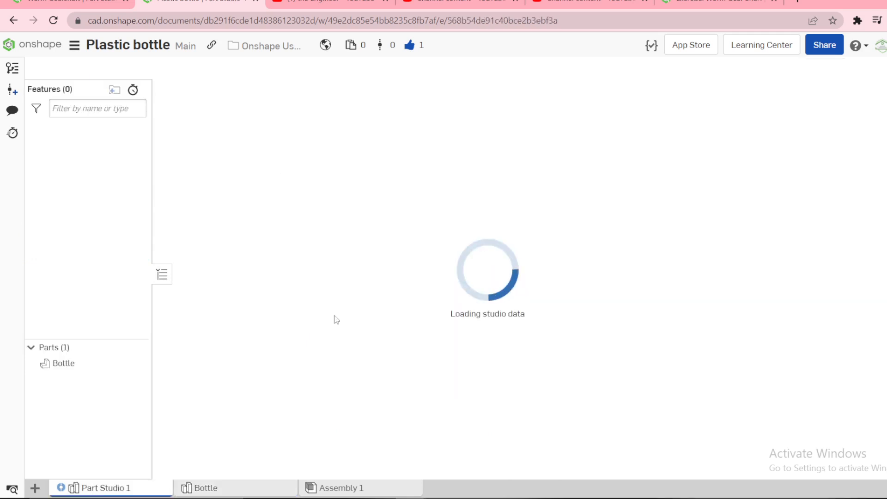
{"action": "right_click_drag", "start_coordinate": [392, 328], "coordinate": [370, 295]}
{"action": "scroll", "coordinate": [432, 413], "scroll_direction": "up", "scroll_amount": 8}
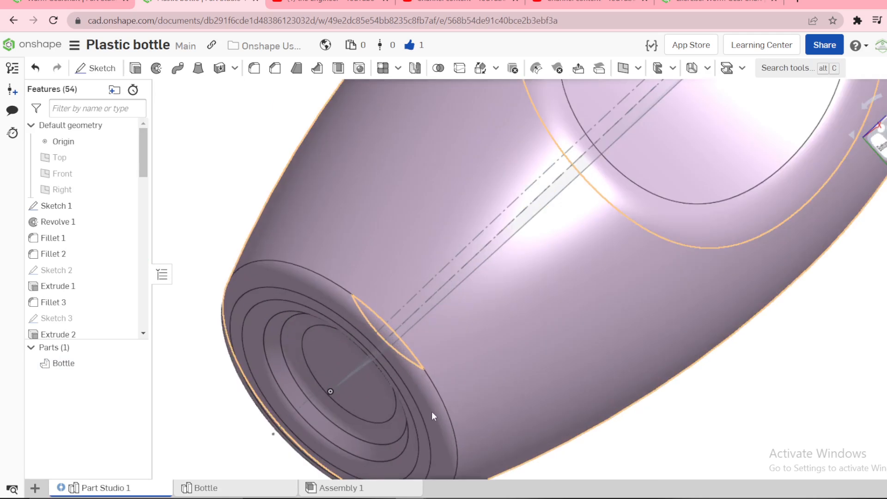
{"action": "scroll", "coordinate": [432, 411], "scroll_direction": "down", "scroll_amount": 8}
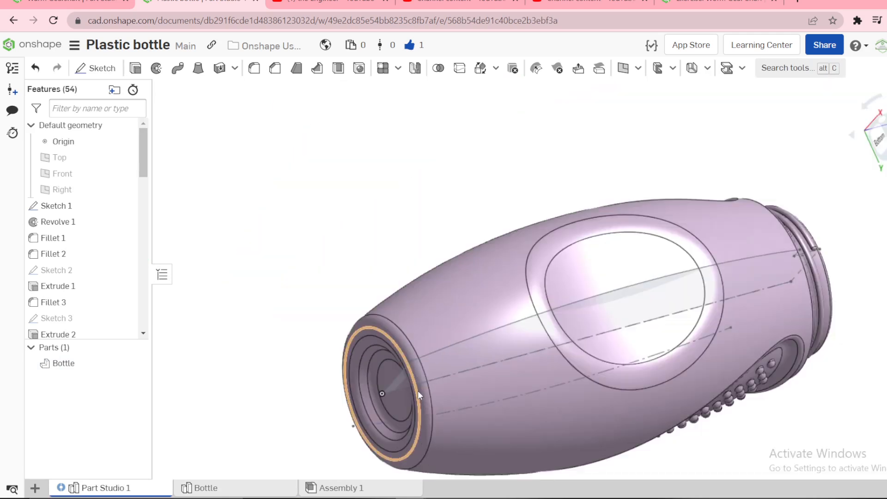
{"action": "right_click_drag", "start_coordinate": [417, 390], "coordinate": [385, 414]}
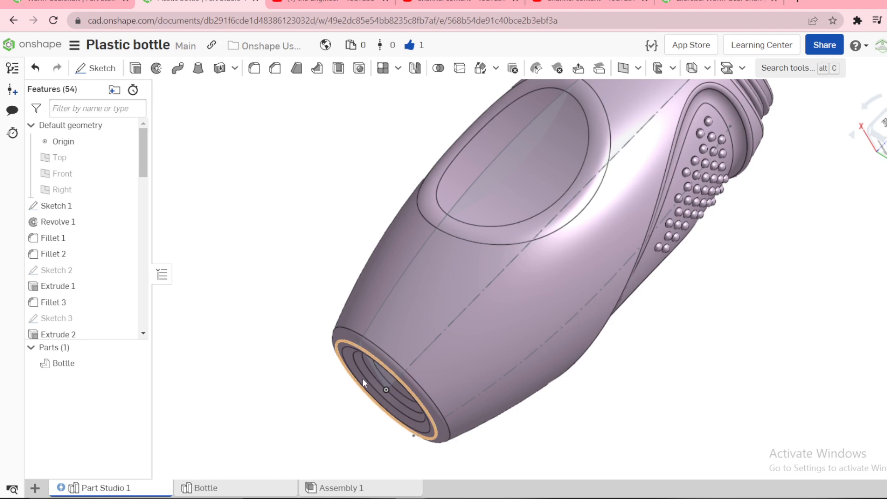
{"action": "right_click_drag", "start_coordinate": [362, 377], "coordinate": [414, 345]}
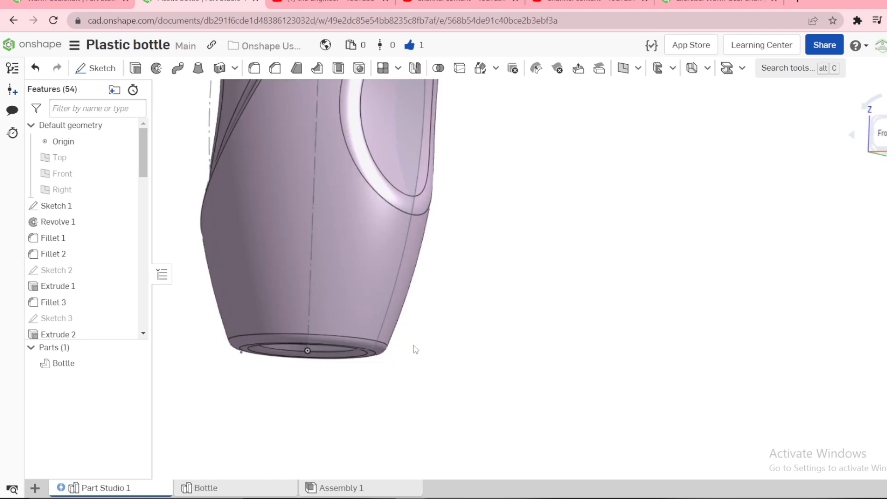
Examine the whole finished reference bottle and its stepped base recess up close.
{"action": "scroll", "coordinate": [452, 256], "scroll_direction": "down", "scroll_amount": 5}
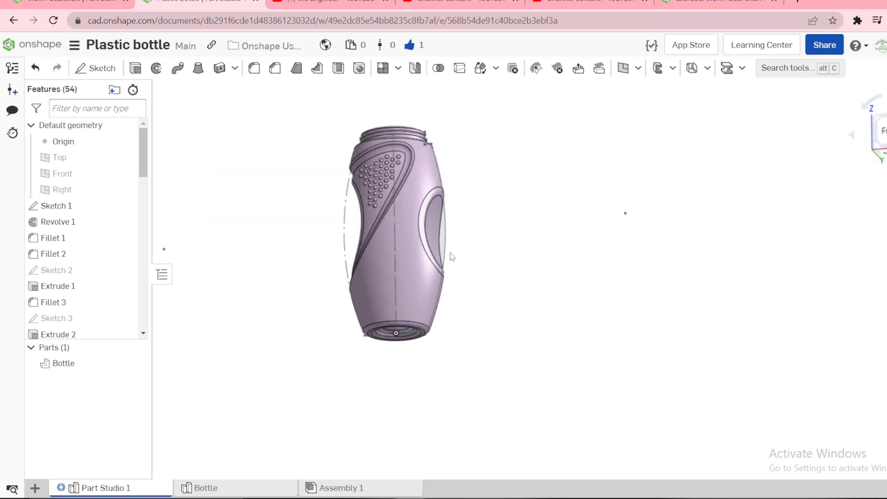
{"action": "right_click_drag", "start_coordinate": [452, 256], "coordinate": [422, 337]}
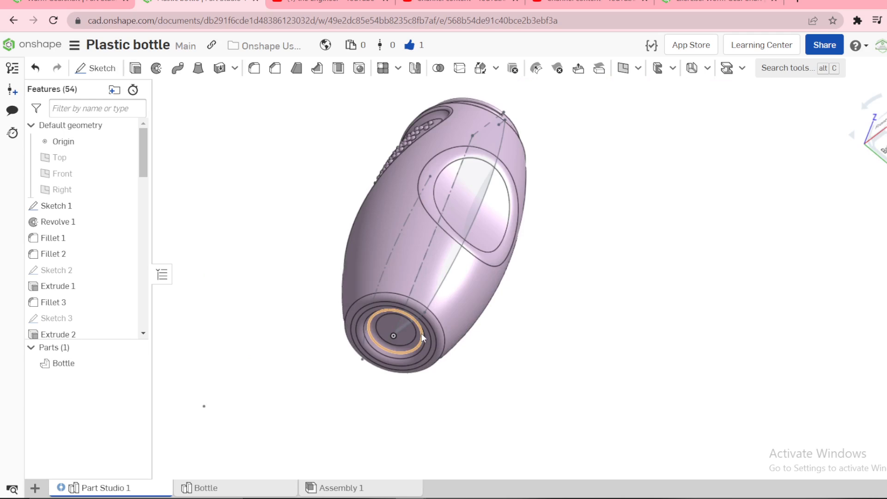
{"action": "scroll", "coordinate": [422, 337], "scroll_direction": "up", "scroll_amount": 4}
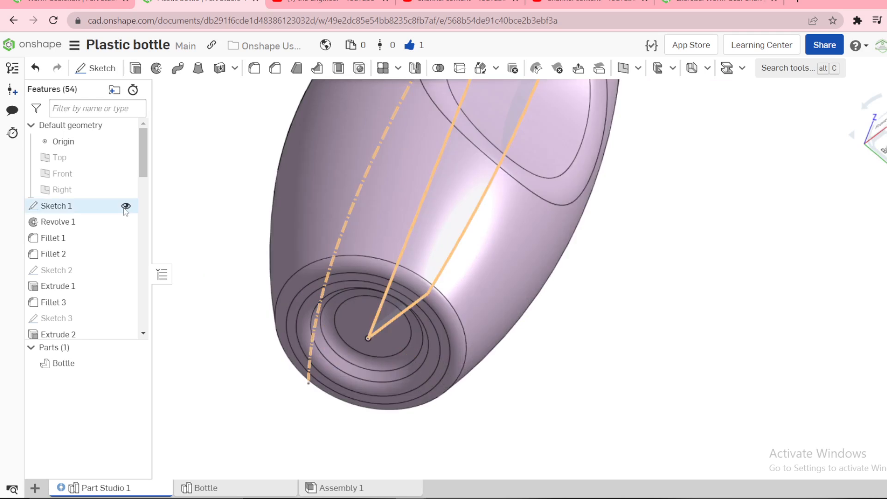
Back in the Bottle part studio, sketch a 35 mm diameter circle centred on the origin on the flat base face.
{"action": "left_click", "coordinate": [206, 488]}
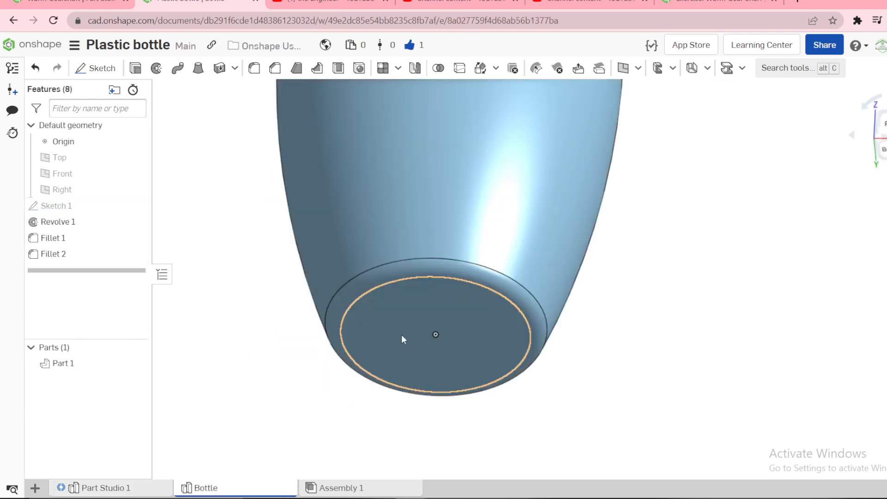
{"action": "left_click", "coordinate": [402, 333]}
{"action": "key", "text": "s"}
{"action": "left_click", "coordinate": [421, 323]}
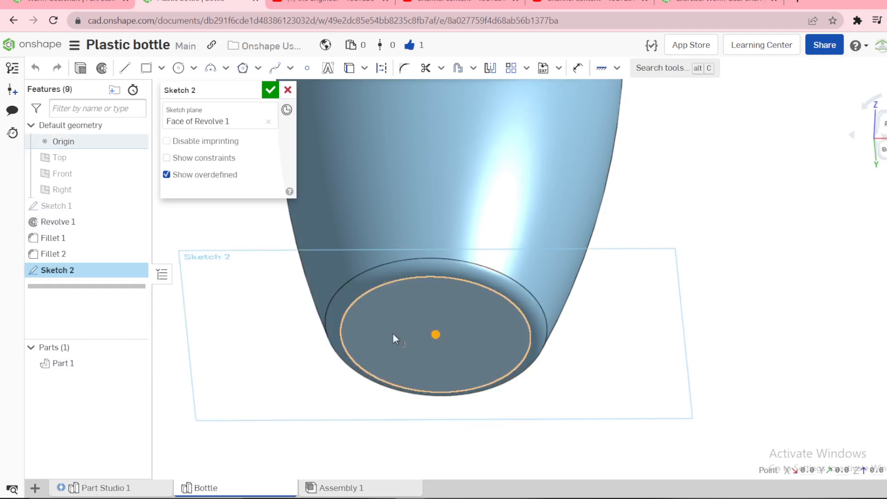
{"action": "key", "text": "c"}
{"action": "left_click", "coordinate": [437, 335]}
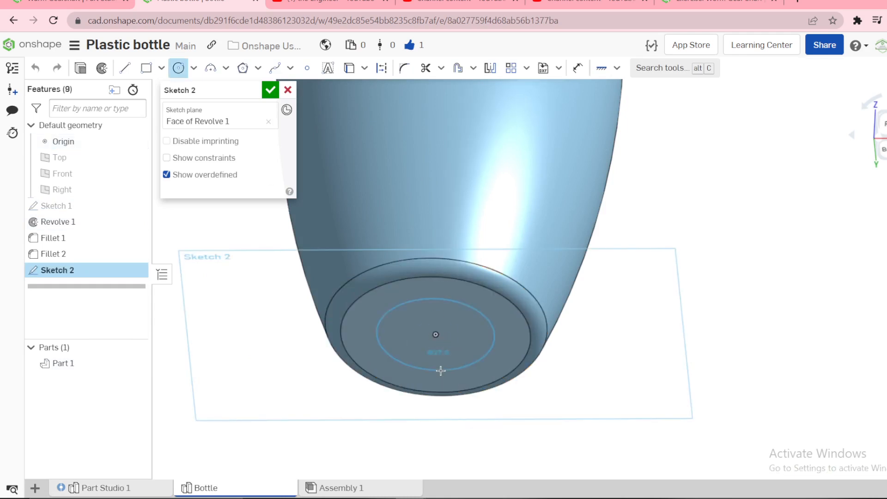
{"action": "left_click", "coordinate": [442, 370]}
{"action": "key", "text": "d"}
{"action": "left_click", "coordinate": [443, 371]}
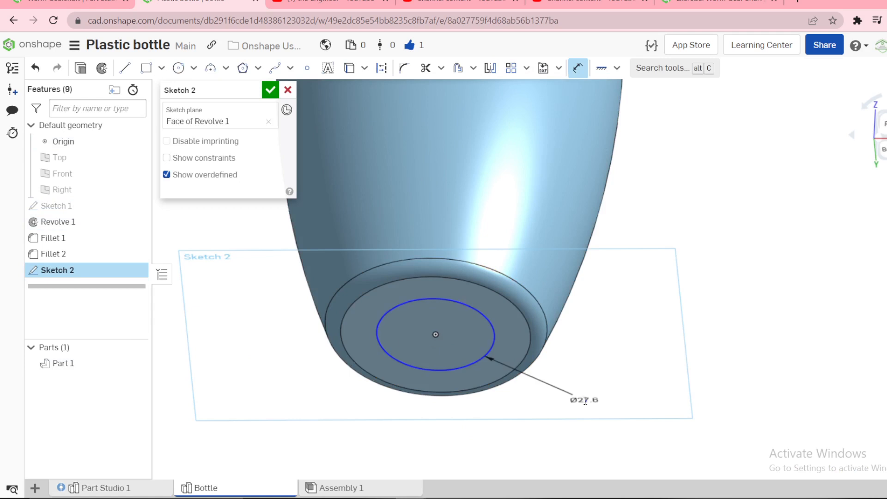
{"action": "left_click", "coordinate": [584, 397]}
{"action": "key", "text": "Return"}
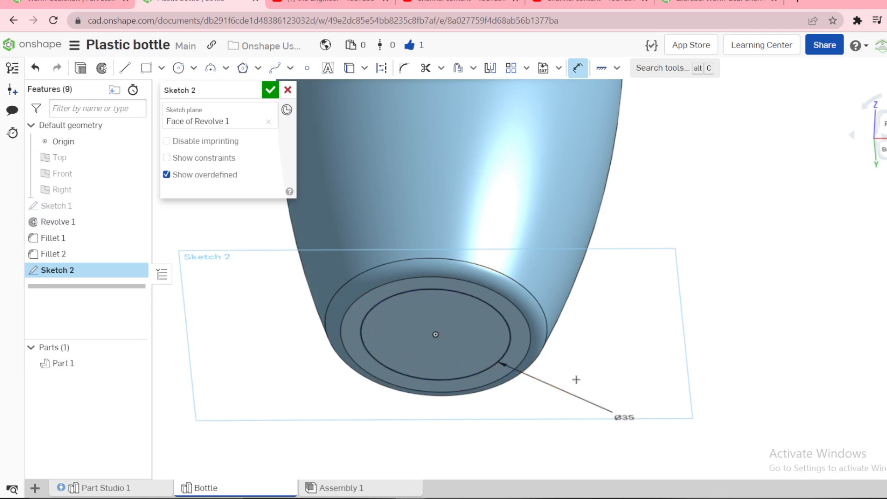
Extrude the 35 mm circle region 5 mm into the base as a Remove operation.
{"action": "right_click", "coordinate": [520, 326]}
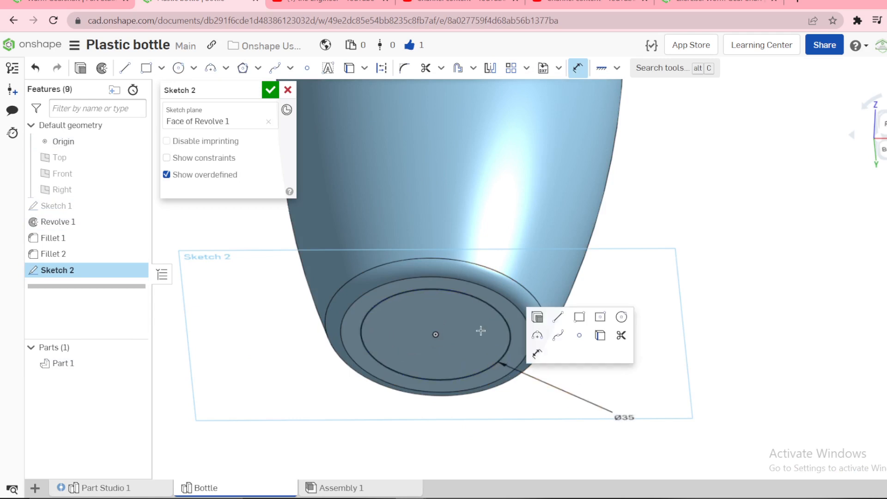
{"action": "left_click", "coordinate": [535, 317]}
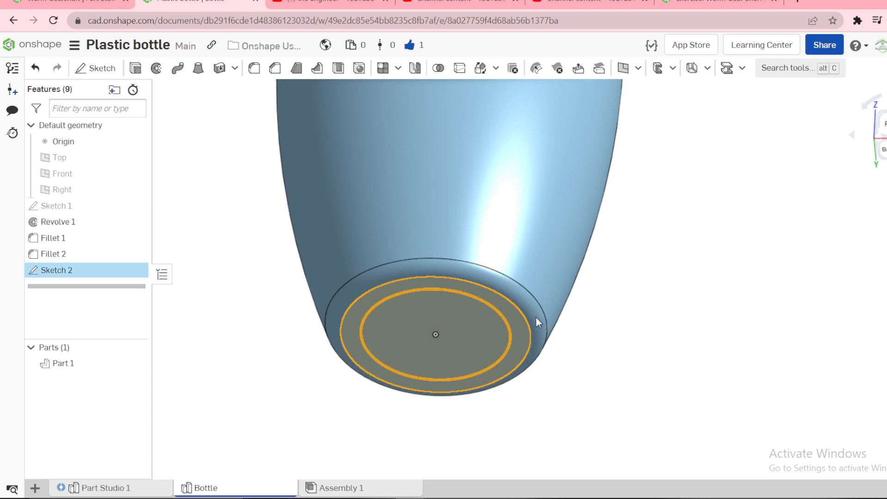
{"action": "key", "text": "shift+e"}
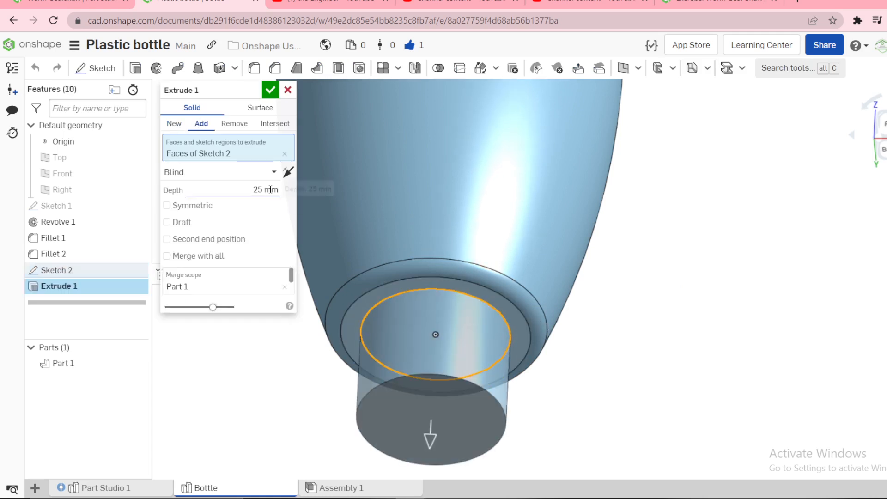
{"action": "left_click", "coordinate": [270, 190]}
{"action": "type", "text": "5"}
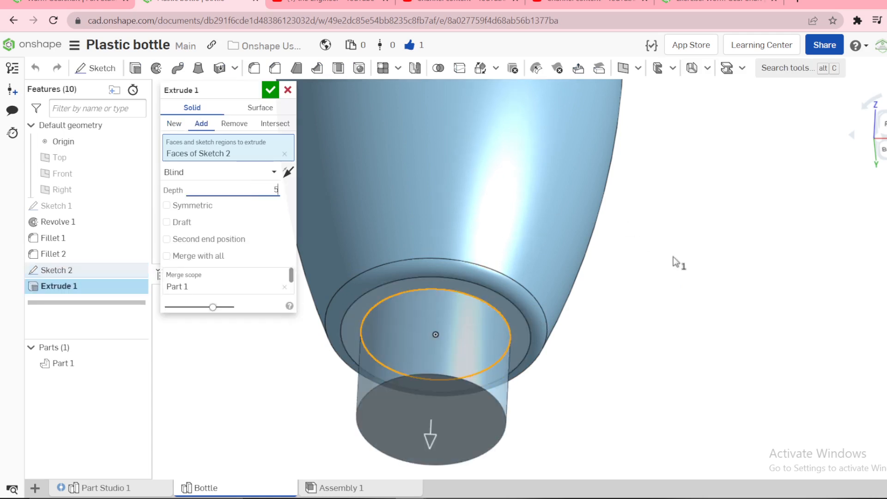
{"action": "key", "text": "Return"}
{"action": "left_click", "coordinate": [235, 124]}
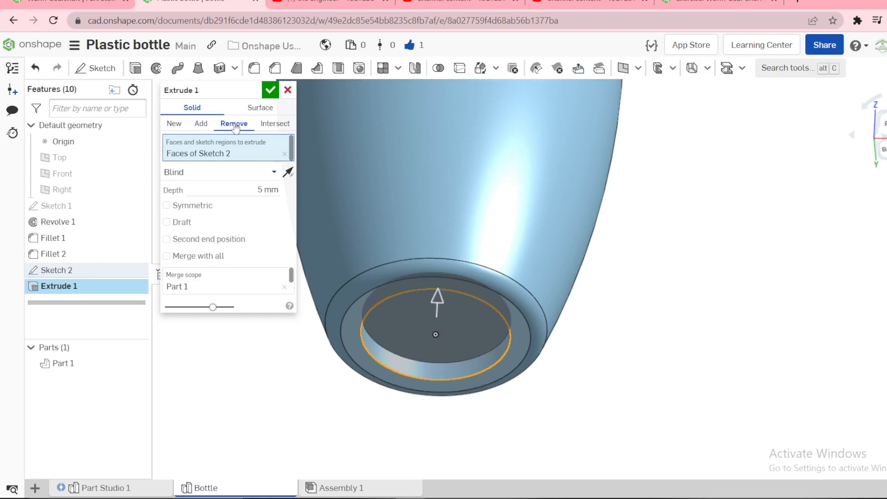
Add a 45-degree draft to the base cut, reversing its direction so the recess narrows inward, and accept the extrude.
{"action": "left_click", "coordinate": [167, 222]}
{"action": "left_click", "coordinate": [255, 221]}
{"action": "type", "text": "45"}
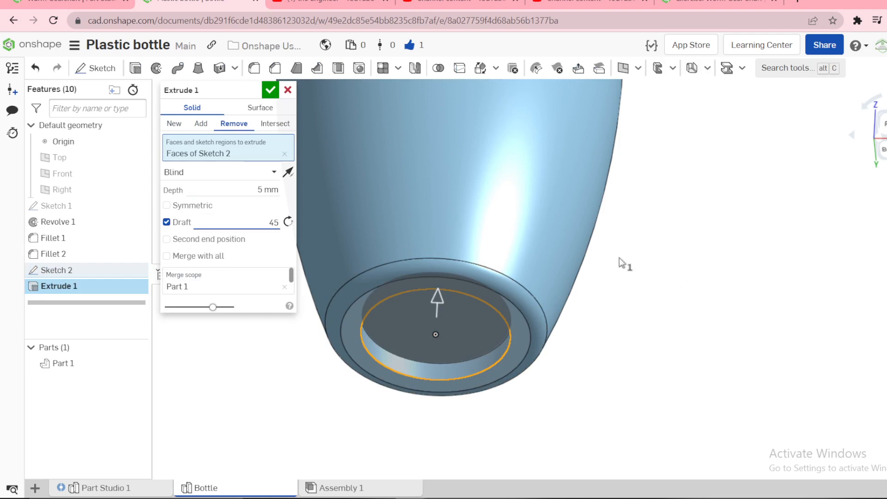
{"action": "mouse_move", "coordinate": [537, 354]}
{"action": "right_mouse_down"}
{"action": "mouse_move", "coordinate": [509, 290]}
{"action": "mouse_move", "coordinate": [533, 349]}
{"action": "right_mouse_up"}
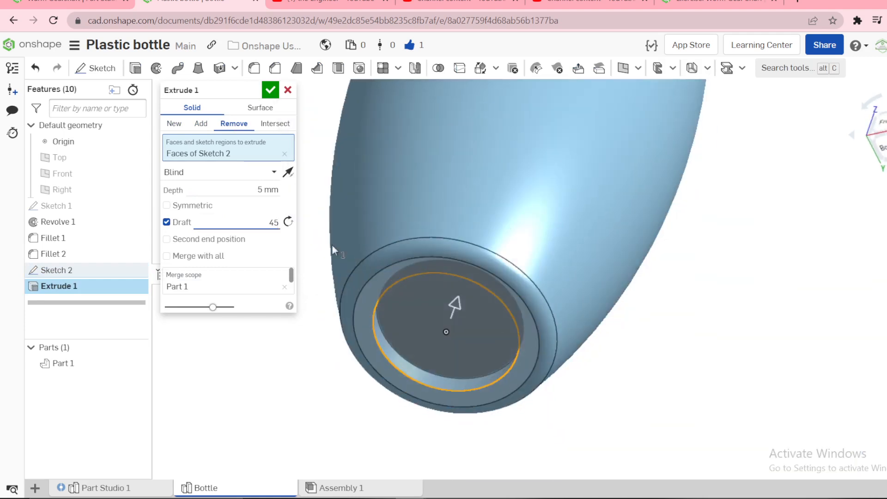
{"action": "left_click", "coordinate": [289, 222]}
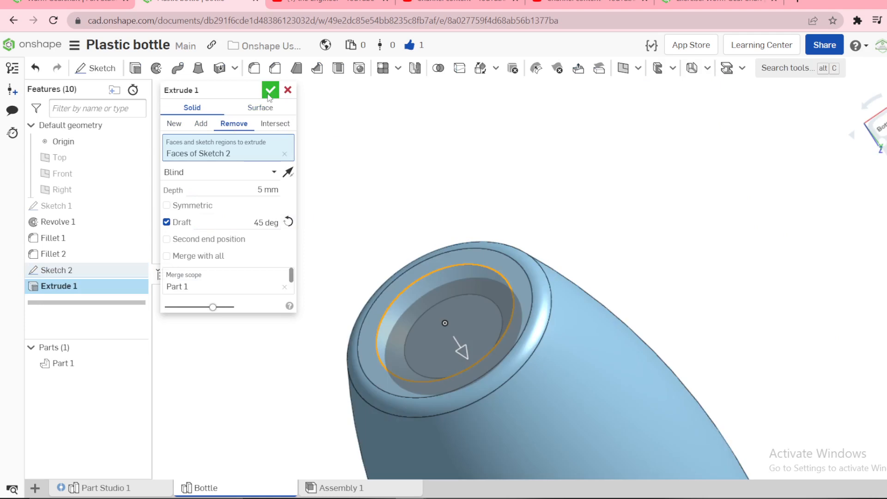
{"action": "left_click", "coordinate": [270, 90]}
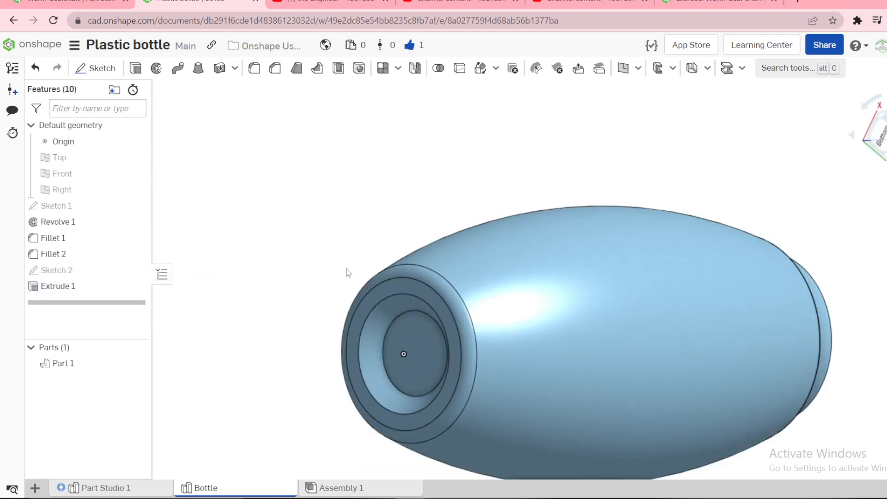
Fillet the outer and inner circular edges of the base recess with a 5 mm radius.
{"action": "scroll", "coordinate": [392, 325], "scroll_direction": "up", "scroll_amount": 3}
{"action": "scroll", "coordinate": [353, 286], "scroll_direction": "down", "scroll_amount": 5}
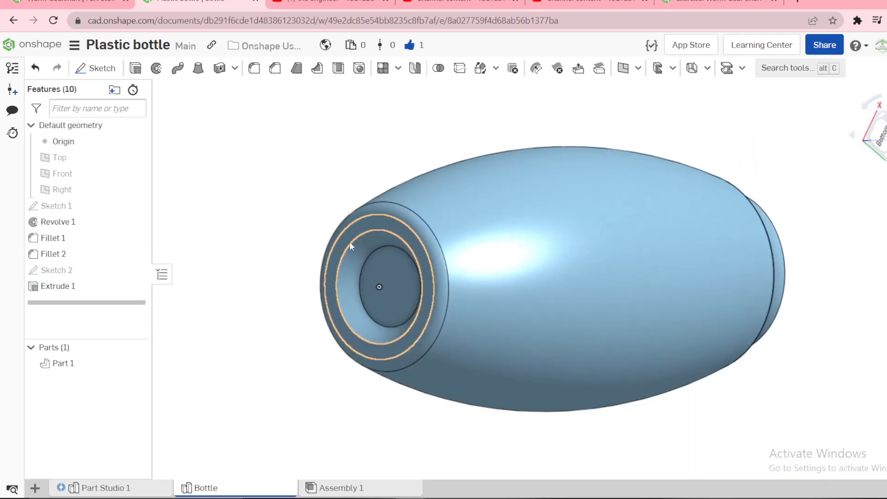
{"action": "key", "text": "shift+f"}
{"action": "left_click", "coordinate": [357, 235]}
{"action": "left_click", "coordinate": [358, 236]}
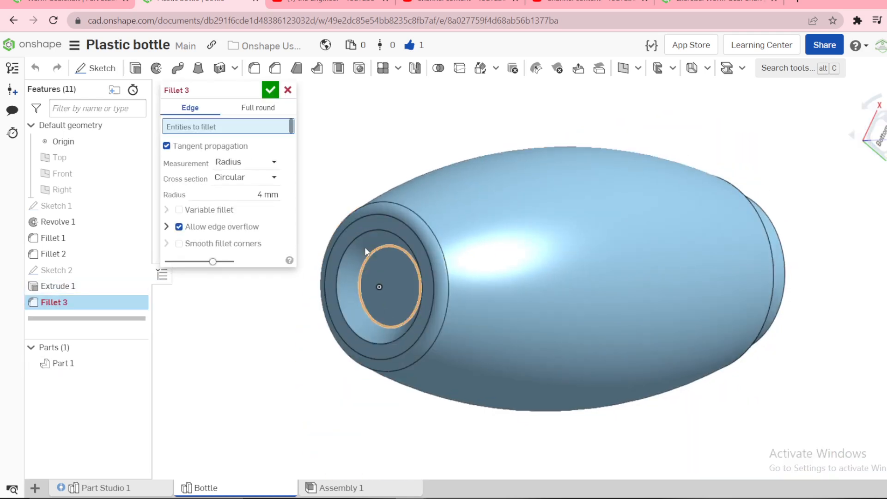
{"action": "left_click", "coordinate": [365, 248]}
{"action": "left_click", "coordinate": [366, 255]}
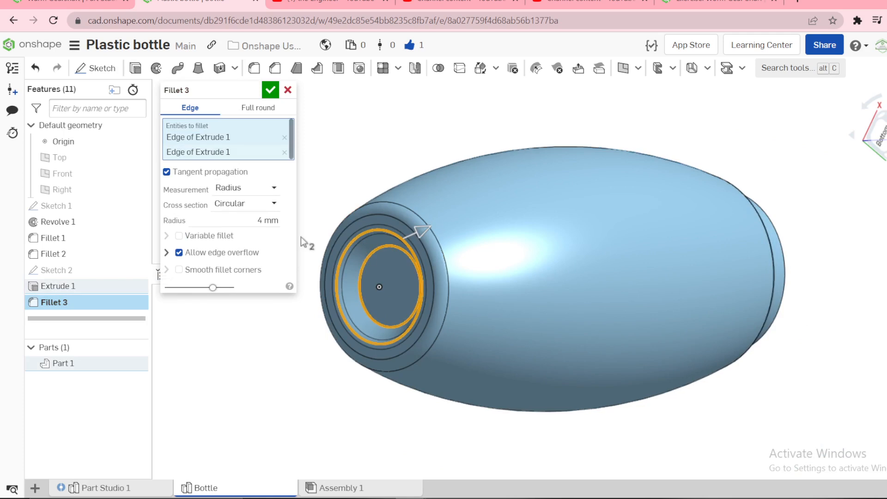
{"action": "left_click", "coordinate": [274, 220]}
{"action": "type", "text": "5"}
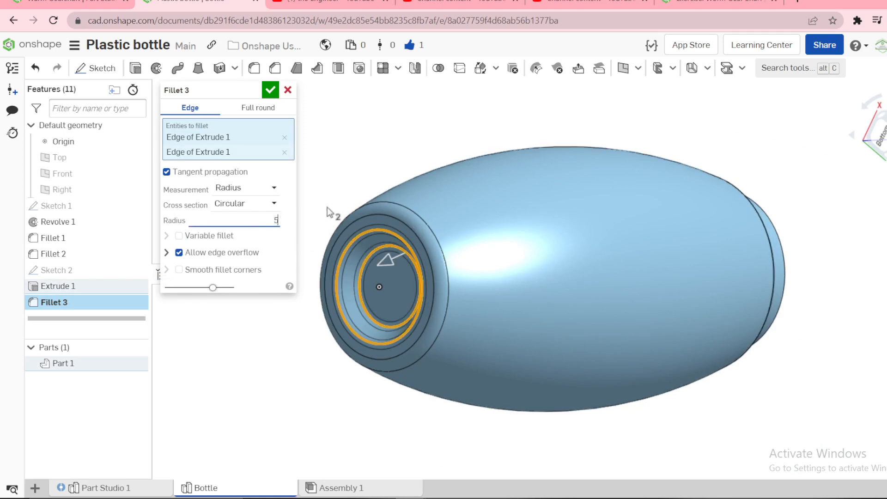
{"action": "left_click", "coordinate": [270, 90]}
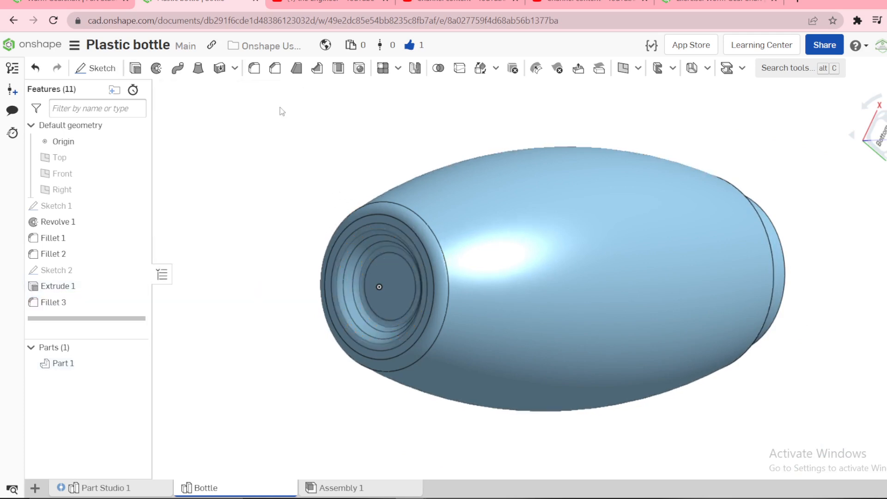
Inspect the filleted base recess, and open Part Studio 1 to examine the finished bottle's oval side recess as reference.
{"action": "right_click_drag", "start_coordinate": [317, 169], "coordinate": [335, 195]}
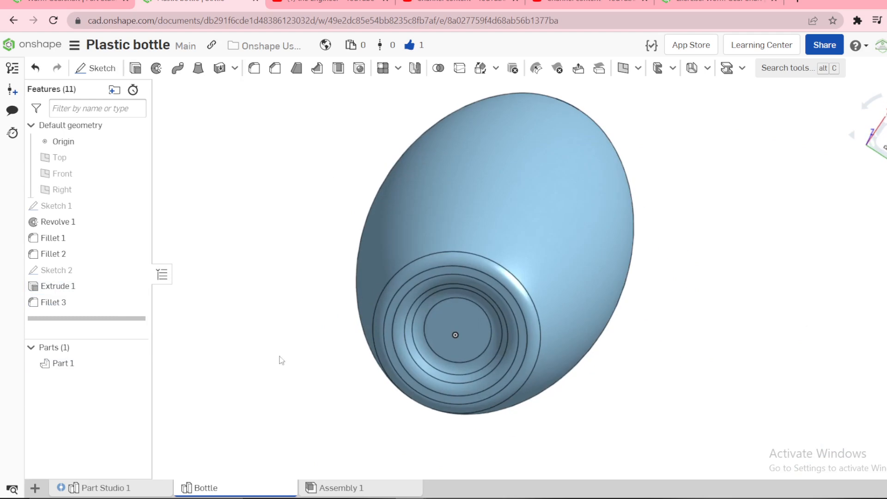
{"action": "left_click", "coordinate": [111, 489]}
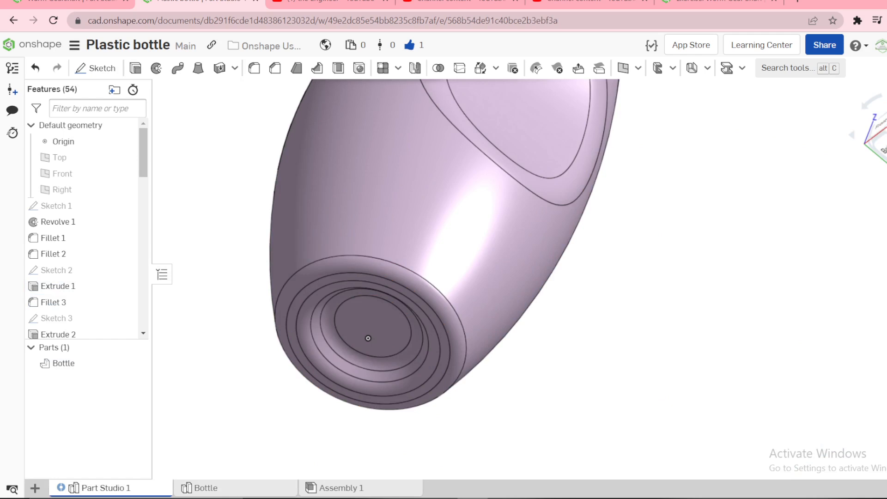
{"action": "scroll", "coordinate": [395, 322], "scroll_direction": "down", "scroll_amount": 10}
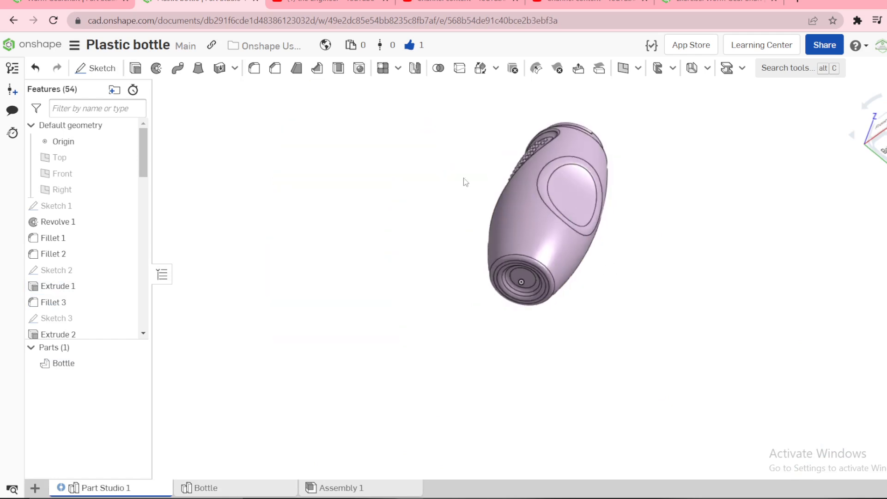
{"action": "right_click_drag", "start_coordinate": [464, 182], "coordinate": [559, 177]}
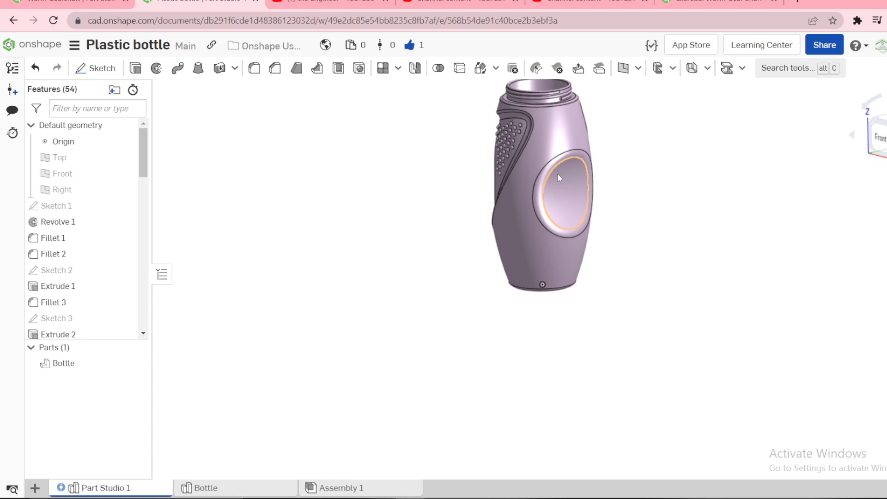
{"action": "scroll", "coordinate": [557, 173], "scroll_direction": "up", "scroll_amount": 5}
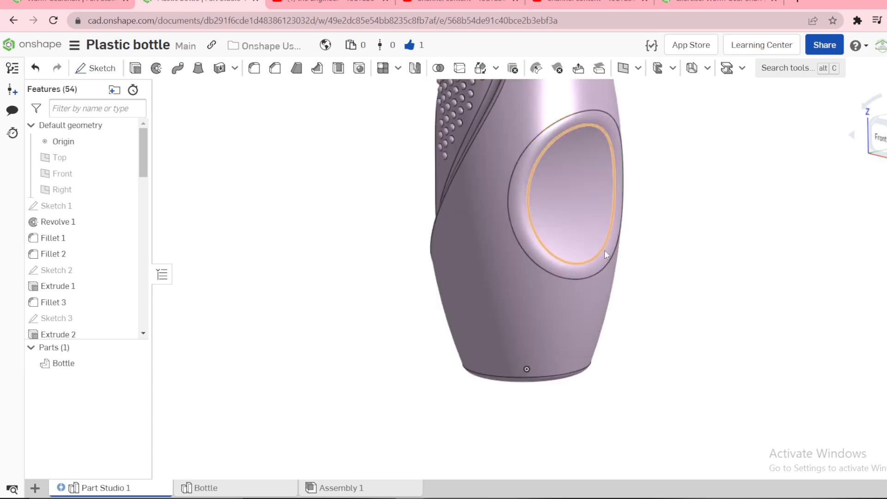
{"action": "right_click_drag", "start_coordinate": [529, 274], "coordinate": [453, 314]}
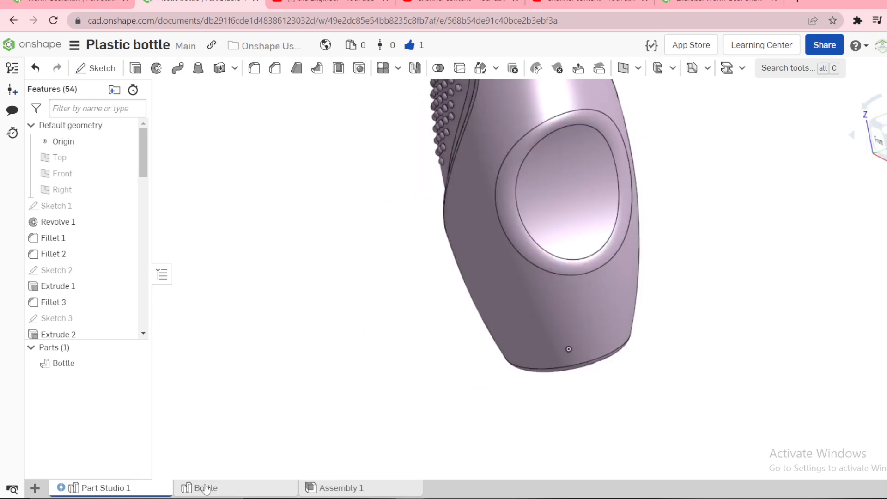
Return to the Bottle part studio and start a new sketch on the Front plane, viewed straight on.
{"action": "left_click", "coordinate": [206, 488]}
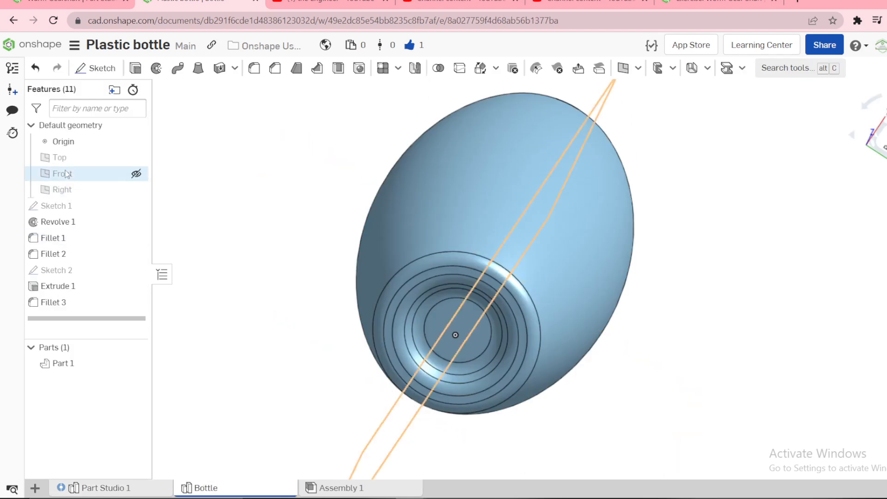
{"action": "left_click", "coordinate": [66, 173]}
{"action": "key", "text": "s"}
{"action": "left_click", "coordinate": [82, 164]}
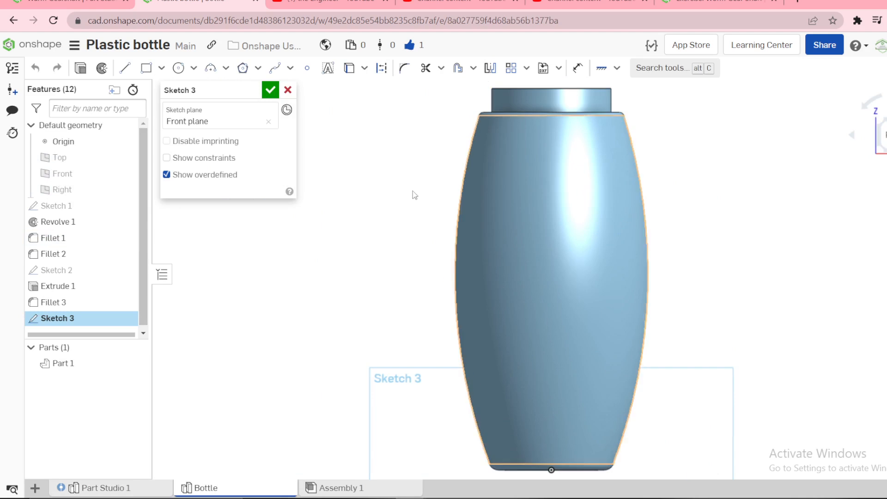
{"action": "key", "text": "a"}
{"action": "left_click", "coordinate": [703, 342]}
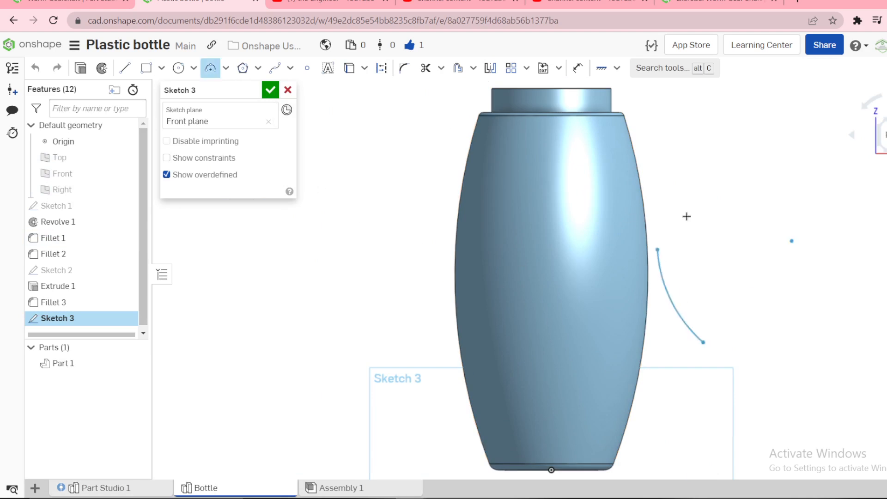
{"action": "key", "text": "Escape"}
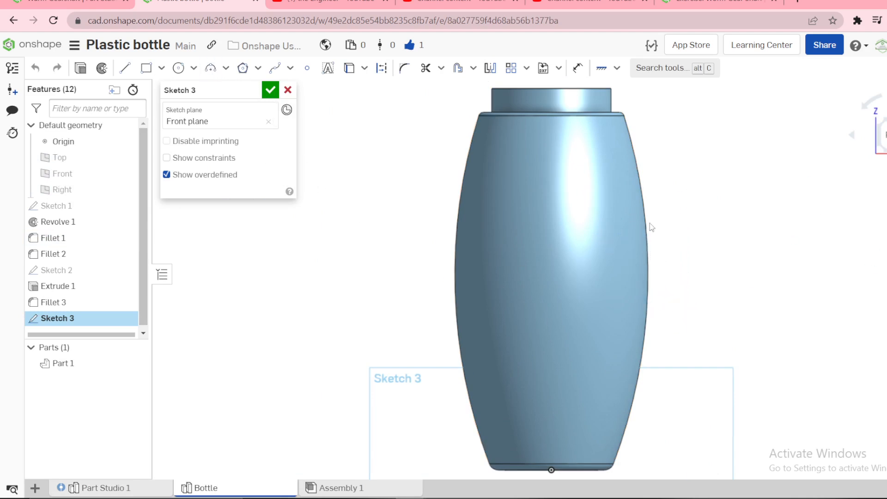
Draw a three-point arc that bulges into the bottle's right side near mid-height, with both endpoints outside the body.
{"action": "key", "text": "a"}
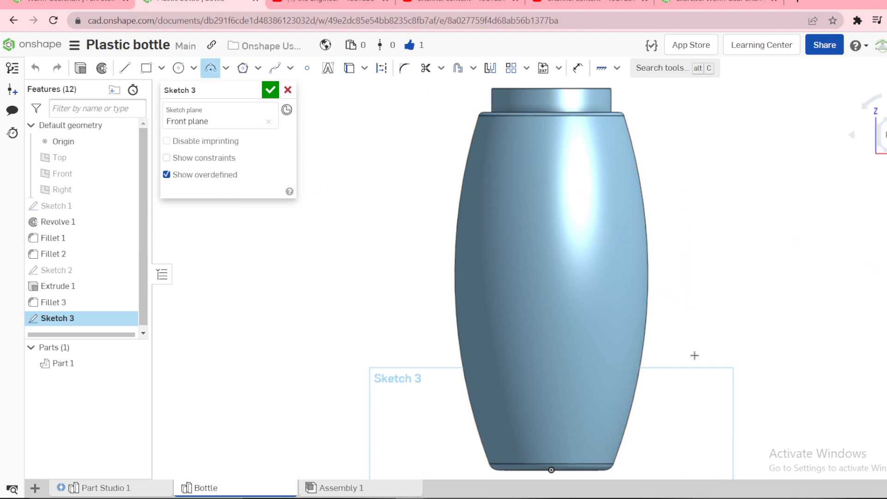
{"action": "left_click", "coordinate": [654, 344]}
{"action": "left_click", "coordinate": [683, 200]}
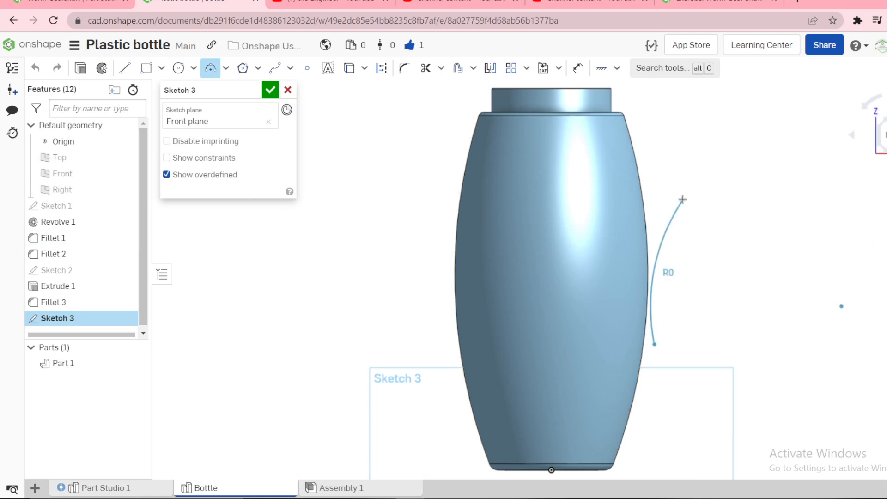
{"action": "left_click", "coordinate": [608, 214]}
{"action": "key", "text": "Escape"}
{"action": "scroll", "coordinate": [725, 282], "scroll_direction": "down", "scroll_amount": 3}
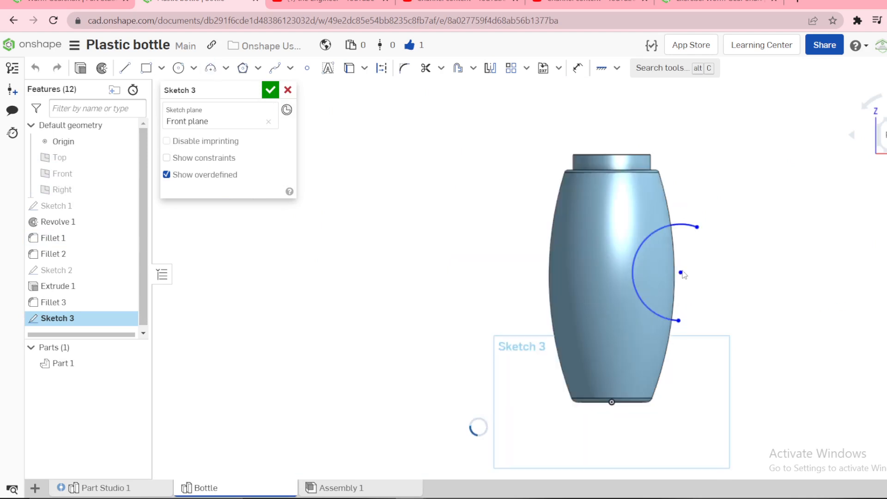
Move the arc's upper endpoint inside the body, and show Sketch 1 with Part 1 hidden to expose the bottle profile.
{"action": "left_click_drag", "start_coordinate": [698, 228], "coordinate": [672, 239]}
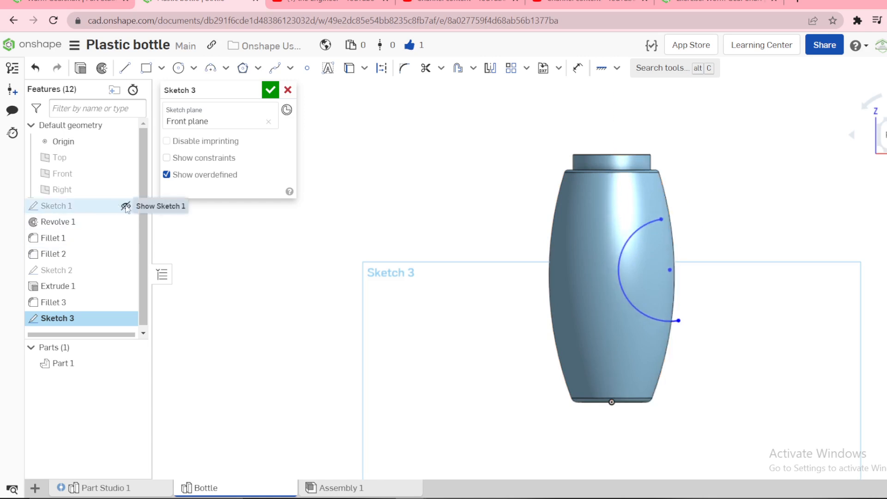
{"action": "left_click", "coordinate": [126, 206]}
{"action": "left_click", "coordinate": [125, 363]}
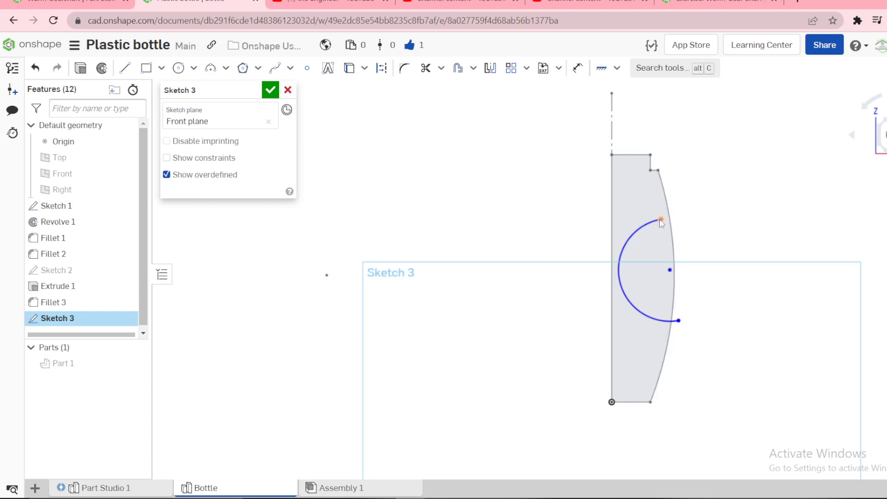
{"action": "right_click", "coordinate": [669, 208]}
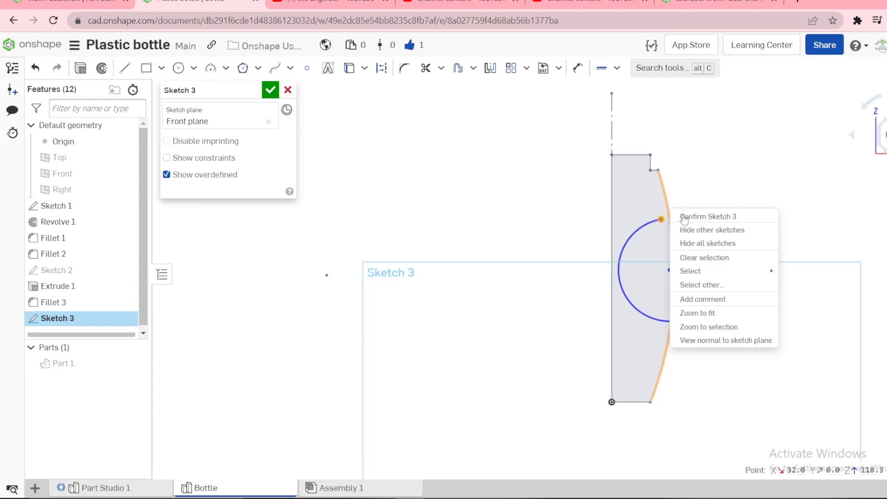
{"action": "left_click", "coordinate": [685, 217]}
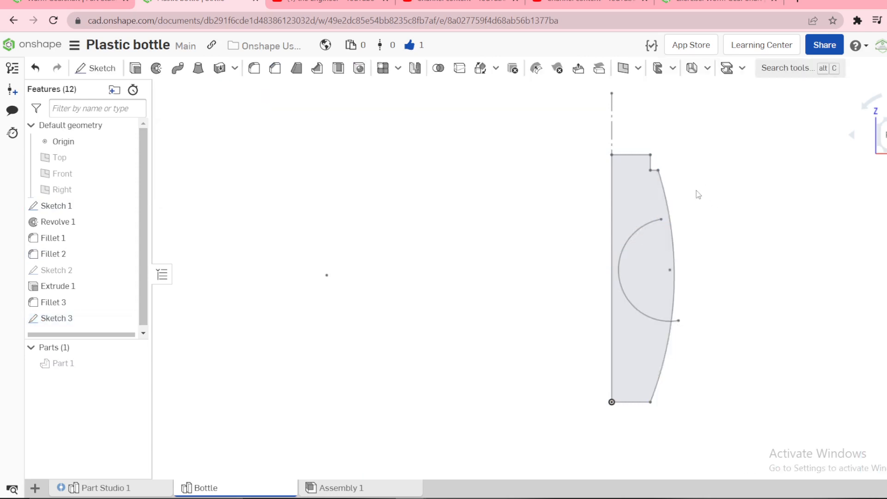
{"action": "right_click", "coordinate": [55, 322]}
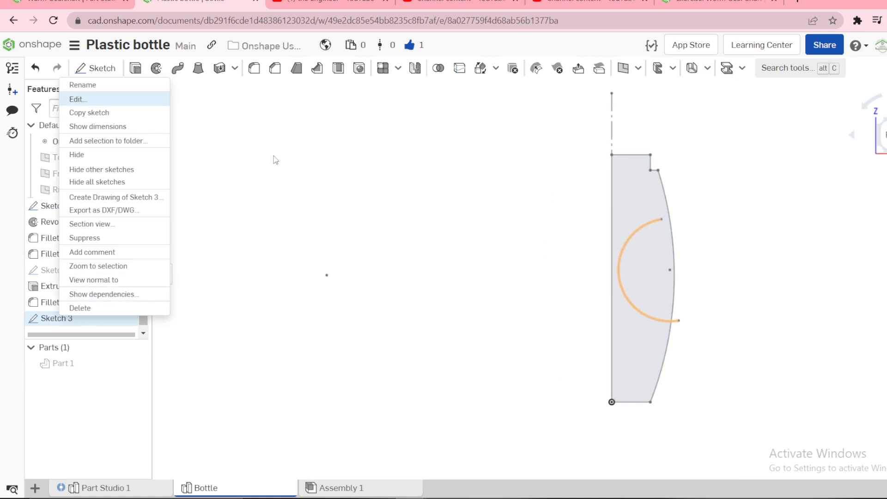
{"action": "left_click", "coordinate": [78, 99]}
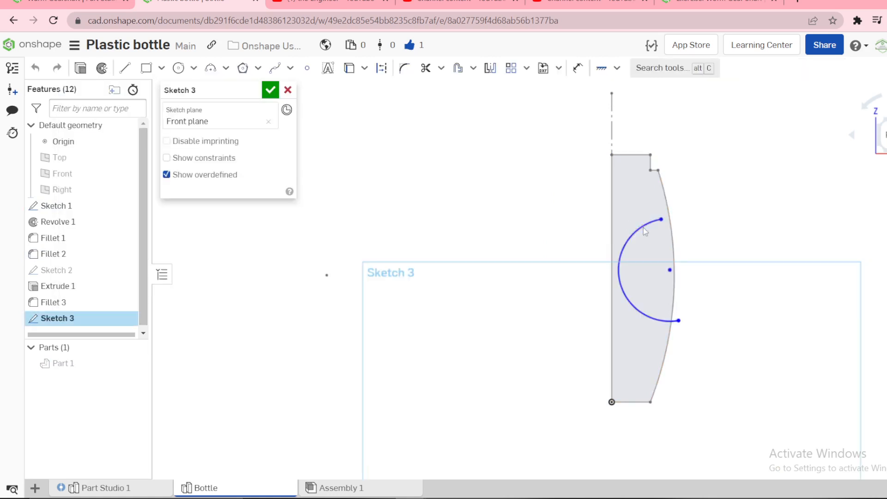
Replace the arc with a three-point arc bulging into the profile, its upper end on the outer curve and lower end outside.
{"action": "left_click", "coordinate": [643, 228]}
{"action": "key", "text": "Delete"}
{"action": "key", "text": "a"}
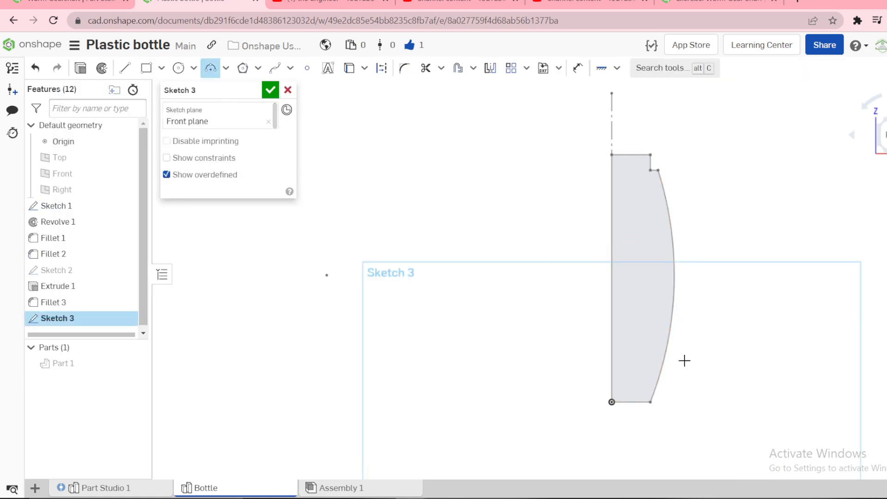
{"action": "left_click", "coordinate": [703, 356]}
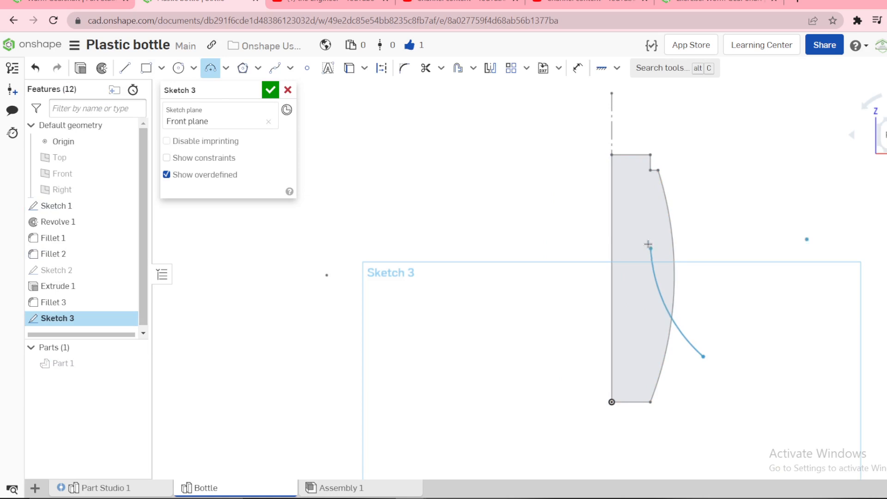
{"action": "left_click", "coordinate": [666, 205]}
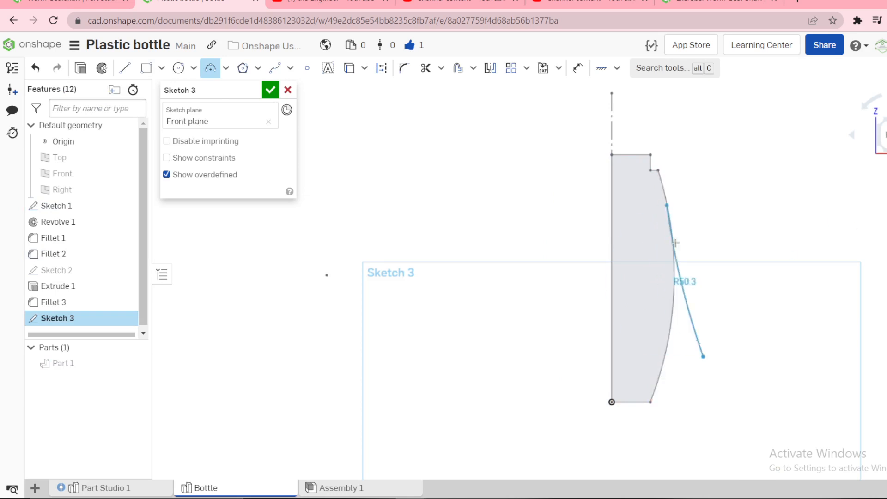
{"action": "left_click", "coordinate": [653, 278]}
{"action": "key", "text": "Escape"}
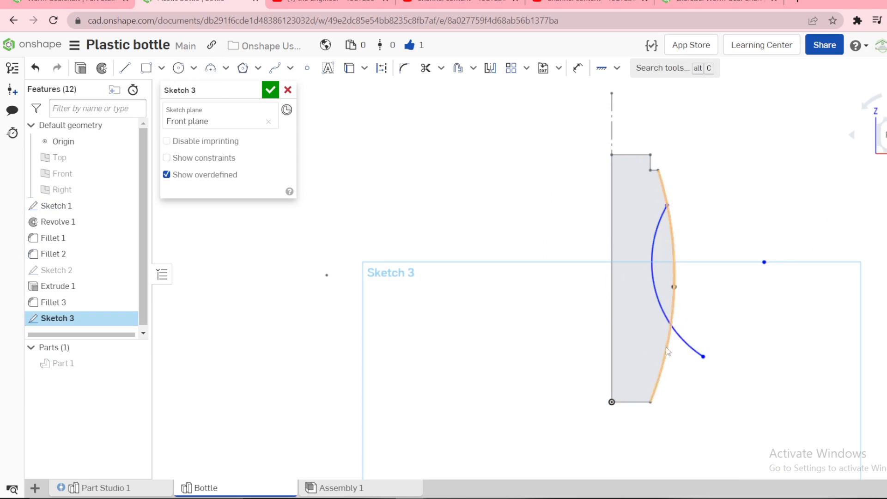
Make the arc's lower endpoint coincident with the bottle profile's curved outer edge.
{"action": "left_click", "coordinate": [667, 351]}
{"action": "left_click", "coordinate": [703, 357]}
{"action": "key", "text": "i"}
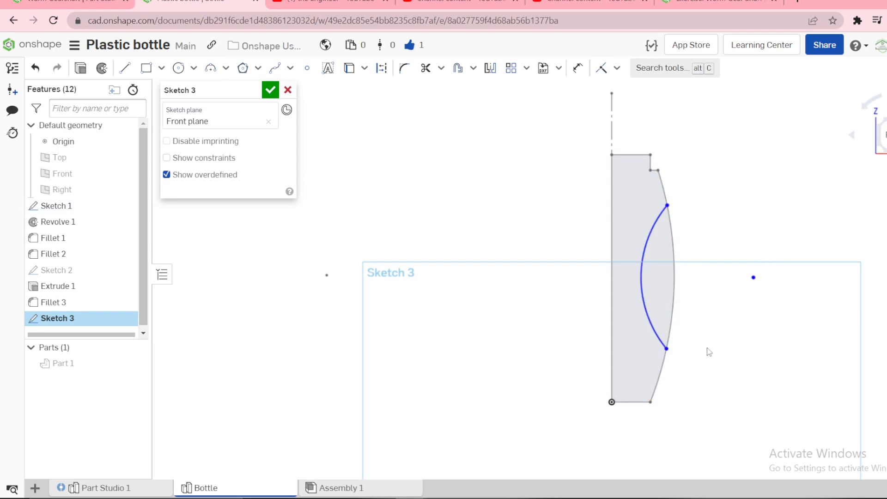
Dimension the horizontal distance from the origin to the arc's centre point as 92.5 mm.
{"action": "key", "text": "u"}
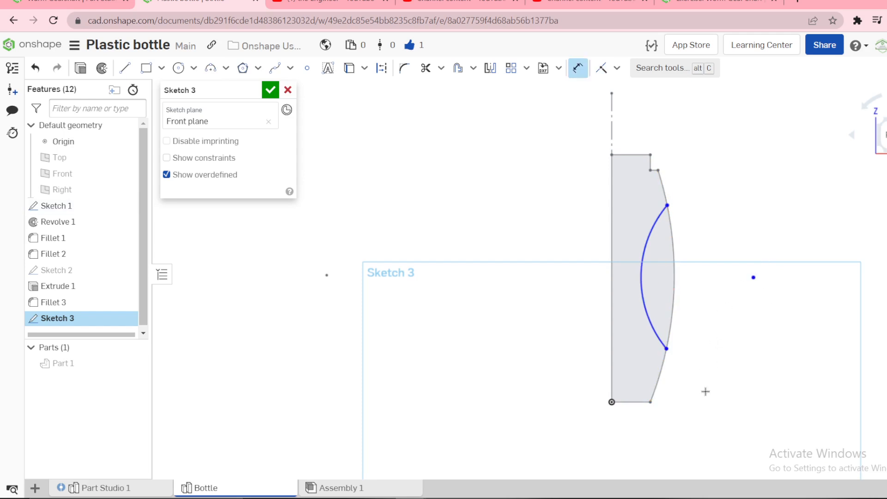
{"action": "left_click", "coordinate": [651, 402]}
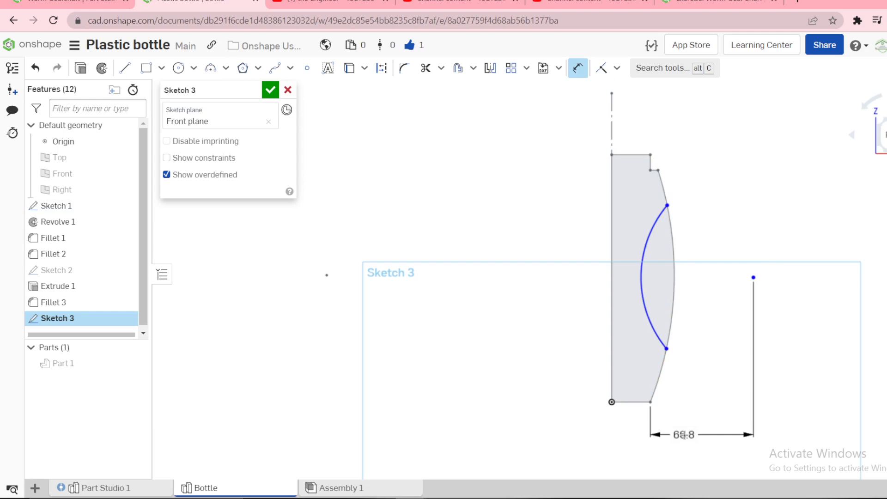
{"action": "key", "text": "Escape"}
{"action": "key", "text": "u"}
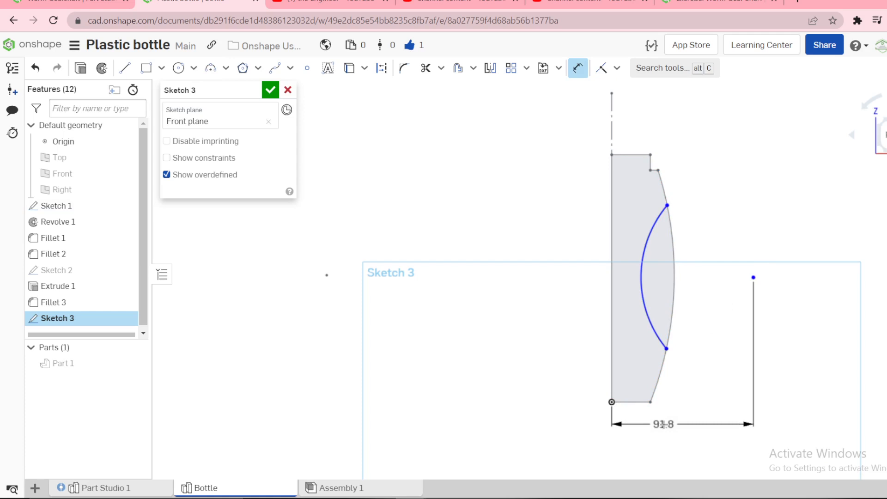
{"action": "left_click", "coordinate": [663, 424]}
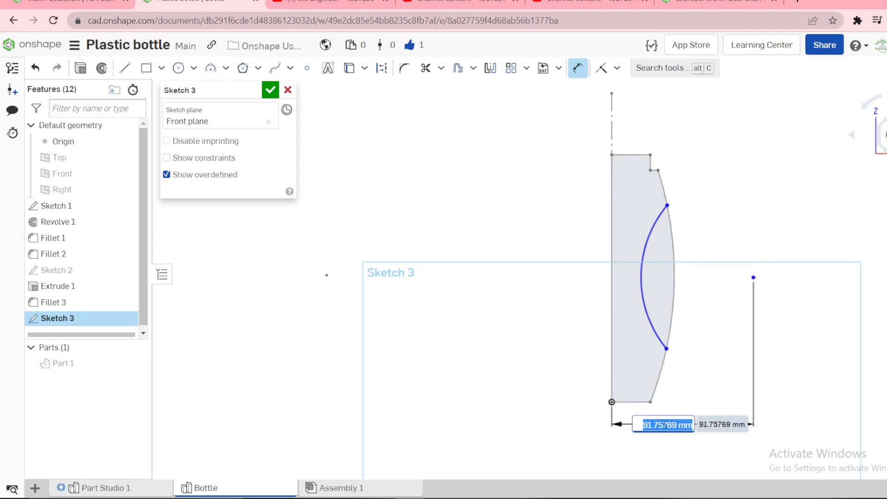
{"action": "type", "text": "92.5"}
{"action": "key", "text": "Return"}
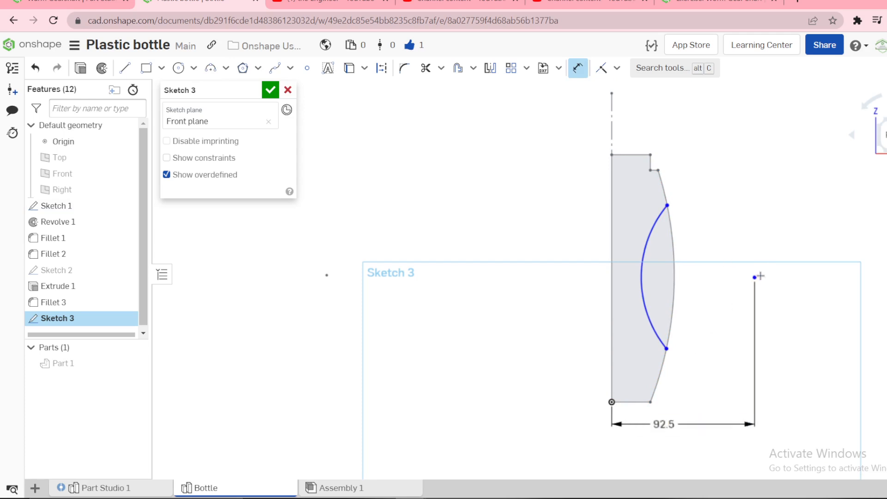
Dimension the vertical distance from the origin to the arc's centre point as 78 mm.
{"action": "left_click", "coordinate": [611, 401]}
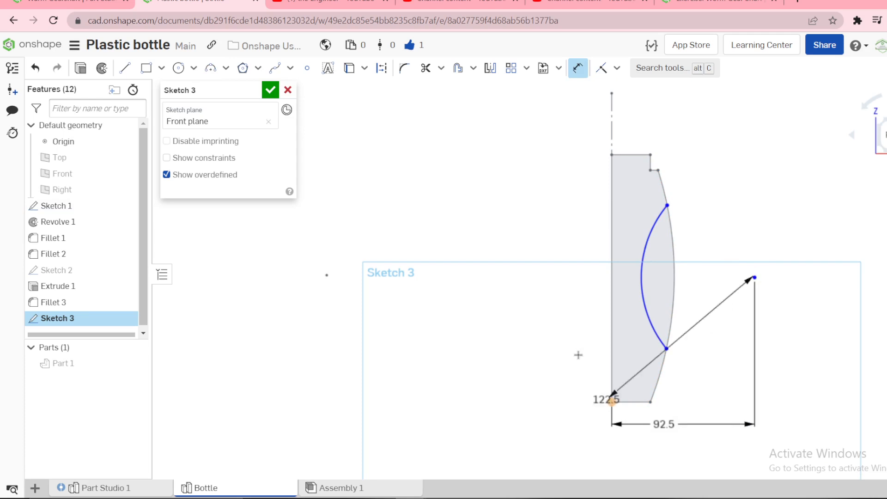
{"action": "left_click", "coordinate": [486, 338]}
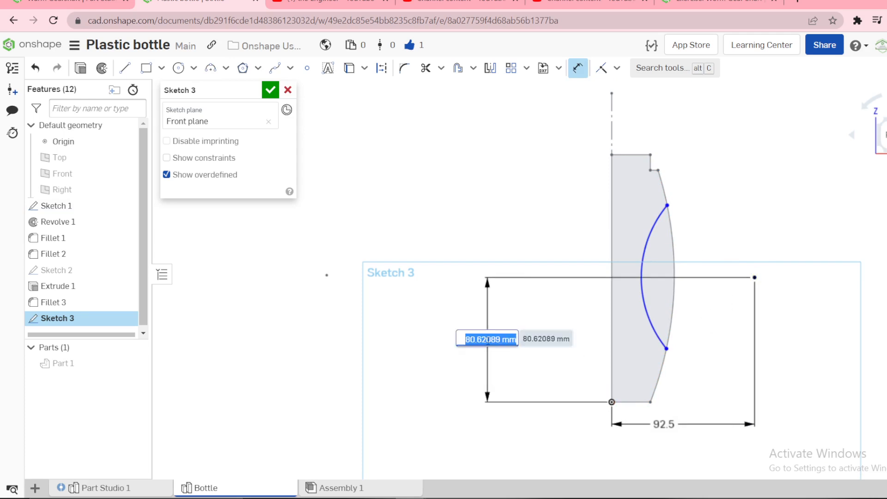
{"action": "key", "text": "Return"}
{"action": "double_click", "coordinate": [487, 339]}
{"action": "type", "text": "78"}
{"action": "key", "text": "Return"}
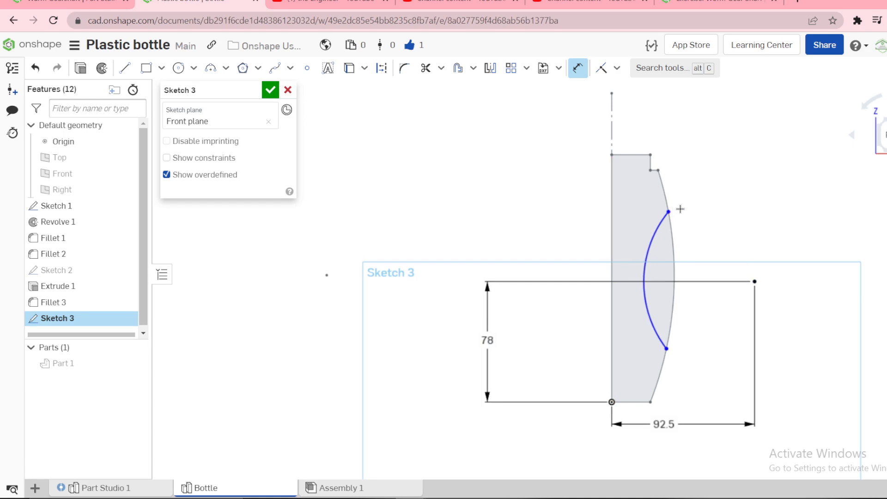
Dimension the arc's radius as 62.7 mm.
{"action": "left_click", "coordinate": [657, 231]}
{"action": "left_click", "coordinate": [546, 214]}
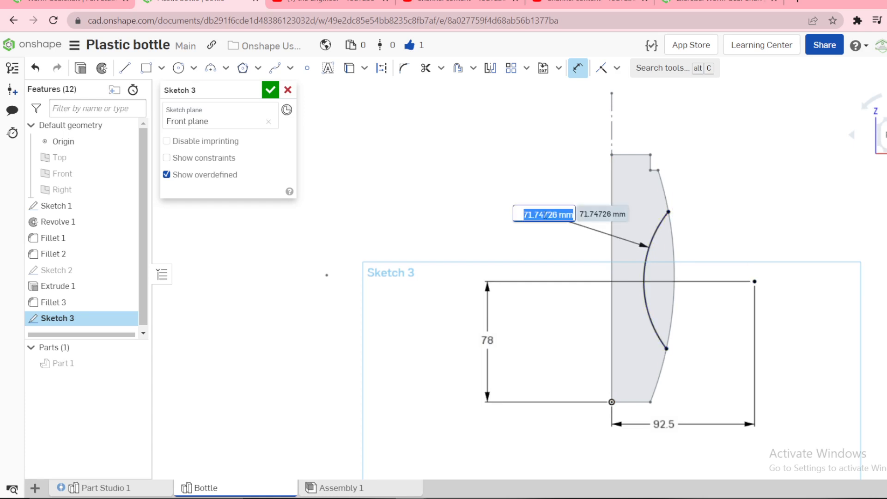
{"action": "type", "text": "62"}
{"action": "key", "text": "Escape"}
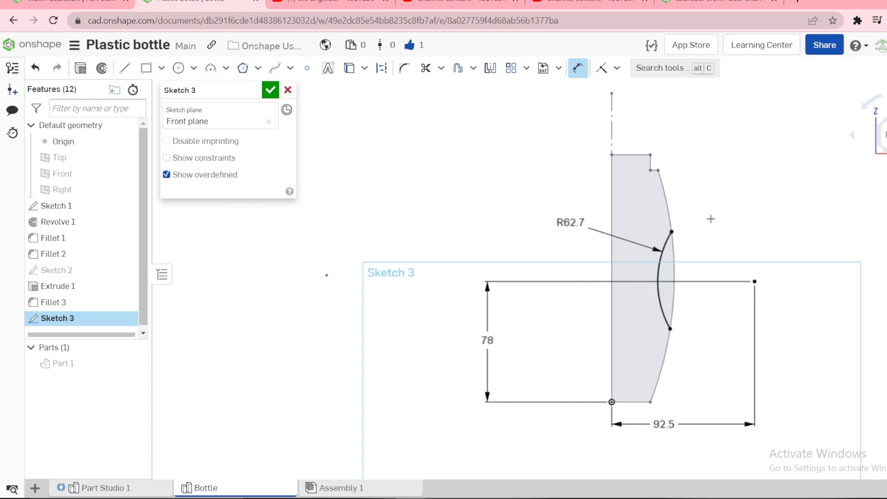
Project the curved outer edge of the Sketch 1 profile into the current sketch to close the lens-shaped region with the arc.
{"action": "left_click", "coordinate": [364, 68]}
{"action": "left_click", "coordinate": [355, 90]}
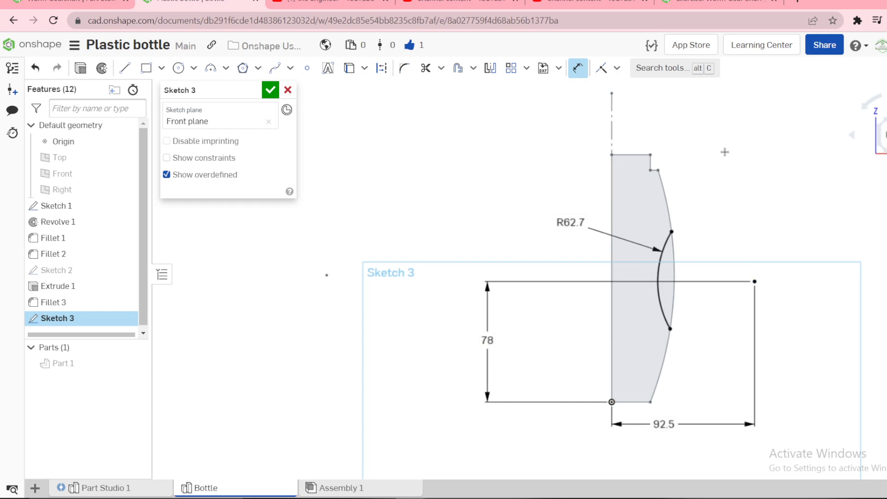
{"action": "left_click", "coordinate": [672, 262]}
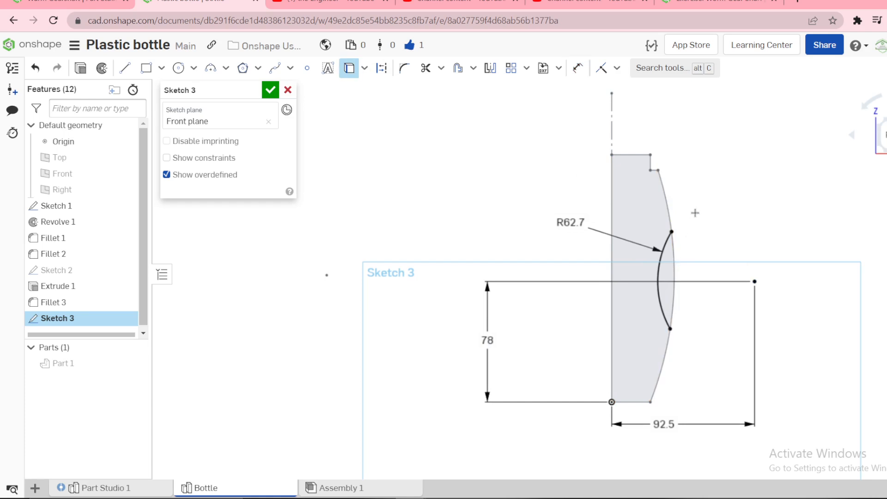
{"action": "key", "text": "Escape"}
{"action": "left_click", "coordinate": [666, 204]}
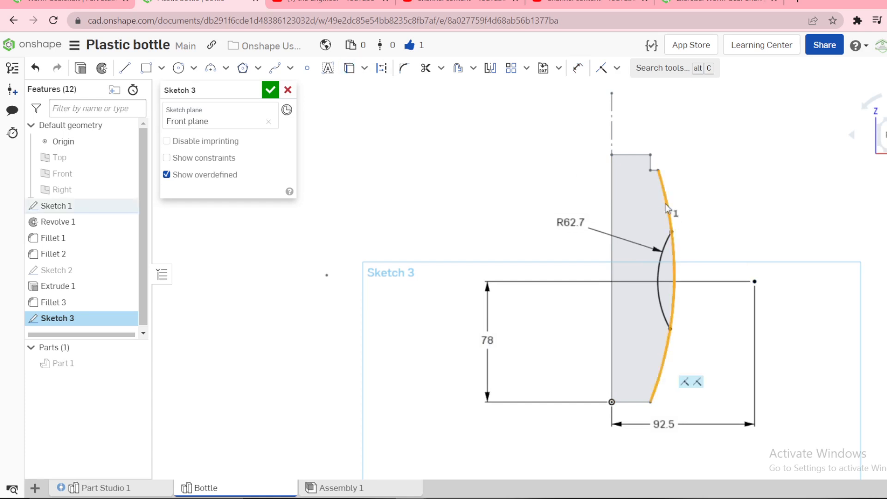
{"action": "left_click", "coordinate": [724, 204]}
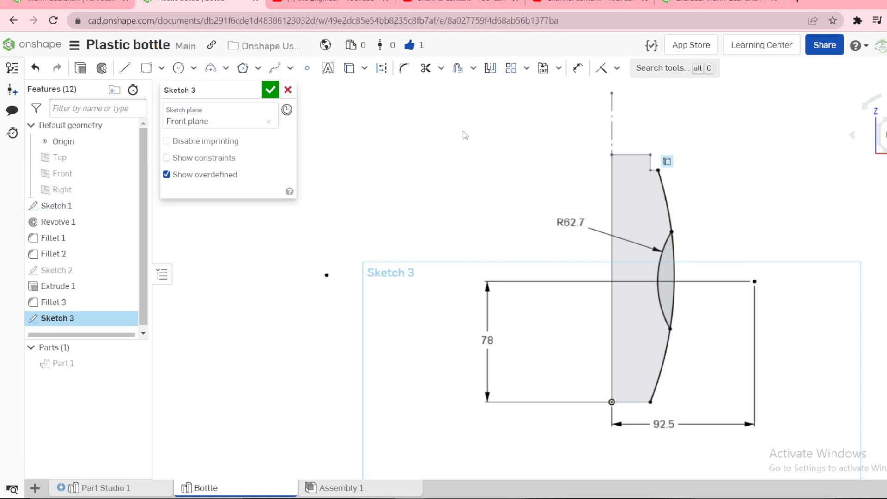
Trim the projected curve above and below the arc's endpoints, leaving only the closed lens-shaped region.
{"action": "left_click", "coordinate": [442, 68]}
{"action": "key", "text": "m"}
{"action": "left_click_drag", "start_coordinate": [677, 200], "coordinate": [684, 225]}
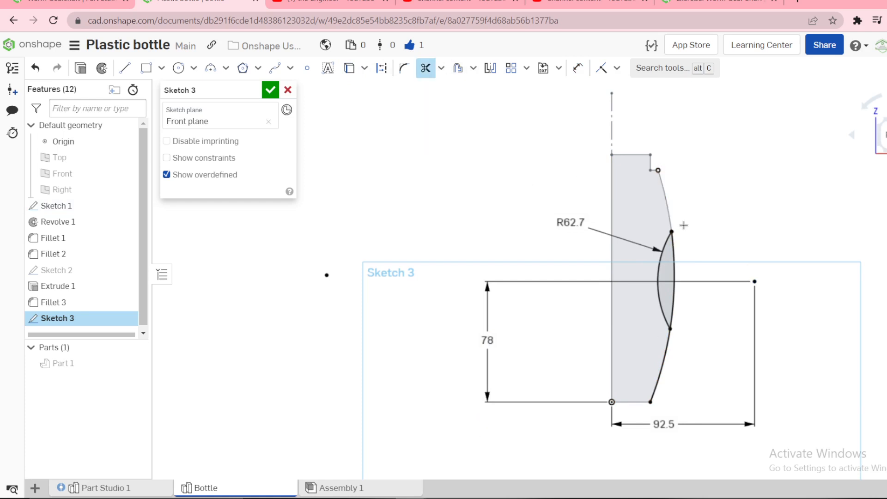
{"action": "left_click_drag", "start_coordinate": [644, 356], "coordinate": [679, 370]}
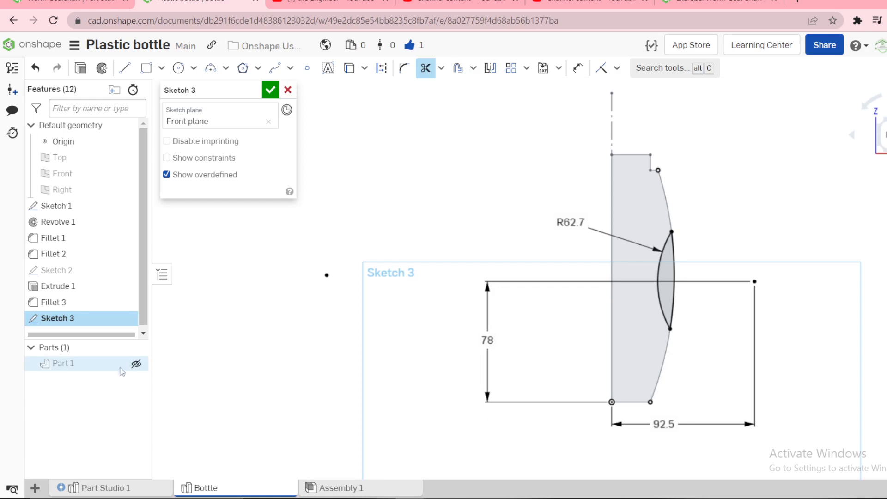
Show Part 1 again and finish Sketch 3, with the bottle in isometric view.
{"action": "left_click", "coordinate": [136, 365]}
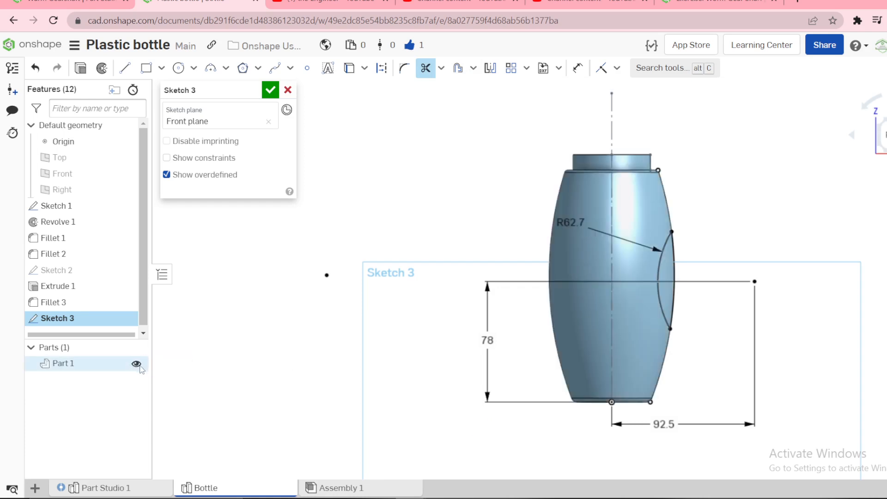
{"action": "left_click", "coordinate": [271, 90]}
{"action": "key", "text": "shift+7"}
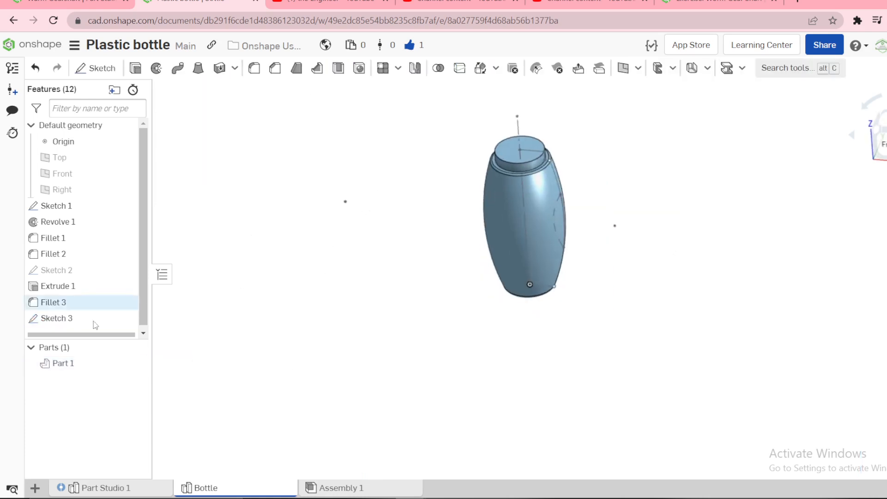
Extrude Sketch 3 as a symmetric through-all removal from Part 1 to cut the oval side recess.
{"action": "left_click", "coordinate": [54, 318]}
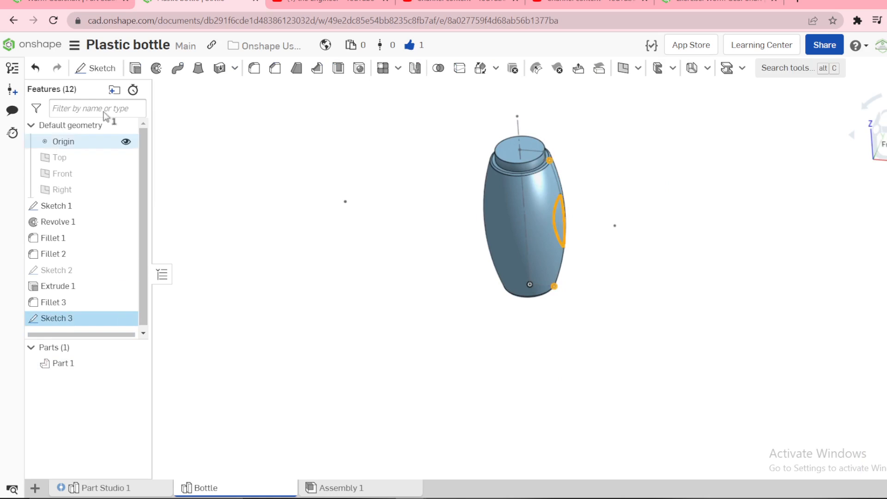
{"action": "left_click", "coordinate": [136, 68]}
{"action": "scroll", "coordinate": [579, 209], "scroll_direction": "up", "scroll_amount": 3}
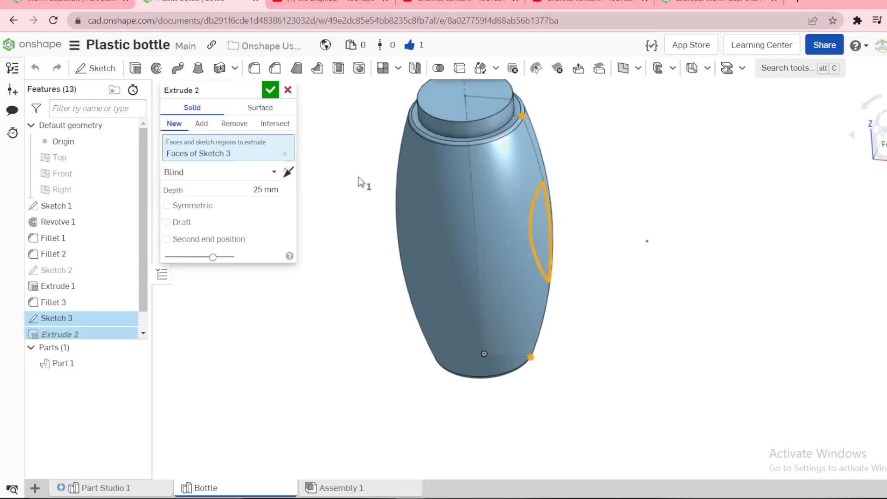
{"action": "left_click", "coordinate": [238, 125]}
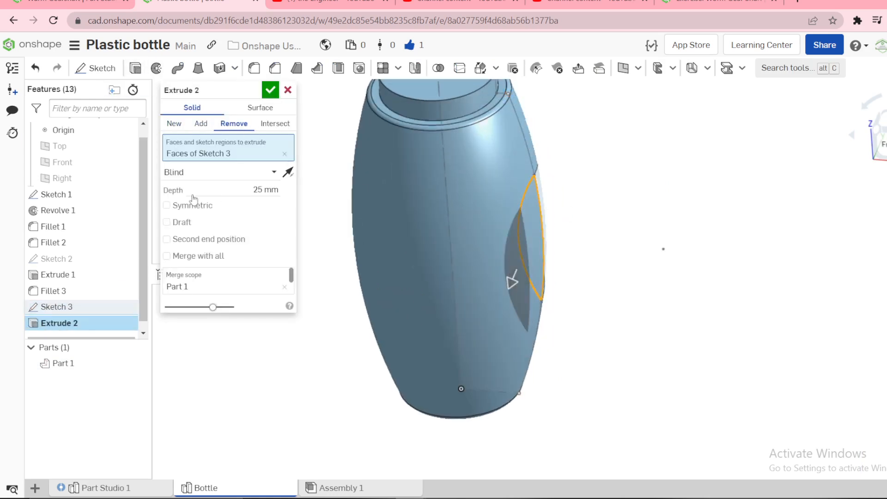
{"action": "left_click", "coordinate": [272, 173]}
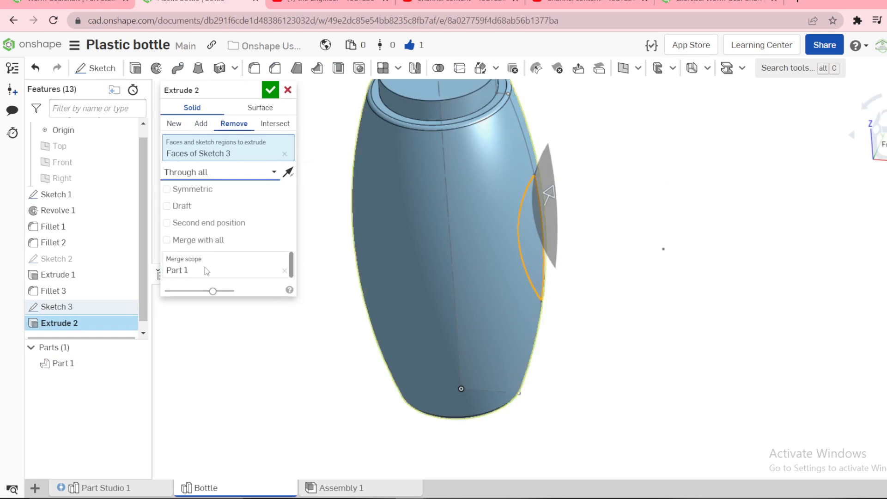
{"action": "left_click", "coordinate": [206, 272]}
{"action": "left_click", "coordinate": [166, 193]}
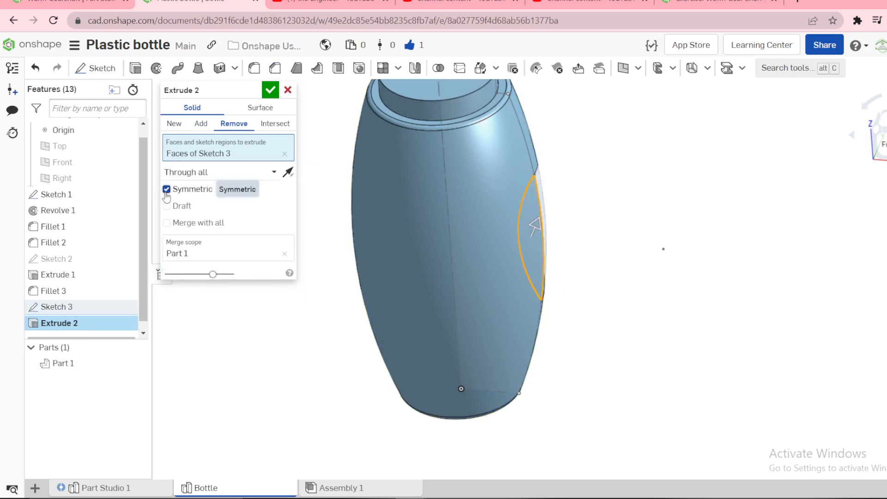
{"action": "left_click", "coordinate": [270, 91]}
{"action": "scroll", "coordinate": [272, 94], "scroll_direction": "down", "scroll_amount": 2}
{"action": "right_click_drag", "start_coordinate": [272, 94], "coordinate": [265, 204]}
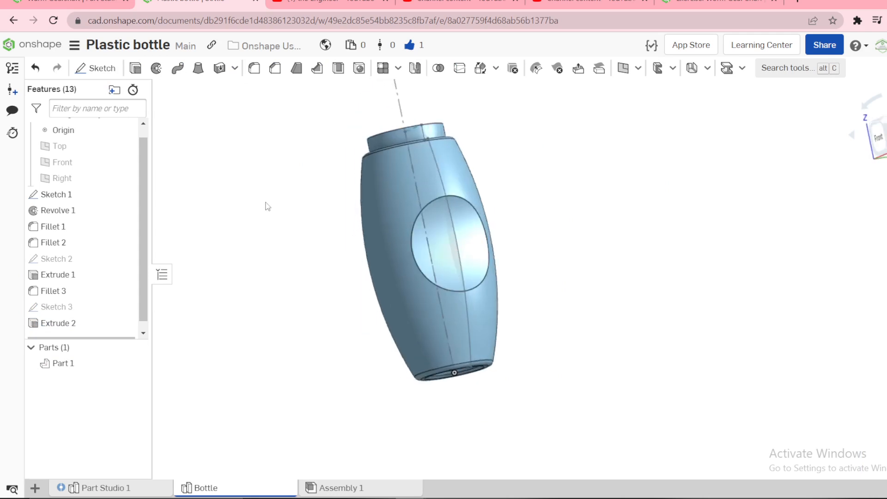
Hide Sketch 1 and round the edge of the oval side recess with a 10 mm radius fillet.
{"action": "left_click", "coordinate": [124, 195]}
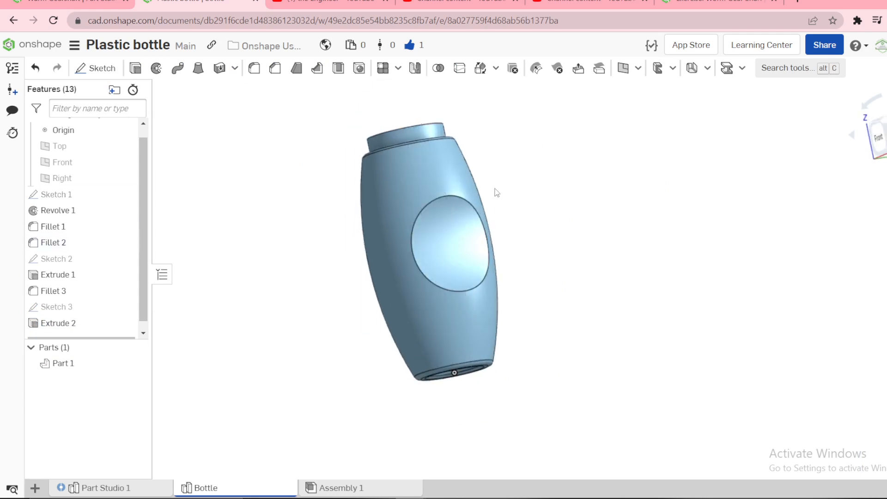
{"action": "left_click", "coordinate": [462, 199]}
{"action": "key", "text": "shift+f"}
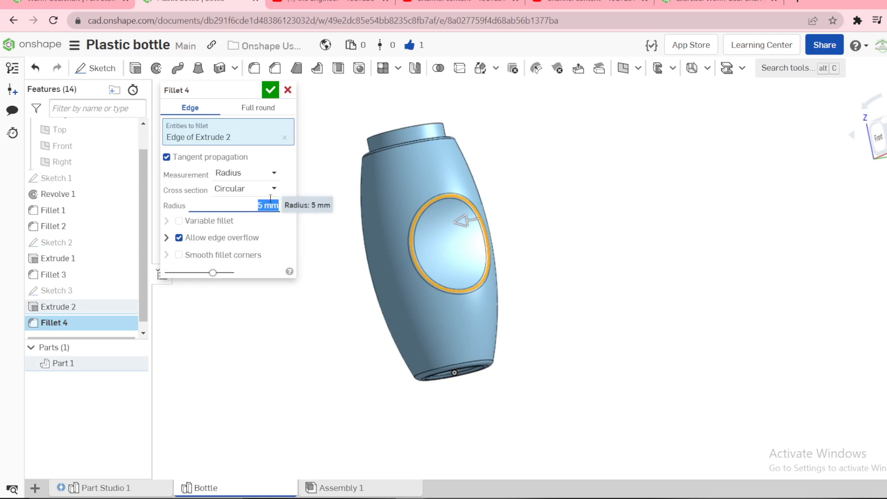
{"action": "type", "text": "5"}
{"action": "key", "text": "BackSpace"}
{"action": "type", "text": "10"}
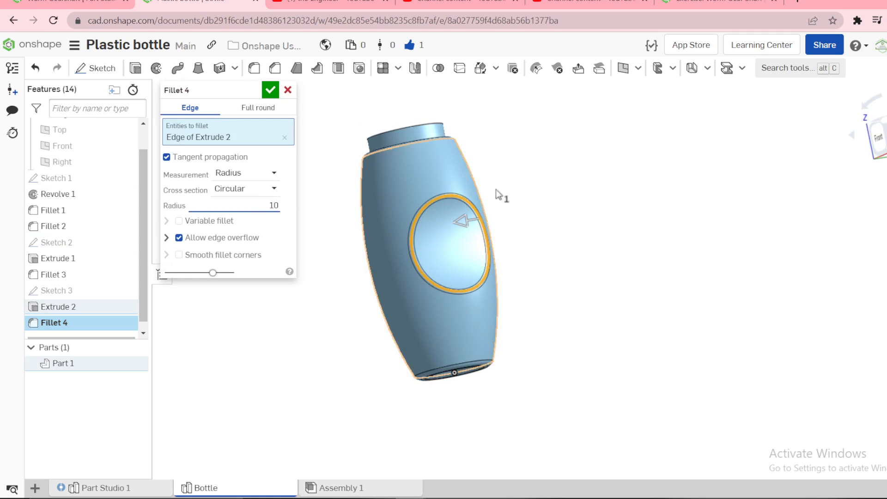
{"action": "key", "text": "Return"}
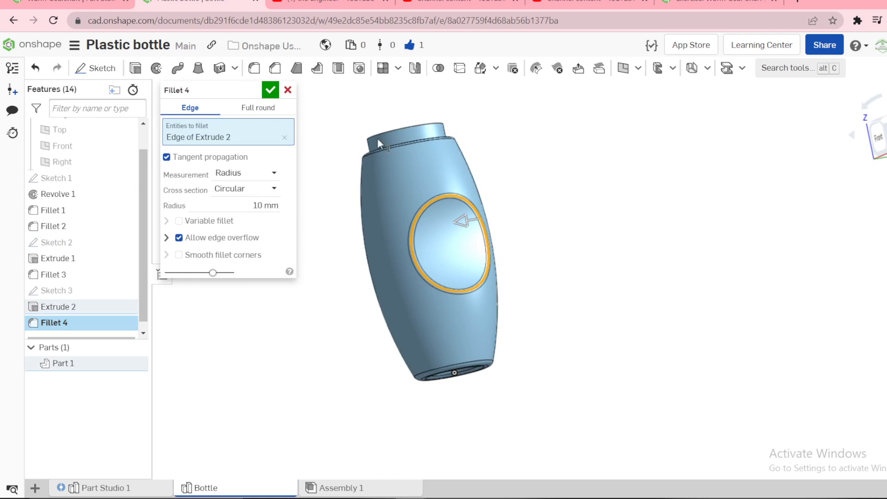
{"action": "left_click", "coordinate": [269, 92]}
{"action": "right_click_drag", "start_coordinate": [371, 257], "coordinate": [431, 263]}
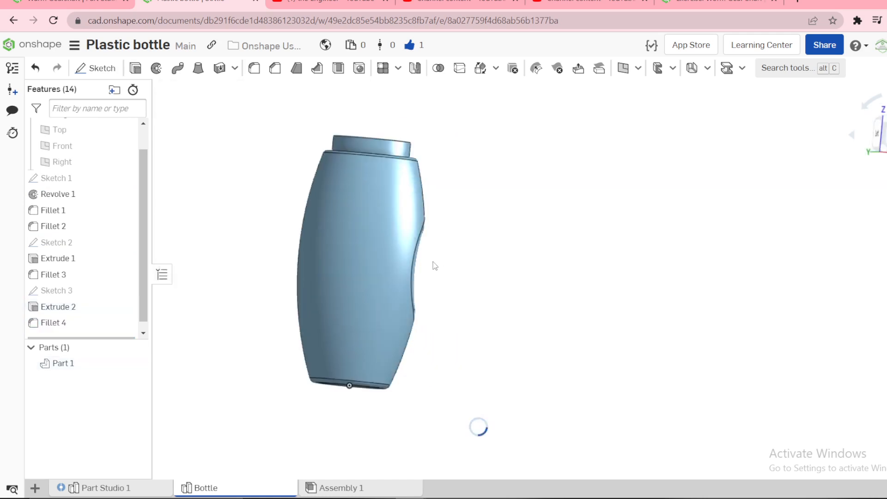
Examine the raised-dot grip area and its curved border on the finished reference bottle in Part Studio 1.
{"action": "left_click", "coordinate": [131, 492]}
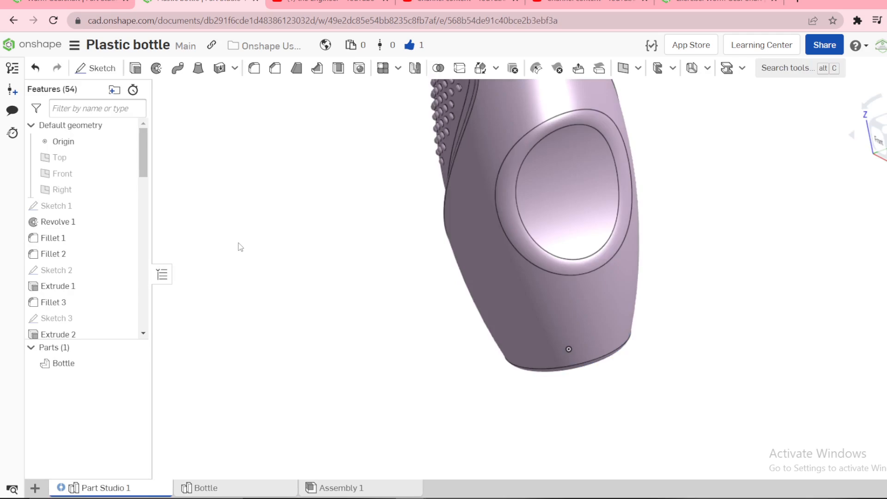
{"action": "scroll", "coordinate": [515, 161], "scroll_direction": "down", "scroll_amount": 5}
{"action": "scroll", "coordinate": [515, 161], "scroll_direction": "up", "scroll_amount": 5}
{"action": "right_click_drag", "start_coordinate": [583, 168], "coordinate": [525, 265]}
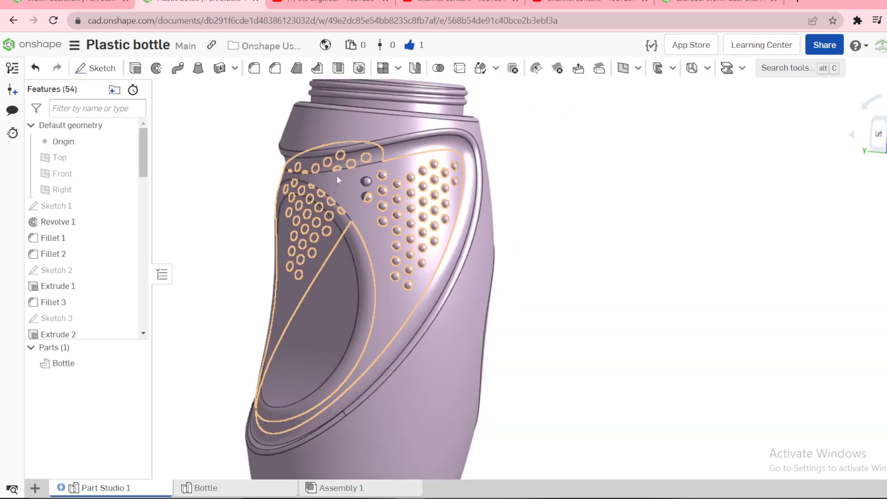
{"action": "right_click_drag", "start_coordinate": [538, 297], "coordinate": [210, 493]}
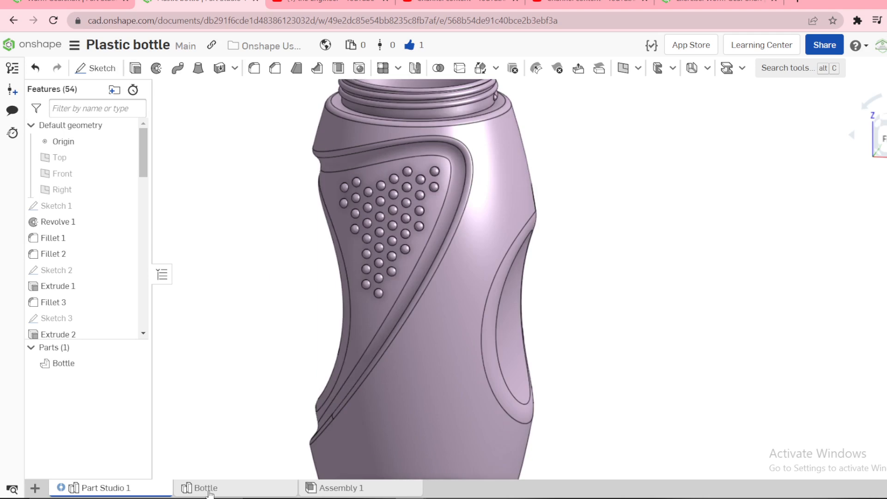
Return to the Bottle part studio and start a new sketch on the Front plane, viewed face-on.
{"action": "left_click", "coordinate": [208, 489]}
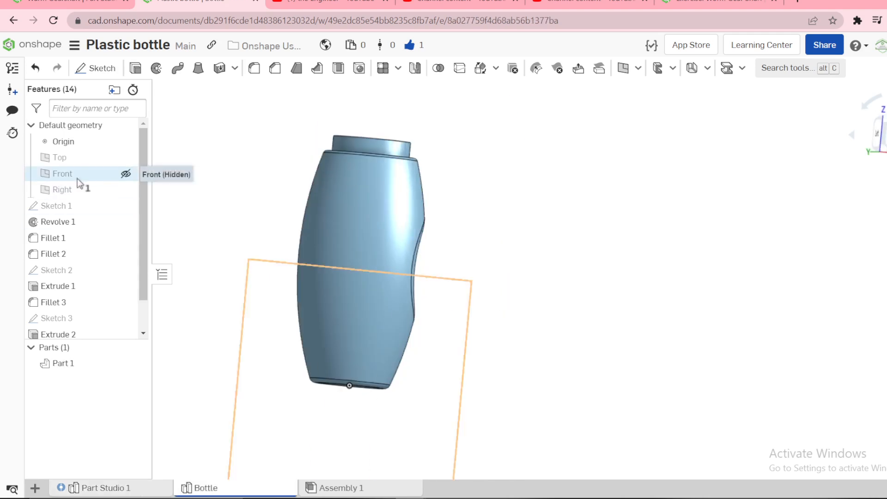
{"action": "left_click", "coordinate": [77, 178]}
{"action": "left_click", "coordinate": [93, 171]}
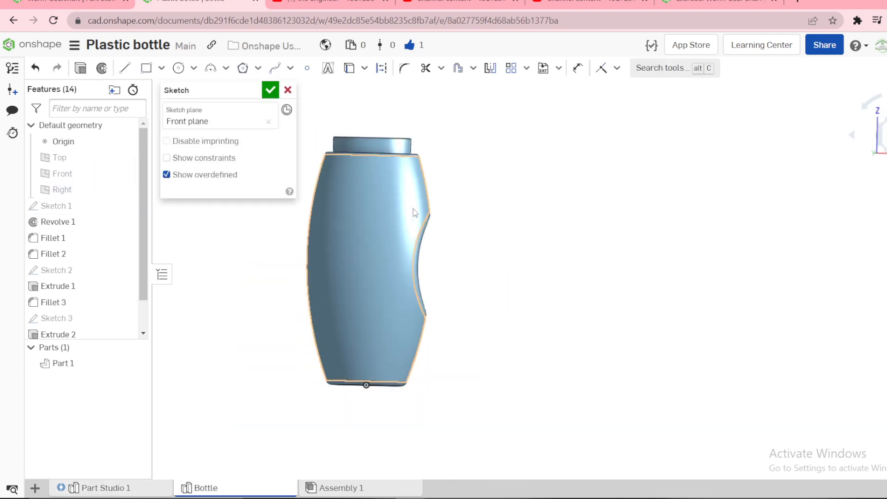
{"action": "scroll", "coordinate": [365, 184], "scroll_direction": "up", "scroll_amount": 2}
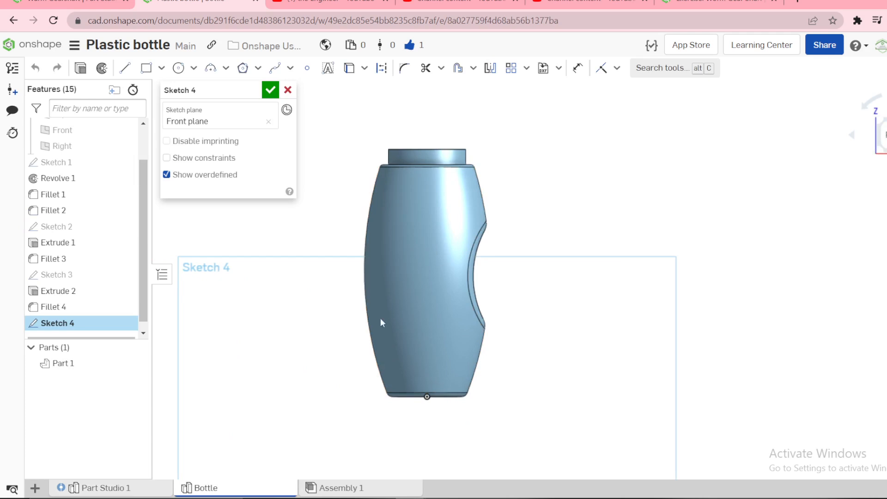
{"action": "scroll", "coordinate": [422, 304], "scroll_direction": "down", "scroll_amount": 2}
{"action": "scroll", "coordinate": [395, 275], "scroll_direction": "up", "scroll_amount": 4}
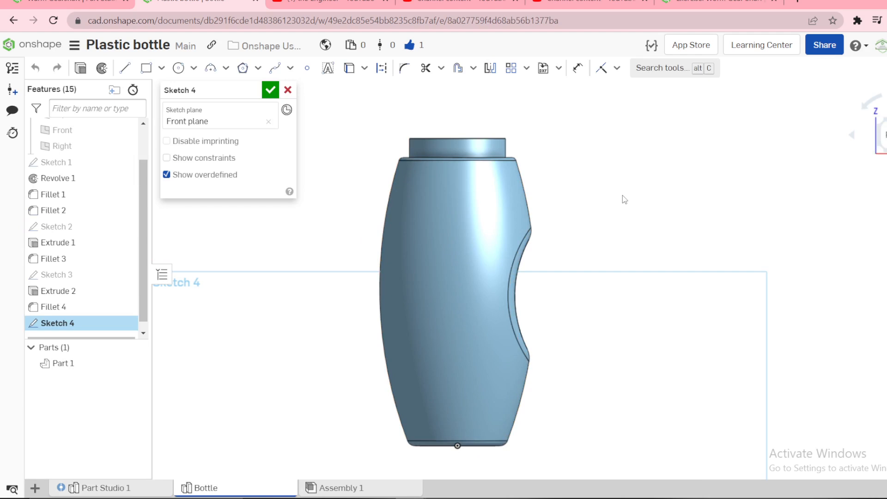
{"action": "scroll", "coordinate": [623, 195], "scroll_direction": "down", "scroll_amount": 2}
Project the bottle's vertical centreline from Sketch 1 into the current sketch as a construction line, and hide Sketch 1.
{"action": "key", "text": "l"}
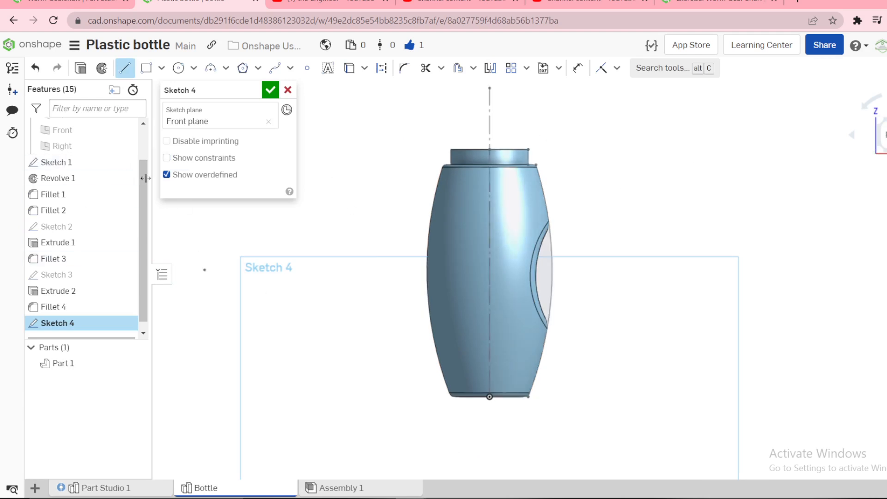
{"action": "left_click", "coordinate": [490, 88]}
{"action": "key", "text": "Escape"}
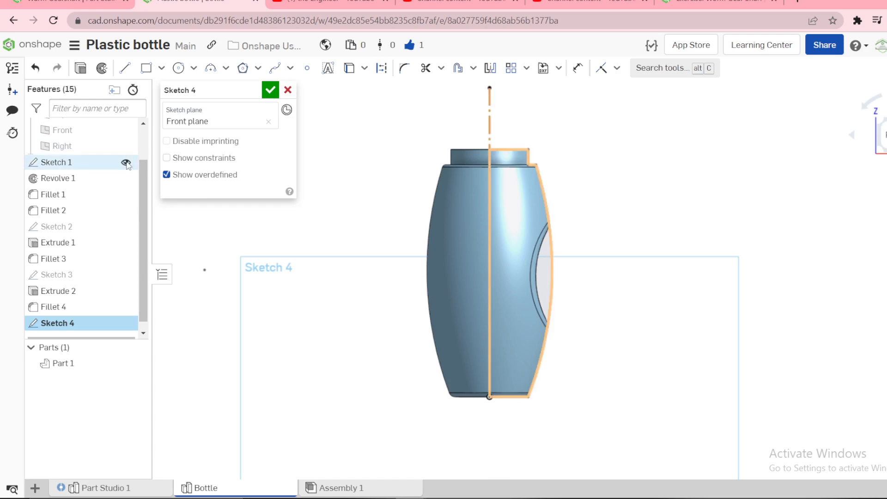
{"action": "left_click", "coordinate": [127, 162]}
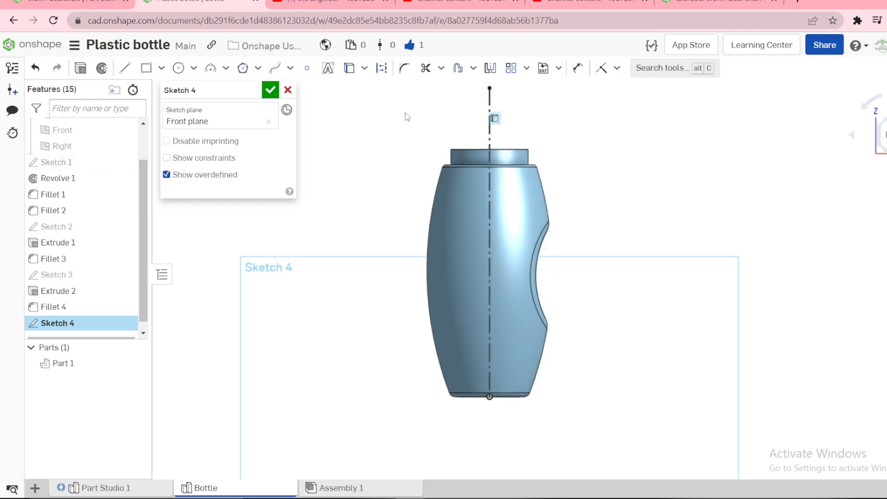
Offset the projected vertical centreline by 23 mm toward the side with the oval recess.
{"action": "key", "text": "u"}
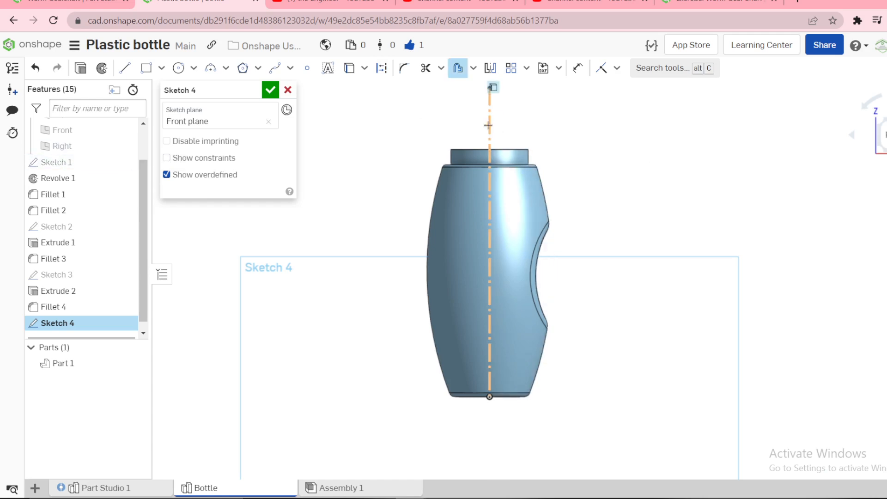
{"action": "left_click", "coordinate": [491, 123]}
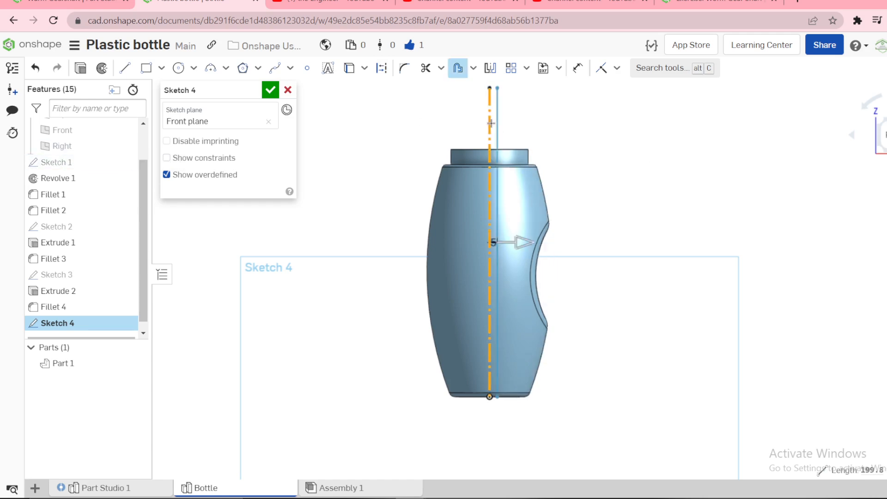
{"action": "left_click", "coordinate": [586, 137]}
{"action": "type", "text": "2"}
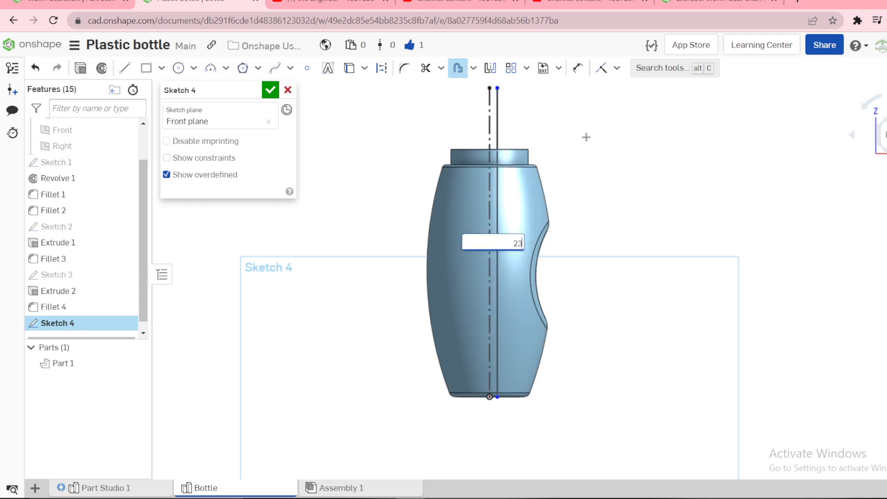
{"action": "type", "text": "3"}
{"action": "key", "text": "Return"}
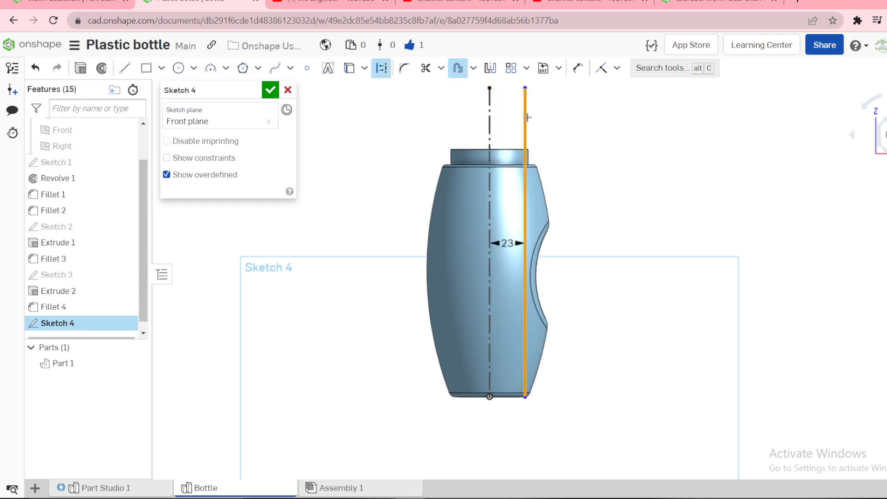
{"action": "left_click", "coordinate": [527, 117]}
{"action": "left_click", "coordinate": [578, 115]}
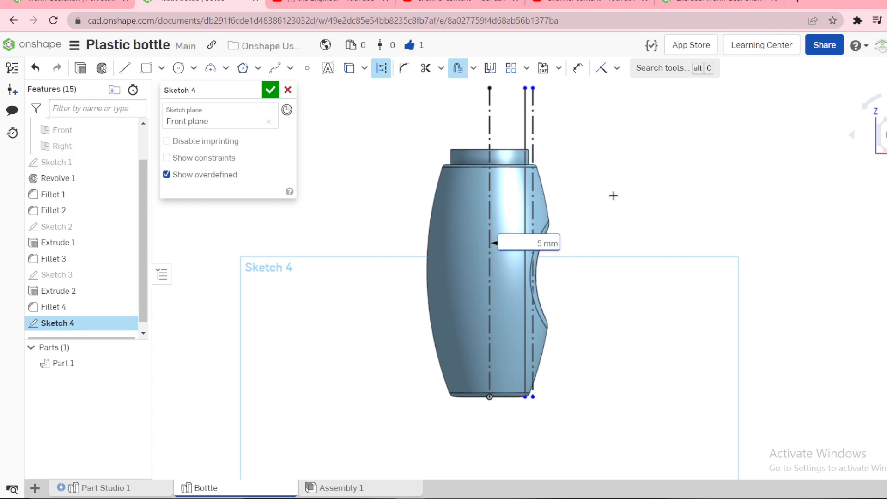
{"action": "key", "text": "Escape"}
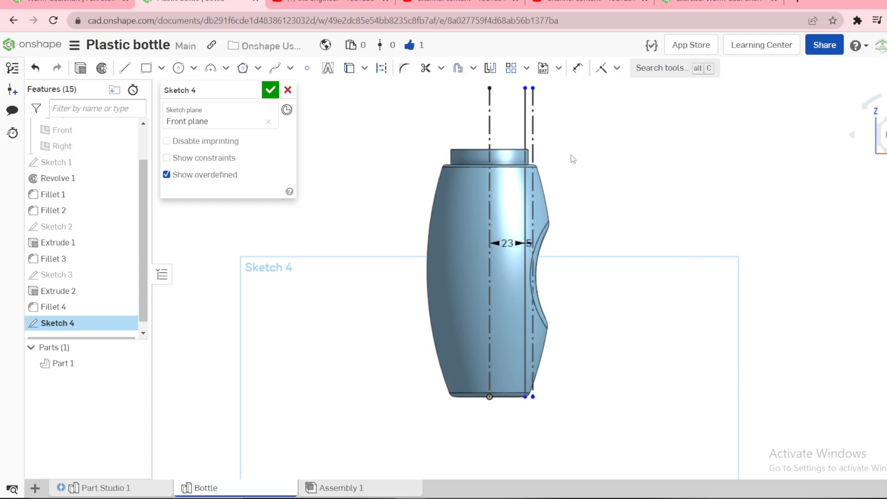
{"action": "key", "text": "ctrl+z"}
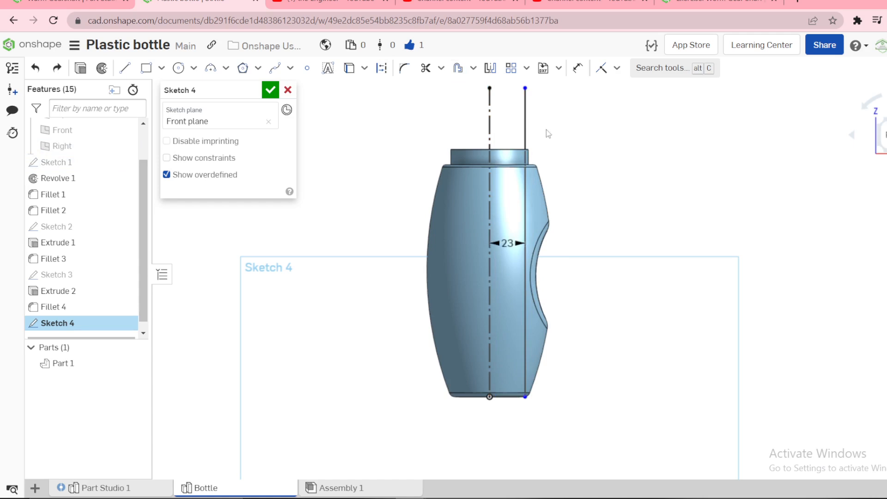
Convert the 23 mm offset vertical line to construction geometry.
{"action": "left_click", "coordinate": [525, 114]}
{"action": "key", "text": "q"}
{"action": "left_click", "coordinate": [565, 137]}
{"action": "scroll", "coordinate": [615, 217], "scroll_direction": "down", "scroll_amount": 3}
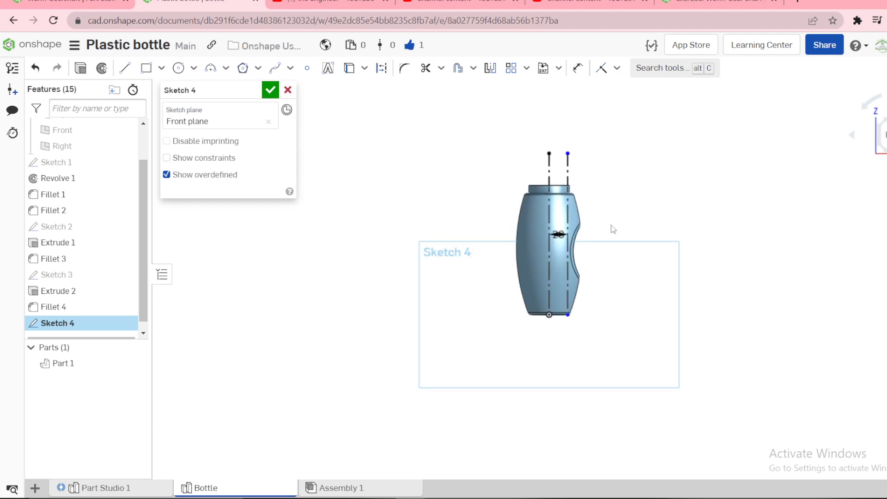
Sketch a horizontal line about 98 mm long across the bottle just below the shoulder and make it construction.
{"action": "scroll", "coordinate": [600, 152], "scroll_direction": "up", "scroll_amount": 5}
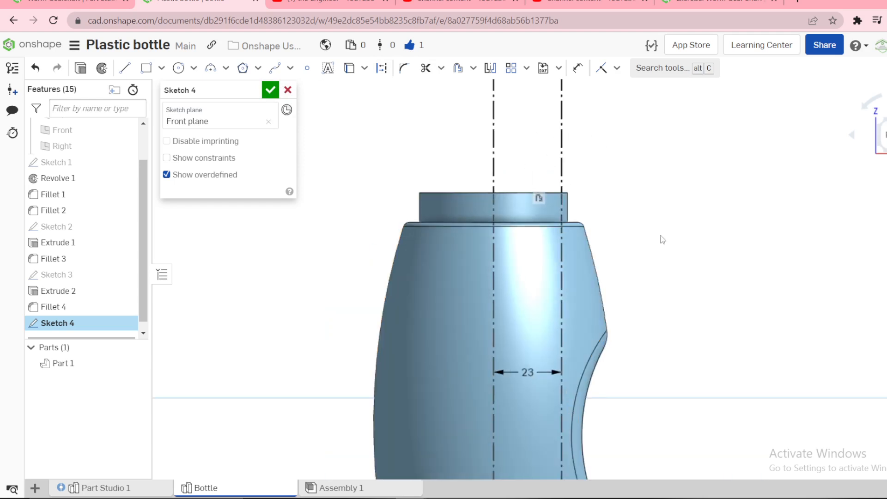
{"action": "key", "text": "l"}
{"action": "left_click", "coordinate": [626, 253]}
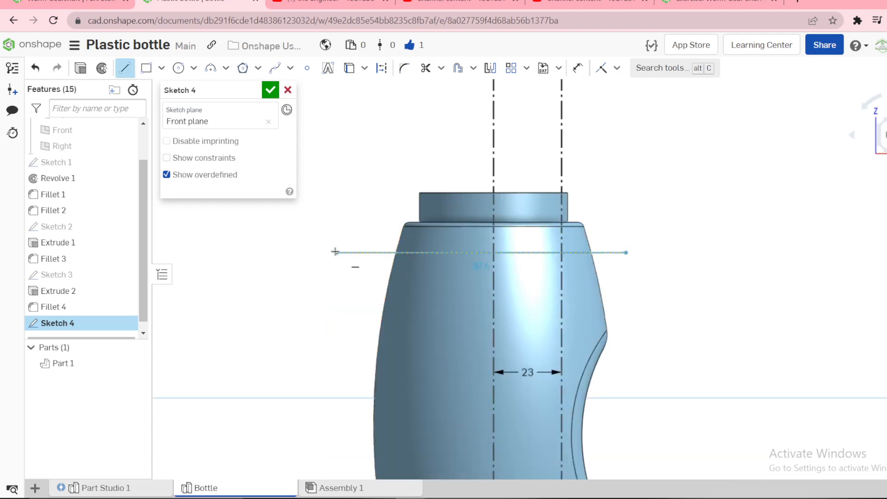
{"action": "left_click", "coordinate": [335, 252]}
{"action": "key", "text": "Escape"}
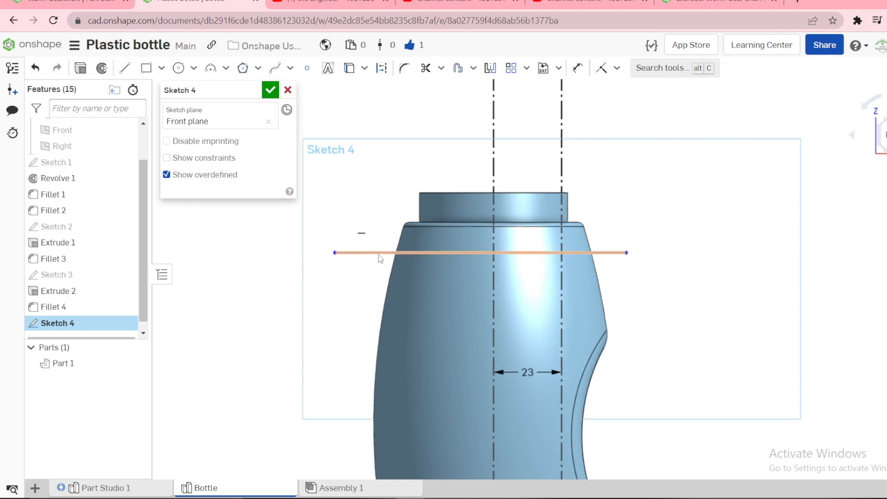
{"action": "key", "text": "d"}
{"action": "key", "text": "q"}
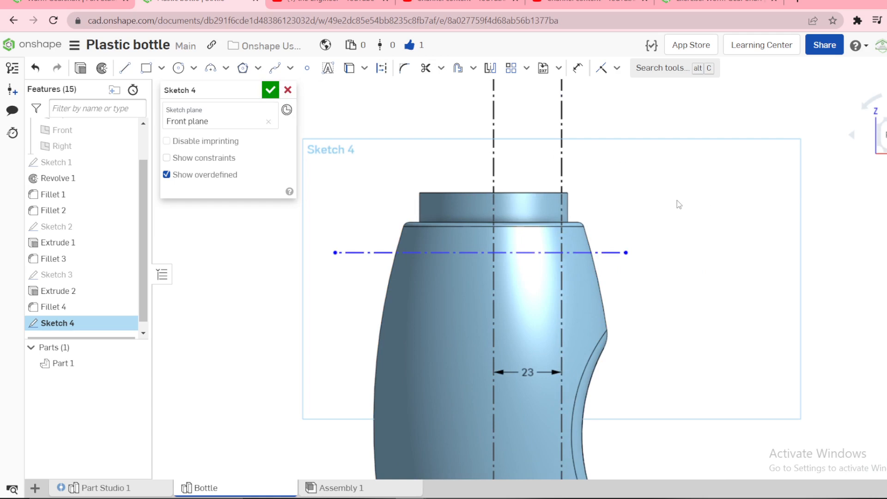
Offset the horizontal construction line 5 mm upward toward the shoulder and make the copy construction too.
{"action": "key", "text": "o"}
{"action": "left_click", "coordinate": [511, 253]}
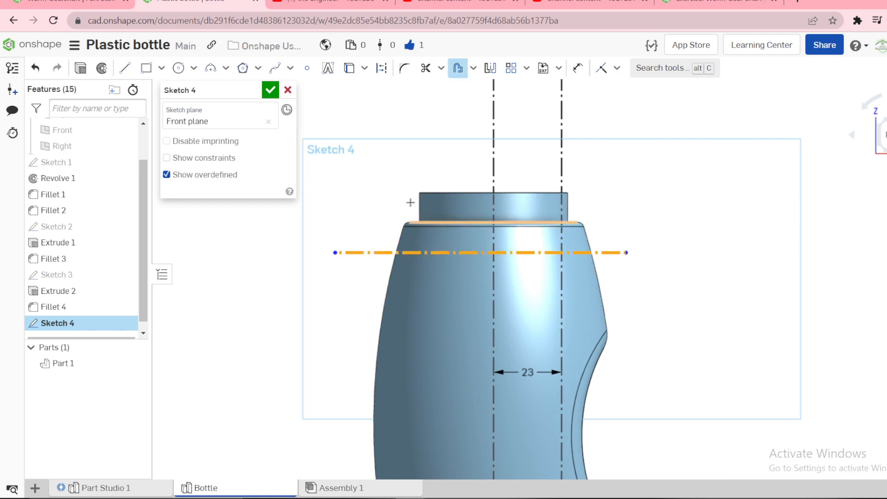
{"action": "left_click", "coordinate": [375, 189]}
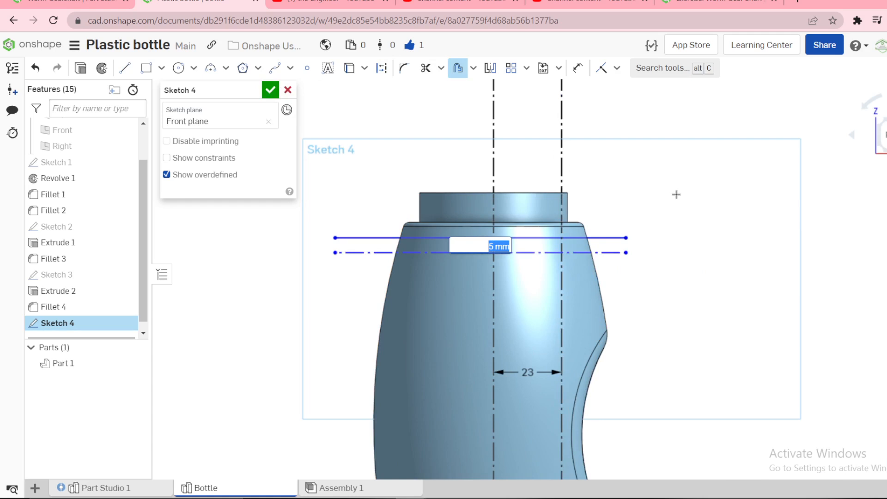
{"action": "key", "text": "Return"}
{"action": "key", "text": "Escape"}
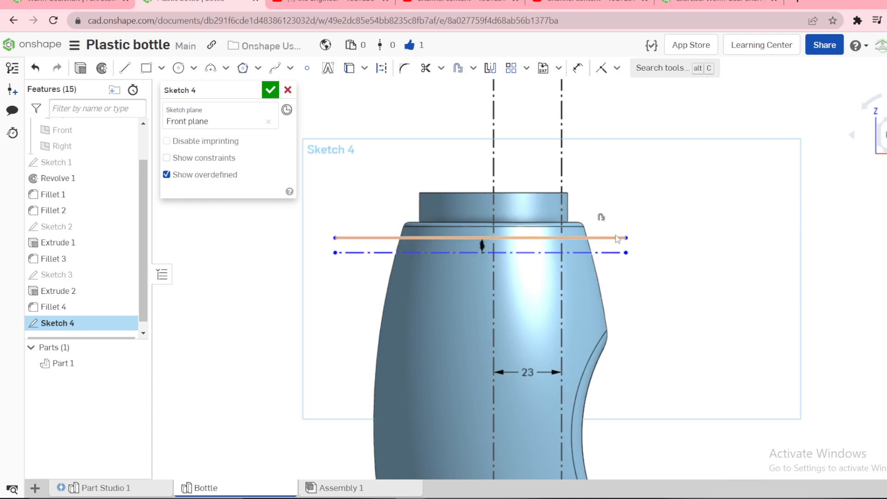
{"action": "left_click", "coordinate": [614, 238]}
{"action": "key", "text": "q"}
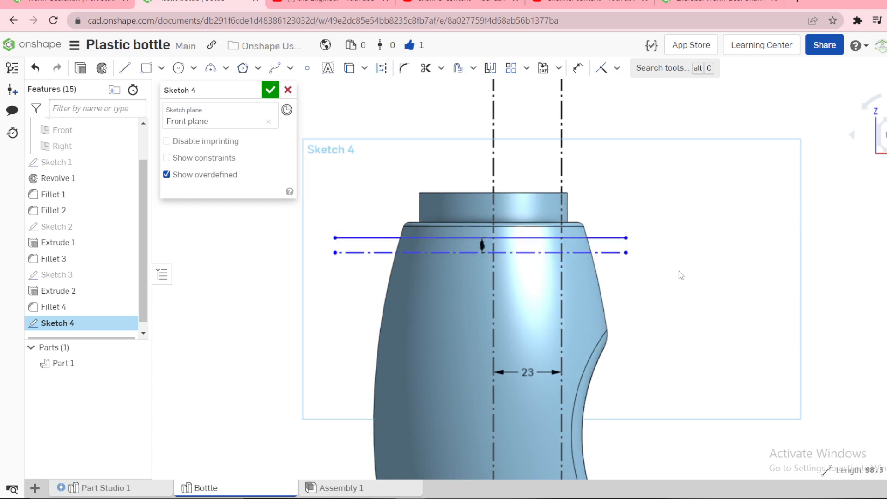
Sketch a three-point spline from the plain side just below the shoulder, over a peak past the centreline, down to the base on the same side.
{"action": "scroll", "coordinate": [681, 275], "scroll_direction": "down", "scroll_amount": 5}
{"action": "scroll", "coordinate": [680, 312], "scroll_direction": "up", "scroll_amount": 2}
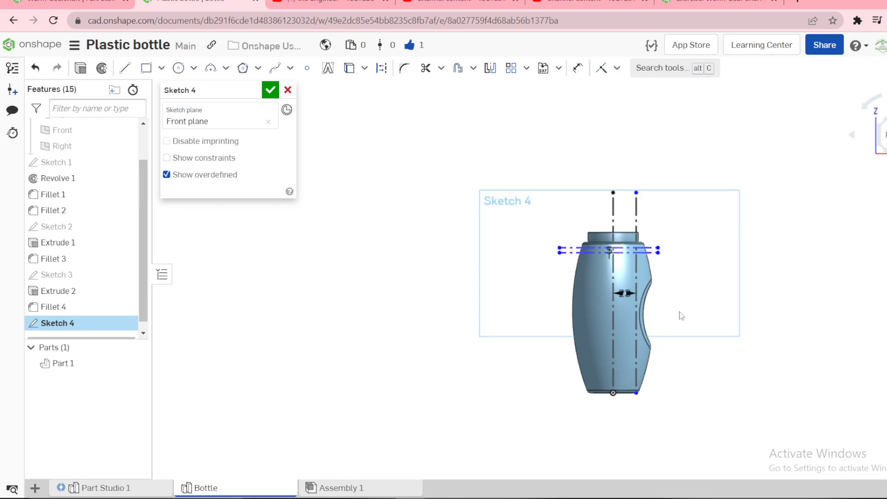
{"action": "left_click", "coordinate": [275, 68]}
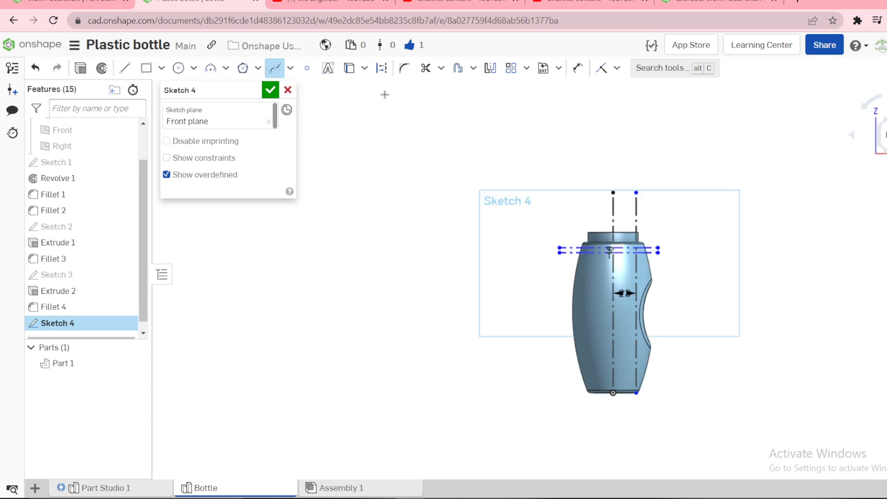
{"action": "scroll", "coordinate": [569, 287], "scroll_direction": "up", "scroll_amount": 3}
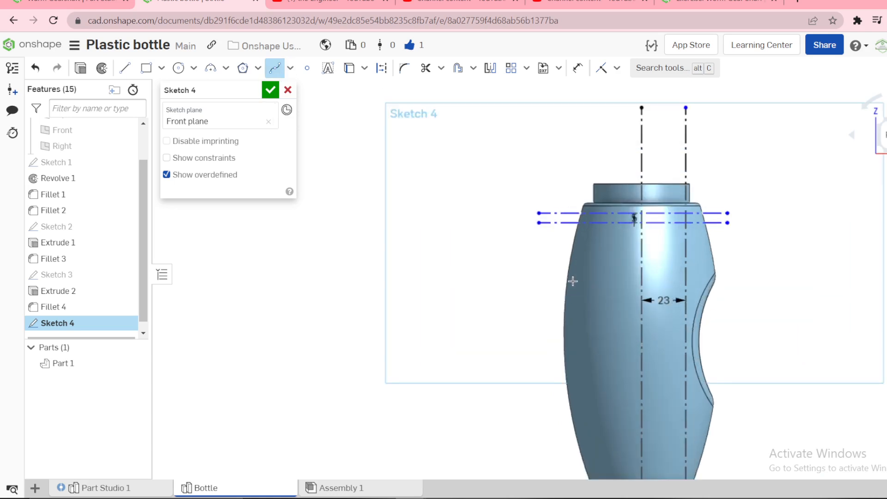
{"action": "left_click", "coordinate": [560, 269]}
{"action": "left_click", "coordinate": [659, 227]}
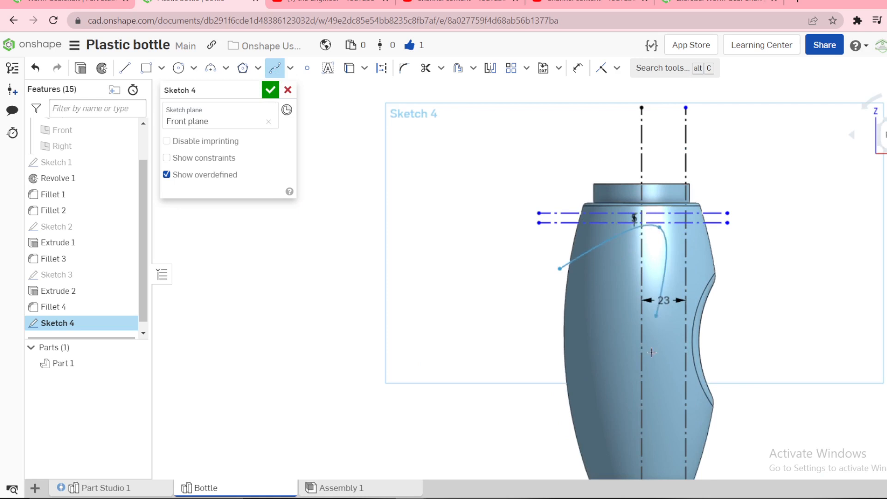
{"action": "double_click", "coordinate": [583, 471]}
{"action": "key", "text": "Escape"}
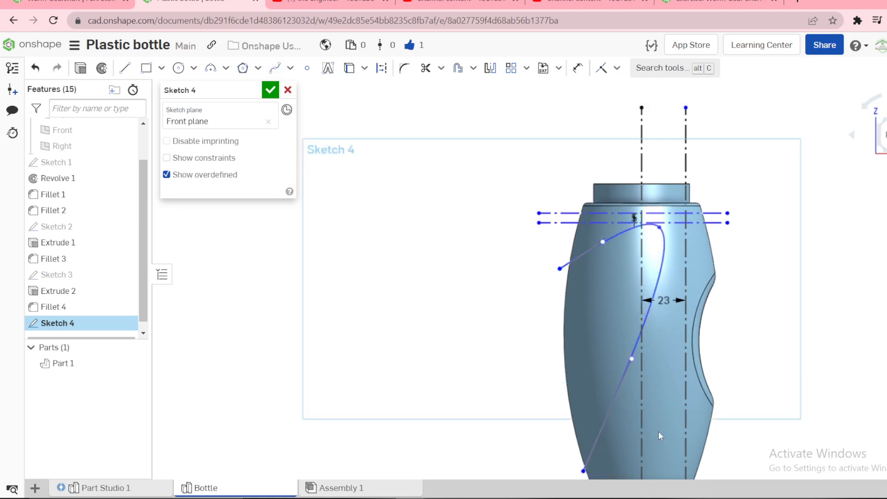
Try to project the bottle's curved body face into the sketch.
{"action": "scroll", "coordinate": [643, 353], "scroll_direction": "down", "scroll_amount": 3}
{"action": "scroll", "coordinate": [613, 299], "scroll_direction": "up", "scroll_amount": 6}
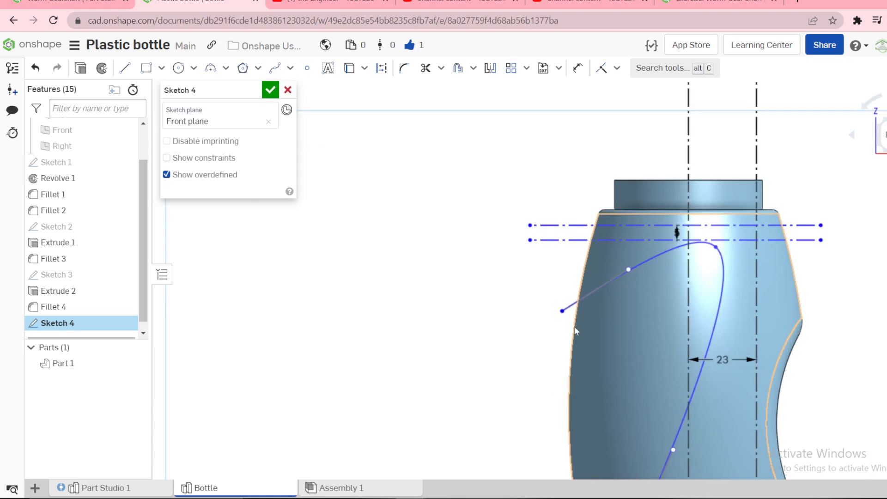
{"action": "scroll", "coordinate": [575, 325], "scroll_direction": "down", "scroll_amount": 3}
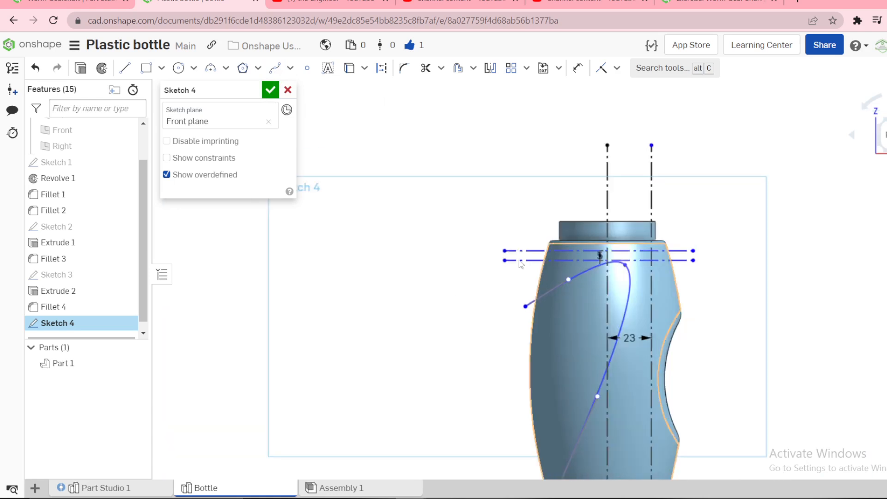
{"action": "left_click", "coordinate": [543, 318]}
{"action": "key", "text": "u"}
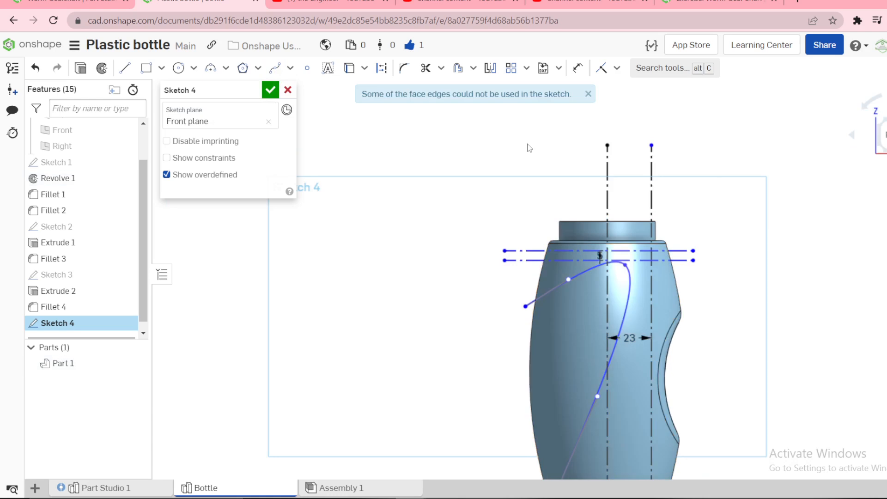
{"action": "scroll", "coordinate": [545, 337], "scroll_direction": "down", "scroll_amount": 2}
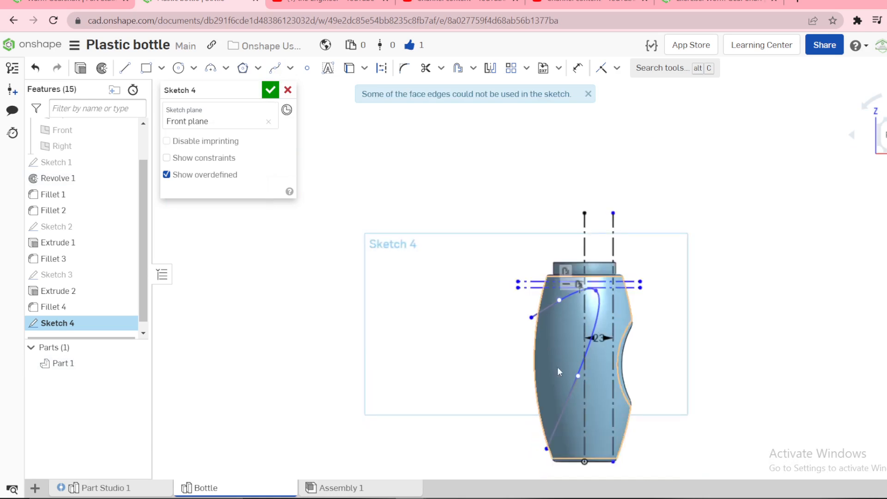
{"action": "scroll", "coordinate": [625, 447], "scroll_direction": "up", "scroll_amount": 1}
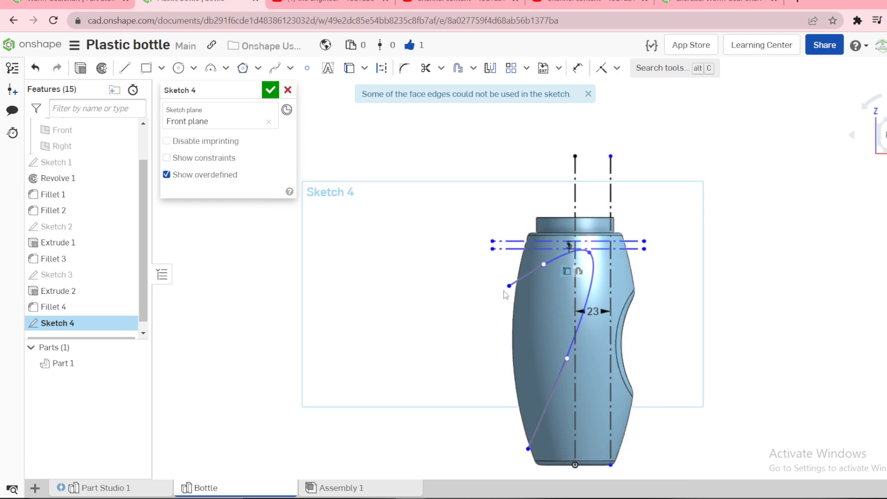
Move the spline's upper endpoint outside the bottle and try to make it coincident with the curved body face.
{"action": "left_click_drag", "start_coordinate": [509, 285], "coordinate": [485, 286]}
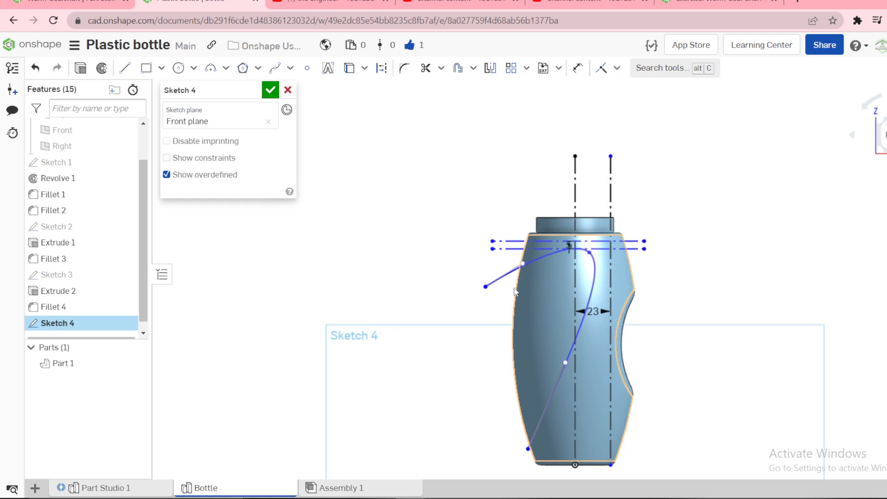
{"action": "left_click", "coordinate": [516, 289]}
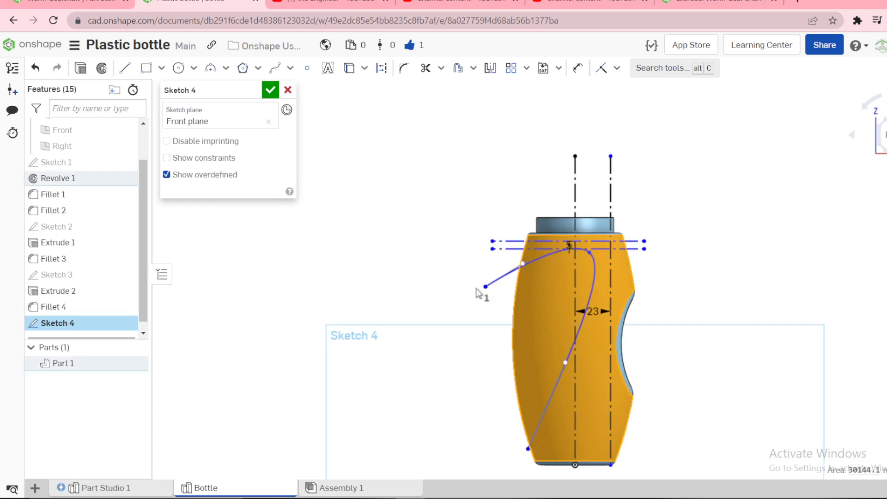
{"action": "key", "text": "i"}
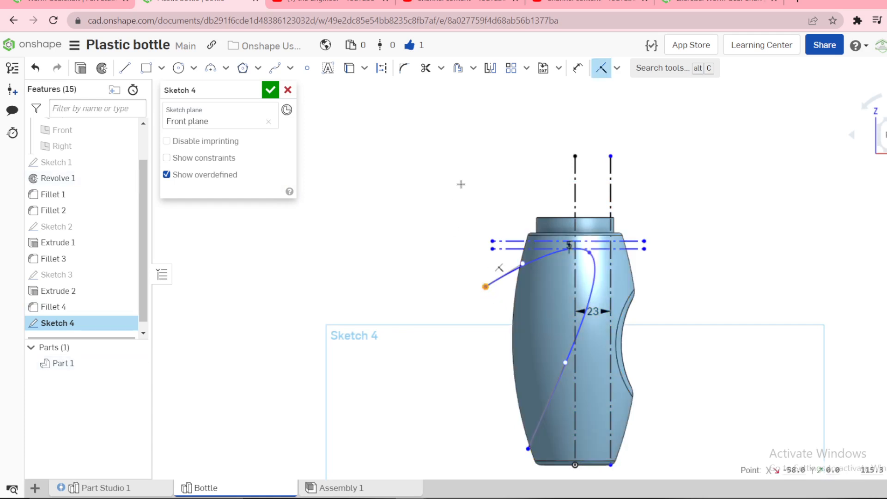
{"action": "scroll", "coordinate": [542, 448], "scroll_direction": "up", "scroll_amount": 3}
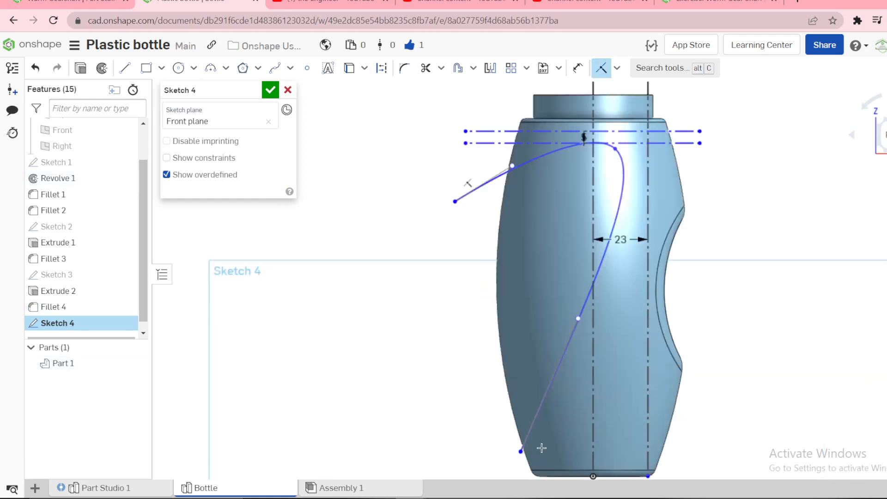
Show Sketch 1 and project its curved side profile arc into the current sketch as construction geometry.
{"action": "scroll", "coordinate": [622, 388], "scroll_direction": "down", "scroll_amount": 3}
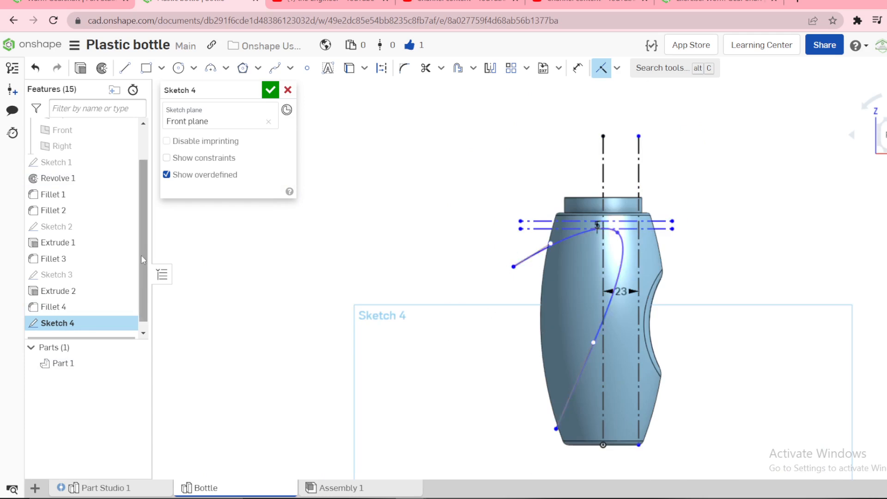
{"action": "left_click", "coordinate": [125, 163]}
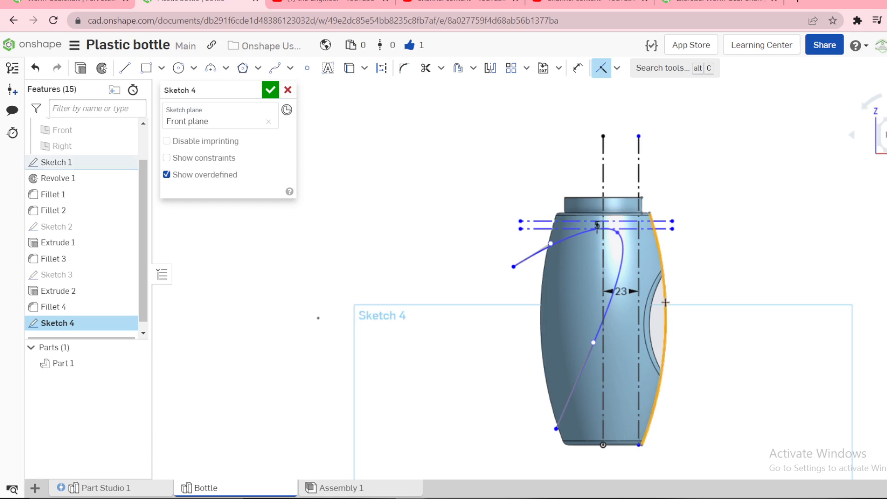
{"action": "key", "text": "u"}
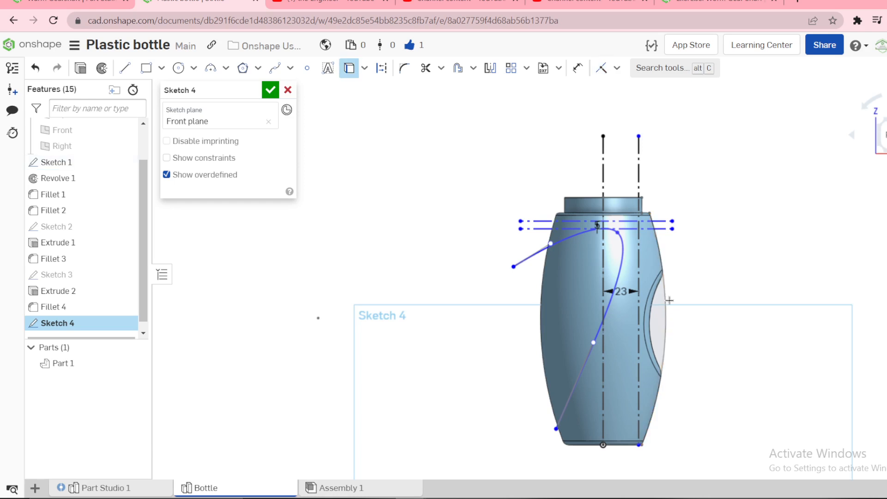
{"action": "left_click", "coordinate": [668, 300]}
{"action": "key", "text": "Escape"}
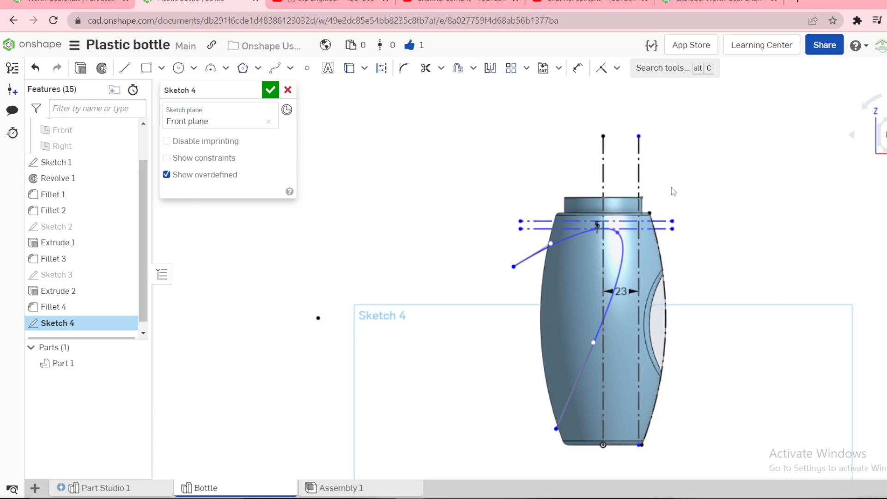
Mirror the projected profile arc about the bottle's vertical centreline and hide Sketch 1.
{"action": "left_click", "coordinate": [496, 70]}
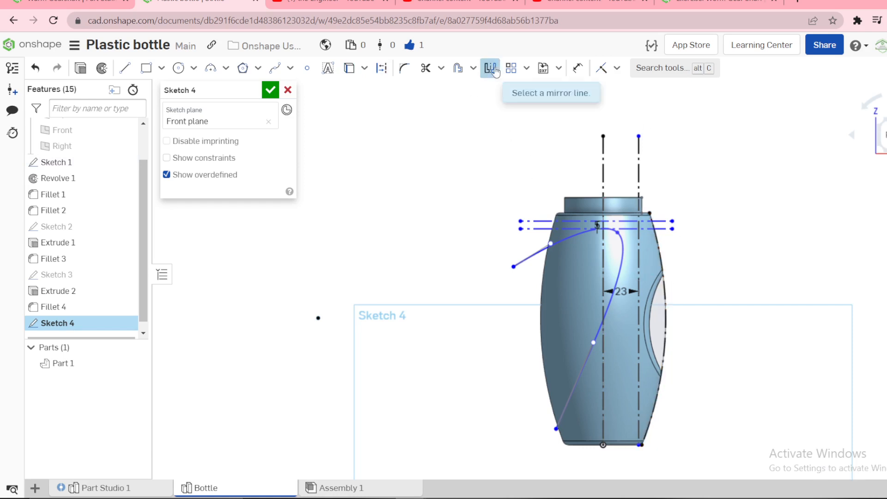
{"action": "left_click", "coordinate": [602, 165]}
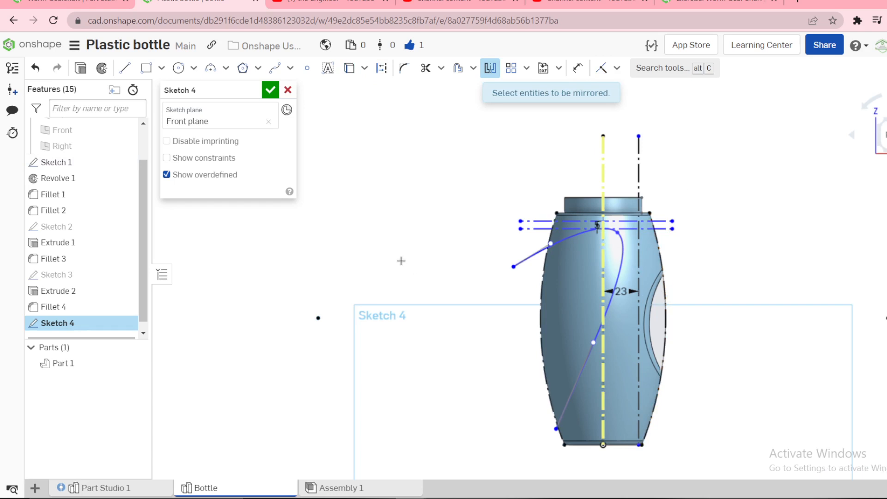
{"action": "left_click", "coordinate": [125, 164]}
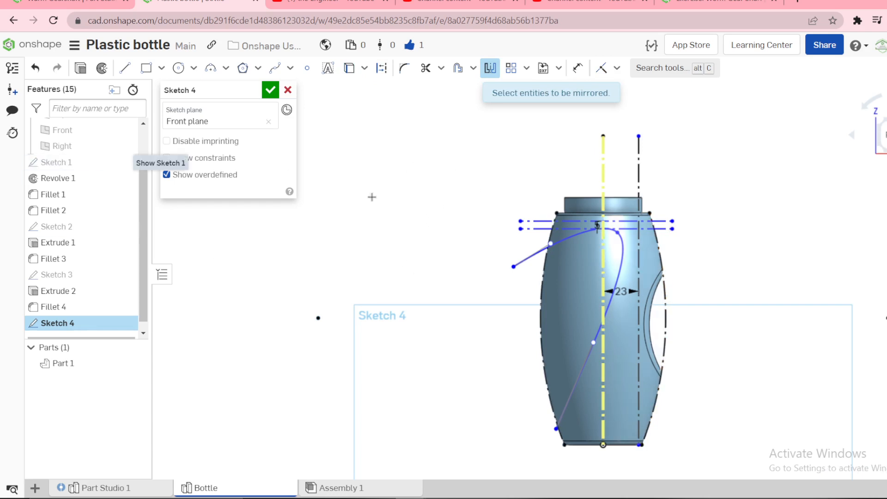
Make the spline's upper endpoint coincident with the mirrored profile arc.
{"action": "scroll", "coordinate": [529, 271], "scroll_direction": "up", "scroll_amount": 5}
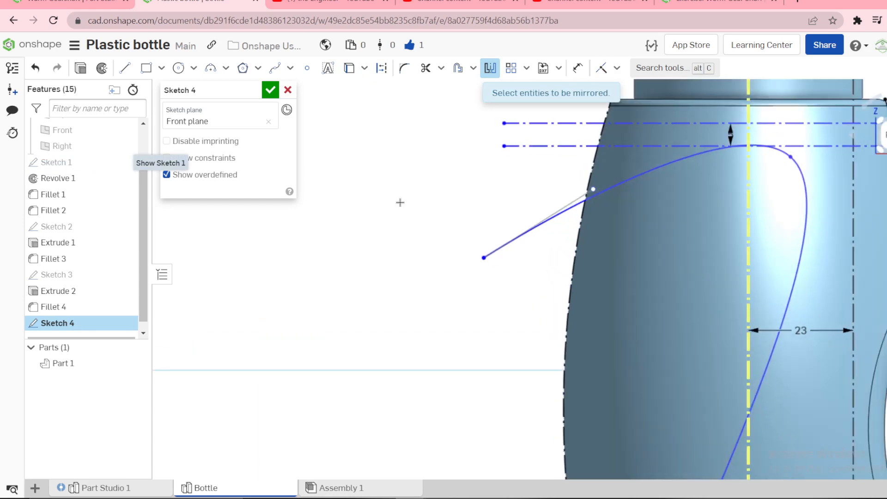
{"action": "key", "text": "Escape"}
{"action": "left_click", "coordinate": [578, 242]}
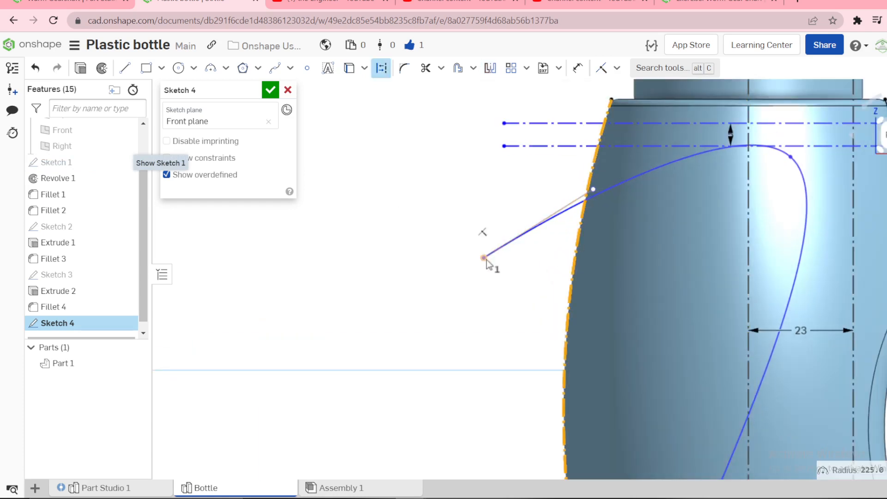
{"action": "left_click", "coordinate": [484, 260]}
{"action": "key", "text": "i"}
{"action": "scroll", "coordinate": [462, 270], "scroll_direction": "down", "scroll_amount": 5}
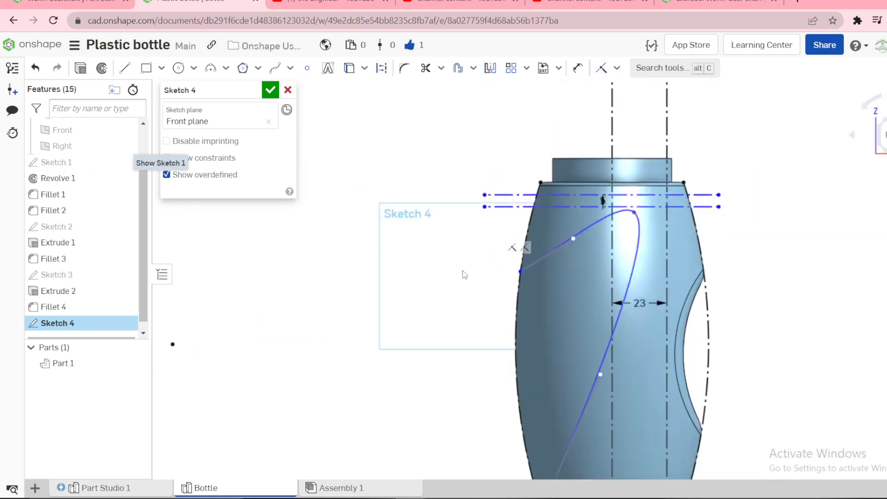
Make the spline's lower endpoint near the base coincident with the mirrored profile arc.
{"action": "scroll", "coordinate": [517, 395], "scroll_direction": "up", "scroll_amount": 5}
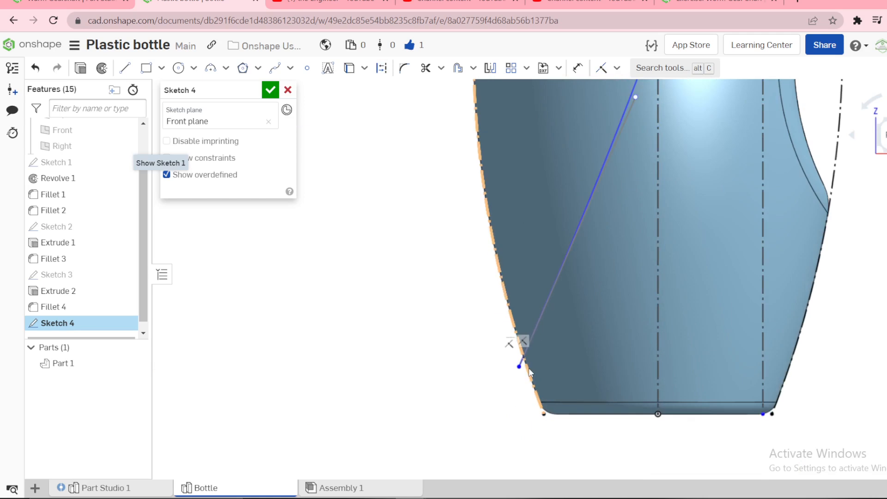
{"action": "key", "text": "m"}
{"action": "key", "text": "i"}
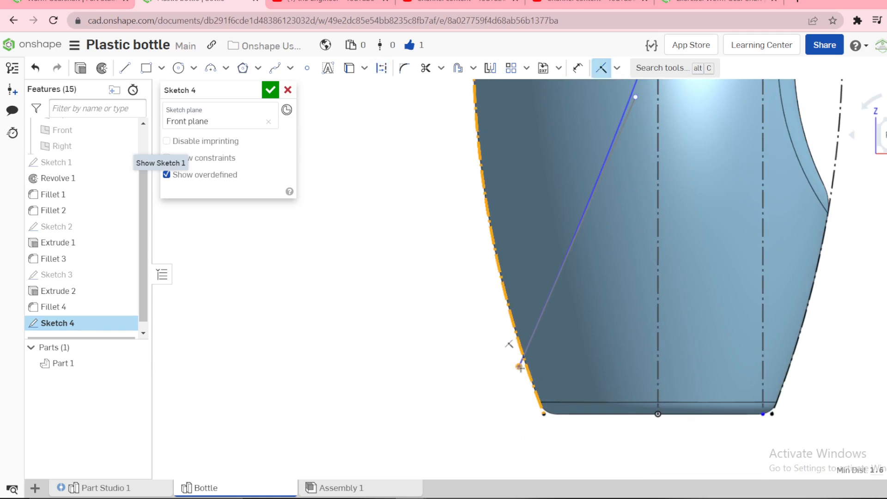
{"action": "left_click", "coordinate": [521, 368]}
{"action": "key", "text": "Escape"}
{"action": "scroll", "coordinate": [522, 372], "scroll_direction": "down", "scroll_amount": 5}
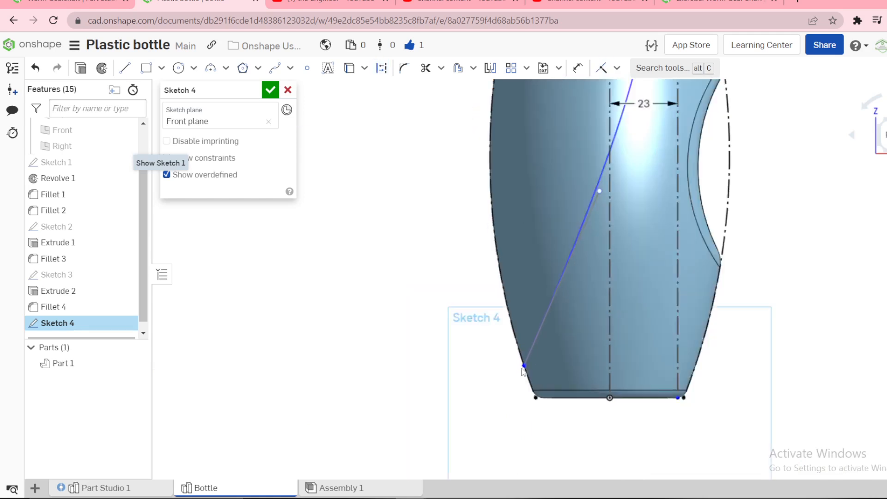
Make the spline's middle point coincident with the lower horizontal construction line.
{"action": "scroll", "coordinate": [579, 207], "scroll_direction": "up", "scroll_amount": 5}
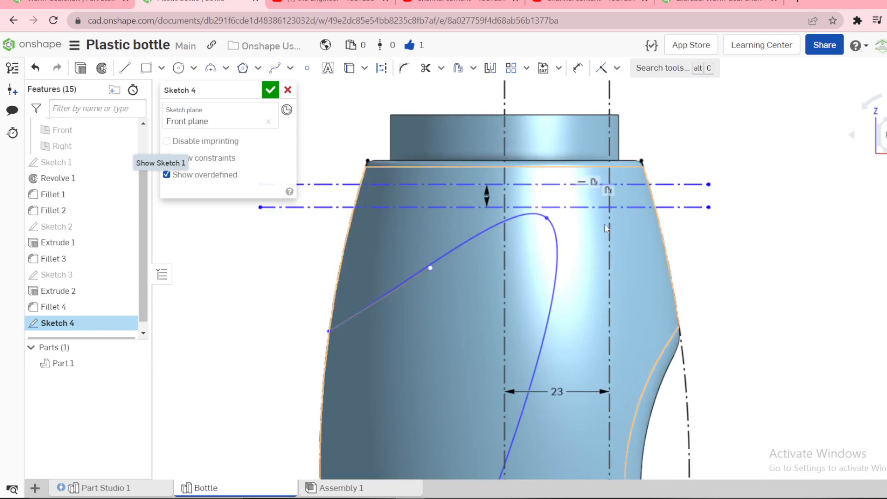
{"action": "left_click", "coordinate": [547, 217]}
{"action": "left_click", "coordinate": [545, 208]}
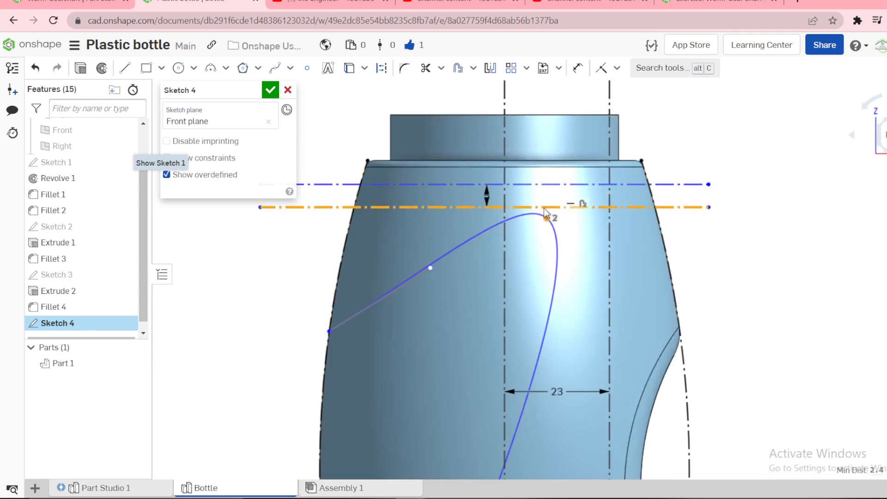
{"action": "key", "text": "i"}
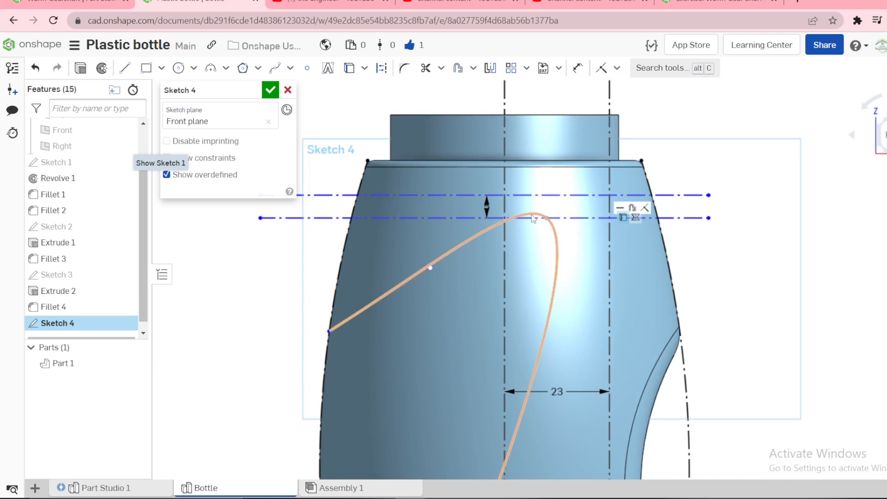
Try to make the spline tangent to the lower horizontal construction line, and undo the constraint.
{"action": "left_click", "coordinate": [508, 216]}
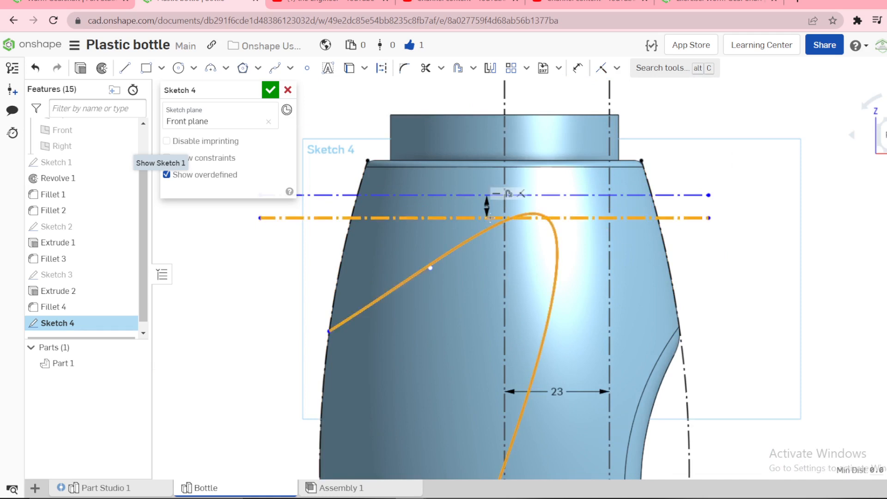
{"action": "key", "text": "t"}
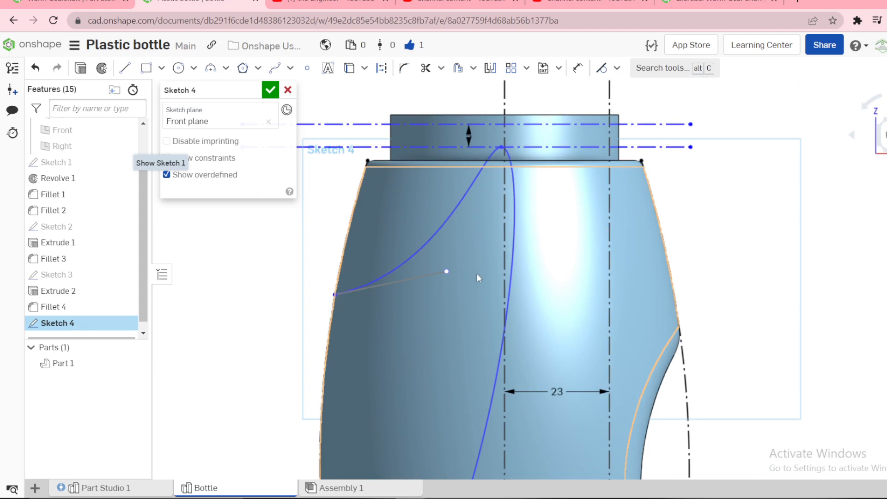
{"action": "scroll", "coordinate": [591, 222], "scroll_direction": "down", "scroll_amount": 2}
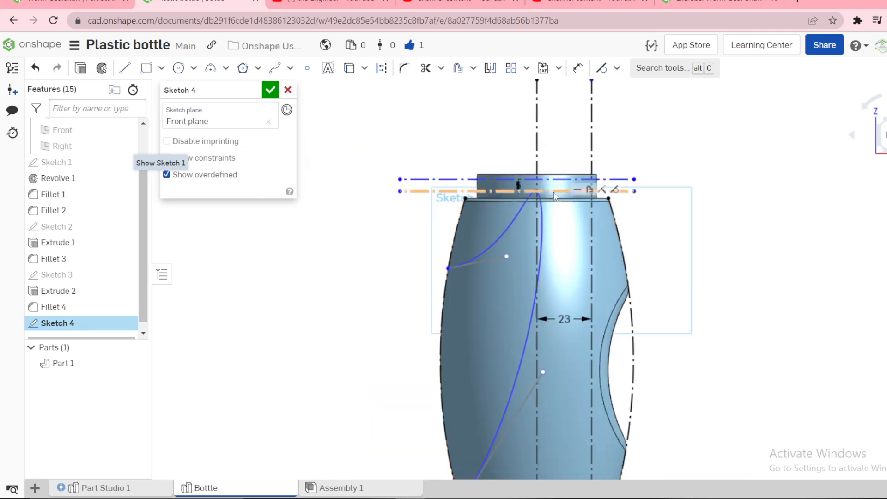
{"action": "scroll", "coordinate": [559, 198], "scroll_direction": "up", "scroll_amount": 2}
{"action": "scroll", "coordinate": [540, 169], "scroll_direction": "up", "scroll_amount": 3}
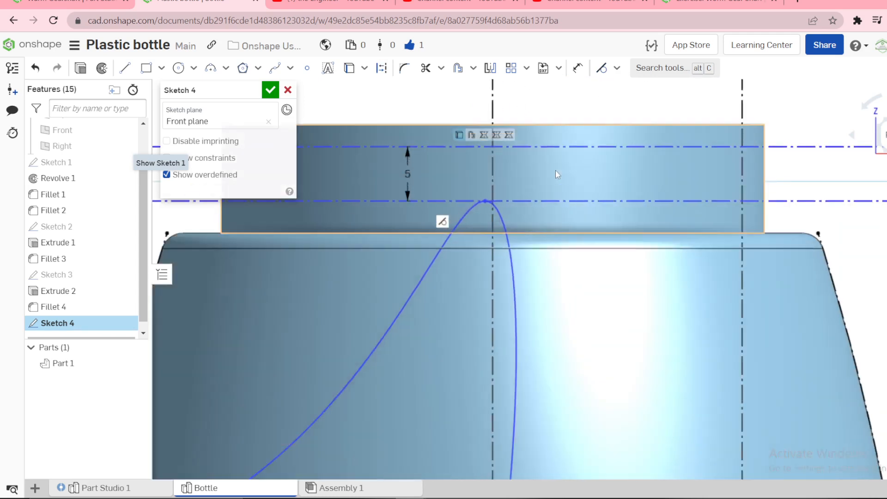
{"action": "scroll", "coordinate": [555, 170], "scroll_direction": "down", "scroll_amount": 3}
{"action": "left_click_drag", "start_coordinate": [492, 186], "coordinate": [499, 273]}
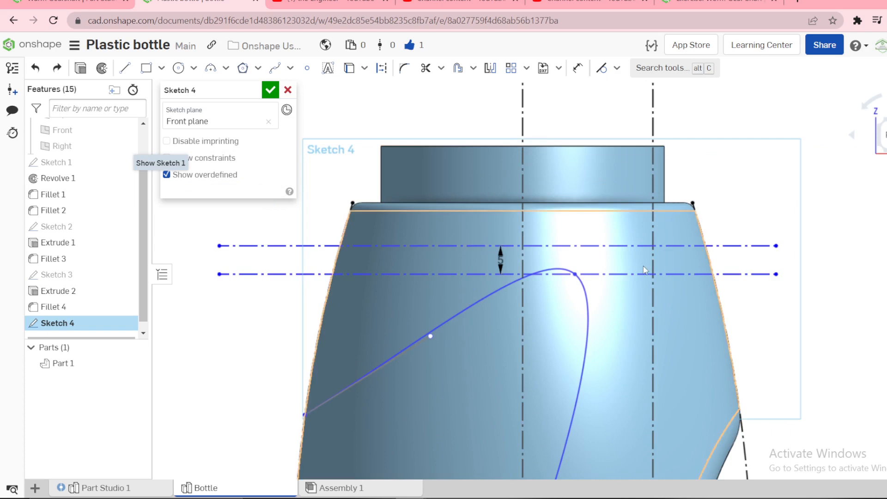
Undo the spline middle point's coincident constraint with the lower construction line and shift the point slightly toward the bottle's centerline.
{"action": "scroll", "coordinate": [645, 267], "scroll_direction": "up", "scroll_amount": 2}
{"action": "key", "text": "ctrl+z"}
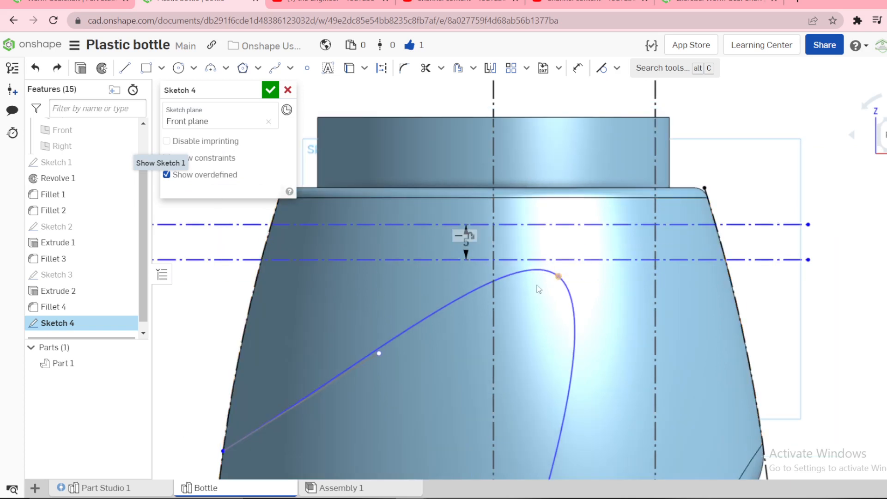
{"action": "mouse_move", "coordinate": [560, 280]}
{"action": "left_mouse_down"}
{"action": "mouse_move", "coordinate": [530, 278]}
{"action": "mouse_move", "coordinate": [542, 281]}
{"action": "left_mouse_up"}
{"action": "scroll", "coordinate": [477, 344], "scroll_direction": "down", "scroll_amount": 5}
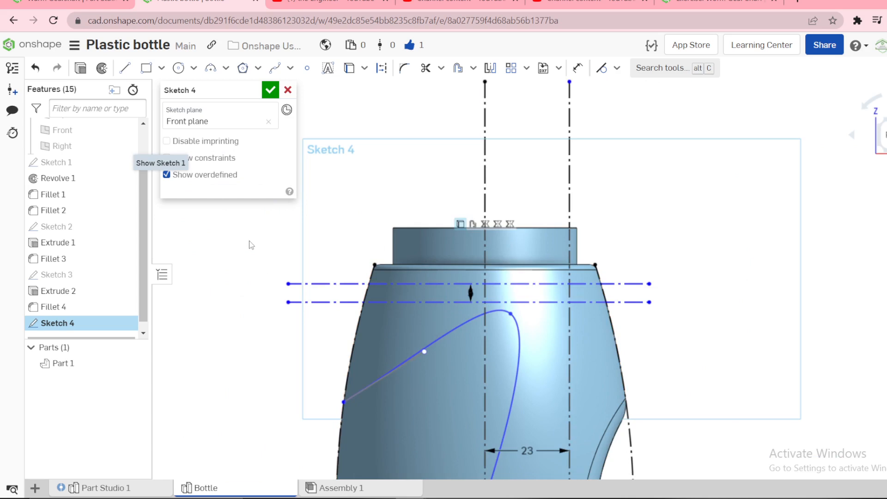
Dimension the vertical distance from the upper horizontal construction line to the spline's upper endpoint as 16 mm.
{"action": "key", "text": "d"}
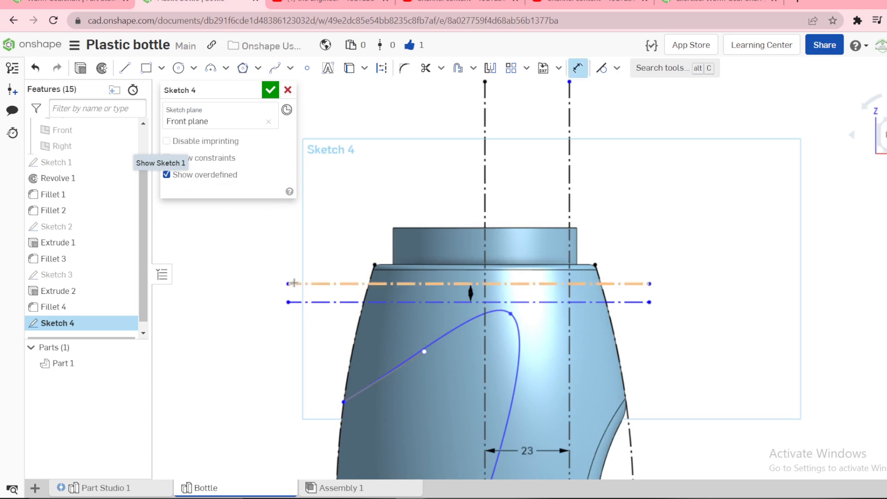
{"action": "left_click", "coordinate": [341, 404]}
{"action": "left_click", "coordinate": [224, 350]}
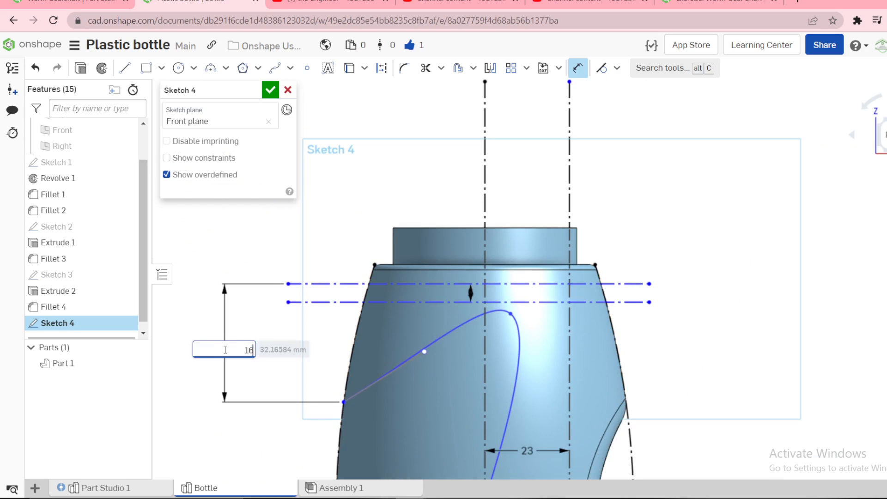
{"action": "type", "text": "16"}
{"action": "key", "text": "Return"}
Dimension the height of the spline's lower endpoint above the bottle's base as 35 mm.
{"action": "scroll", "coordinate": [518, 342], "scroll_direction": "down", "scroll_amount": 3}
{"action": "scroll", "coordinate": [518, 342], "scroll_direction": "down", "scroll_amount": 4}
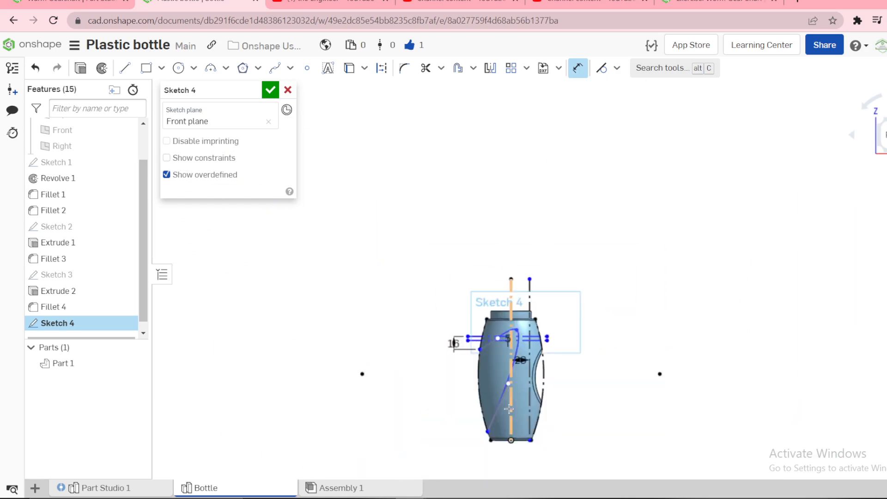
{"action": "scroll", "coordinate": [499, 445], "scroll_direction": "up", "scroll_amount": 4}
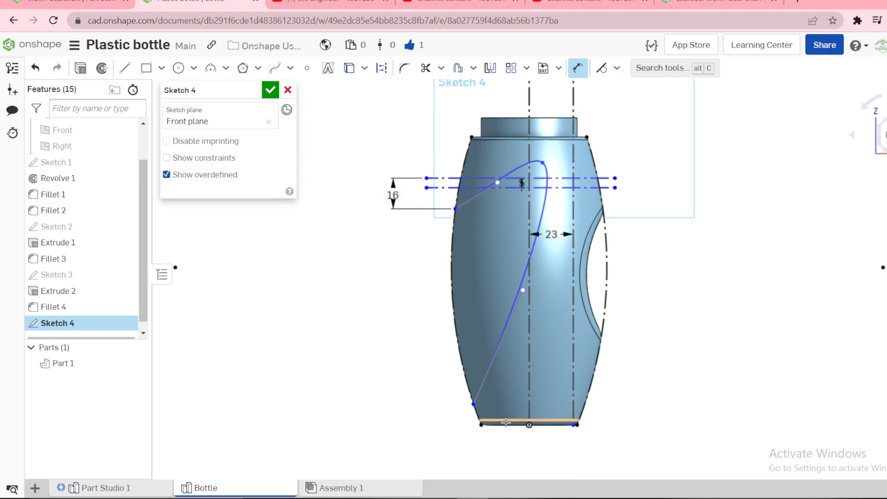
{"action": "left_click", "coordinate": [474, 405]}
{"action": "left_click", "coordinate": [405, 417]}
{"action": "type", "text": "11"}
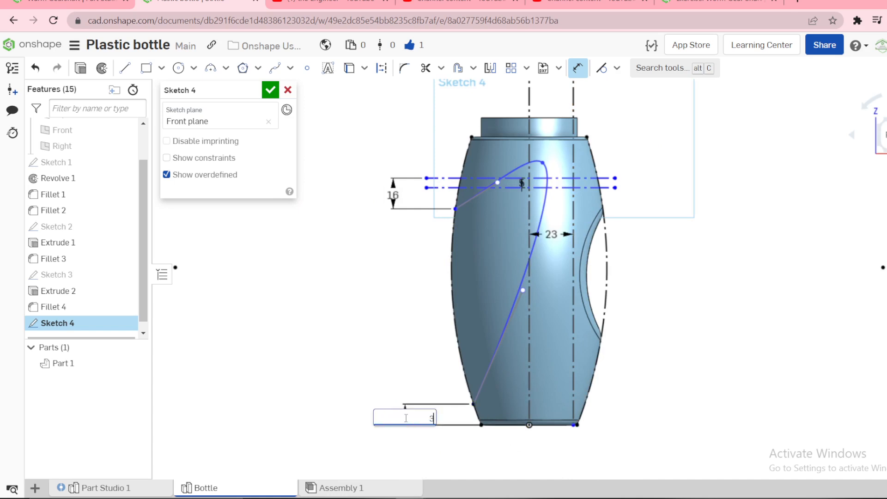
{"action": "key", "text": "Return"}
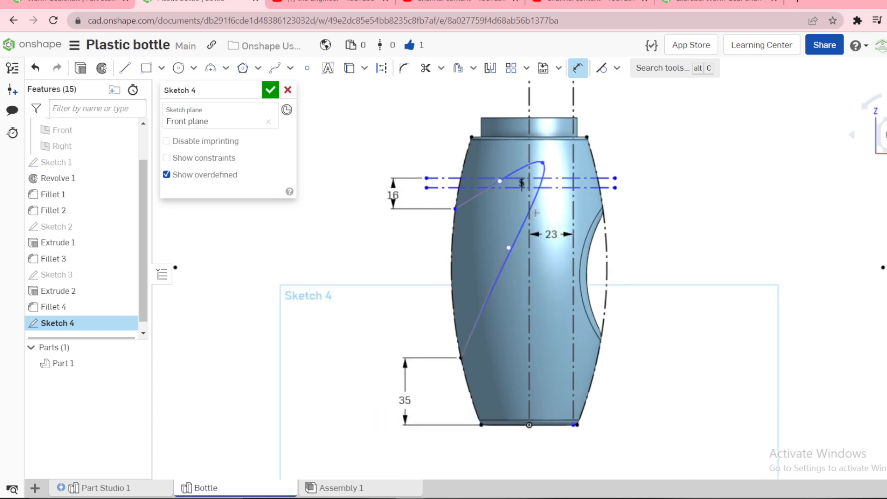
Move the spline's upper endpoint up along the profile arc, bringing the two horizontal construction lines close to the bottle's shoulder.
{"action": "scroll", "coordinate": [544, 151], "scroll_direction": "up", "scroll_amount": 3}
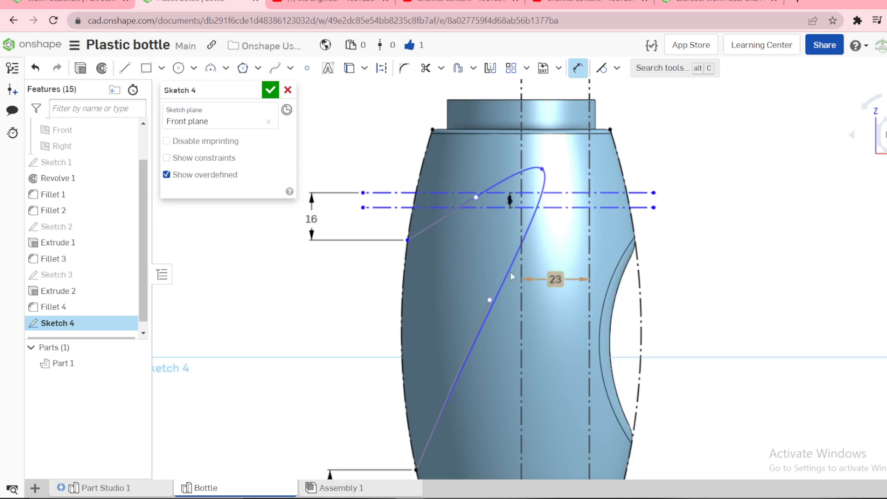
{"action": "scroll", "coordinate": [628, 152], "scroll_direction": "up", "scroll_amount": 2}
{"action": "scroll", "coordinate": [629, 153], "scroll_direction": "down", "scroll_amount": 2}
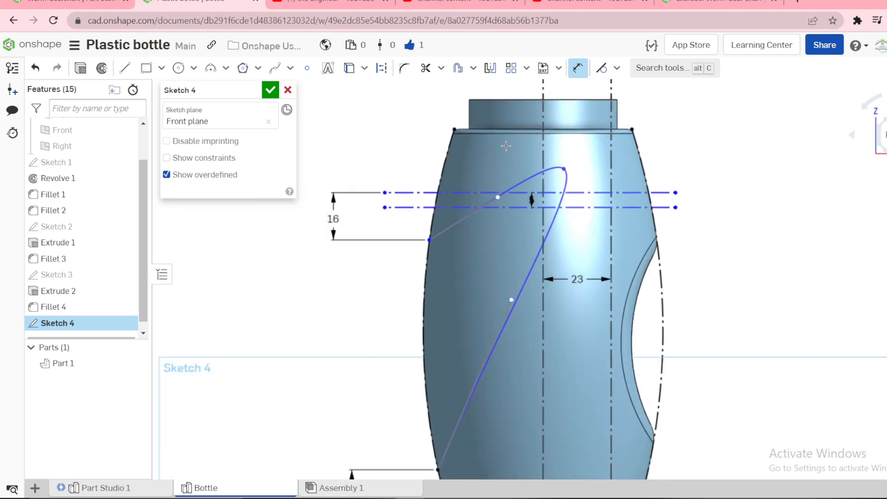
{"action": "scroll", "coordinate": [505, 146], "scroll_direction": "up", "scroll_amount": 2}
{"action": "key", "text": "Escape"}
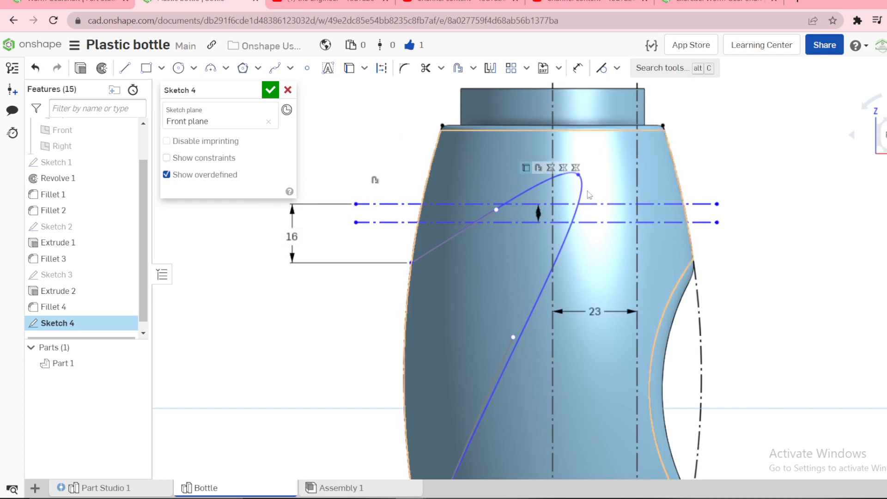
{"action": "scroll", "coordinate": [572, 273], "scroll_direction": "down", "scroll_amount": 5}
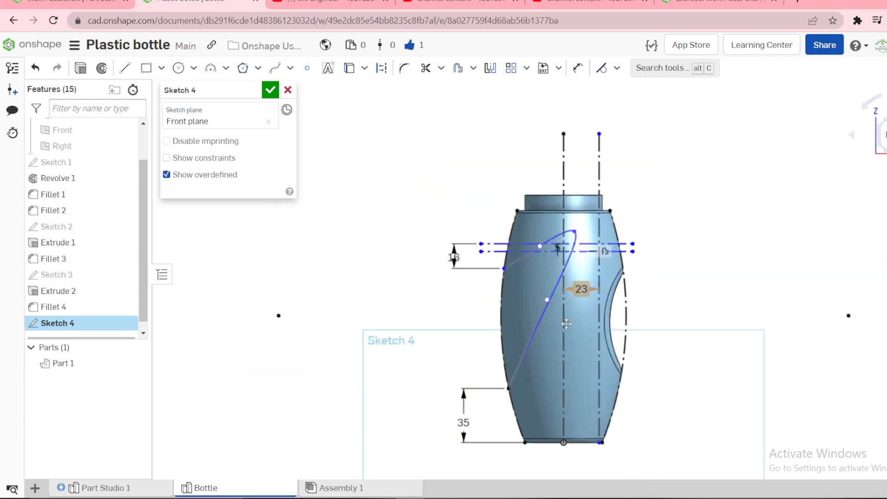
{"action": "scroll", "coordinate": [551, 228], "scroll_direction": "up", "scroll_amount": 3}
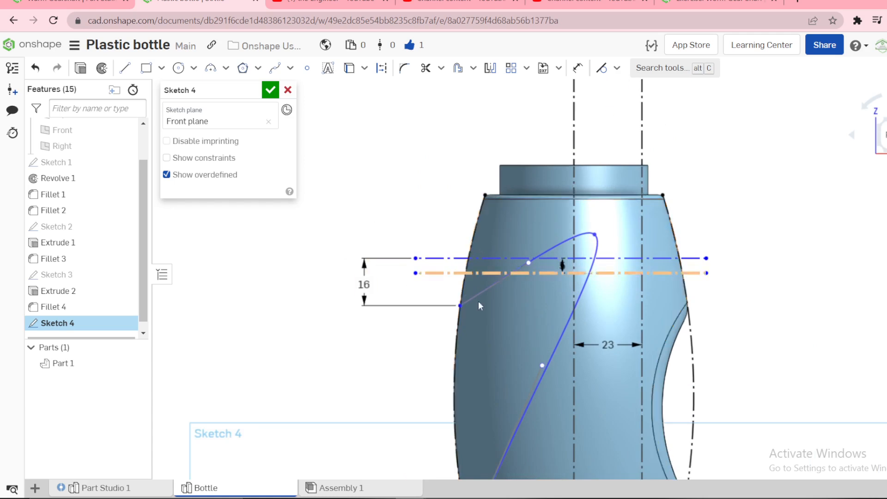
{"action": "left_click_drag", "start_coordinate": [460, 306], "coordinate": [468, 252]}
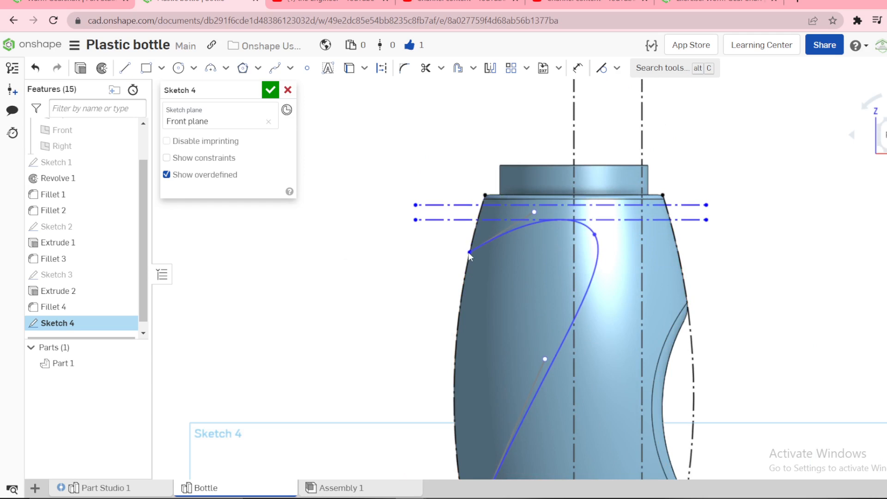
Make the upper horizontal construction line coincident with the fillet edge just below the bottle's shoulder.
{"action": "scroll", "coordinate": [535, 185], "scroll_direction": "up", "scroll_amount": 5}
{"action": "left_click", "coordinate": [505, 214]}
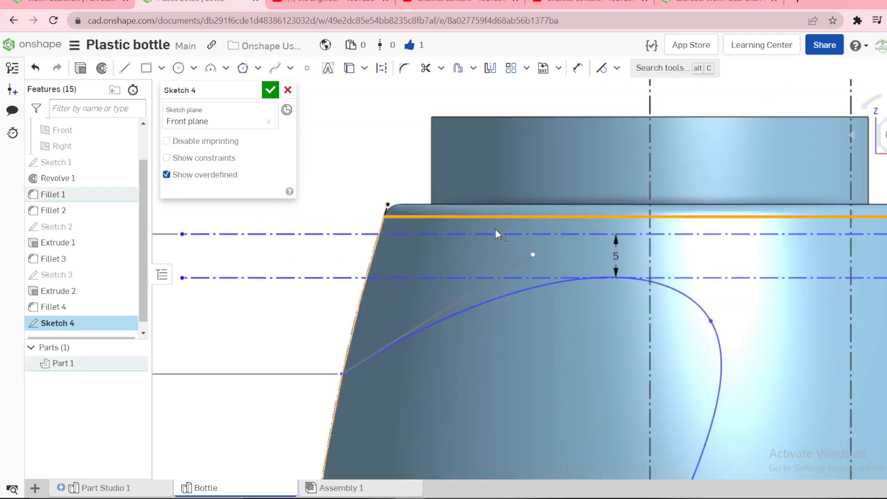
{"action": "left_click", "coordinate": [488, 233]}
{"action": "key", "text": "Escape"}
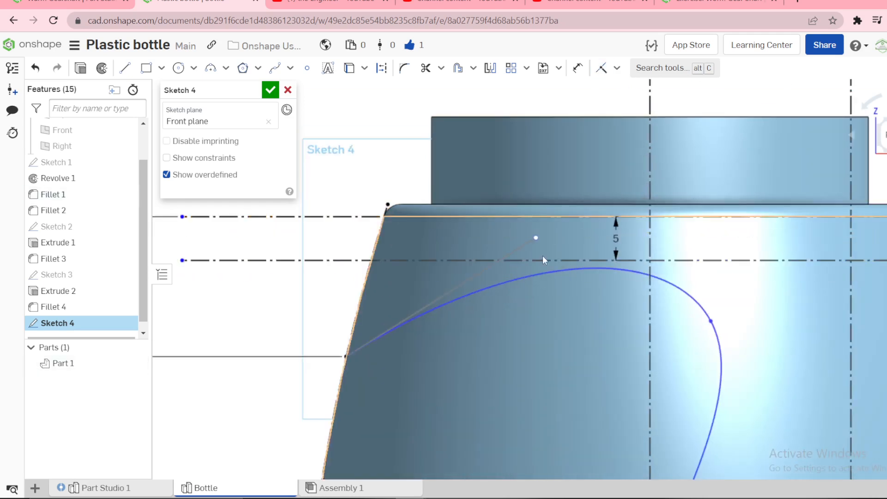
Pull the spline's lower tangent handle down toward its lower endpoint to reshape the long side of the curve.
{"action": "scroll", "coordinate": [559, 261], "scroll_direction": "down", "scroll_amount": 5}
{"action": "scroll", "coordinate": [359, 338], "scroll_direction": "down", "scroll_amount": 3}
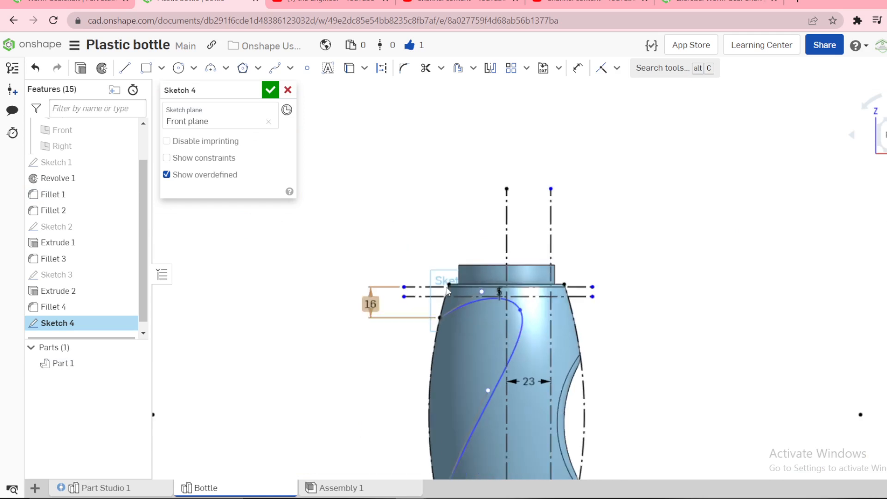
{"action": "scroll", "coordinate": [496, 452], "scroll_direction": "up", "scroll_amount": 3}
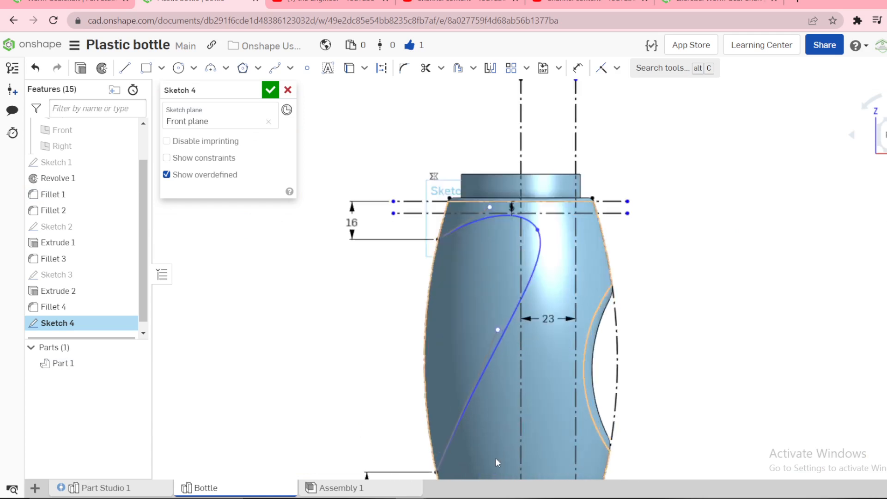
{"action": "mouse_move", "coordinate": [501, 298]}
{"action": "left_mouse_down"}
{"action": "mouse_move", "coordinate": [478, 351]}
{"action": "mouse_move", "coordinate": [468, 420]}
{"action": "mouse_move", "coordinate": [465, 400]}
{"action": "mouse_move", "coordinate": [499, 436]}
{"action": "mouse_move", "coordinate": [517, 432]}
{"action": "mouse_move", "coordinate": [479, 382]}
{"action": "mouse_move", "coordinate": [480, 420]}
{"action": "mouse_move", "coordinate": [472, 401]}
{"action": "left_mouse_up"}
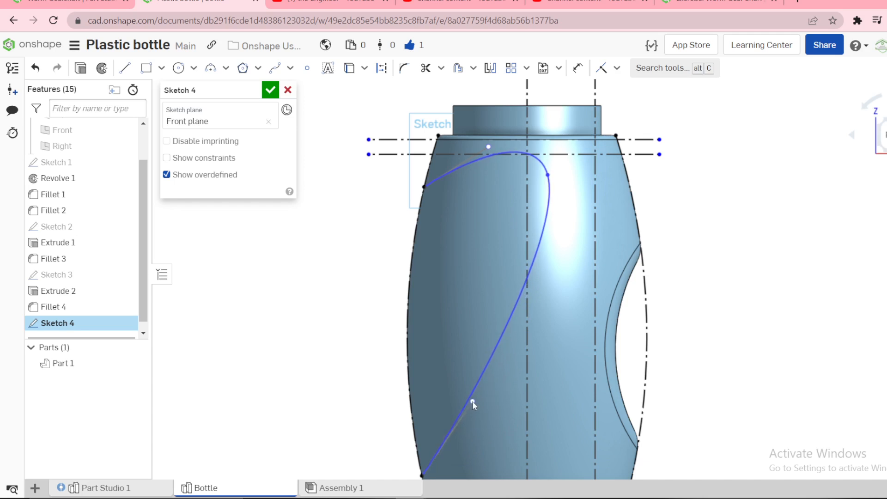
Adjust the spline's upper tangent handle to refine the curve's peak near the lower horizontal construction line.
{"action": "scroll", "coordinate": [509, 194], "scroll_direction": "down", "scroll_amount": 2}
{"action": "scroll", "coordinate": [521, 167], "scroll_direction": "up", "scroll_amount": 5}
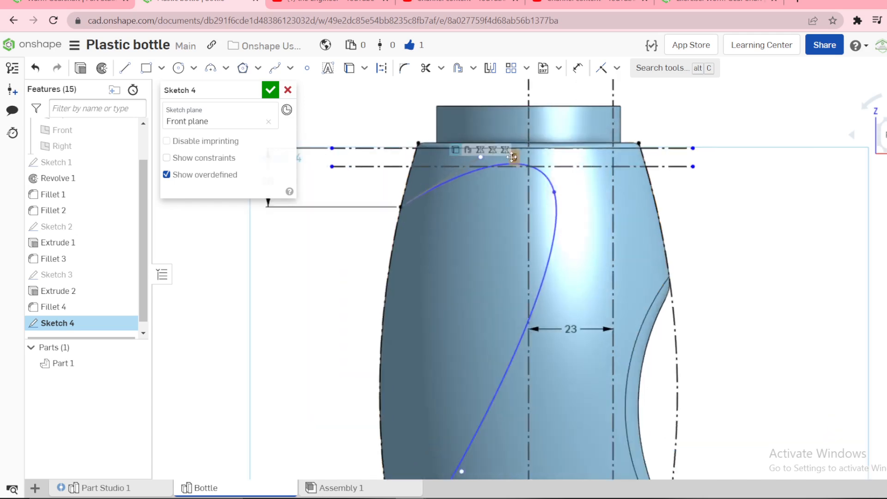
{"action": "scroll", "coordinate": [471, 179], "scroll_direction": "up", "scroll_amount": 2}
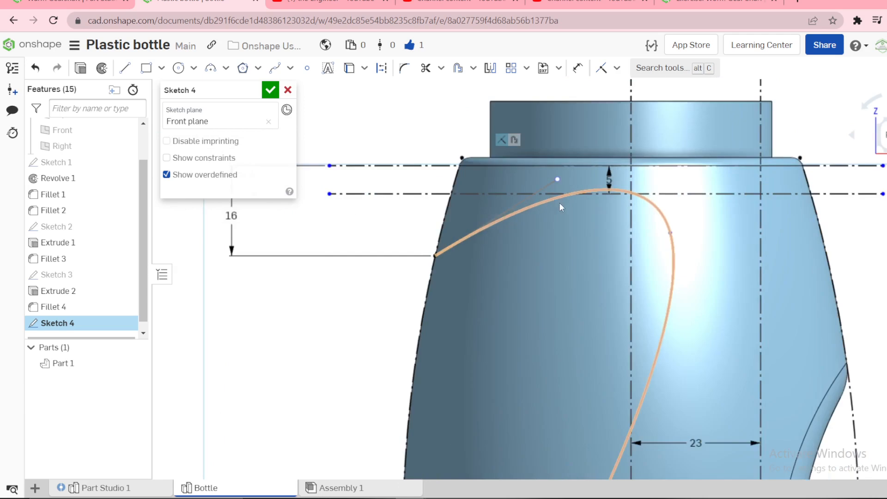
{"action": "scroll", "coordinate": [559, 203], "scroll_direction": "up", "scroll_amount": 2}
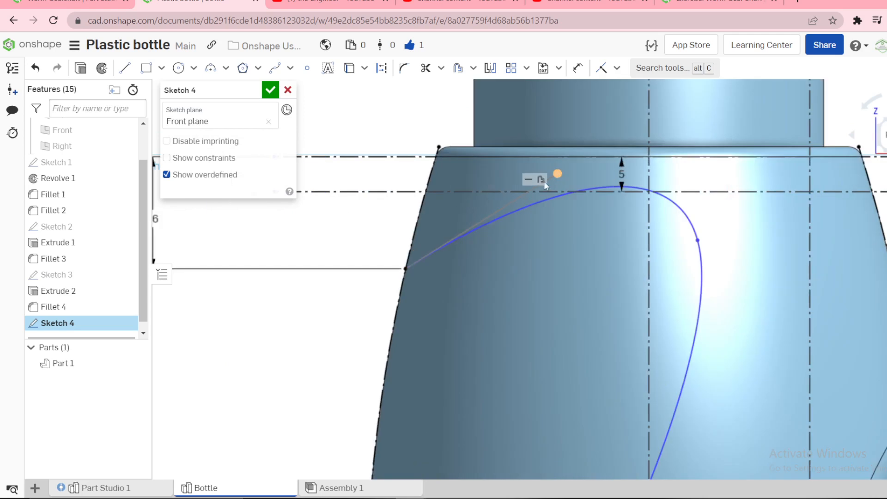
Reshape the spline with its upper end handle and make it tangent to the lower horizontal construction line.
{"action": "left_click_drag", "start_coordinate": [557, 174], "coordinate": [509, 201]}
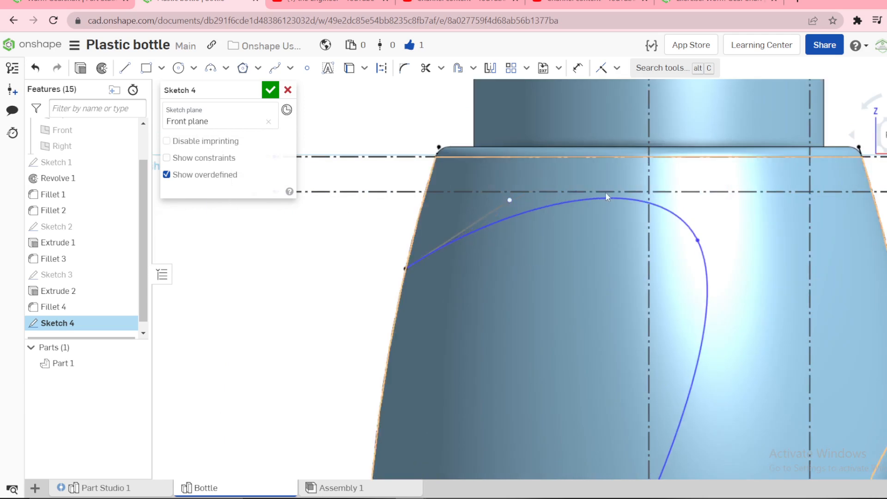
{"action": "left_click", "coordinate": [591, 197]}
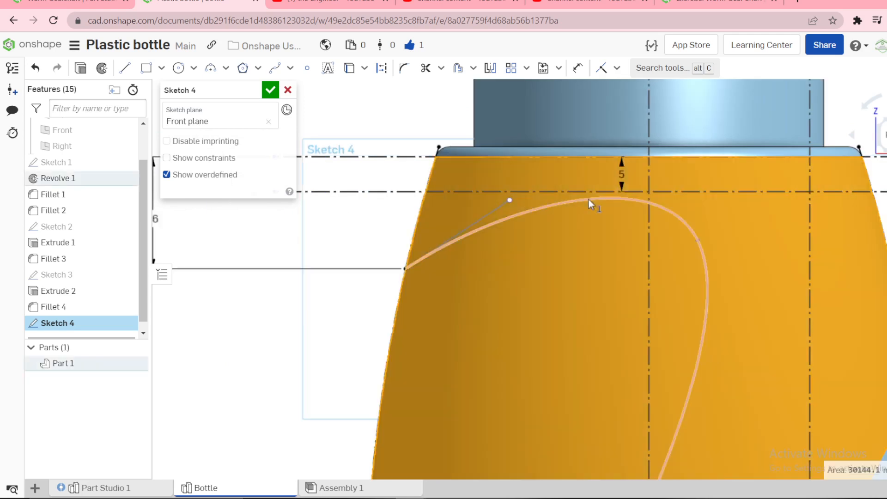
{"action": "left_click", "coordinate": [530, 223]}
{"action": "left_click", "coordinate": [527, 191]}
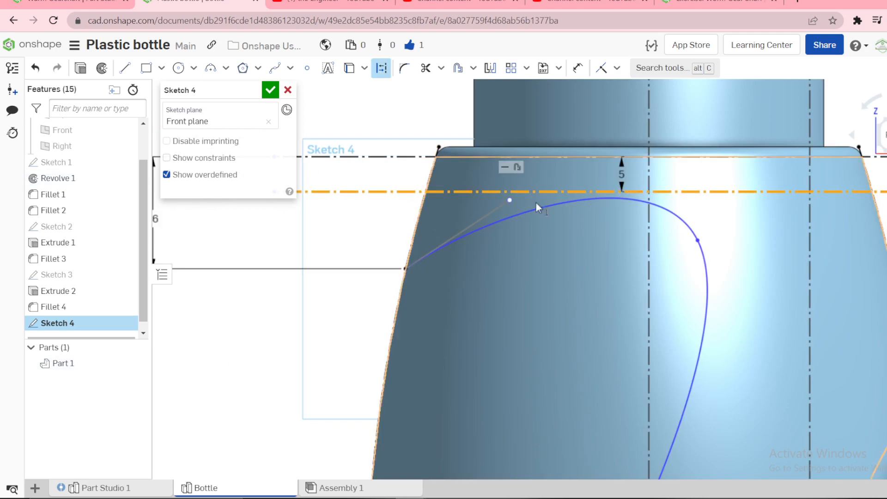
{"action": "left_click", "coordinate": [535, 209]}
{"action": "key", "text": "t"}
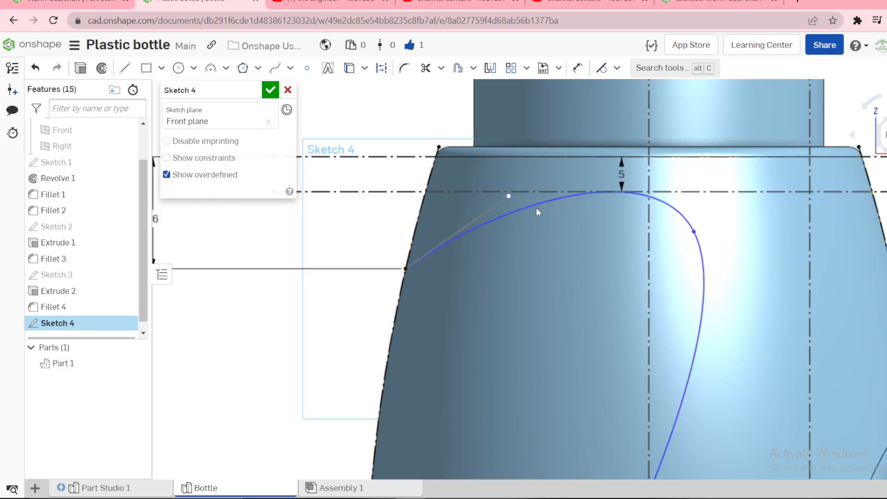
{"action": "scroll", "coordinate": [572, 164], "scroll_direction": "up", "scroll_amount": 2}
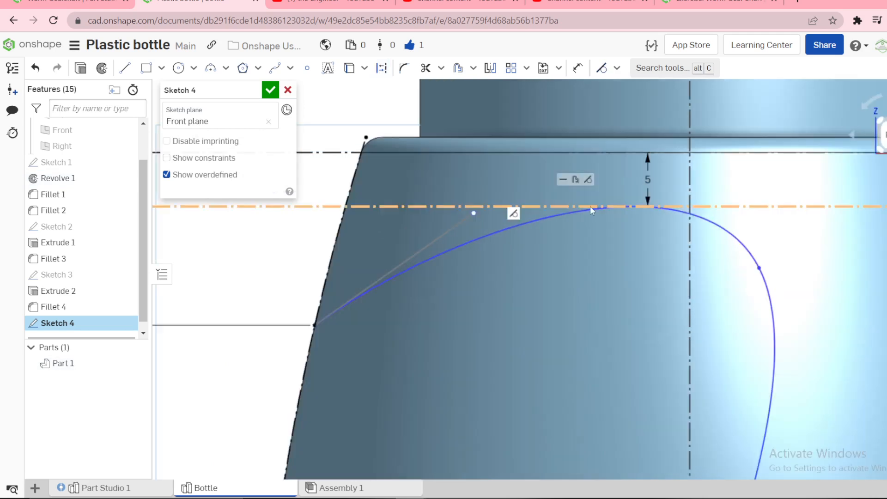
Make the spline tangent to the vertical construction line offset 23 mm from the bottle's centre line.
{"action": "scroll", "coordinate": [548, 278], "scroll_direction": "down", "scroll_amount": 3}
{"action": "scroll", "coordinate": [542, 339], "scroll_direction": "down", "scroll_amount": 5}
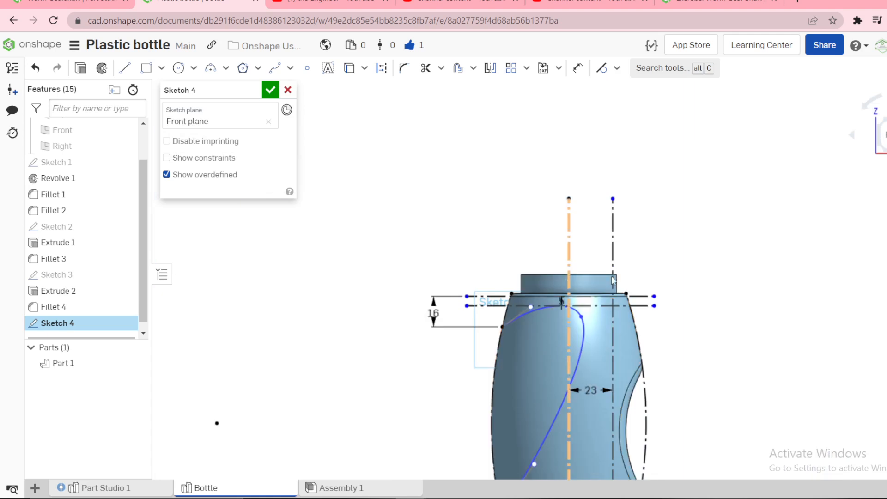
{"action": "scroll", "coordinate": [600, 331], "scroll_direction": "up", "scroll_amount": 4}
{"action": "scroll", "coordinate": [599, 331], "scroll_direction": "up", "scroll_amount": 1}
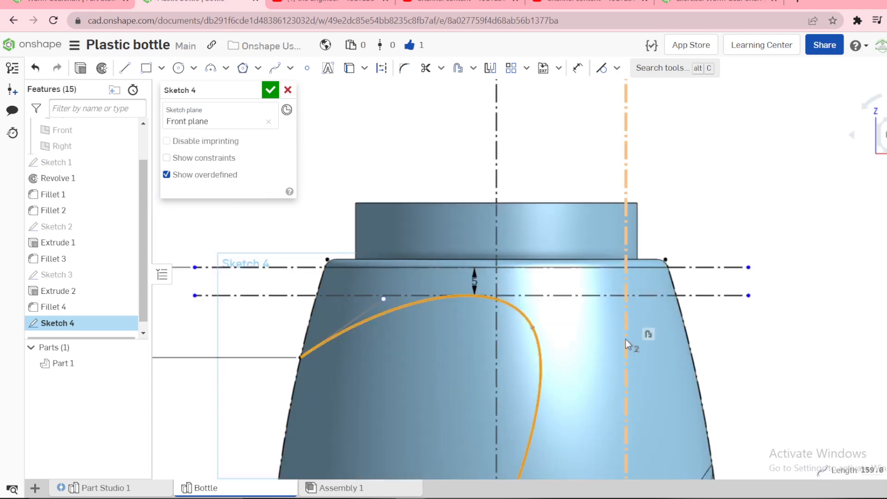
{"action": "scroll", "coordinate": [725, 333], "scroll_direction": "down", "scroll_amount": 2}
{"action": "scroll", "coordinate": [725, 331], "scroll_direction": "down", "scroll_amount": 3}
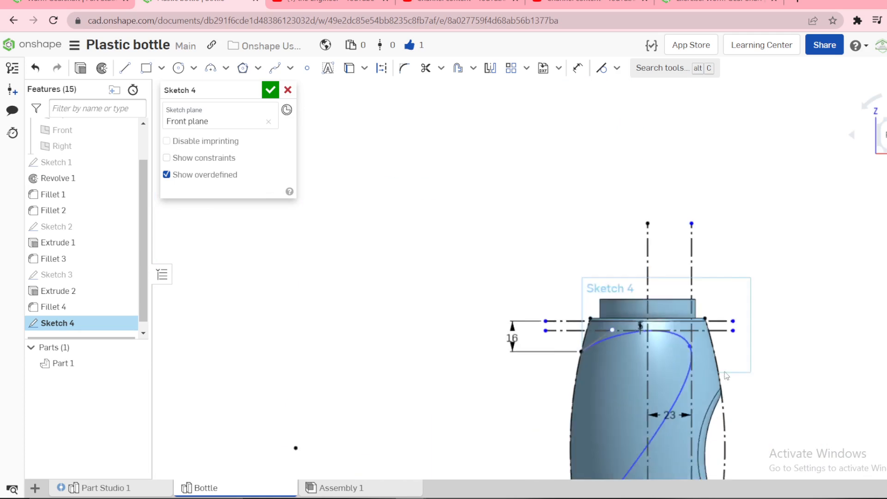
{"action": "scroll", "coordinate": [655, 358], "scroll_direction": "up", "scroll_amount": 2}
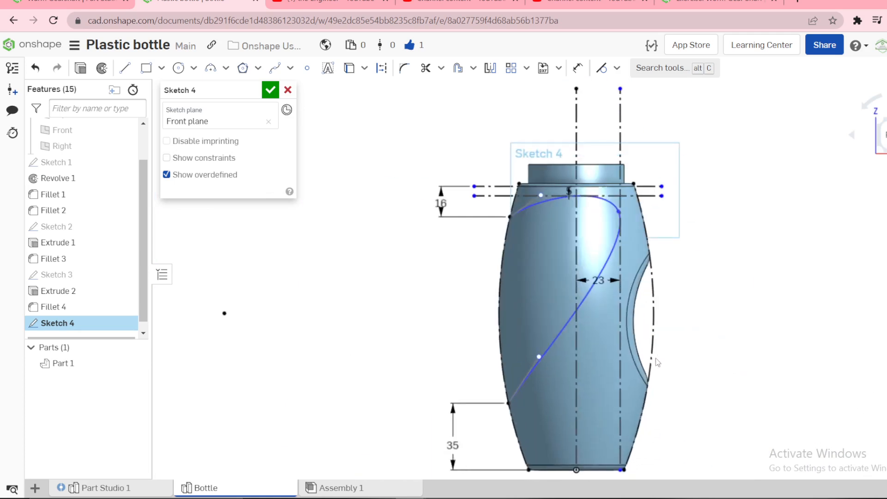
Shorten and steepen the spline's upper end handle and dimension its length at 10 mm.
{"action": "scroll", "coordinate": [583, 242], "scroll_direction": "up", "scroll_amount": 2}
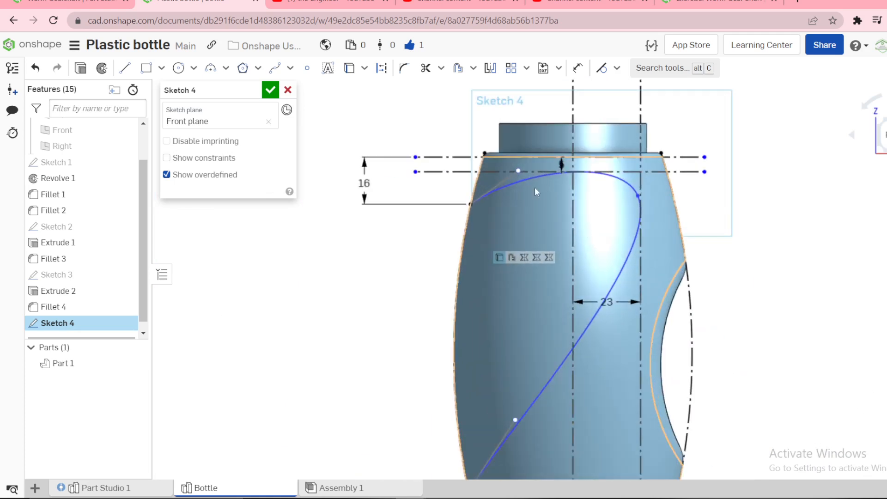
{"action": "scroll", "coordinate": [529, 189], "scroll_direction": "up", "scroll_amount": 3}
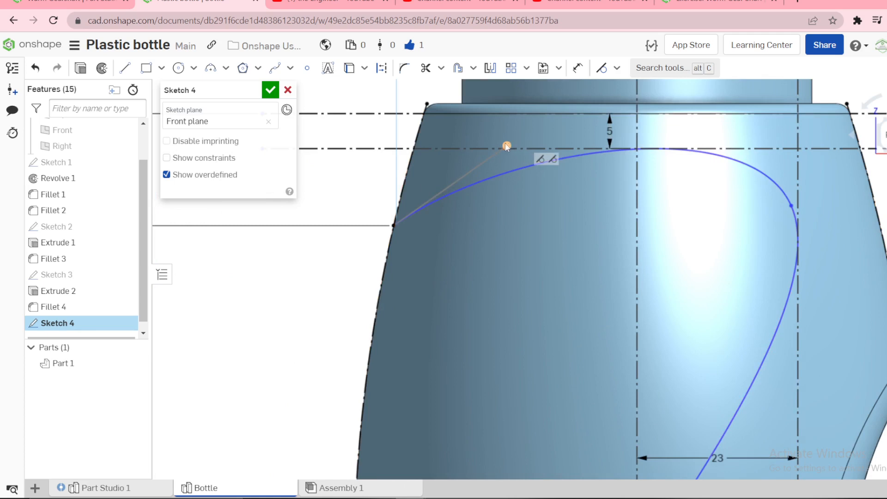
{"action": "left_click_drag", "start_coordinate": [506, 146], "coordinate": [443, 176]}
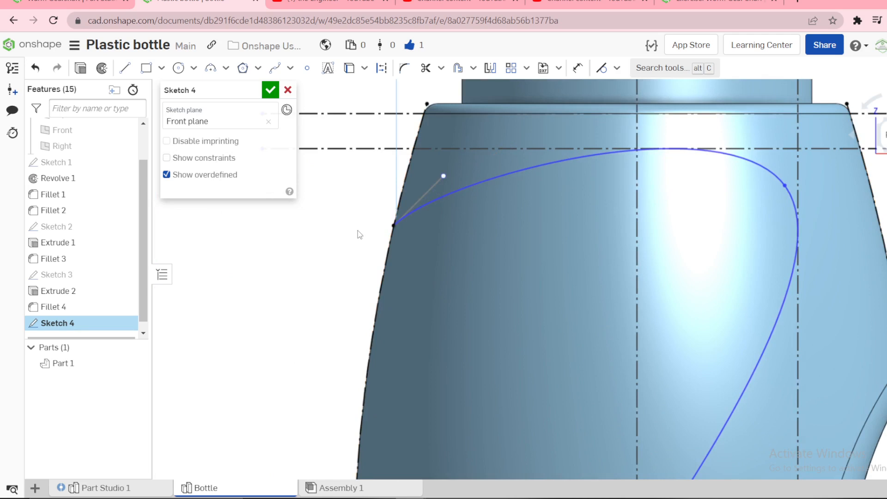
{"action": "left_click", "coordinate": [425, 191]}
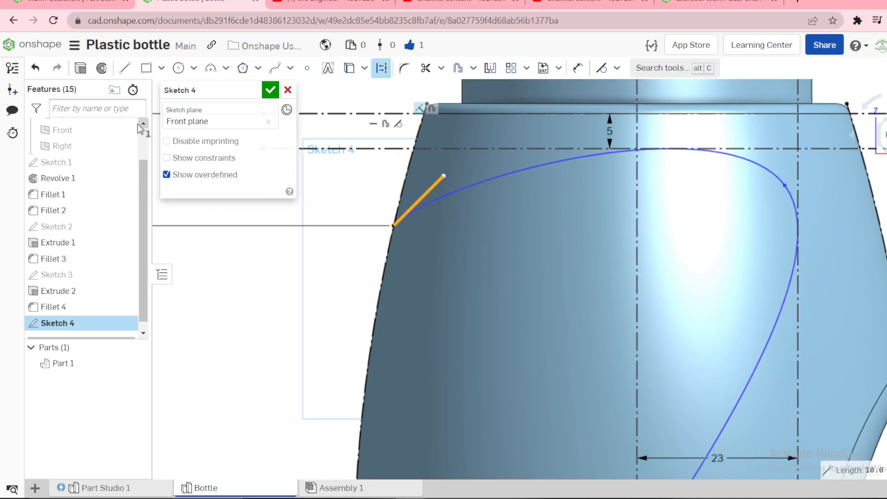
{"action": "key", "text": "d"}
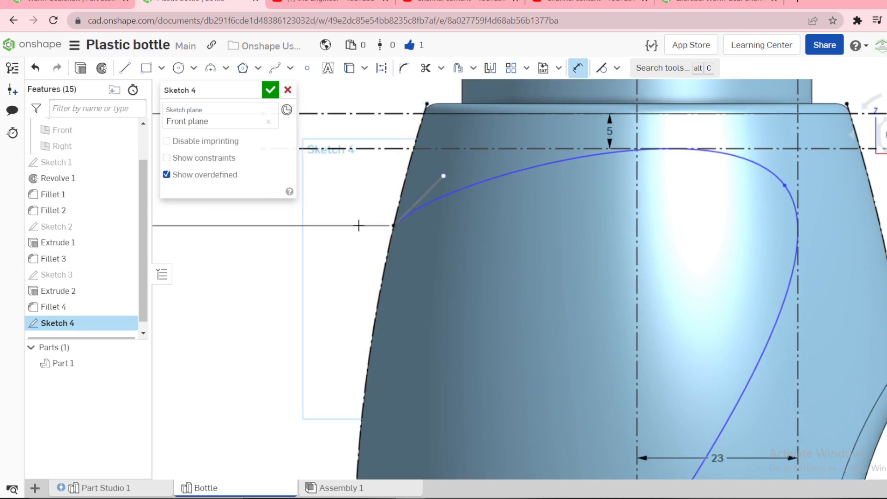
{"action": "left_click", "coordinate": [422, 196]}
{"action": "left_click", "coordinate": [368, 180]}
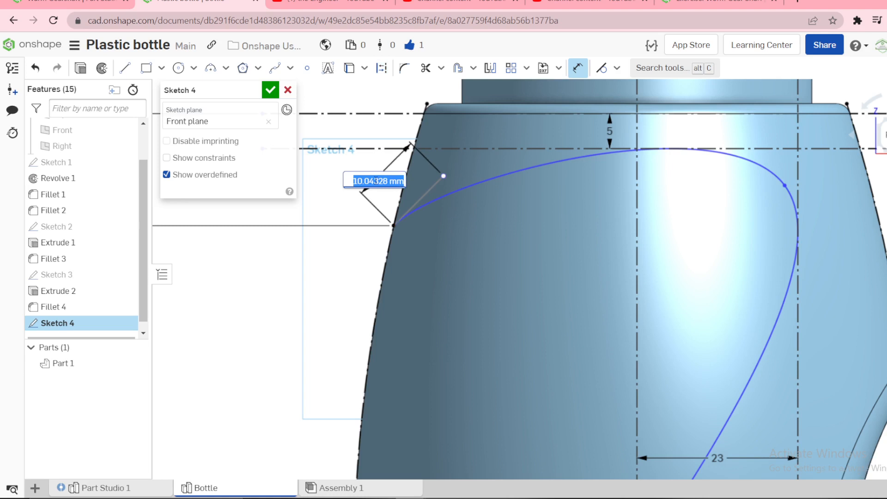
{"action": "type", "text": "10"}
{"action": "key", "text": "Return"}
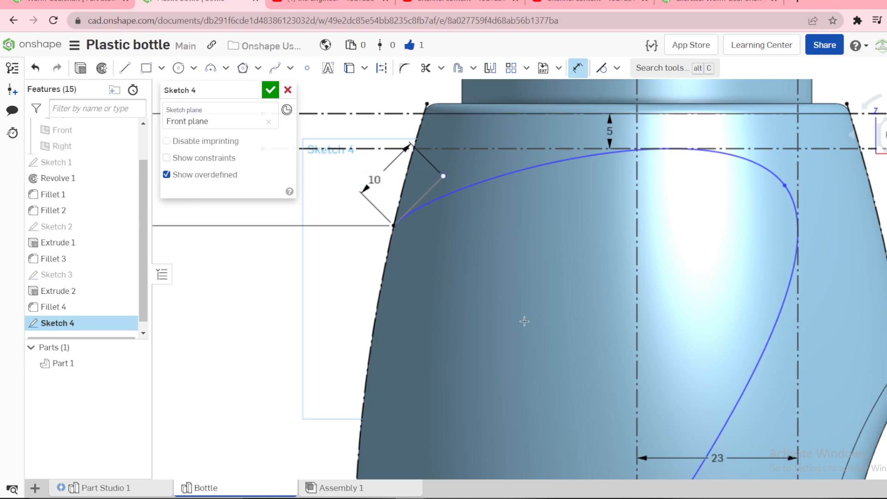
Dimension the length of the spline's lower end handle at 20 mm.
{"action": "scroll", "coordinate": [524, 321], "scroll_direction": "down", "scroll_amount": 5}
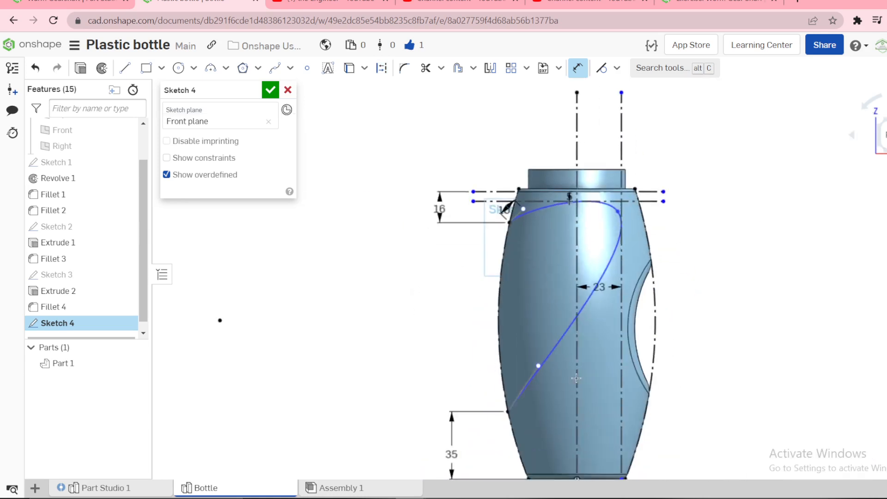
{"action": "scroll", "coordinate": [576, 378], "scroll_direction": "up", "scroll_amount": 5}
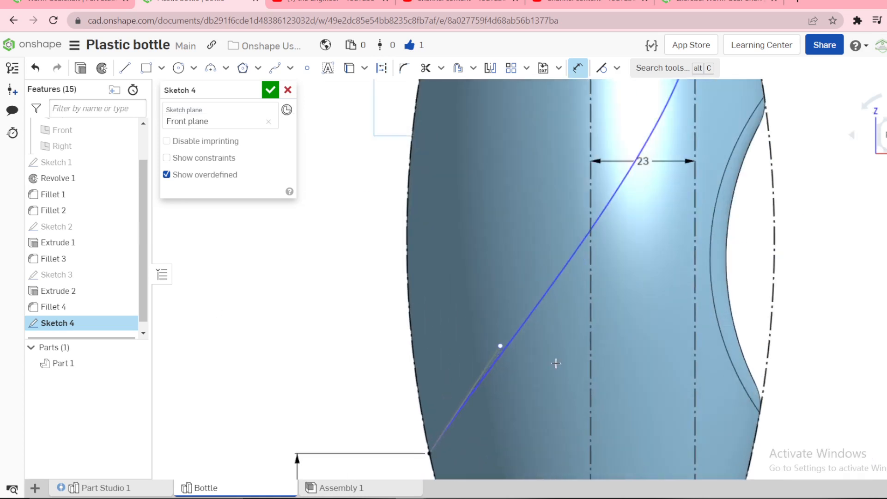
{"action": "left_click", "coordinate": [484, 371]}
{"action": "left_click", "coordinate": [453, 370]}
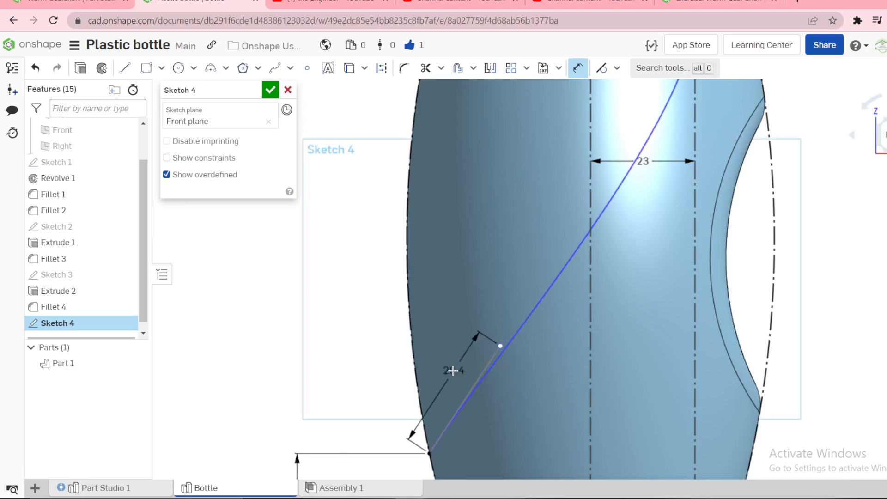
Set the angle between the spline's lower end handle and the vertical centre line to 34°.
{"action": "left_click", "coordinate": [469, 390]}
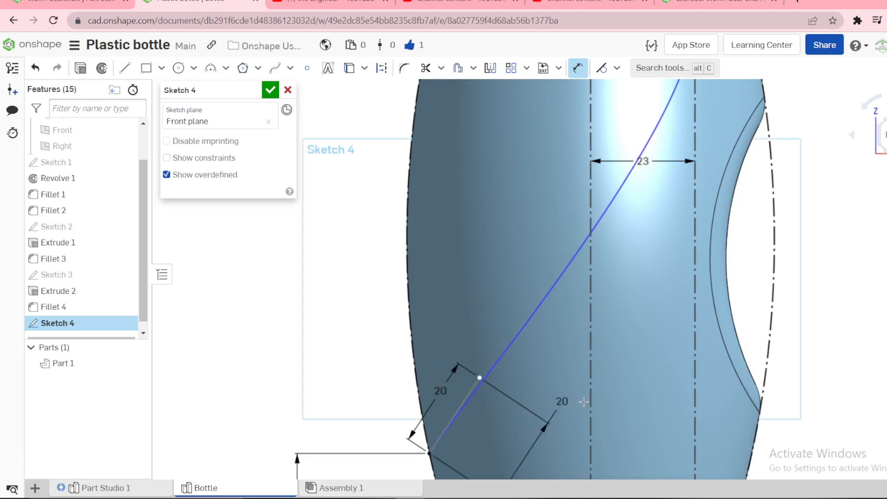
{"action": "left_click", "coordinate": [588, 401]}
{"action": "left_click", "coordinate": [546, 427]}
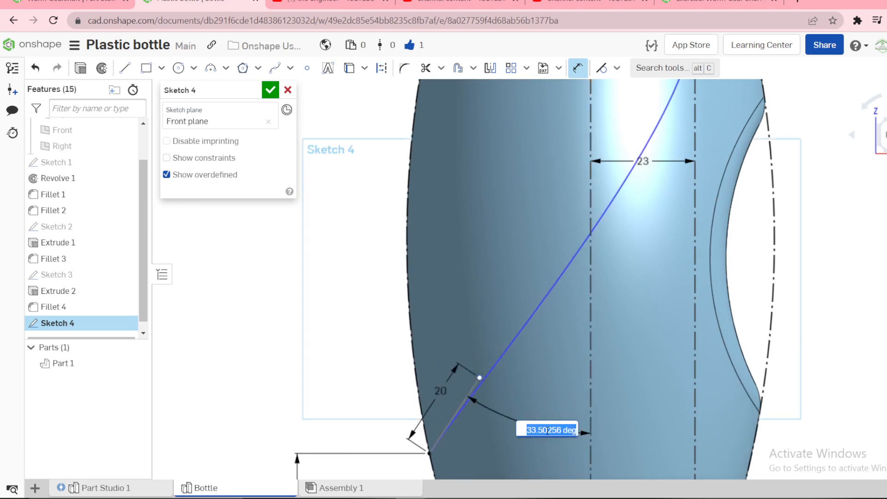
{"action": "type", "text": "34"}
{"action": "key", "text": "Return"}
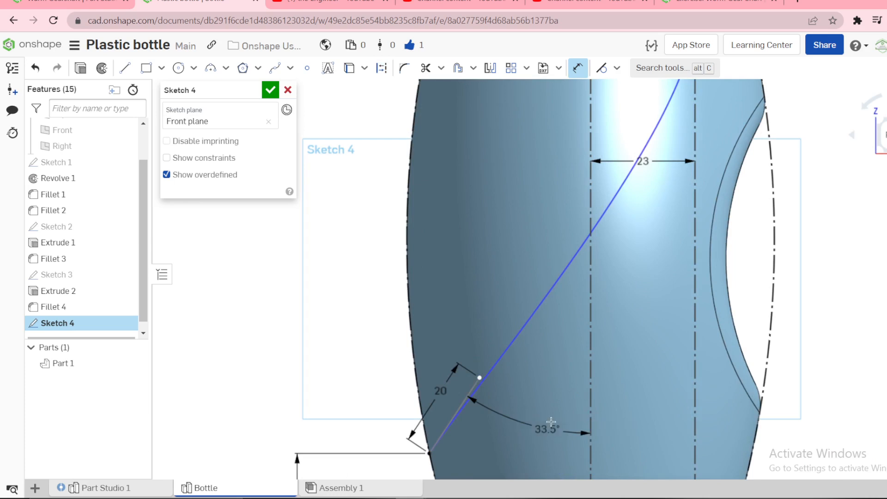
Set the angle between the spline's upper end handle and the lower horizontal construction line to 135°.
{"action": "key", "text": "f"}
{"action": "scroll", "coordinate": [567, 133], "scroll_direction": "up", "scroll_amount": 6}
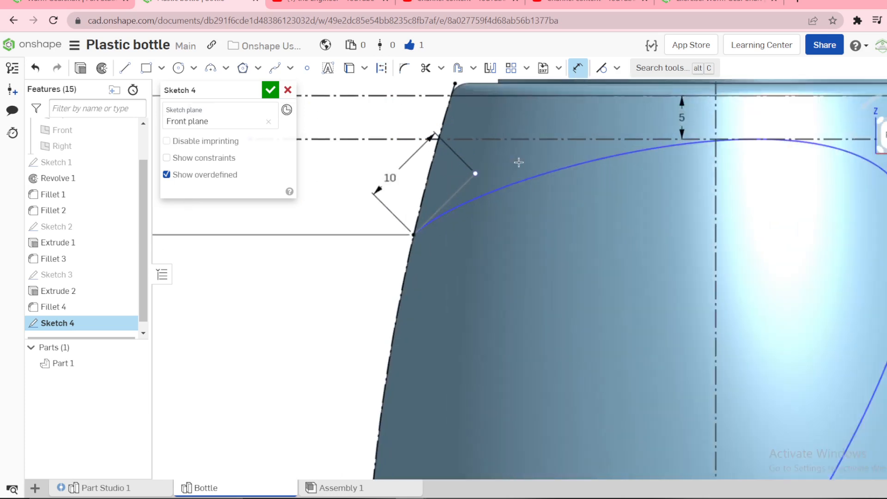
{"action": "left_click", "coordinate": [495, 138]}
{"action": "left_click", "coordinate": [520, 173]}
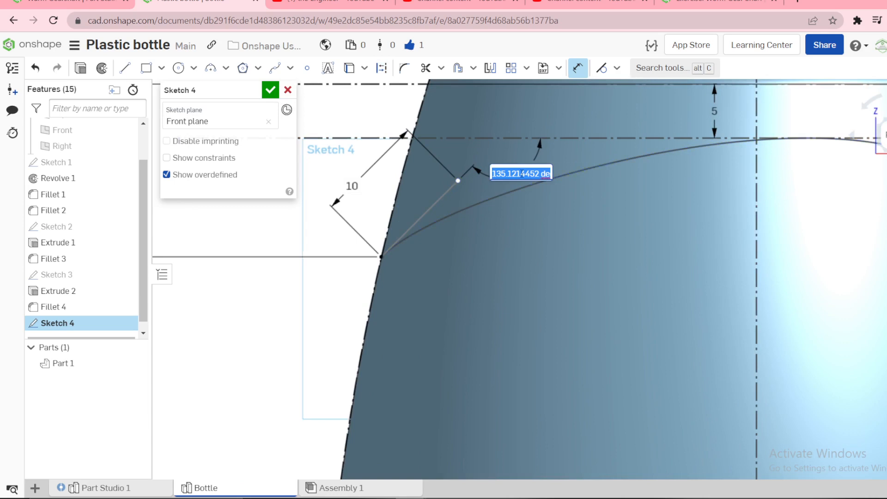
{"action": "type", "text": "135"}
{"action": "key", "text": "Return"}
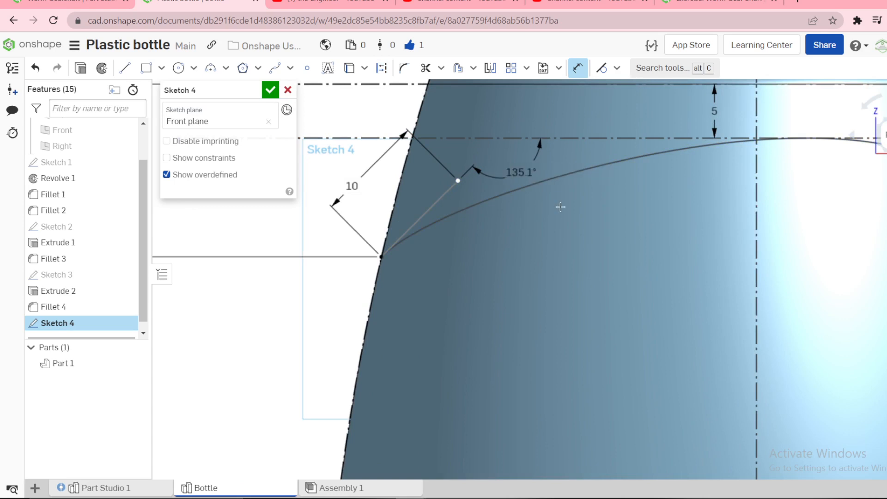
Examine the dimensioned spline and compare it with the curved groove on the finished bottle in Part Studio 1.
{"action": "key", "text": "f"}
{"action": "scroll", "coordinate": [676, 380], "scroll_direction": "up", "scroll_amount": 5}
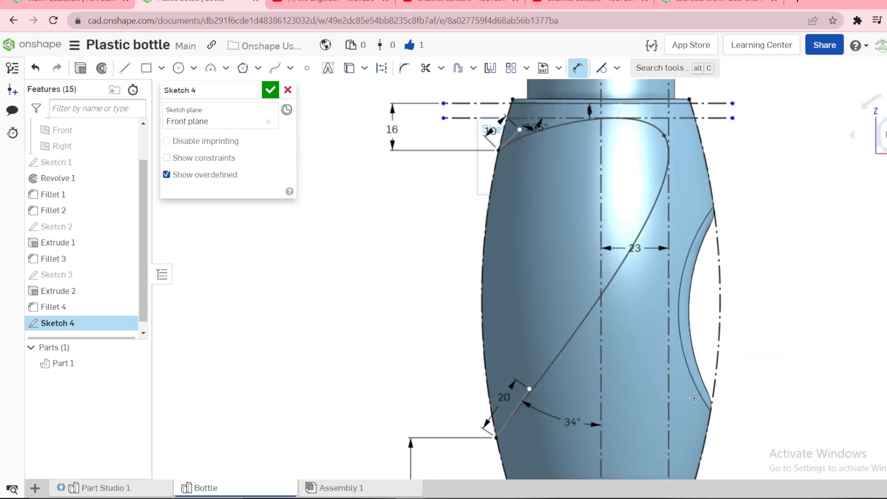
{"action": "scroll", "coordinate": [694, 398], "scroll_direction": "down", "scroll_amount": 2}
{"action": "scroll", "coordinate": [798, 268], "scroll_direction": "down", "scroll_amount": 2}
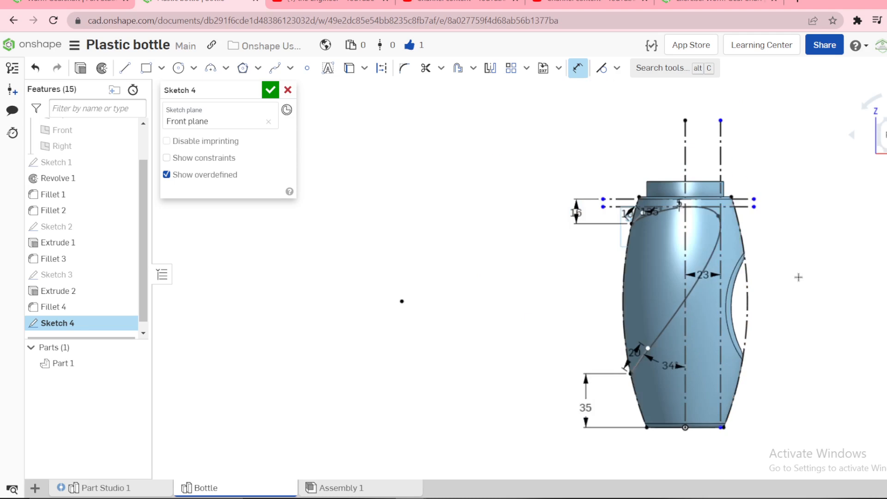
{"action": "scroll", "coordinate": [704, 218], "scroll_direction": "up", "scroll_amount": 3}
{"action": "scroll", "coordinate": [704, 218], "scroll_direction": "up", "scroll_amount": 4}
{"action": "scroll", "coordinate": [658, 238], "scroll_direction": "down", "scroll_amount": 5}
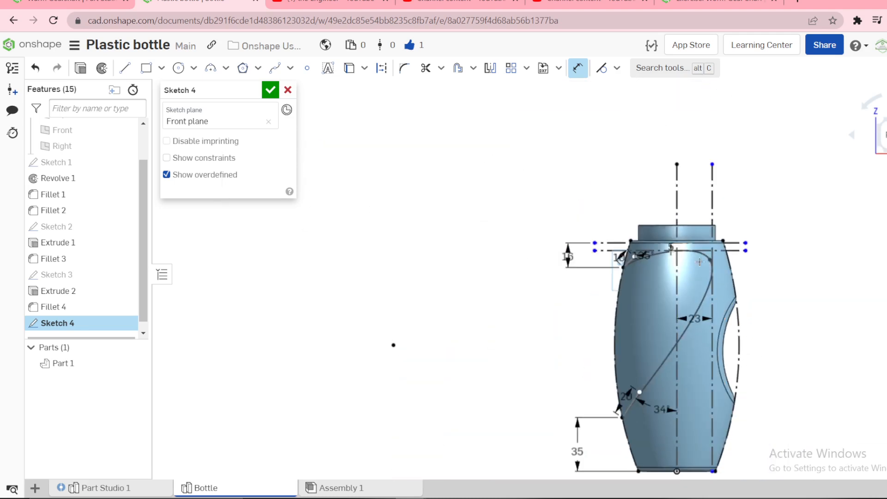
{"action": "left_click", "coordinate": [104, 491]}
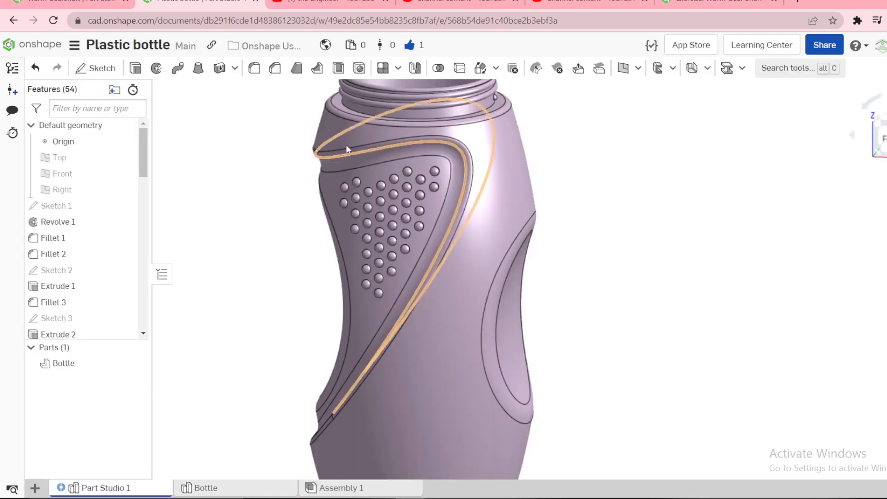
{"action": "left_click", "coordinate": [884, 139]}
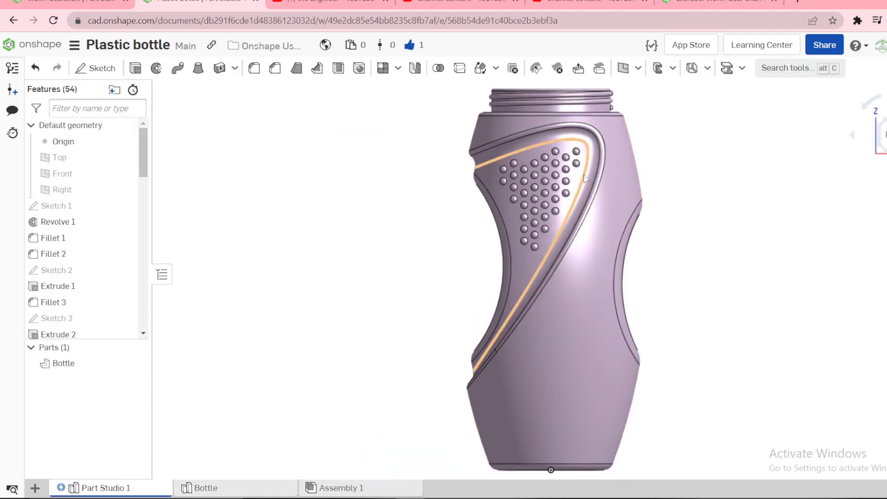
{"action": "left_click", "coordinate": [205, 488]}
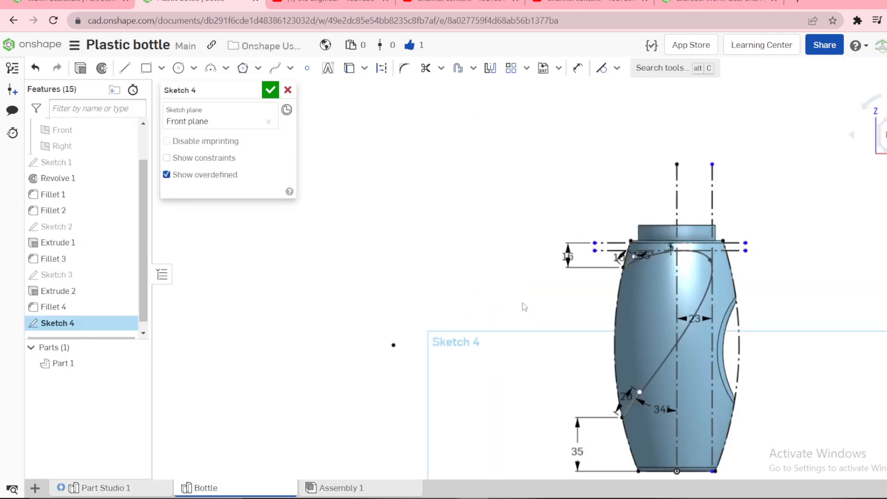
Finish Sketch 4 with the dimensioned spline on the front plane.
{"action": "scroll", "coordinate": [514, 358], "scroll_direction": "down", "scroll_amount": 2}
{"action": "scroll", "coordinate": [525, 344], "scroll_direction": "up", "scroll_amount": 2}
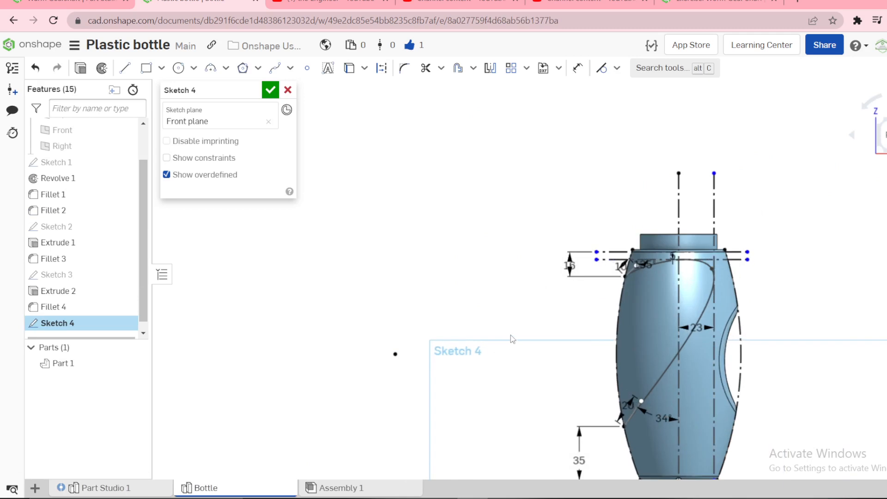
{"action": "key", "text": "f"}
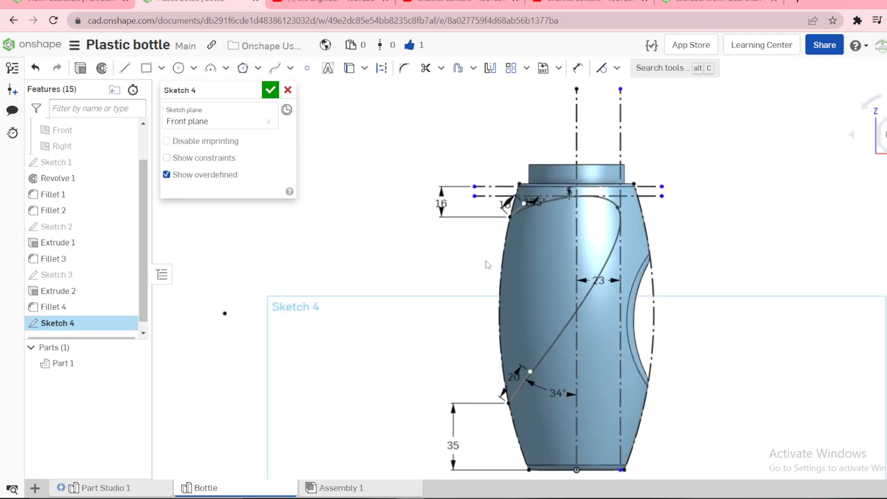
{"action": "left_click", "coordinate": [271, 90]}
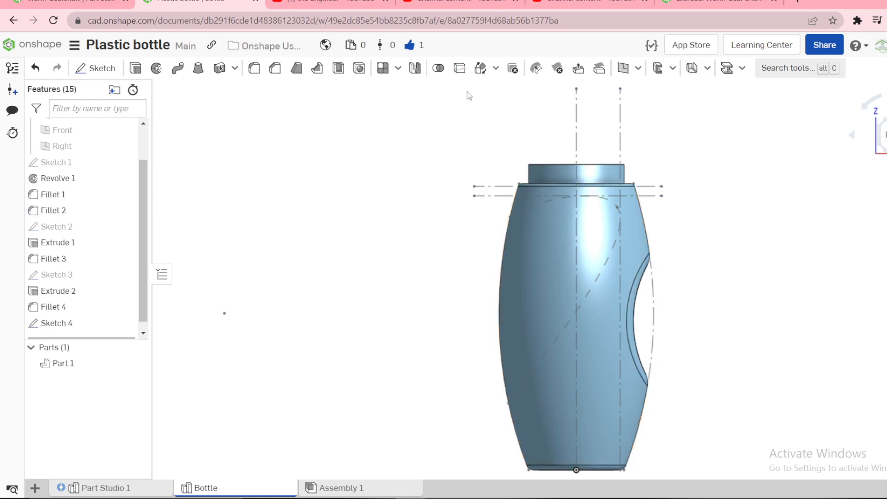
Split the bottle's main outer face using the edges of Sketch 4, with Keep tool surfaces enabled.
{"action": "left_click", "coordinate": [460, 69]}
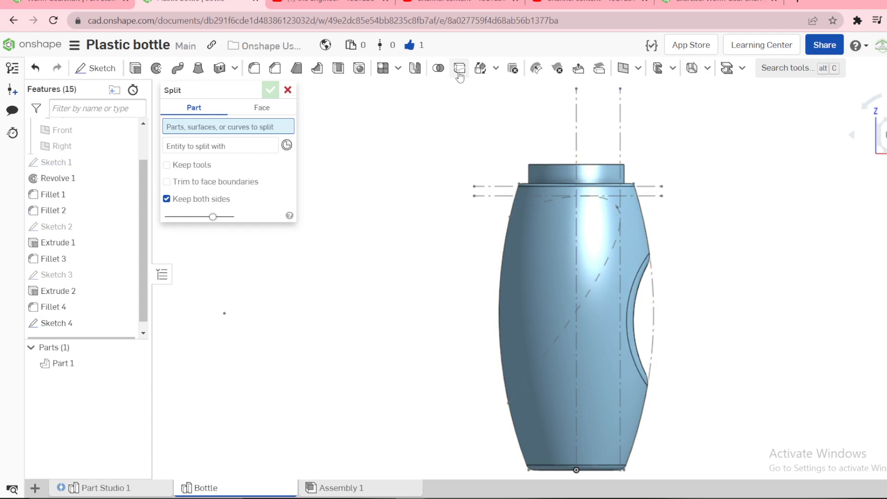
{"action": "left_click", "coordinate": [259, 108]}
{"action": "left_click", "coordinate": [529, 253]}
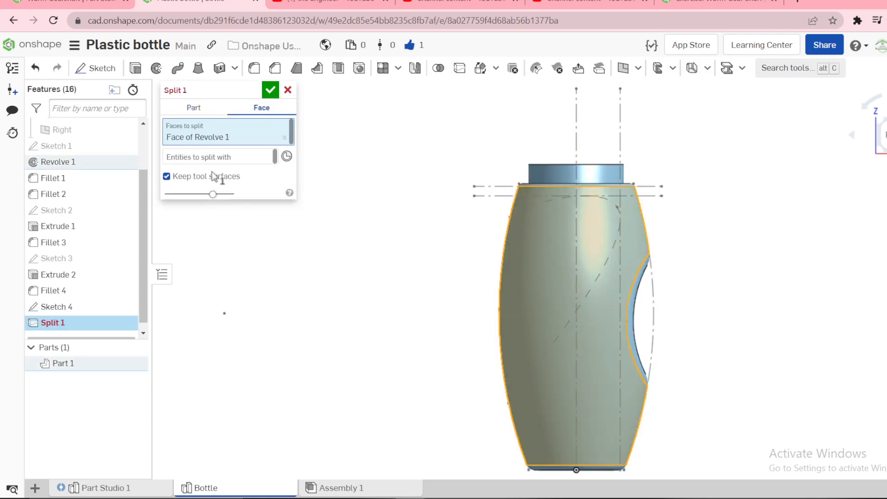
{"action": "left_click", "coordinate": [217, 157]}
{"action": "left_click", "coordinate": [52, 308]}
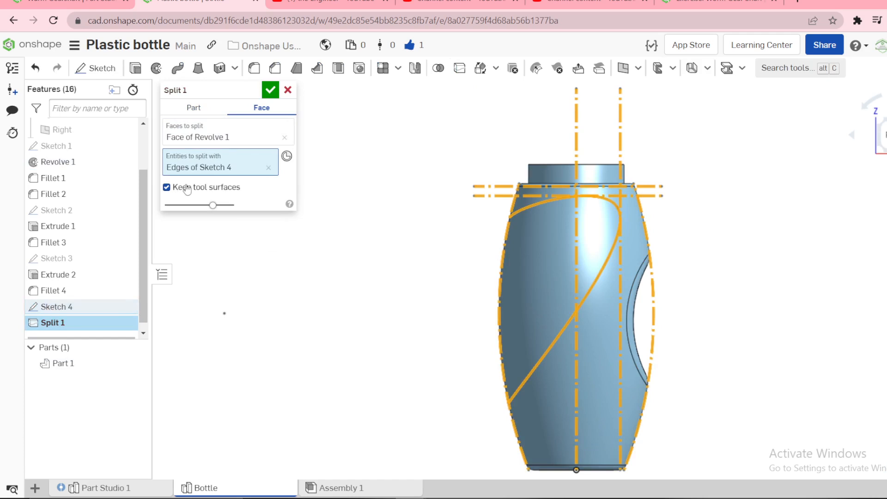
{"action": "left_click", "coordinate": [270, 90]}
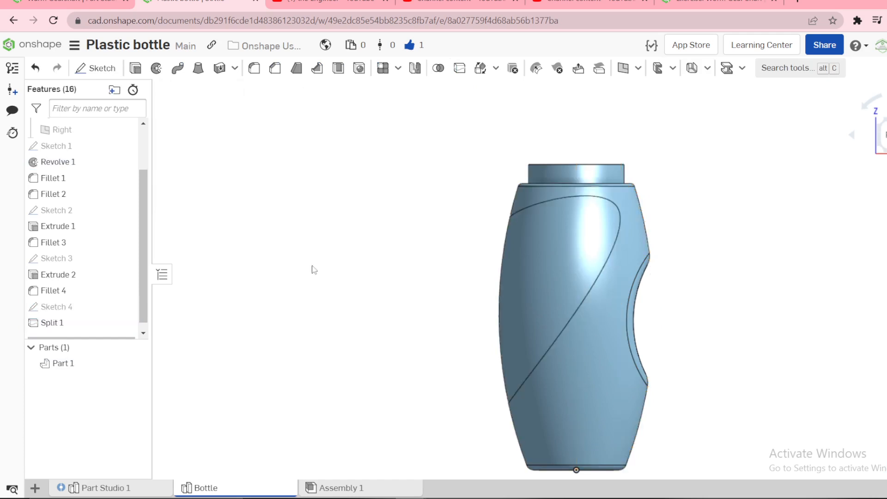
Inspect the split outer face, and roll the feature history back to just after Sketch 4.
{"action": "scroll", "coordinate": [393, 269], "scroll_direction": "down", "scroll_amount": 3}
{"action": "right_click_drag", "start_coordinate": [392, 270], "coordinate": [444, 258]}
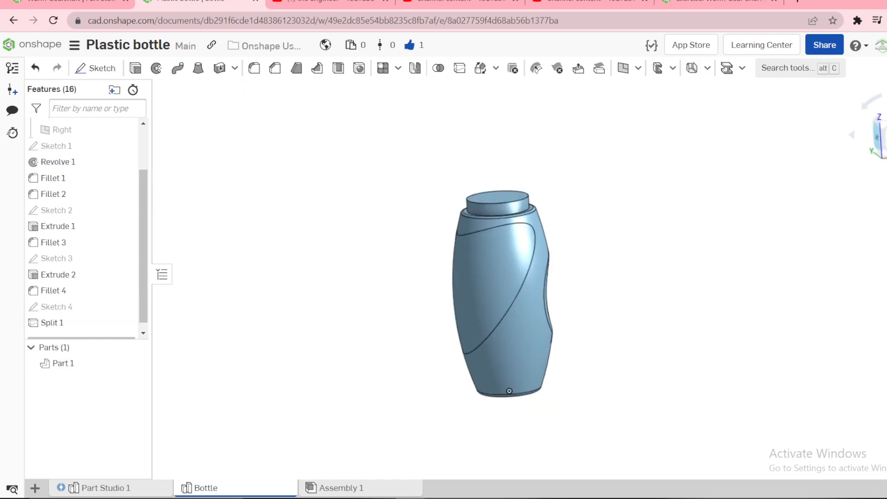
{"action": "left_click", "coordinate": [885, 137]}
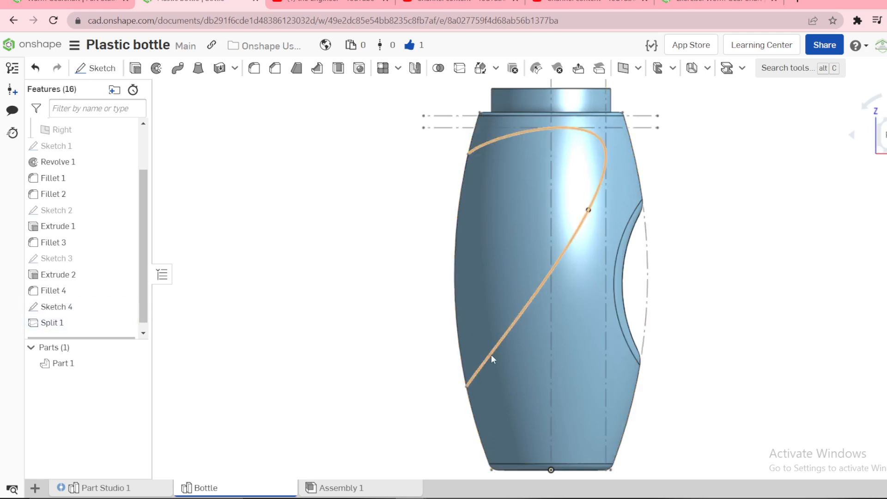
{"action": "right_click_drag", "start_coordinate": [277, 282], "coordinate": [410, 273]}
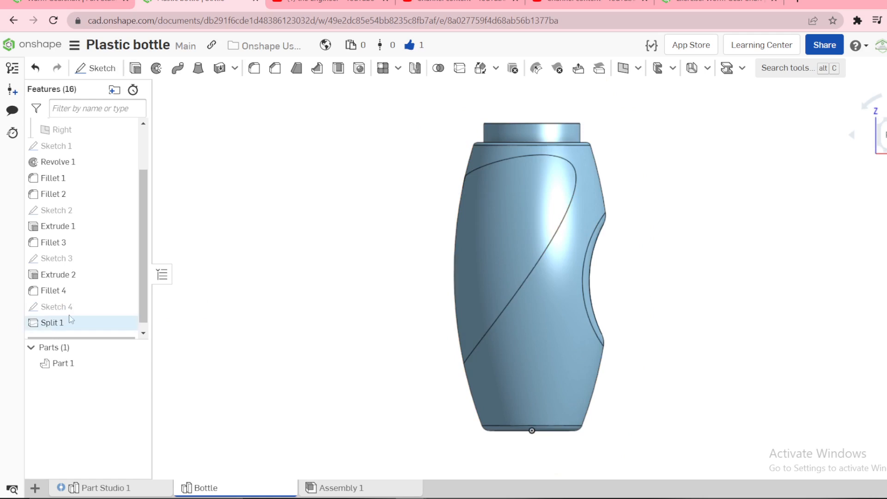
{"action": "right_click", "coordinate": [54, 307]}
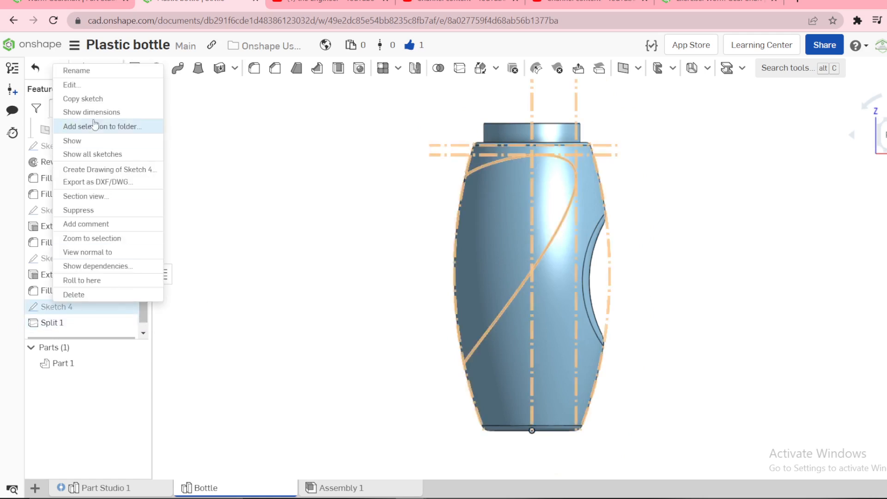
{"action": "left_click", "coordinate": [82, 280]}
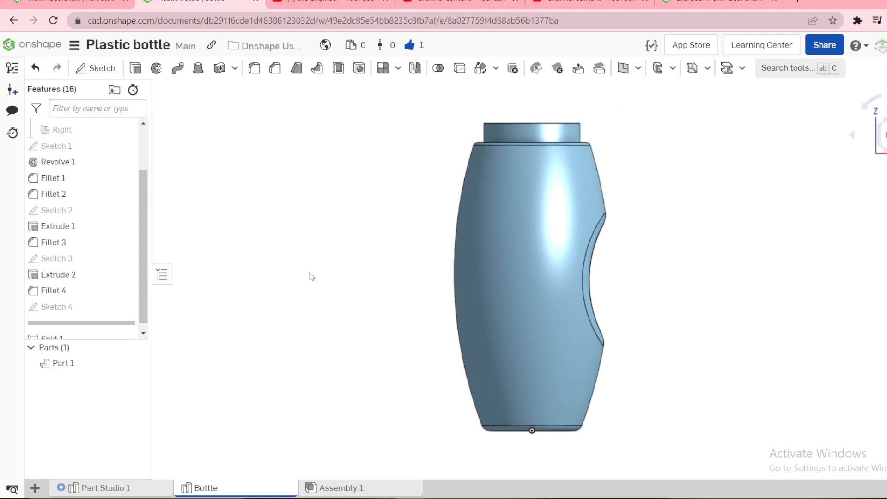
Create an offset surface from the bottle's main outer face, 4 mm inward.
{"action": "left_click", "coordinate": [497, 206]}
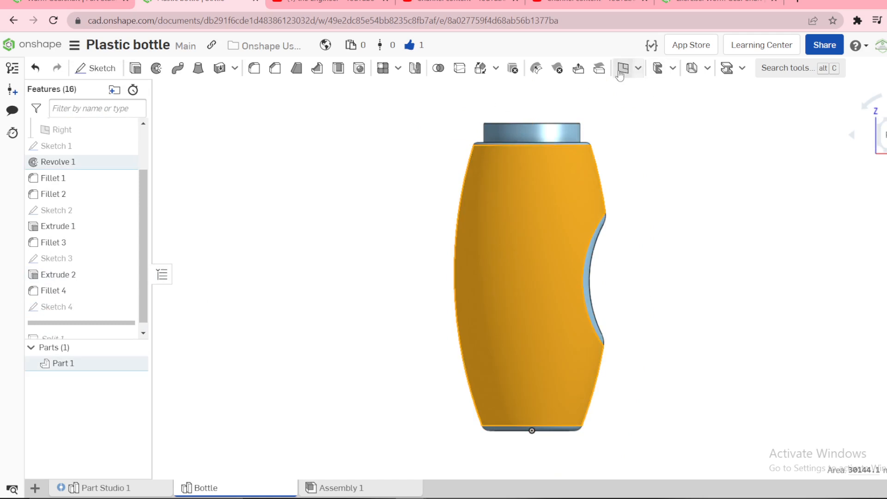
{"action": "left_click", "coordinate": [637, 69]}
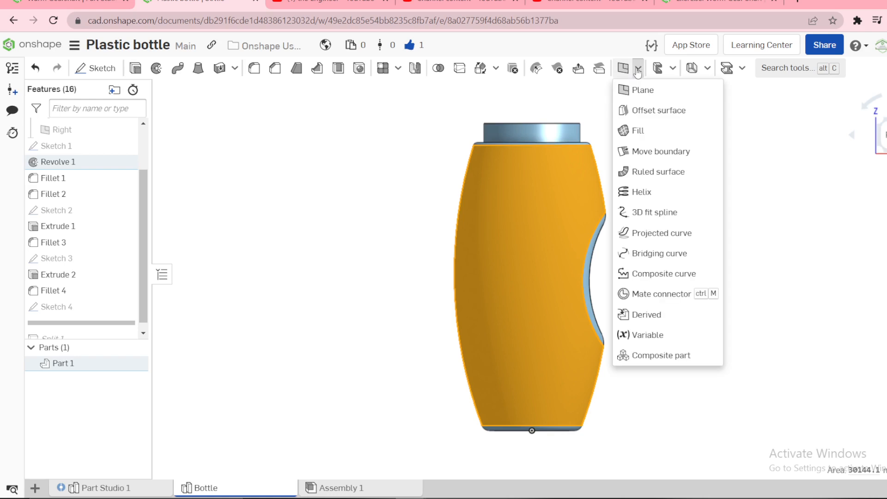
{"action": "left_click", "coordinate": [665, 110]}
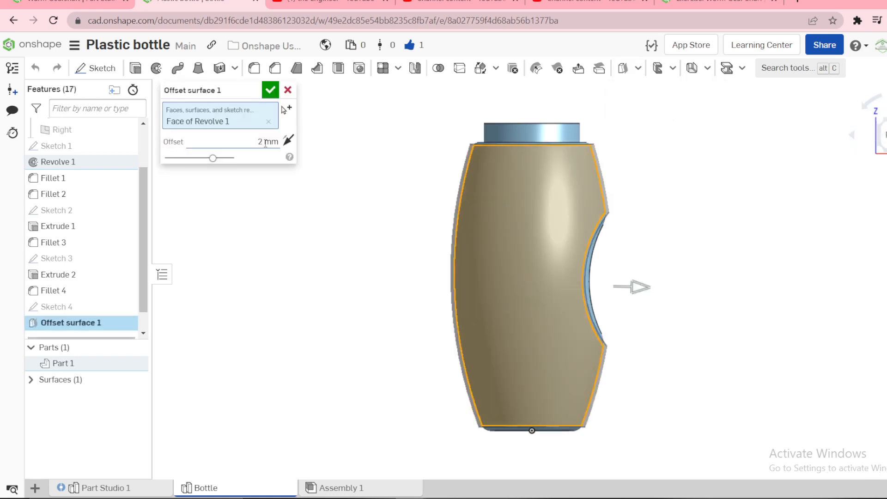
{"action": "left_click", "coordinate": [265, 142]}
{"action": "type", "text": "4"}
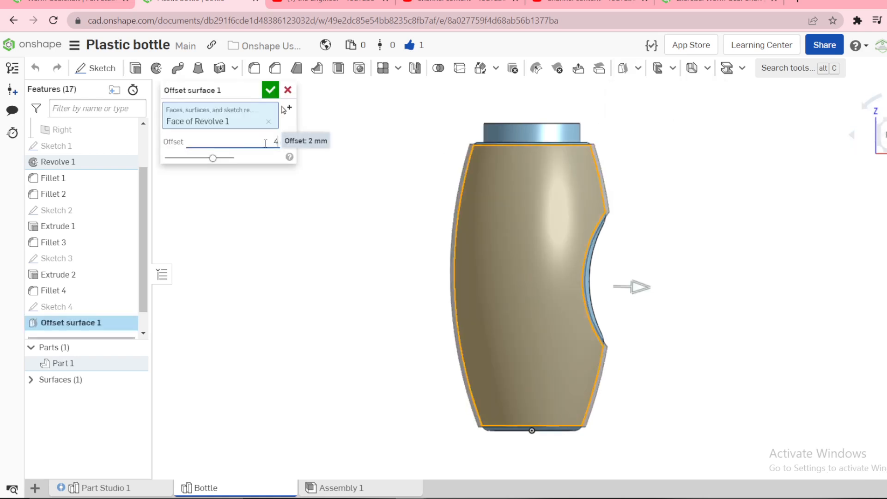
{"action": "key", "text": "Return"}
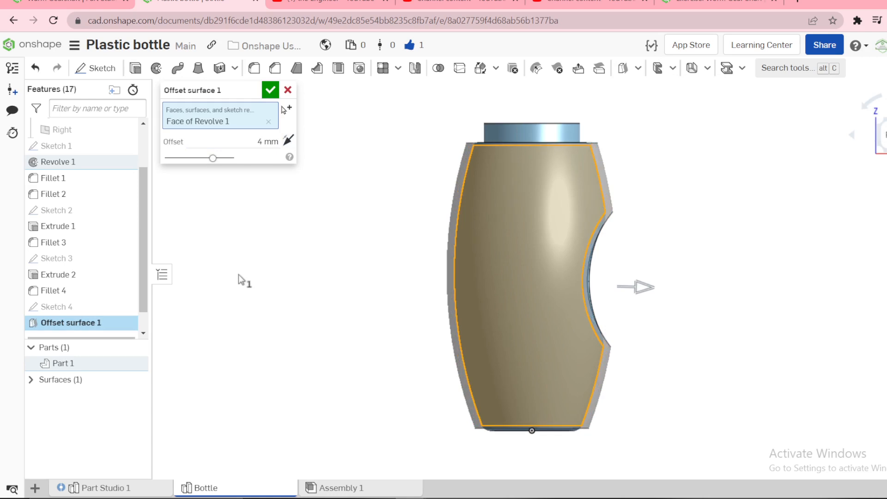
{"action": "left_click", "coordinate": [288, 140]}
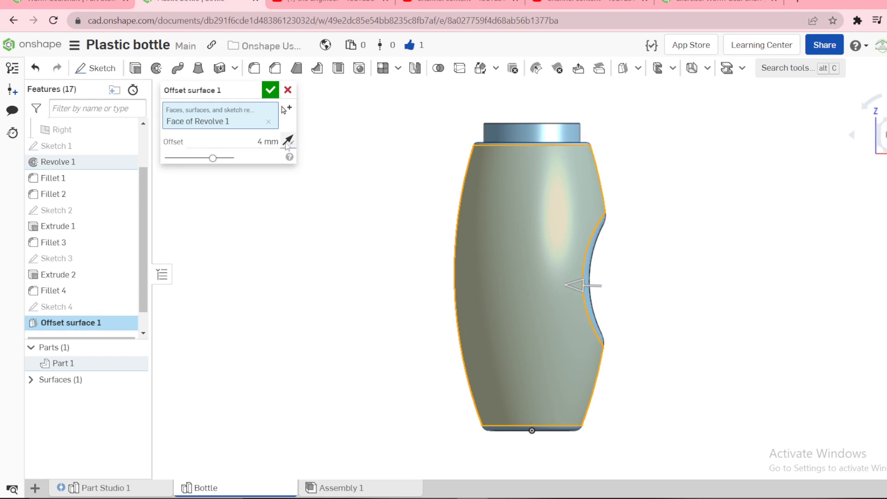
{"action": "left_click", "coordinate": [270, 91]}
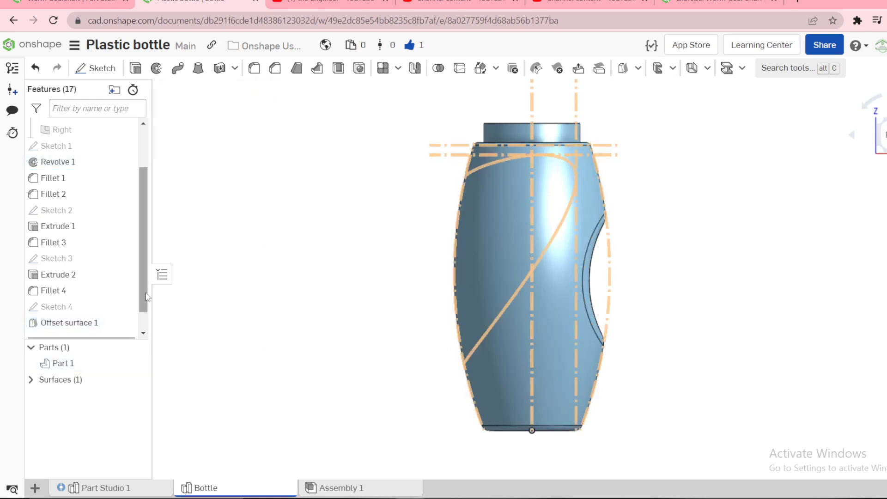
Roll the feature history forward to the end to bring back the face split.
{"action": "scroll", "coordinate": [81, 337], "scroll_direction": "down", "scroll_amount": 1}
{"action": "right_click", "coordinate": [64, 332]}
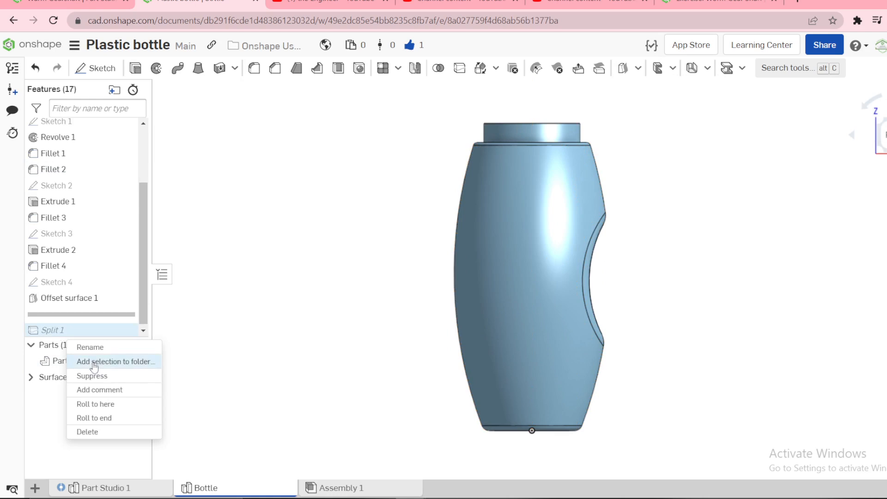
{"action": "left_click", "coordinate": [109, 417]}
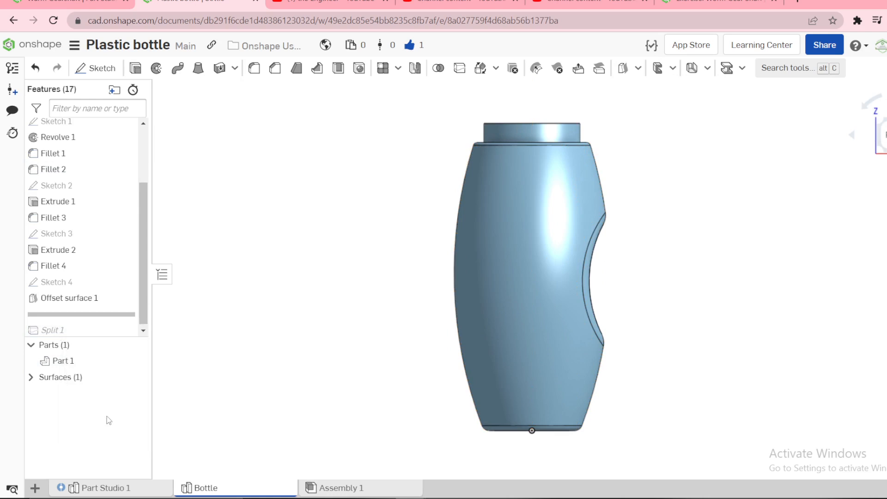
Delete the split face enclosed by the spline with the Leave open option, including fillet faces.
{"action": "left_click", "coordinate": [517, 190]}
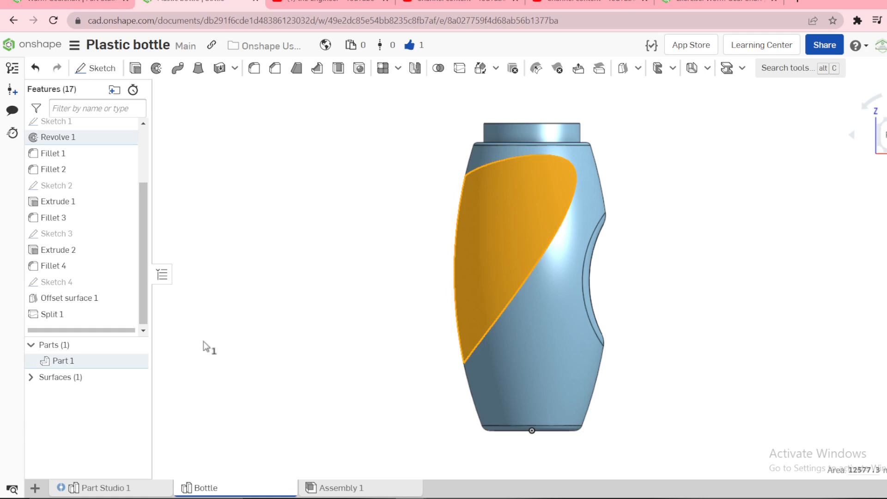
{"action": "left_click", "coordinate": [557, 70]}
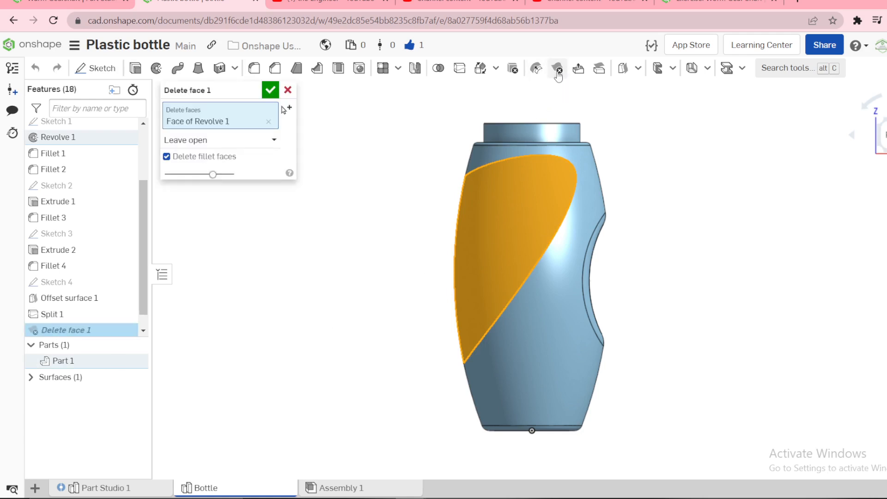
{"action": "left_click", "coordinate": [270, 89]}
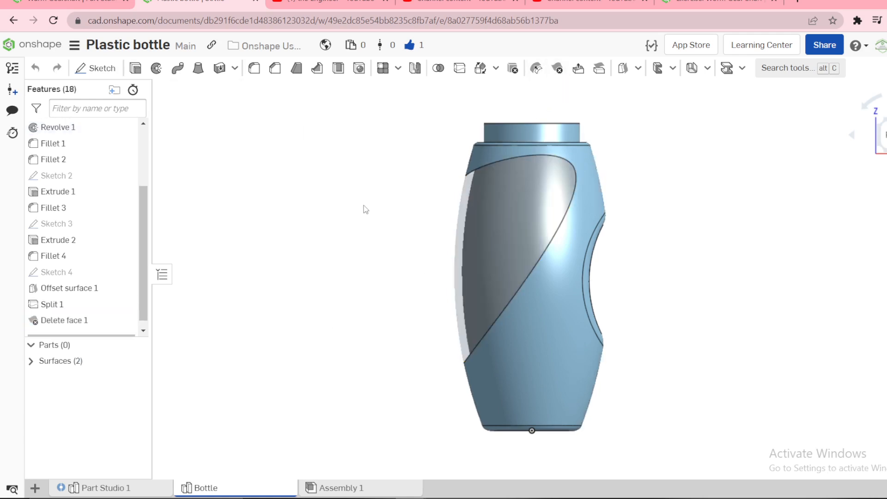
Suppress and unsuppress the Delete face feature to compare the closed and opened bottle body.
{"action": "right_click_drag", "start_coordinate": [419, 263], "coordinate": [421, 317]}
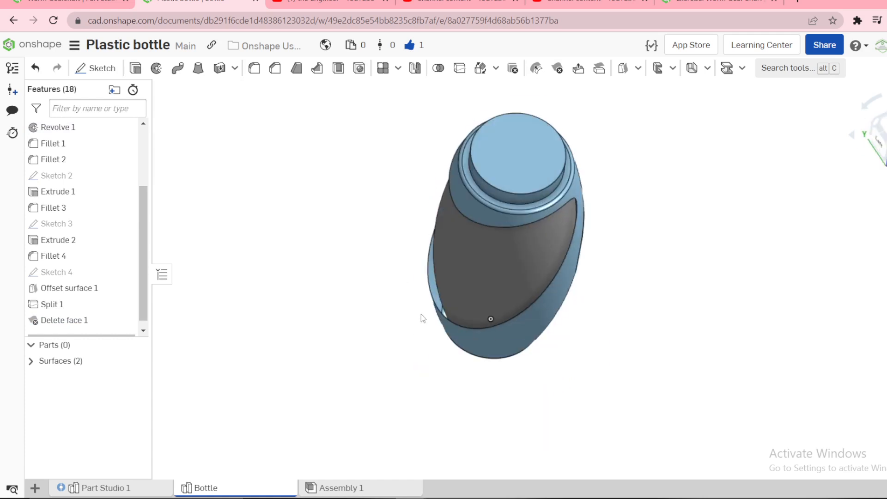
{"action": "right_click", "coordinate": [87, 323]}
{"action": "left_click", "coordinate": [115, 376]}
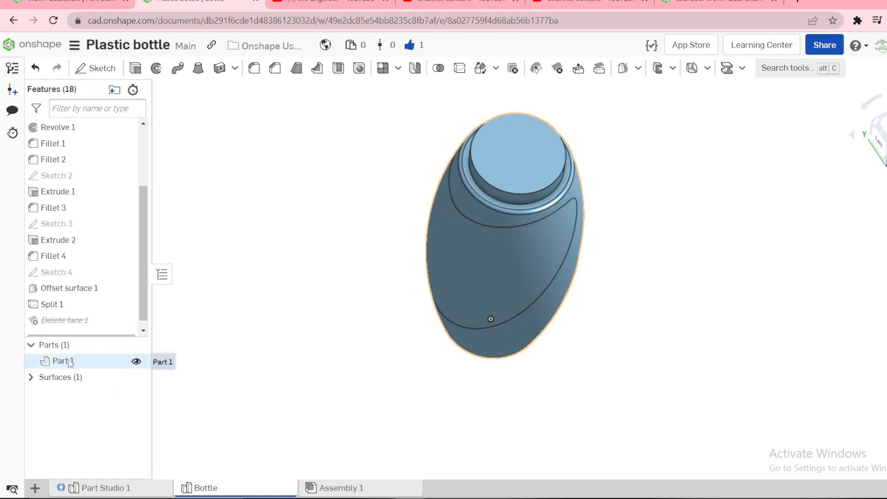
{"action": "right_click", "coordinate": [65, 324]}
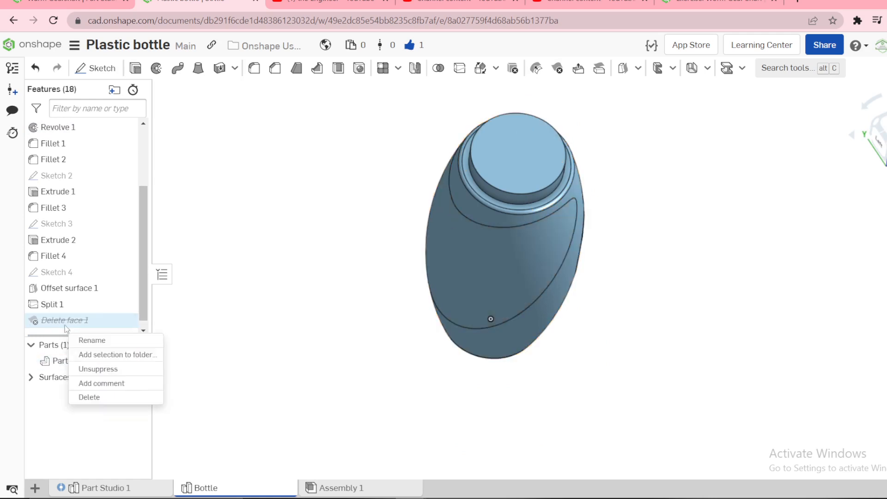
{"action": "left_click", "coordinate": [87, 369]}
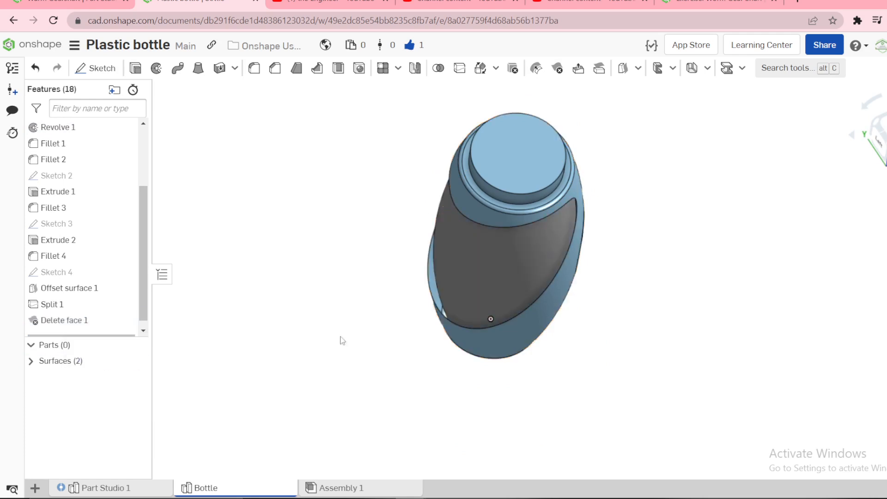
Show Sketch 4 on the opened bottle and view its spline against the inner offset surface.
{"action": "mouse_move", "coordinate": [380, 333]}
{"action": "right_mouse_down"}
{"action": "mouse_move", "coordinate": [376, 251]}
{"action": "mouse_move", "coordinate": [363, 298]}
{"action": "mouse_move", "coordinate": [360, 278]}
{"action": "mouse_move", "coordinate": [402, 255]}
{"action": "right_mouse_up"}
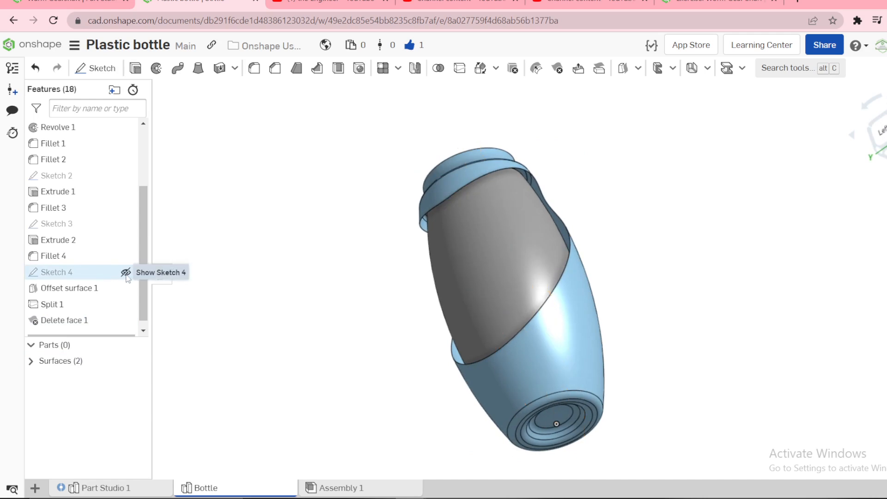
{"action": "left_click", "coordinate": [126, 272]}
{"action": "right_click_drag", "start_coordinate": [357, 275], "coordinate": [327, 315]}
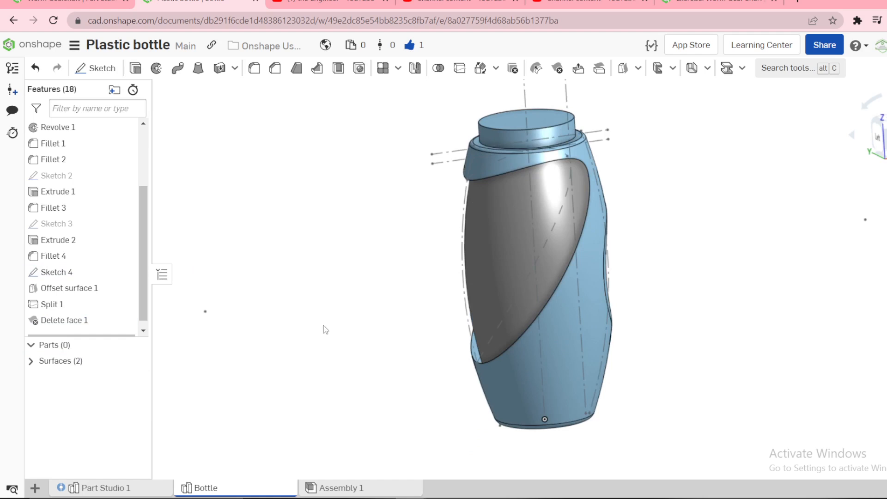
Examine the side recess and groove on the finished bottle in Part Studio 1, and return to the Bottle studio's latest features.
{"action": "left_click", "coordinate": [84, 489]}
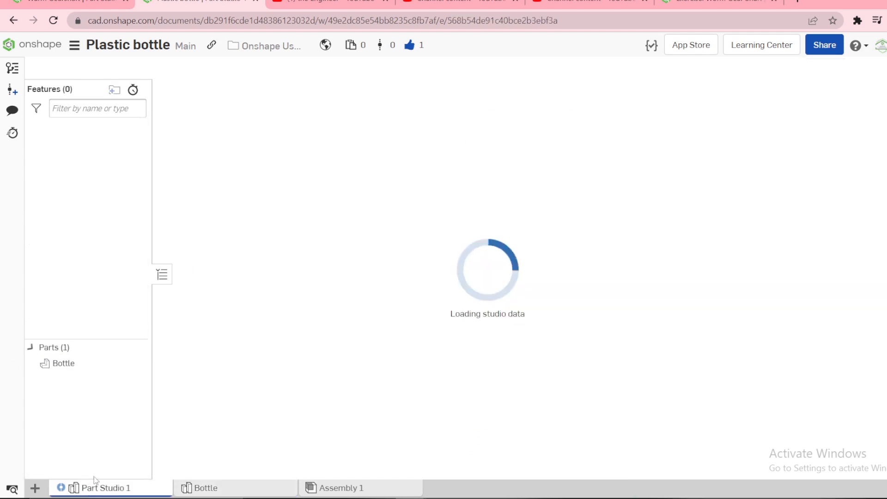
{"action": "right_click_drag", "start_coordinate": [433, 290], "coordinate": [459, 260]}
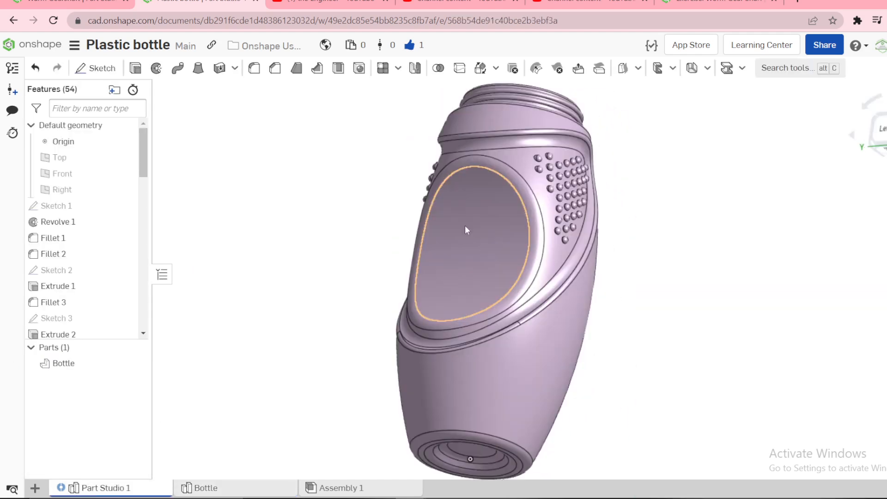
{"action": "right_click_drag", "start_coordinate": [465, 226], "coordinate": [511, 283]}
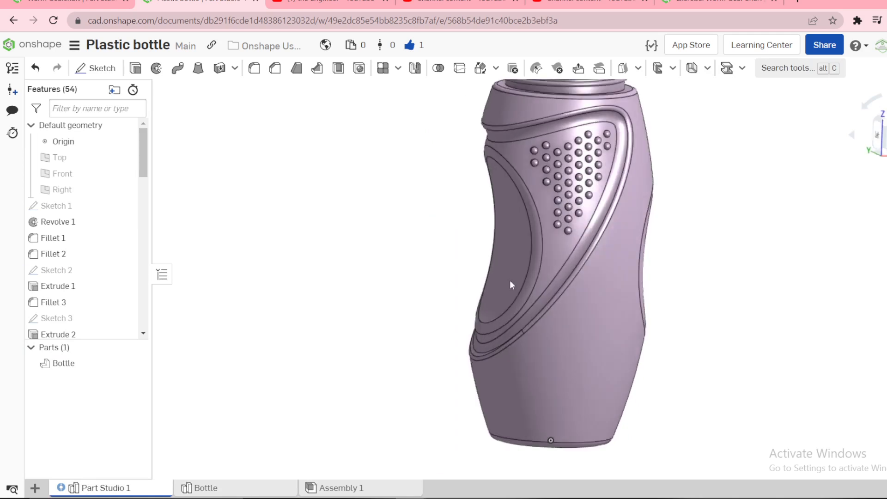
{"action": "left_click", "coordinate": [222, 488]}
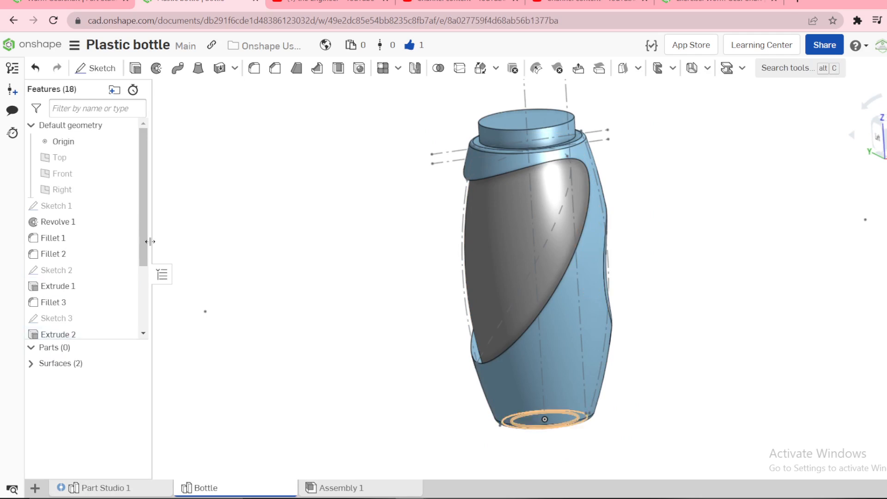
{"action": "left_click_drag", "start_coordinate": [140, 249], "coordinate": [140, 328]}
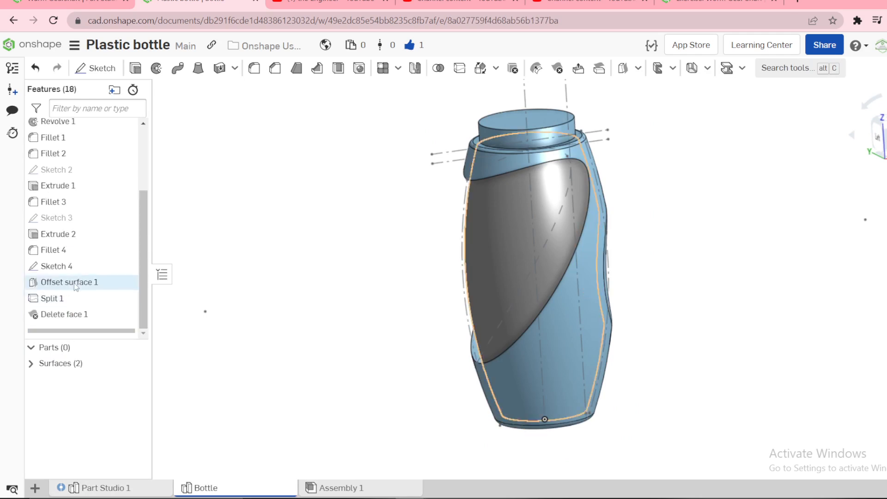
Examine the offset surface at the Bottle's side opening and compare it with the dotted recess face on the finished bottle in Part Studio 1.
{"action": "mouse_move", "coordinate": [474, 267]}
{"action": "right_mouse_down"}
{"action": "mouse_move", "coordinate": [505, 224]}
{"action": "mouse_move", "coordinate": [481, 278]}
{"action": "right_mouse_up"}
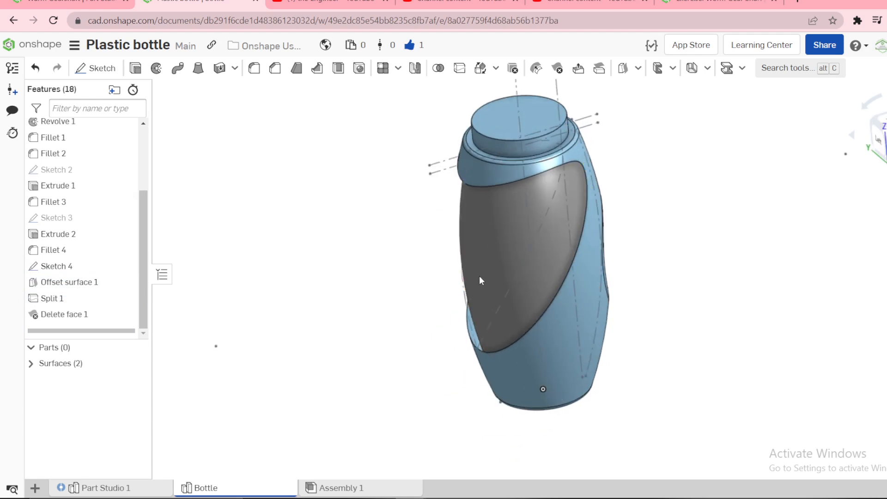
{"action": "left_click", "coordinate": [492, 231]}
{"action": "left_click", "coordinate": [395, 247]}
{"action": "right_click_drag", "start_coordinate": [396, 247], "coordinate": [463, 267]}
{"action": "left_click", "coordinate": [540, 237]}
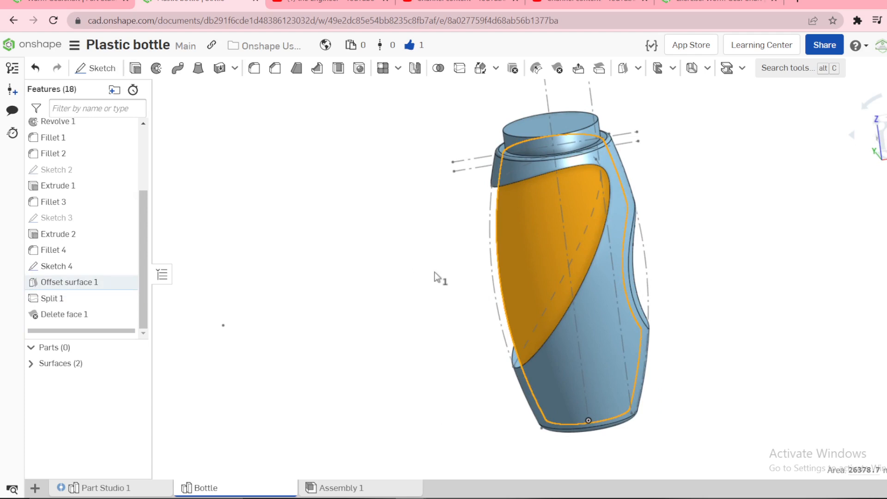
{"action": "left_click", "coordinate": [131, 489]}
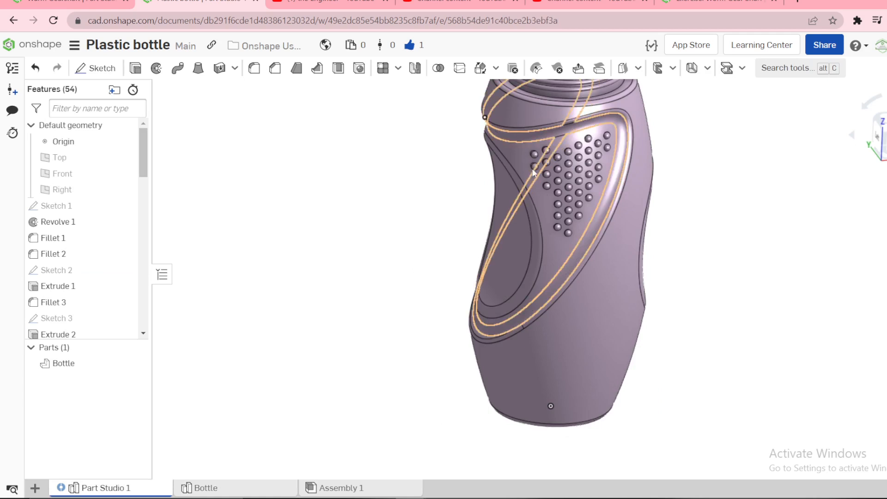
{"action": "left_click", "coordinate": [554, 252]}
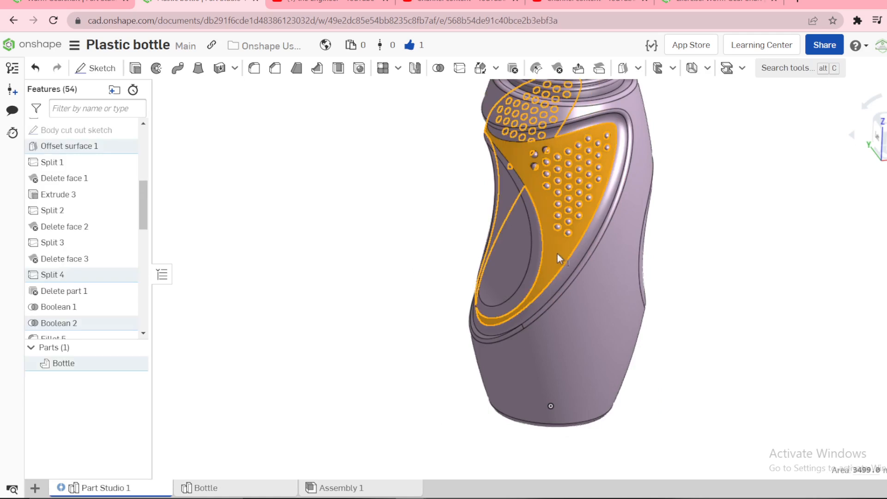
{"action": "left_click", "coordinate": [205, 488]}
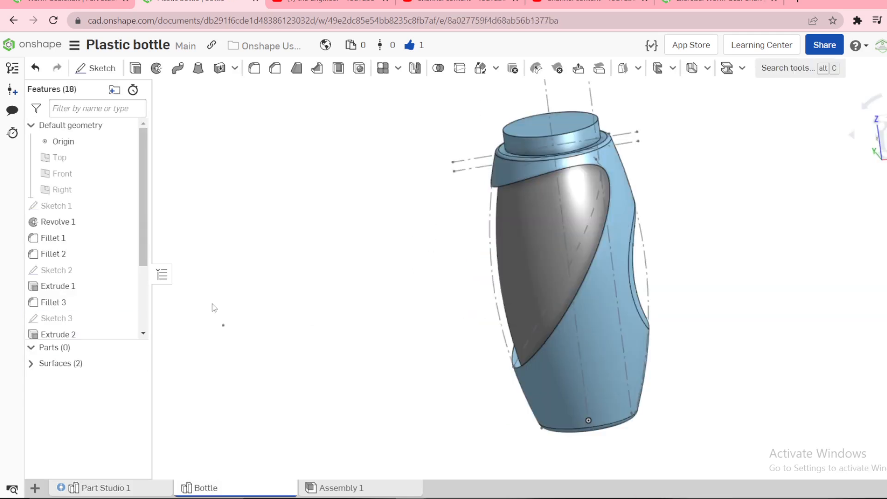
{"action": "scroll", "coordinate": [138, 331], "scroll_direction": "down", "scroll_amount": 3}
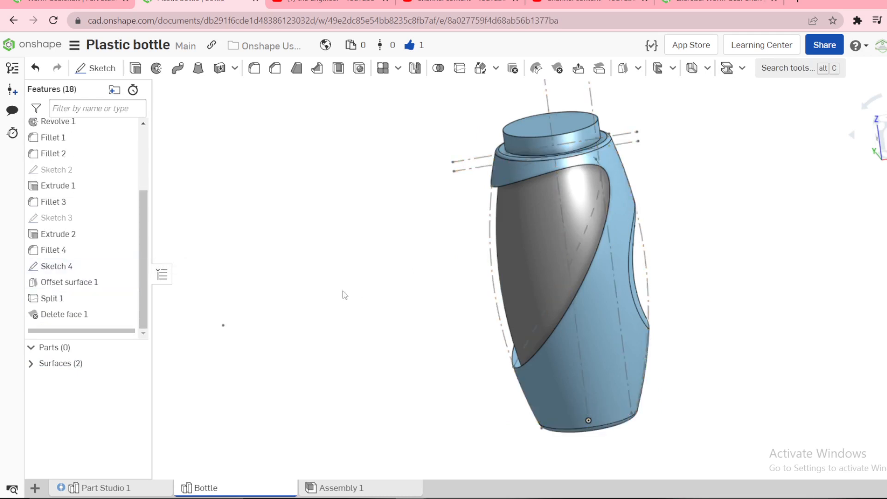
Extrude the Sketch 4 spline as a new blind surface, symmetric, with a depth of 144 mm, hiding the other surfaces while selecting the curve.
{"action": "right_click_drag", "start_coordinate": [342, 291], "coordinate": [268, 320]}
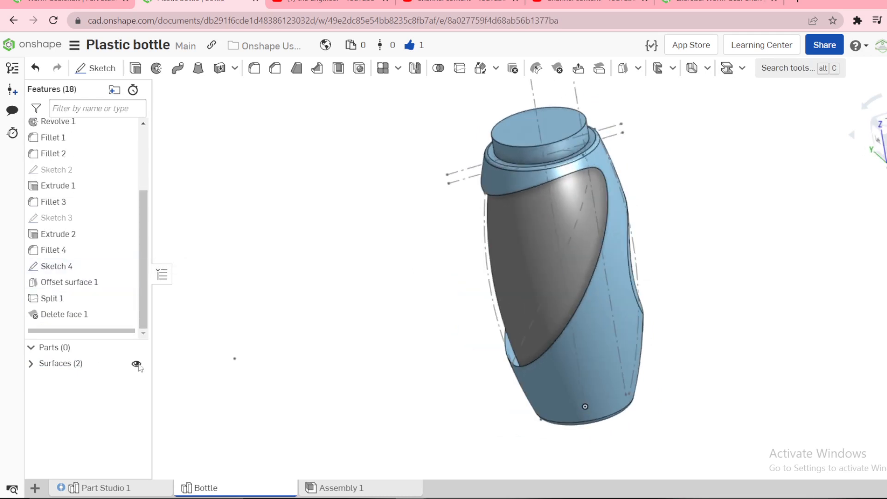
{"action": "left_click", "coordinate": [136, 365]}
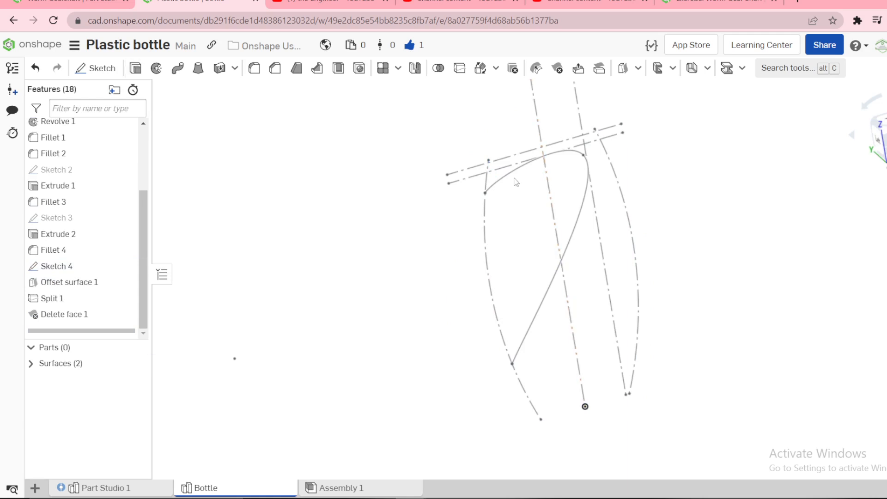
{"action": "key", "text": "shift+e"}
{"action": "left_click", "coordinate": [255, 109]}
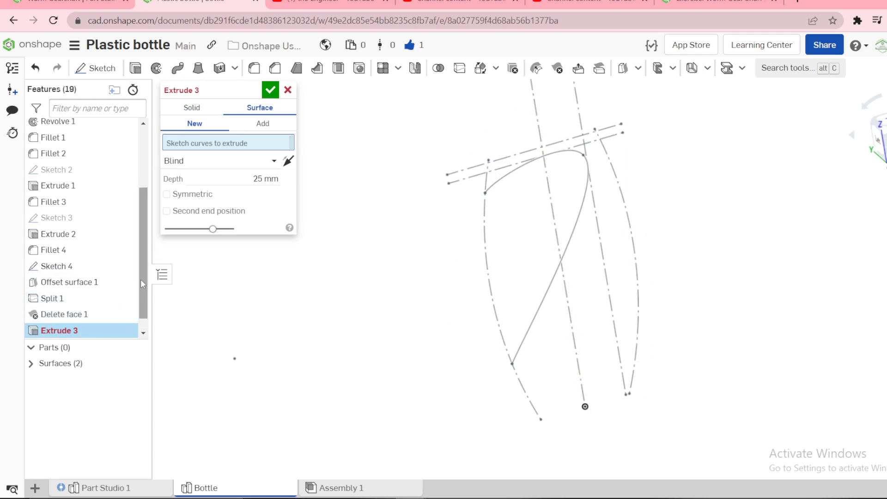
{"action": "scroll", "coordinate": [126, 331], "scroll_direction": "down", "scroll_amount": 1}
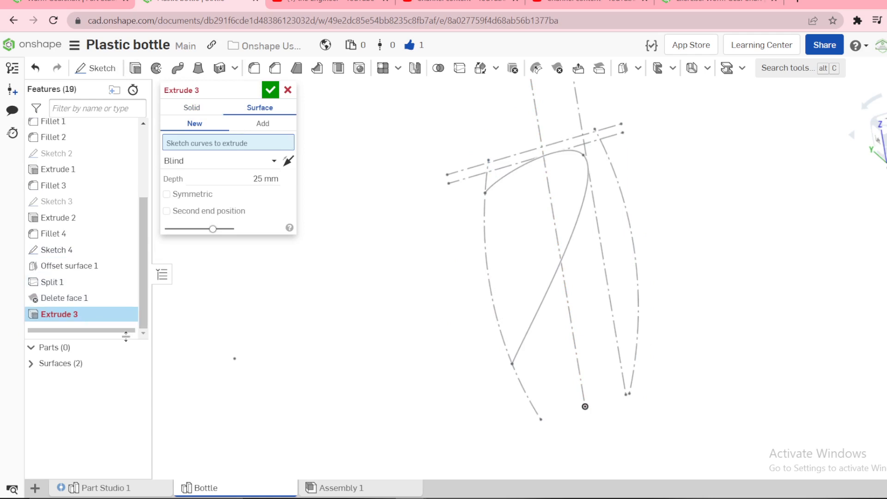
{"action": "left_click", "coordinate": [65, 251]}
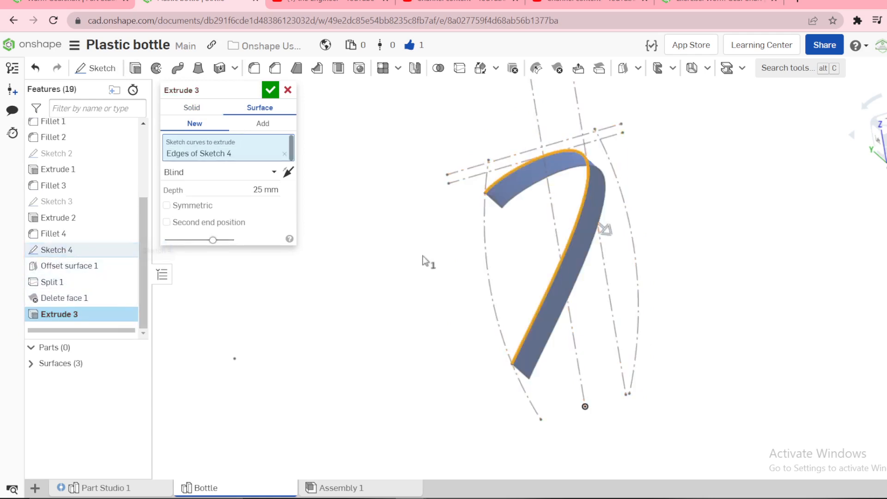
{"action": "left_click", "coordinate": [204, 206]}
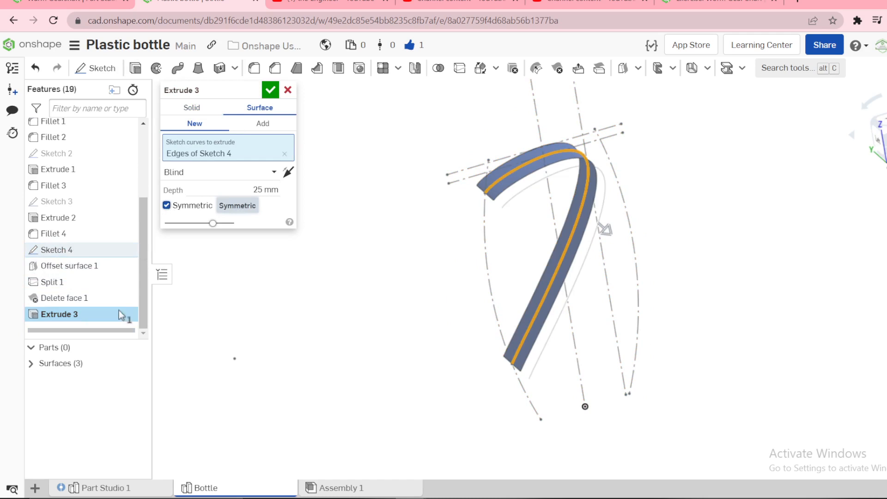
{"action": "left_click", "coordinate": [135, 365]}
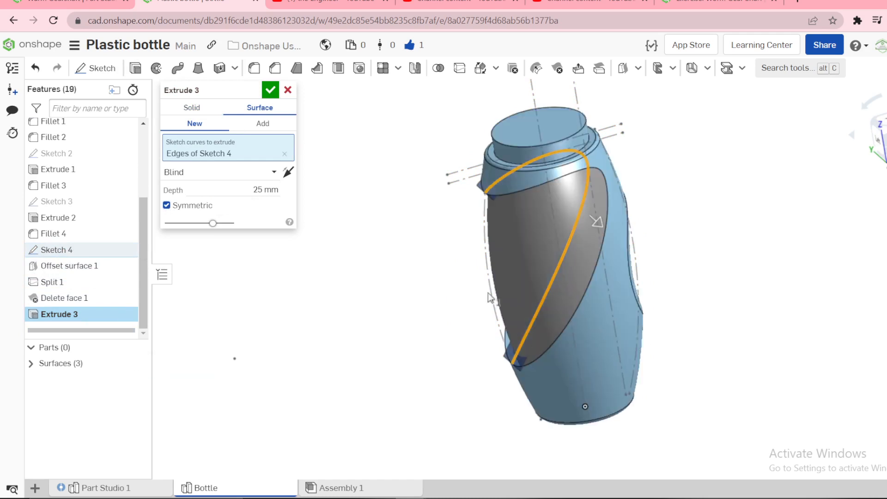
{"action": "left_click_drag", "start_coordinate": [606, 227], "coordinate": [315, 220]}
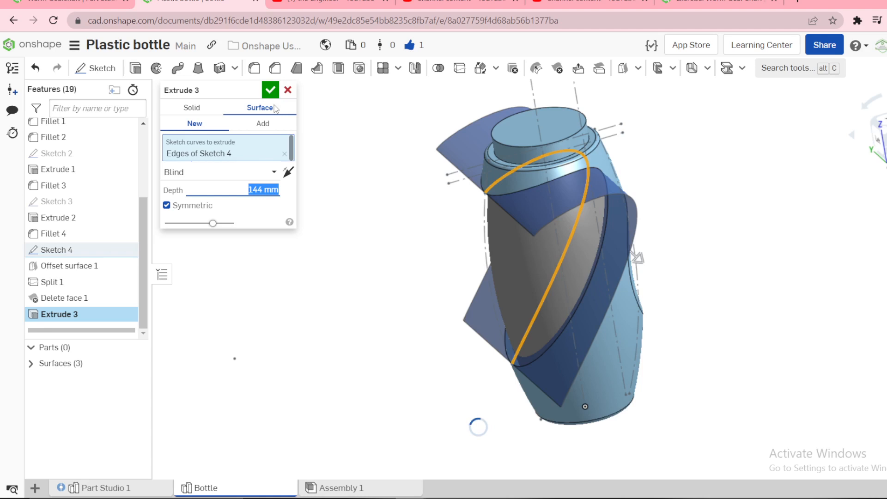
{"action": "left_click", "coordinate": [270, 89]}
Rename Surface 1, the outer bottle body, as "Initial surface".
{"action": "right_click_drag", "start_coordinate": [389, 267], "coordinate": [401, 249]}
{"action": "scroll", "coordinate": [550, 202], "scroll_direction": "up", "scroll_amount": 5}
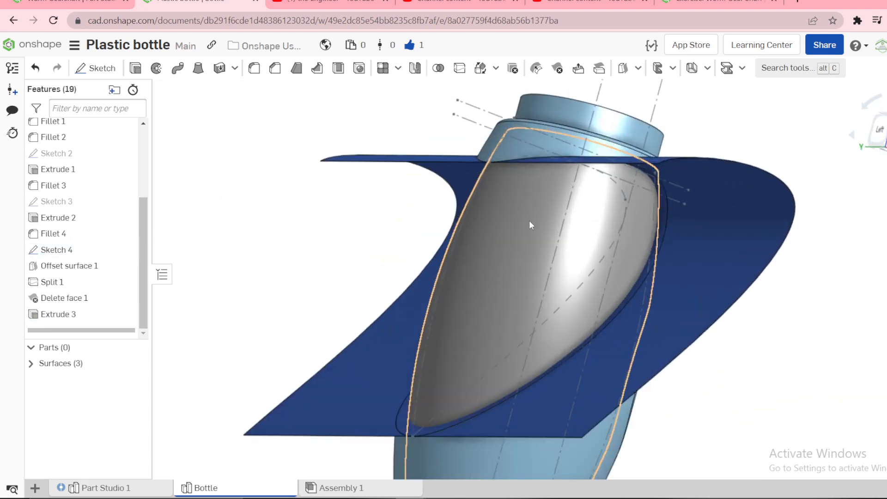
{"action": "right_click_drag", "start_coordinate": [528, 226], "coordinate": [550, 267]}
{"action": "scroll", "coordinate": [504, 248], "scroll_direction": "down", "scroll_amount": 5}
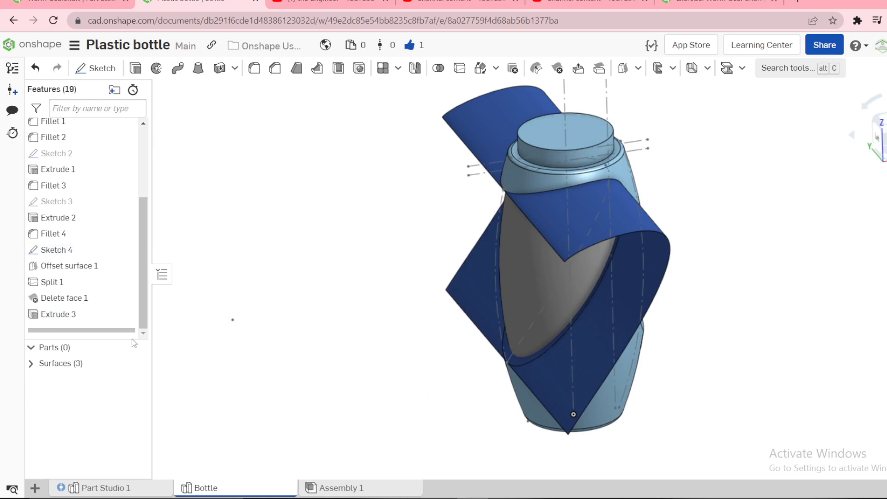
{"action": "left_click", "coordinate": [31, 364]}
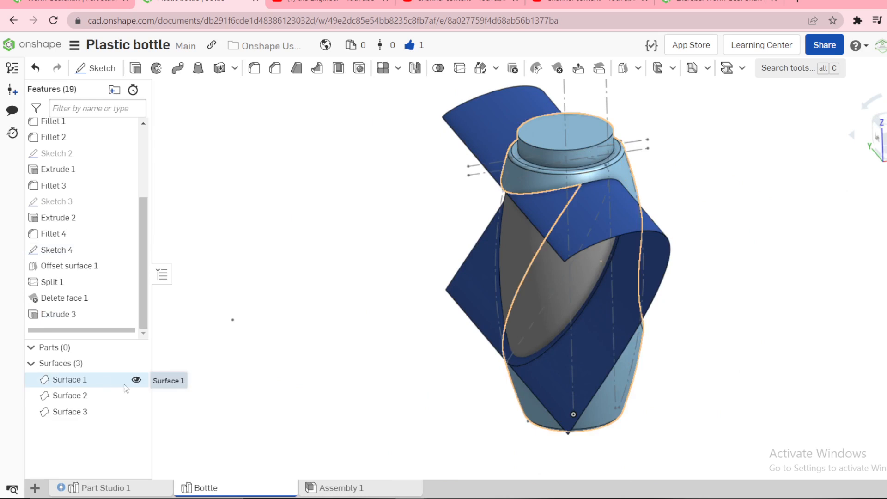
{"action": "right_click", "coordinate": [99, 388]}
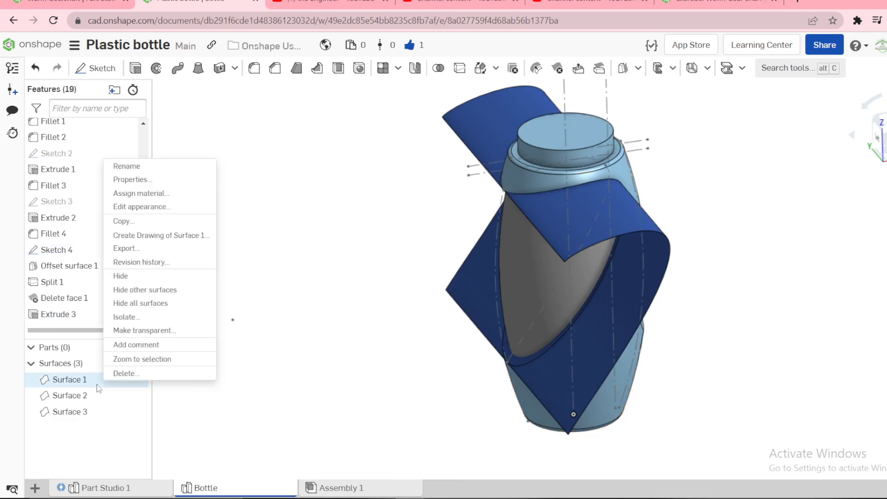
{"action": "left_click", "coordinate": [130, 167]}
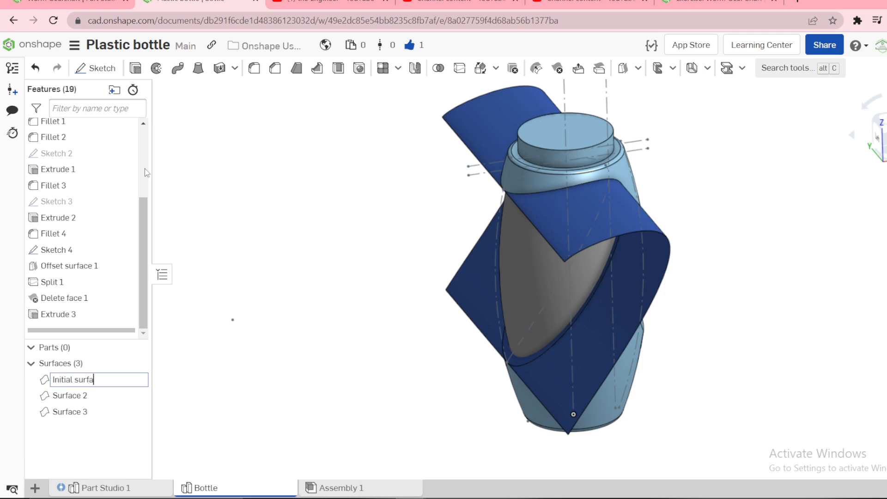
{"action": "key", "text": "Return"}
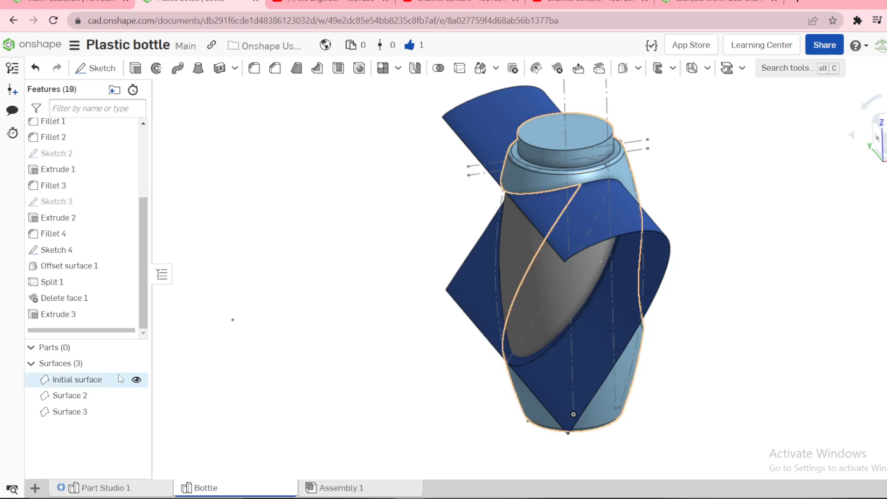
Hide the Initial surface and Sketch 4 to expose the inner offset surface and the extruded surface.
{"action": "left_click", "coordinate": [136, 380]}
{"action": "mouse_move", "coordinate": [413, 259]}
{"action": "right_mouse_down"}
{"action": "mouse_move", "coordinate": [410, 242]}
{"action": "mouse_move", "coordinate": [401, 268]}
{"action": "right_mouse_up"}
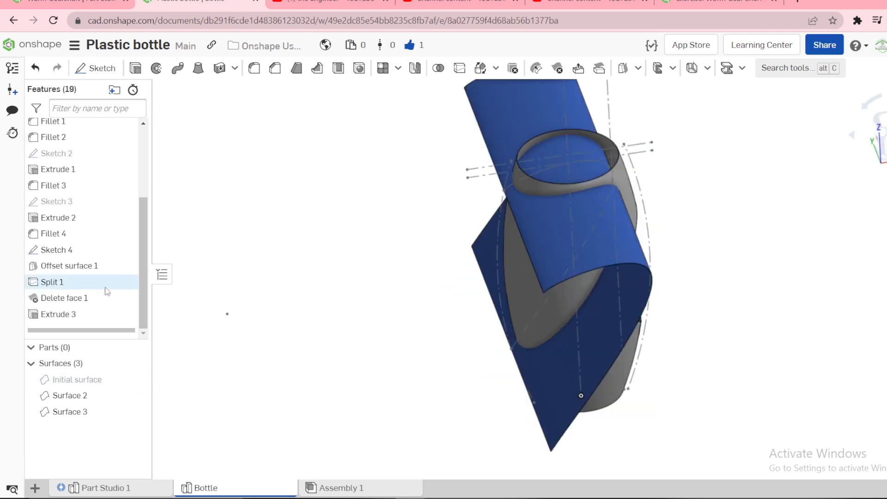
{"action": "left_click", "coordinate": [126, 250]}
Split the inner offset Surface 2 with the extruded Surface 3, keeping the tool and both sides.
{"action": "scroll", "coordinate": [667, 140], "scroll_direction": "up", "scroll_amount": 4}
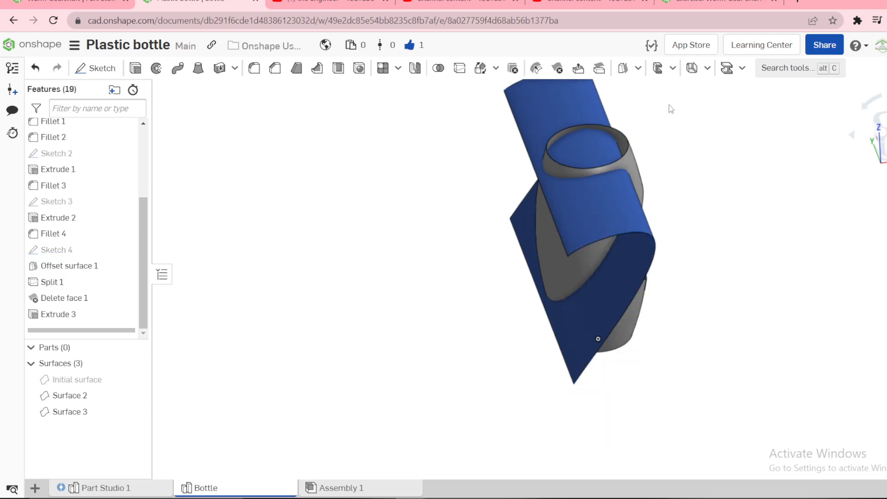
{"action": "right_click_drag", "start_coordinate": [626, 199], "coordinate": [638, 185]}
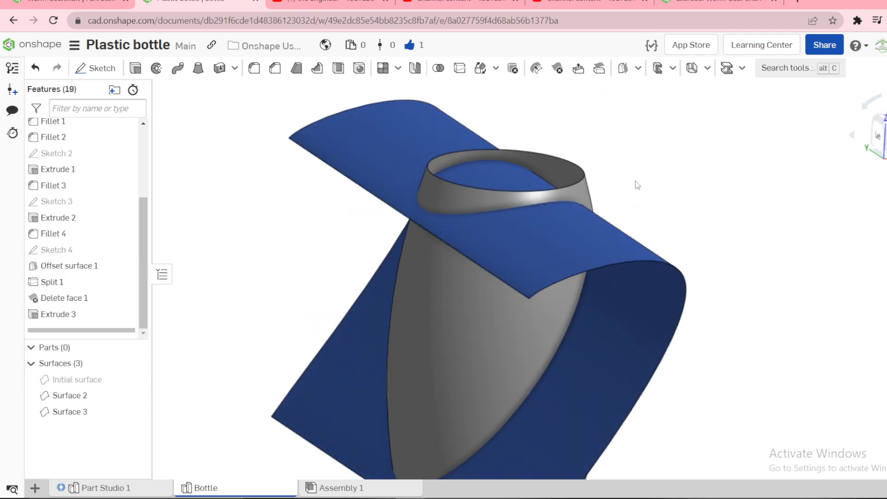
{"action": "right_click_drag", "start_coordinate": [451, 254], "coordinate": [558, 224]}
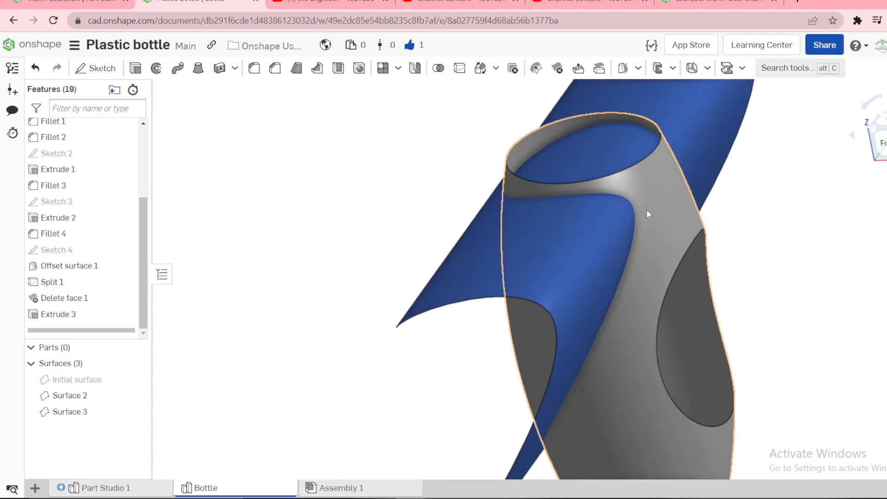
{"action": "right_click_drag", "start_coordinate": [640, 318], "coordinate": [634, 286]}
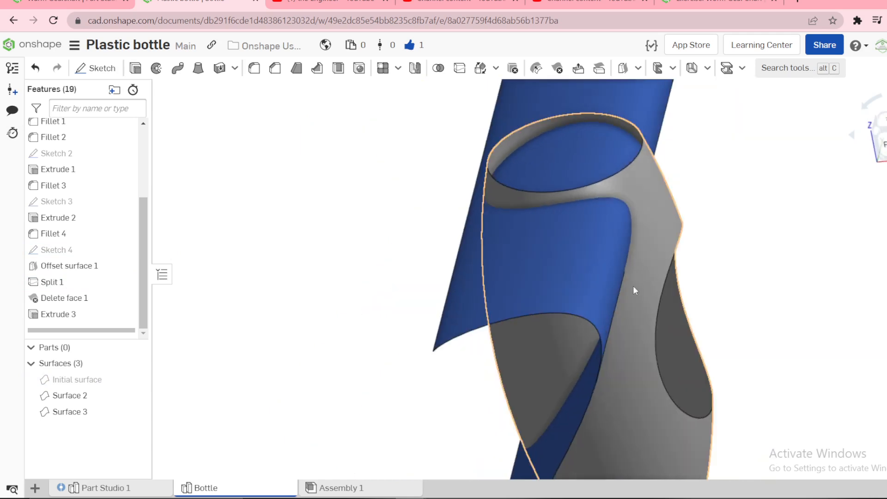
{"action": "left_click", "coordinate": [460, 68]}
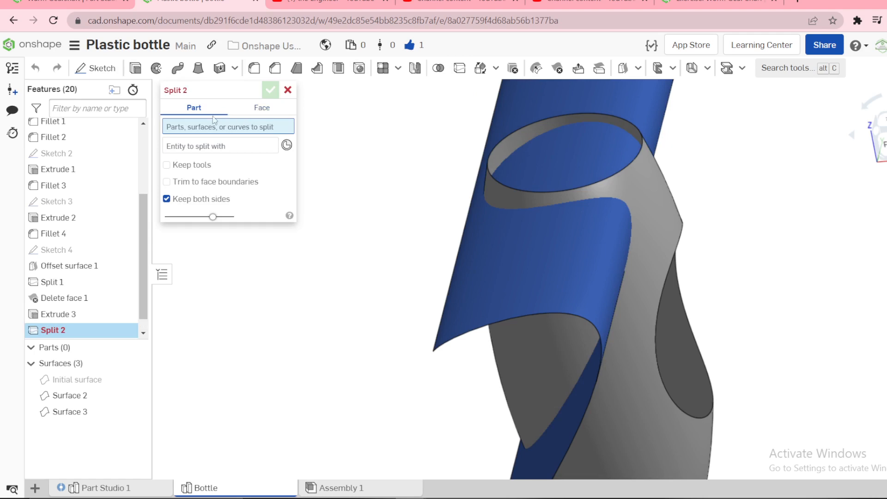
{"action": "left_click", "coordinate": [646, 202]}
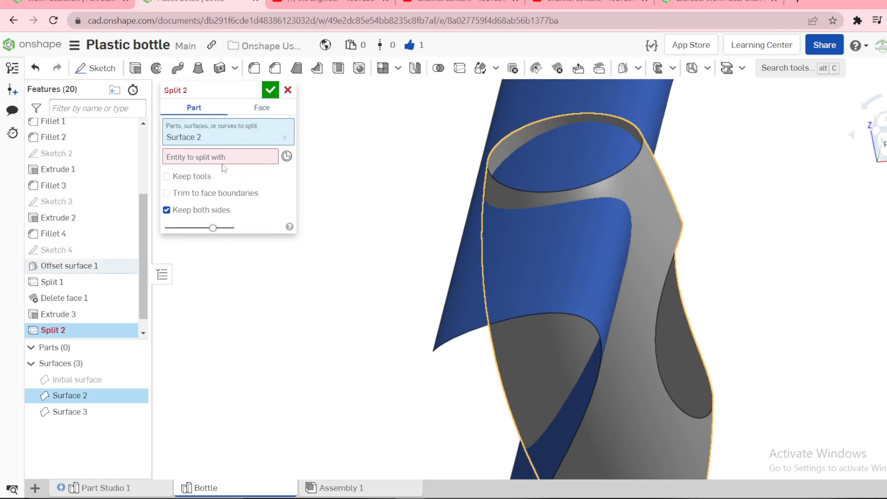
{"action": "left_click", "coordinate": [468, 283]}
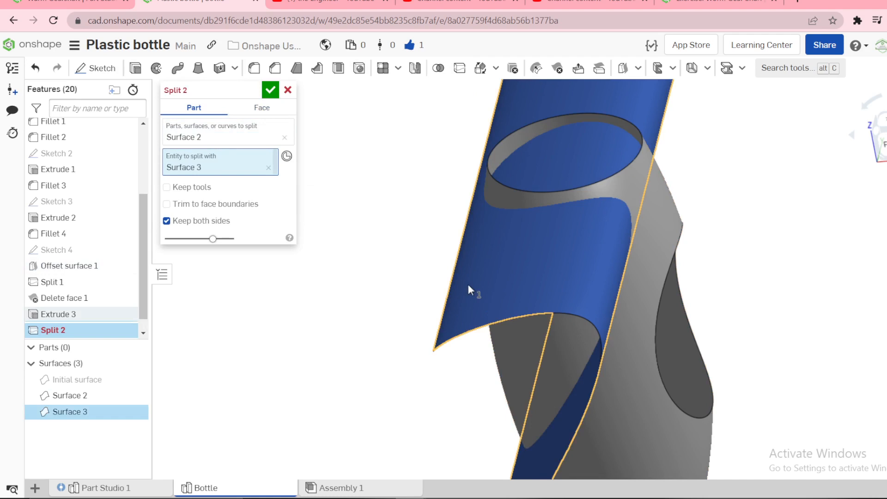
{"action": "left_click", "coordinate": [167, 187]}
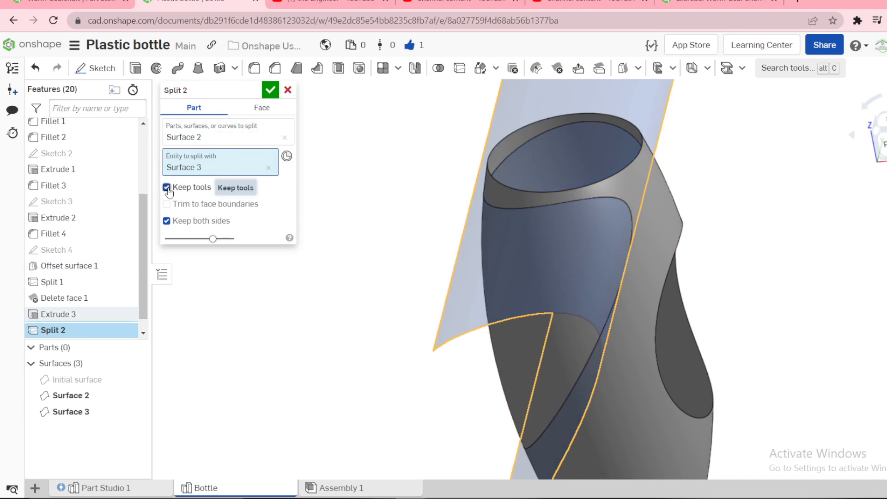
{"action": "left_click", "coordinate": [269, 92]}
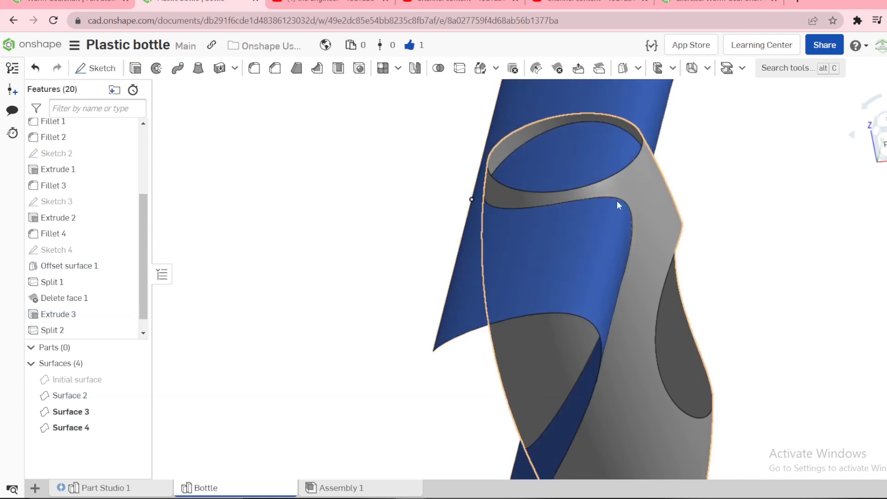
Delete the split portion of the offset surface outside the spline recess, with the neck opening, using Delete part.
{"action": "left_click", "coordinate": [652, 198]}
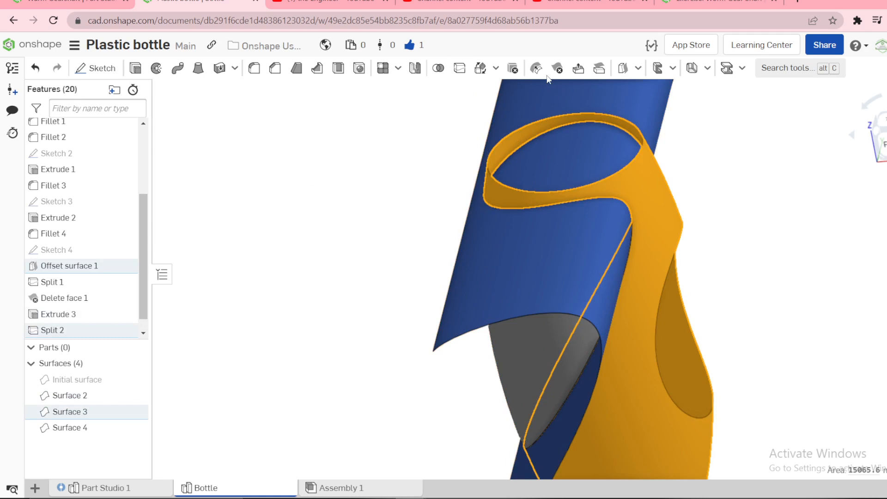
{"action": "left_click", "coordinate": [512, 70]}
{"action": "left_click", "coordinate": [271, 91]}
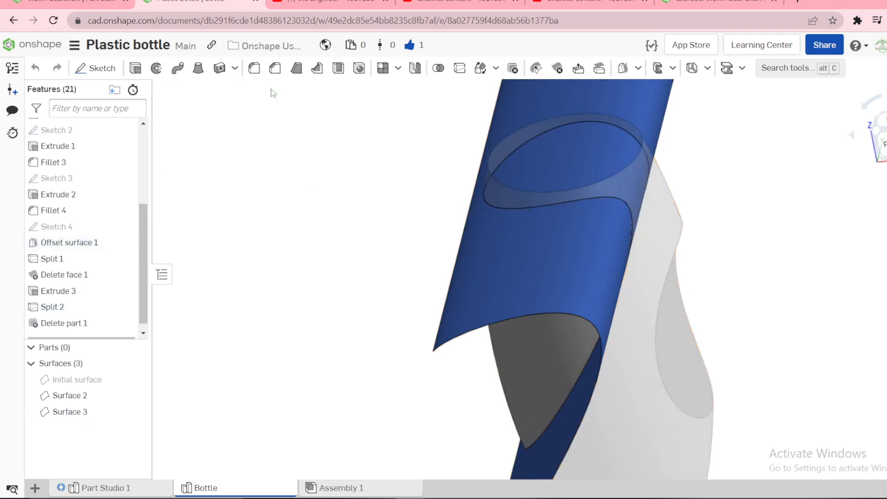
Split the extruded Surface 2 with the trimmed offset Surface 3, keeping both sides but not the tool.
{"action": "mouse_move", "coordinate": [395, 320]}
{"action": "right_mouse_down"}
{"action": "mouse_move", "coordinate": [380, 331]}
{"action": "mouse_move", "coordinate": [342, 302]}
{"action": "mouse_move", "coordinate": [428, 299]}
{"action": "mouse_move", "coordinate": [412, 290]}
{"action": "mouse_move", "coordinate": [380, 310]}
{"action": "mouse_move", "coordinate": [434, 293]}
{"action": "mouse_move", "coordinate": [510, 324]}
{"action": "right_mouse_up"}
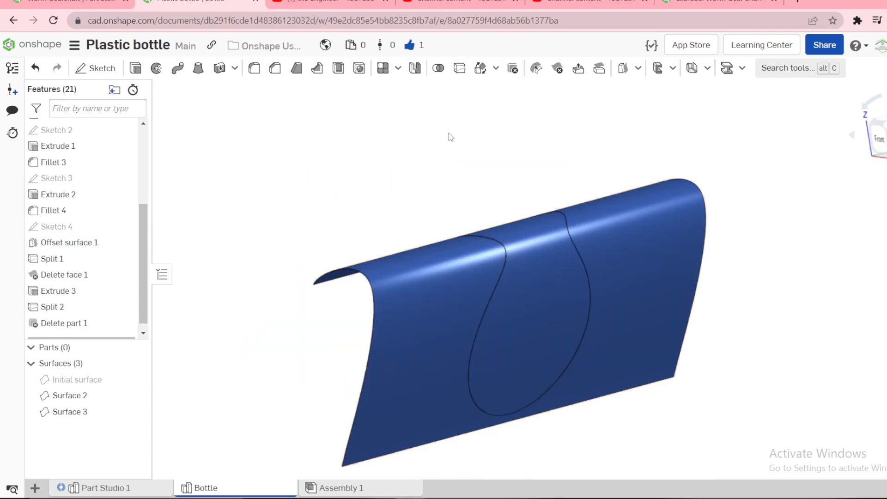
{"action": "right_click_drag", "start_coordinate": [422, 185], "coordinate": [488, 177]}
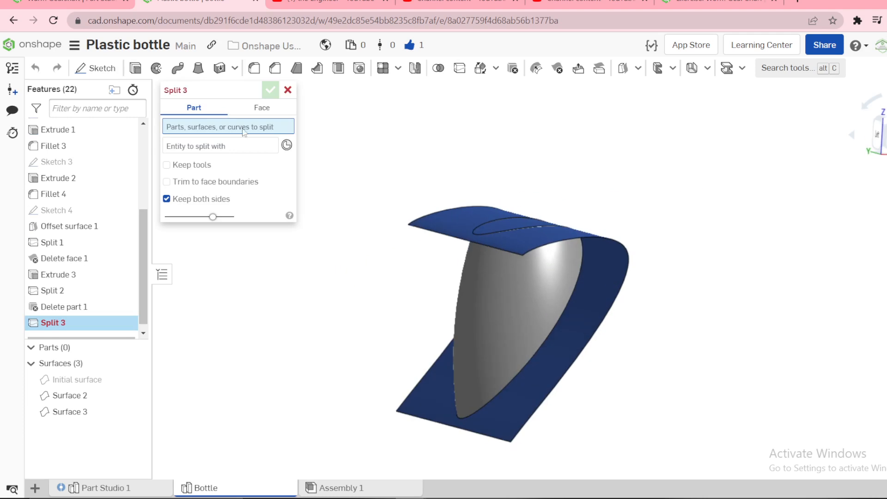
{"action": "left_click", "coordinate": [502, 293]}
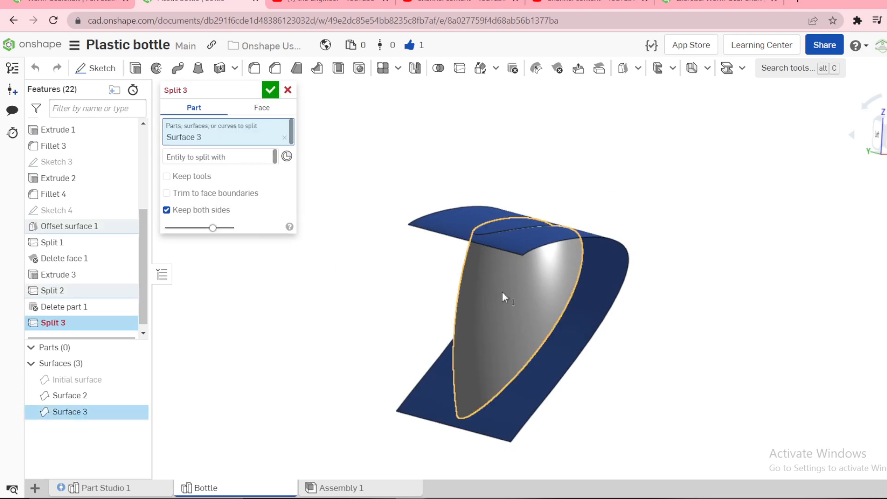
{"action": "left_click", "coordinate": [271, 156]}
{"action": "left_click", "coordinate": [283, 138]}
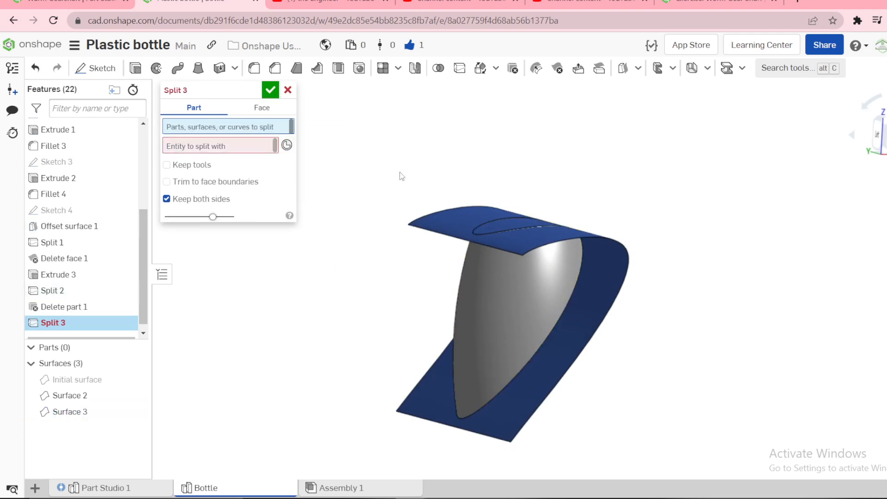
{"action": "left_click", "coordinate": [416, 226]}
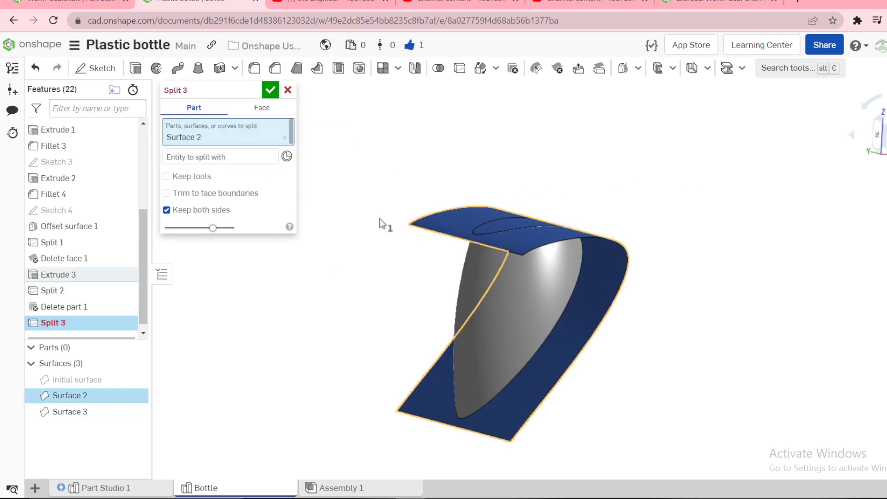
{"action": "left_click", "coordinate": [505, 289]}
{"action": "right_click_drag", "start_coordinate": [450, 297], "coordinate": [422, 291]}
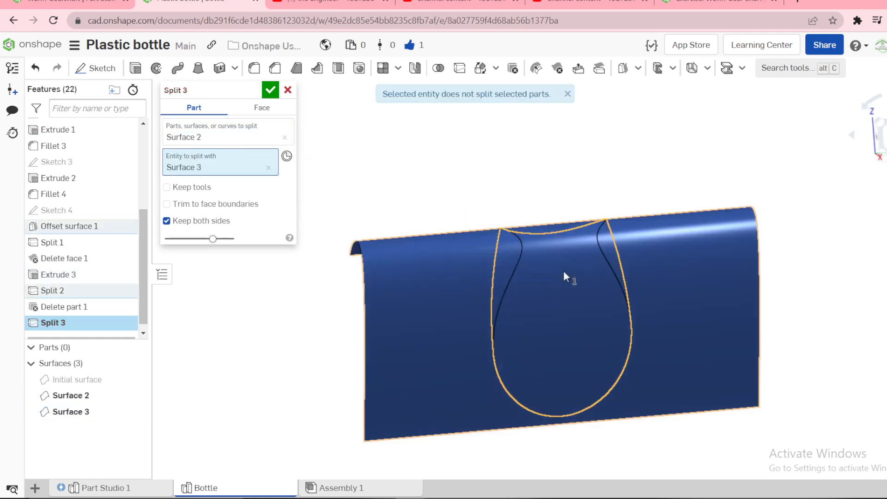
{"action": "left_click", "coordinate": [270, 90]}
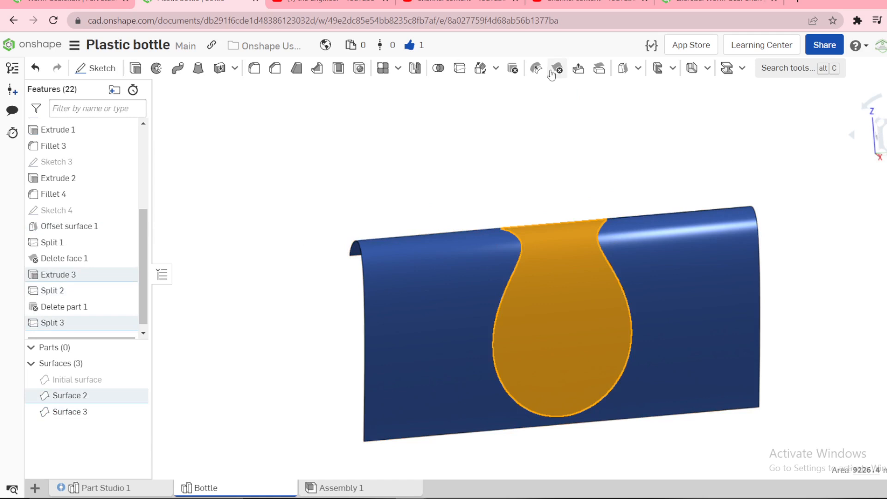
Try deleting the portion of the extruded surface inside the spline outline with Delete part, and remove that feature.
{"action": "left_click", "coordinate": [510, 71]}
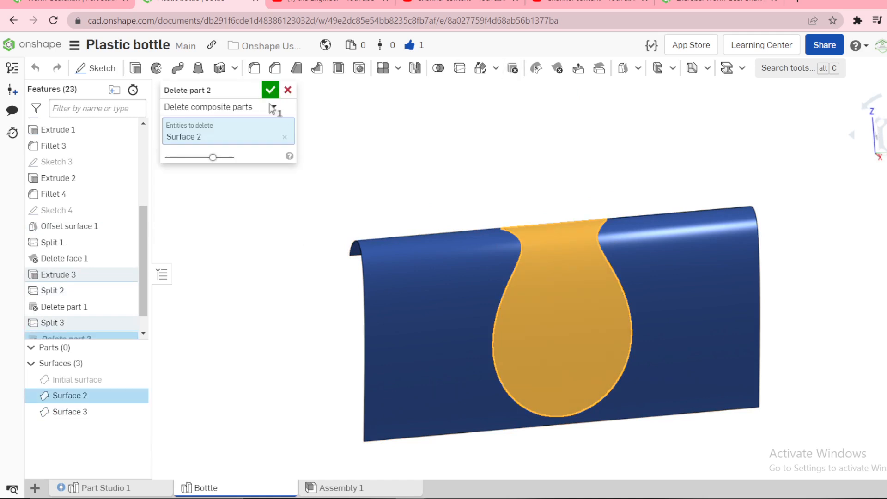
{"action": "left_click", "coordinate": [270, 90]}
{"action": "right_click_drag", "start_coordinate": [406, 167], "coordinate": [502, 209]}
{"action": "right_click", "coordinate": [81, 324]}
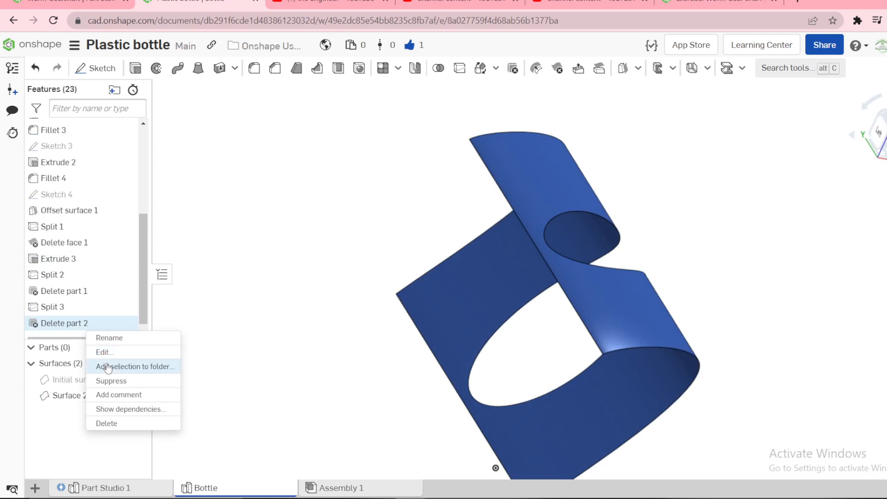
{"action": "left_click", "coordinate": [115, 425]}
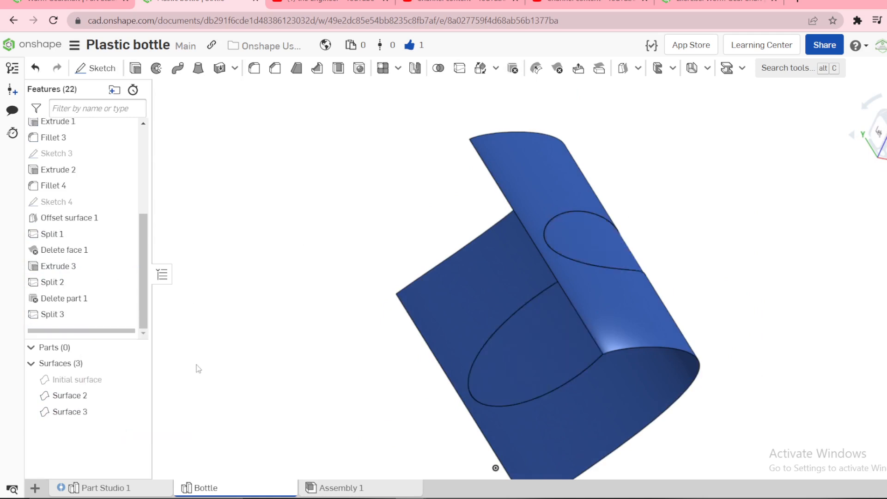
Edit Split 3 to keep the offset surface used as the splitting tool.
{"action": "right_click_drag", "start_coordinate": [442, 275], "coordinate": [347, 253]}
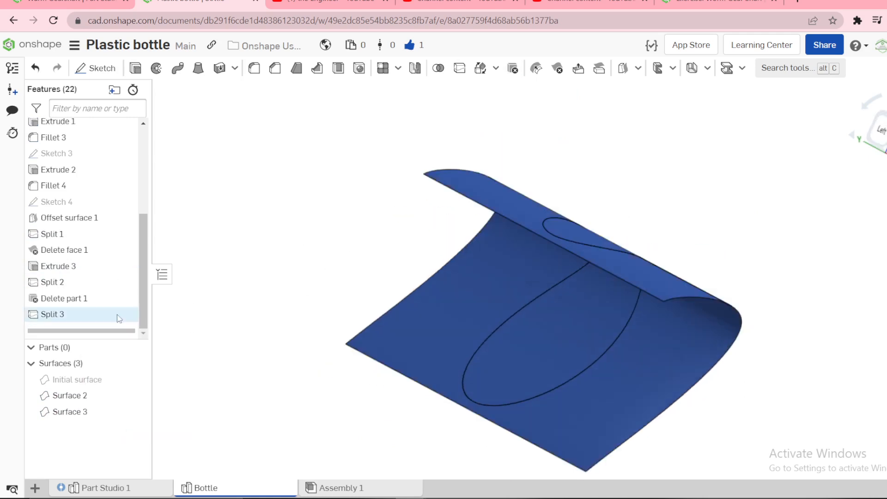
{"action": "right_click", "coordinate": [81, 317]}
{"action": "left_click", "coordinate": [95, 341]}
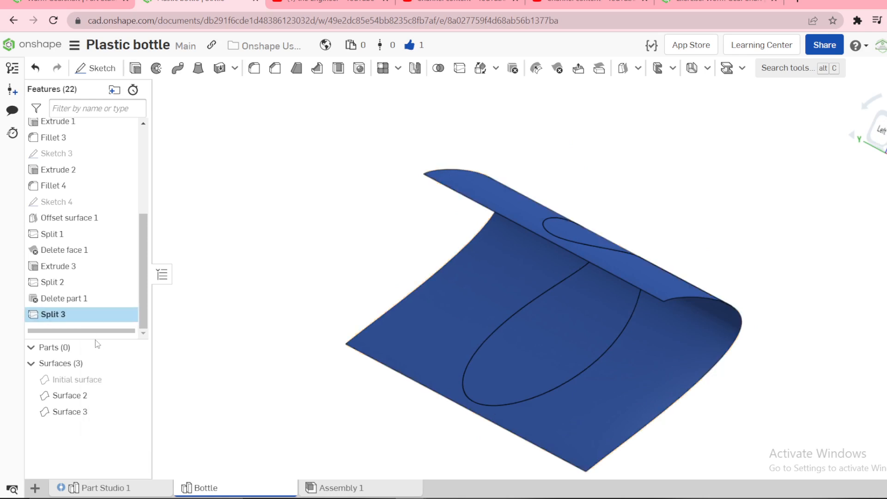
{"action": "left_click", "coordinate": [167, 187]}
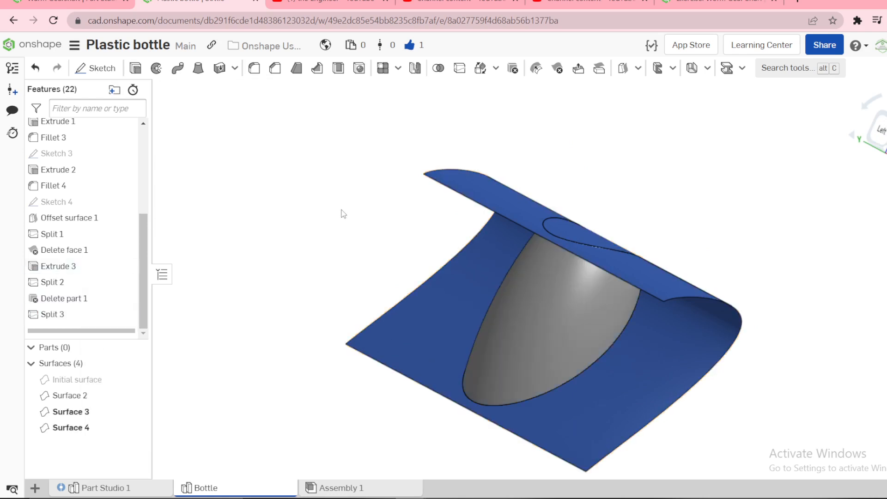
Delete Surface 3, the split portion of the extruded surface inside the spline outline, using Delete part.
{"action": "right_click_drag", "start_coordinate": [340, 210], "coordinate": [267, 211]}
{"action": "left_click", "coordinate": [592, 302]}
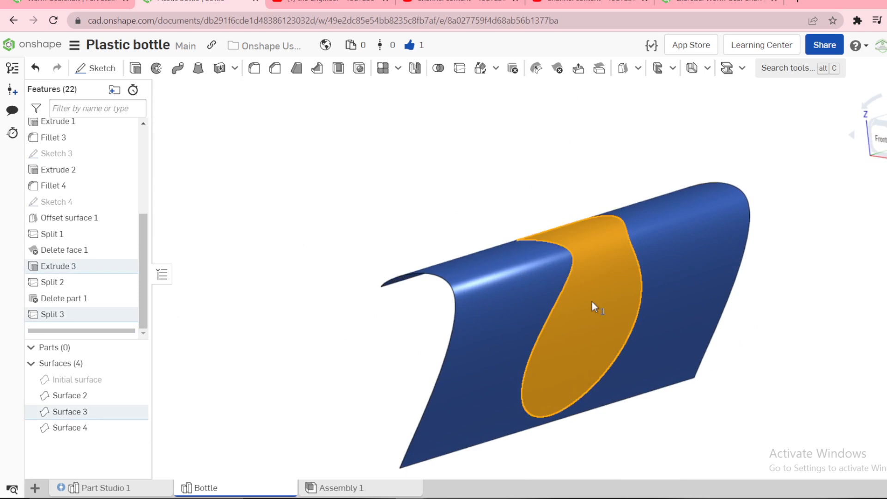
{"action": "right_click_drag", "start_coordinate": [592, 301], "coordinate": [554, 88]}
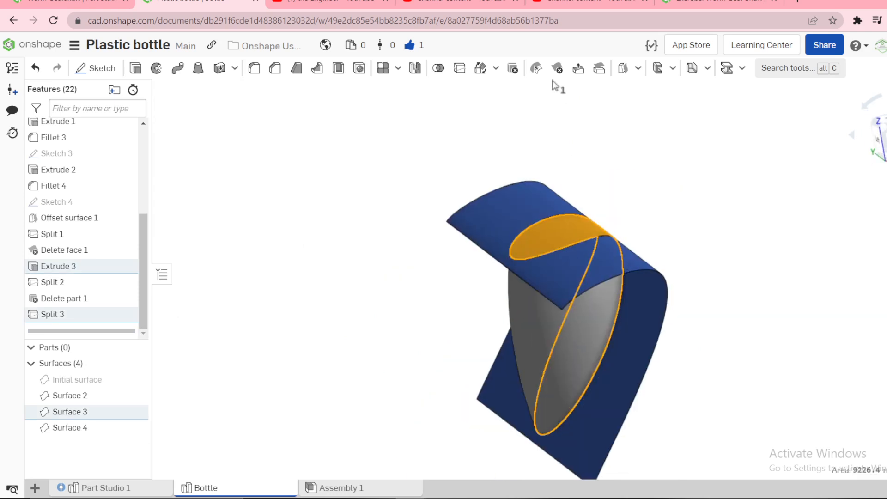
{"action": "left_click", "coordinate": [512, 76]}
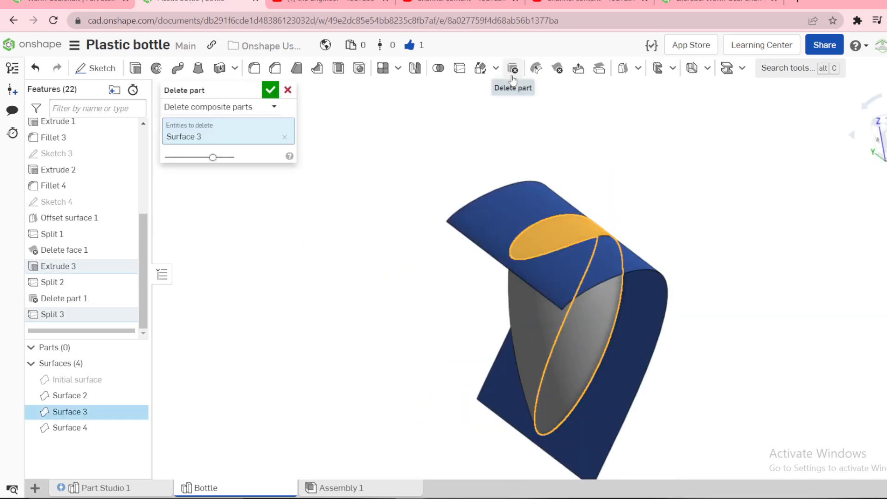
{"action": "left_click", "coordinate": [273, 92]}
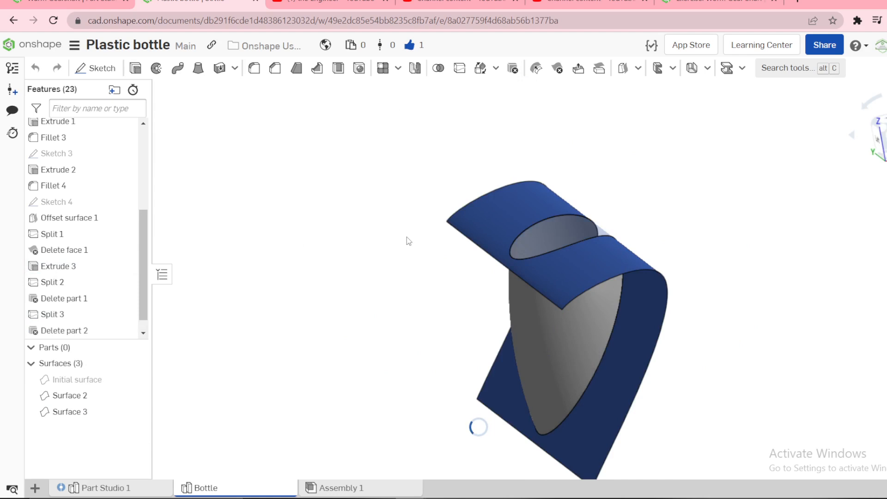
Show the Initial surface and examine where the bottle body meets the extruded surface around the recess.
{"action": "mouse_move", "coordinate": [406, 237]}
{"action": "right_mouse_down"}
{"action": "mouse_move", "coordinate": [319, 251]}
{"action": "mouse_move", "coordinate": [461, 242]}
{"action": "mouse_move", "coordinate": [406, 251]}
{"action": "right_mouse_up"}
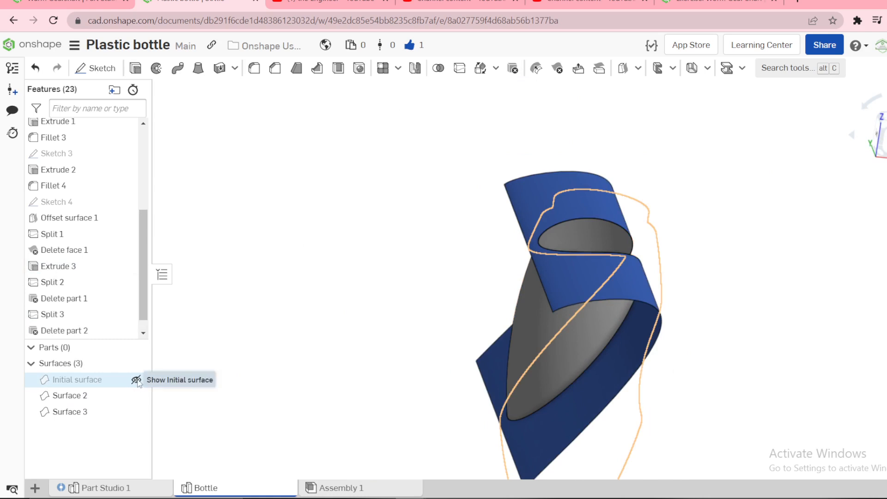
{"action": "left_click", "coordinate": [136, 380]}
{"action": "right_click_drag", "start_coordinate": [395, 278], "coordinate": [474, 260]}
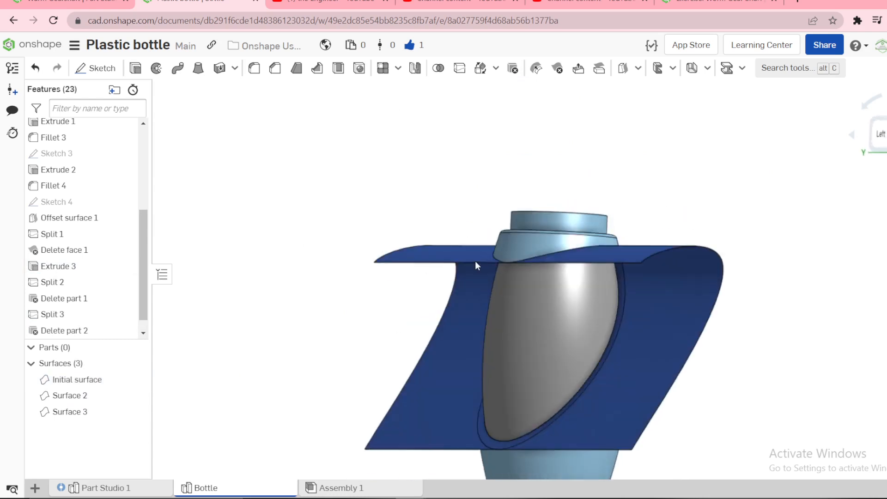
{"action": "right_click_drag", "start_coordinate": [352, 258], "coordinate": [318, 293]}
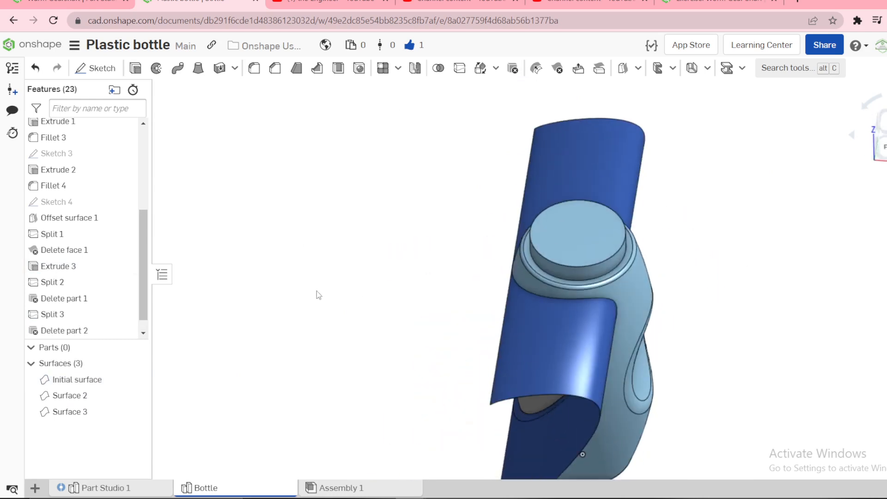
{"action": "right_click", "coordinate": [543, 323]}
{"action": "left_click", "coordinate": [428, 327]}
{"action": "right_click_drag", "start_coordinate": [523, 285], "coordinate": [479, 236]}
{"action": "scroll", "coordinate": [591, 258], "scroll_direction": "up", "scroll_amount": 5}
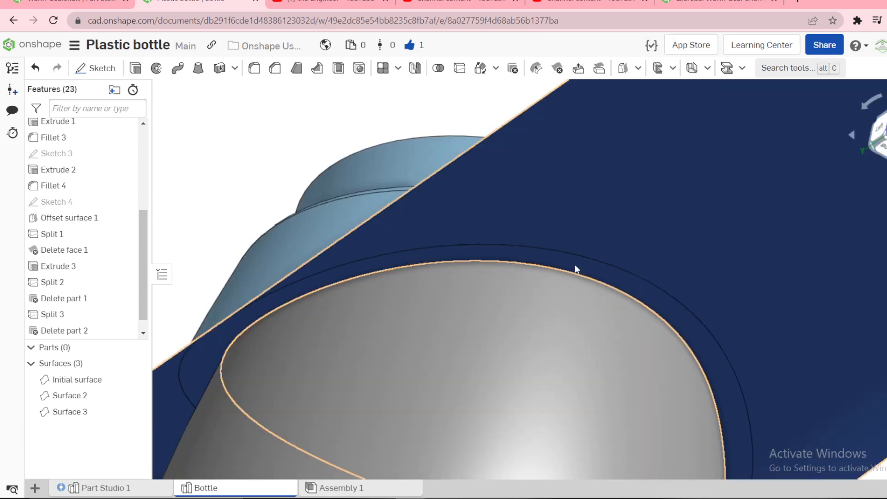
{"action": "right_click_drag", "start_coordinate": [574, 264], "coordinate": [463, 257]}
{"action": "scroll", "coordinate": [513, 234], "scroll_direction": "down", "scroll_amount": 3}
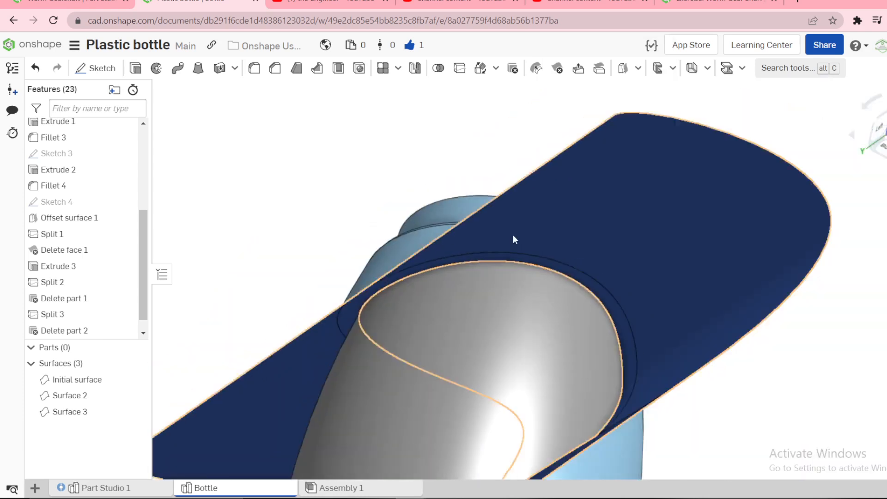
{"action": "right_click_drag", "start_coordinate": [514, 238], "coordinate": [519, 281]}
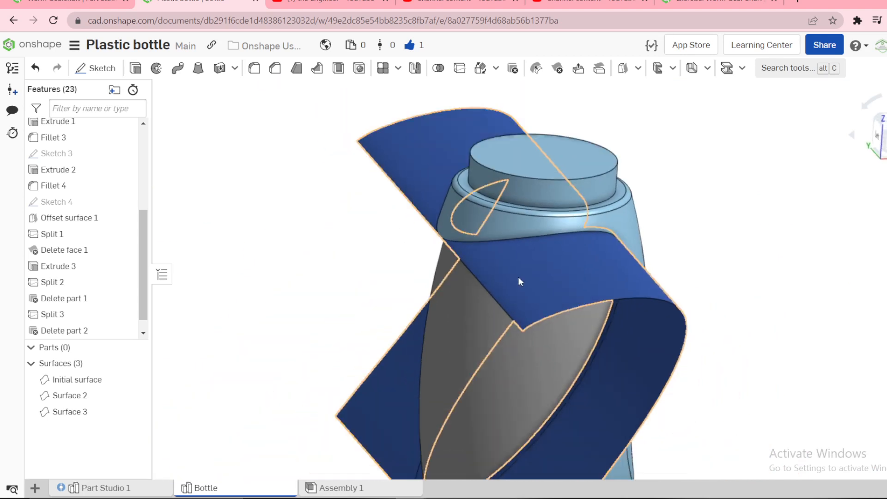
Split the extruded Surface 3 with the Initial surface, keeping the tool and both sides.
{"action": "left_click", "coordinate": [457, 72]}
{"action": "left_click", "coordinate": [490, 270]}
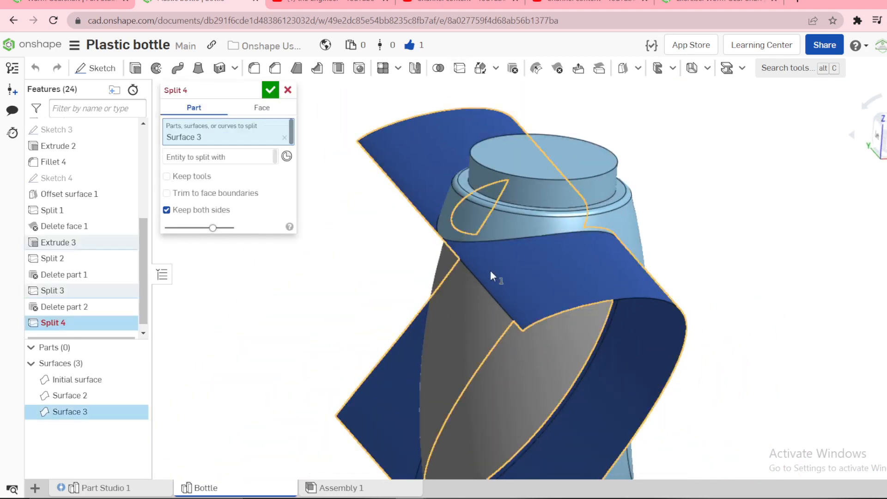
{"action": "left_click", "coordinate": [231, 158]}
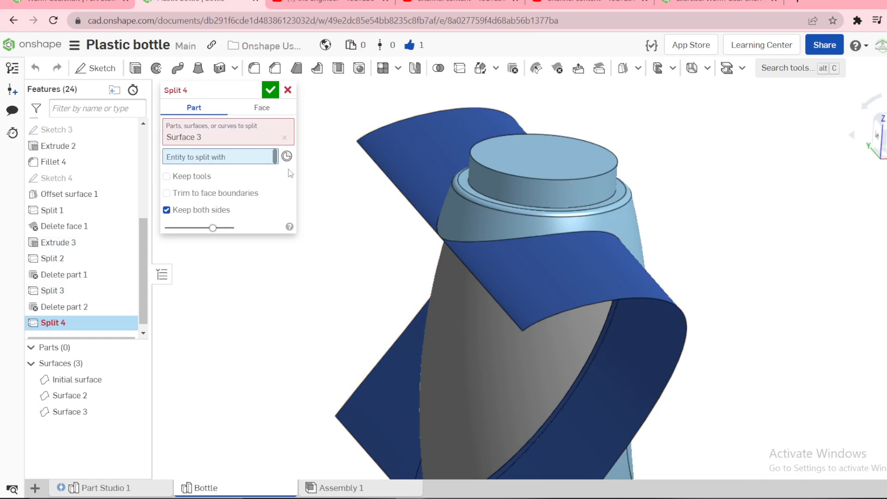
{"action": "left_click", "coordinate": [488, 222]}
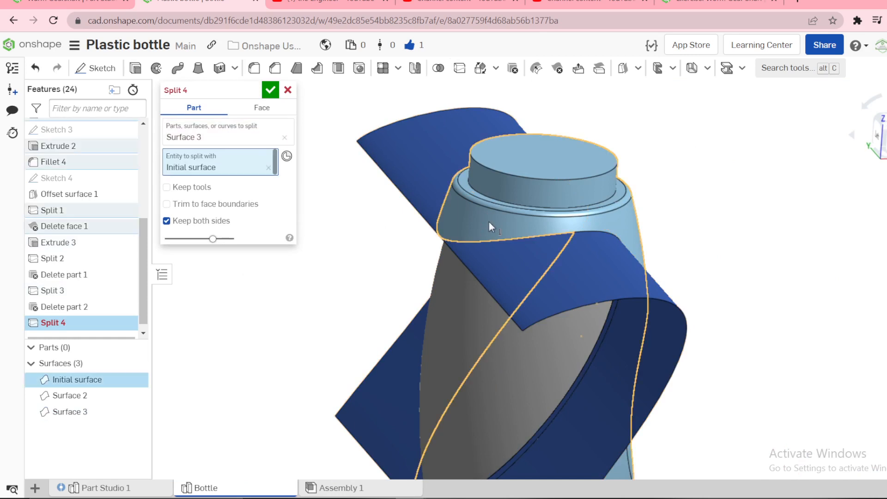
{"action": "left_click", "coordinate": [166, 187]}
{"action": "left_click", "coordinate": [270, 90]}
{"action": "left_click", "coordinate": [426, 145]}
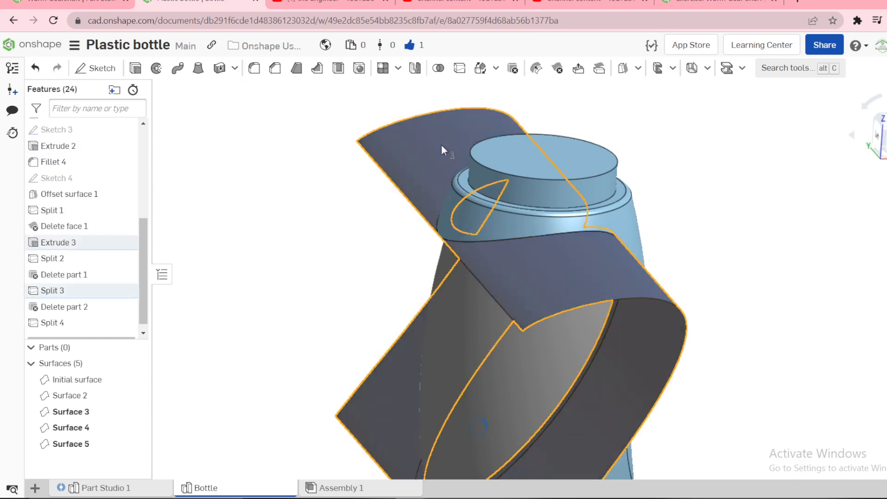
{"action": "left_click", "coordinate": [441, 145]}
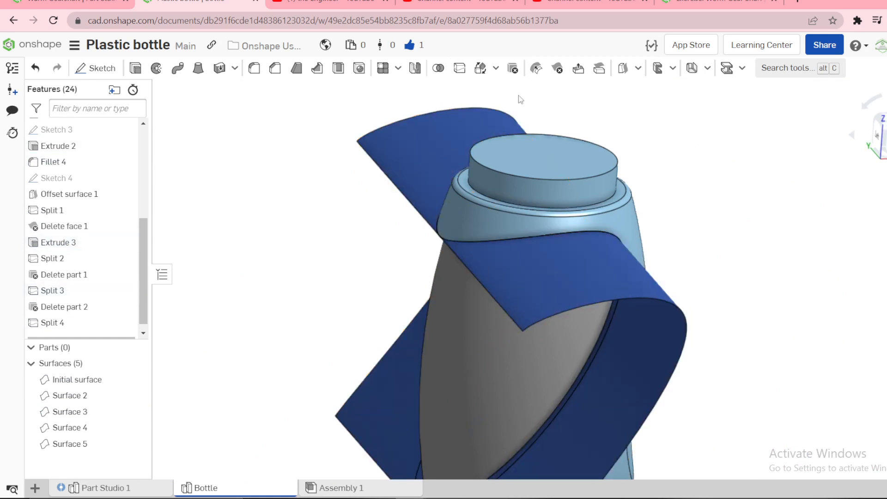
{"action": "left_click", "coordinate": [513, 70]}
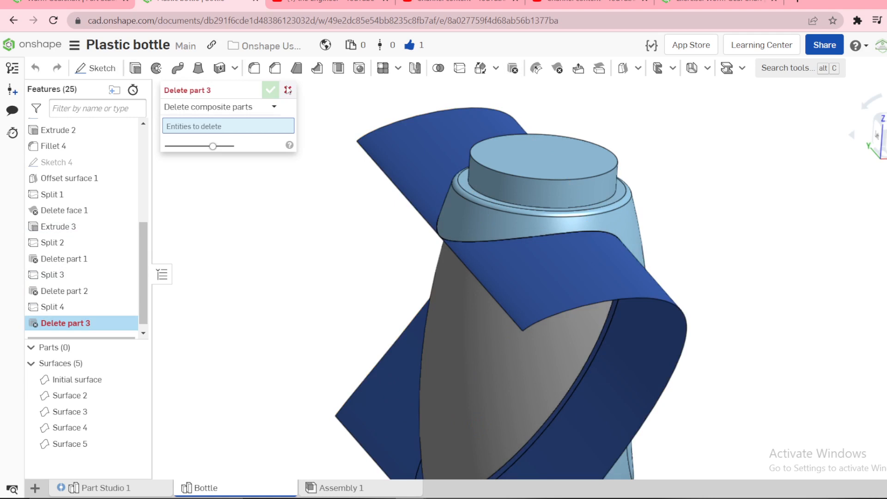
{"action": "left_click", "coordinate": [288, 90]}
Delete the two extruded faces extending outside the bottle body with Delete face, using the Leave open option.
{"action": "right_click_drag", "start_coordinate": [370, 185], "coordinate": [555, 249]}
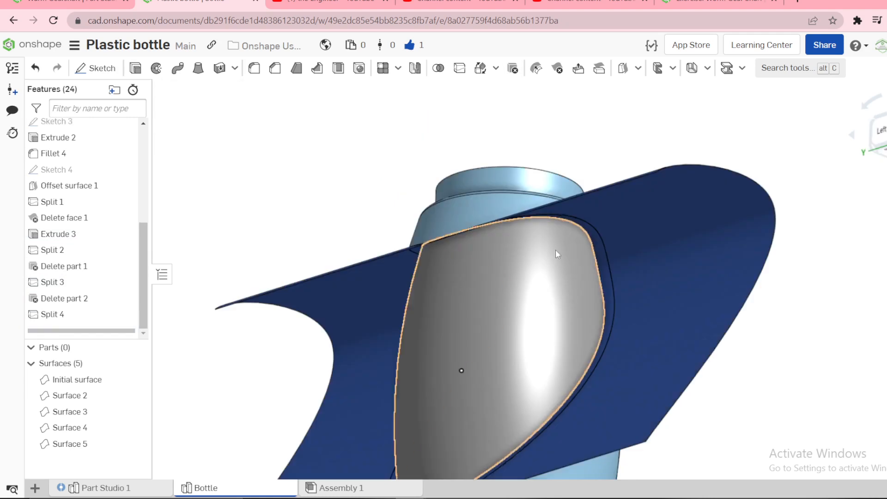
{"action": "left_click", "coordinate": [619, 241]}
{"action": "left_click", "coordinate": [554, 71]}
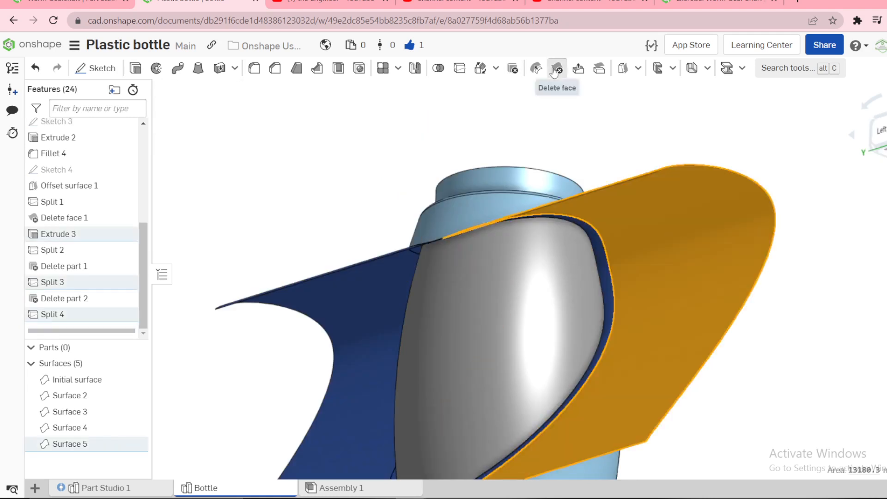
{"action": "left_click", "coordinate": [340, 304]}
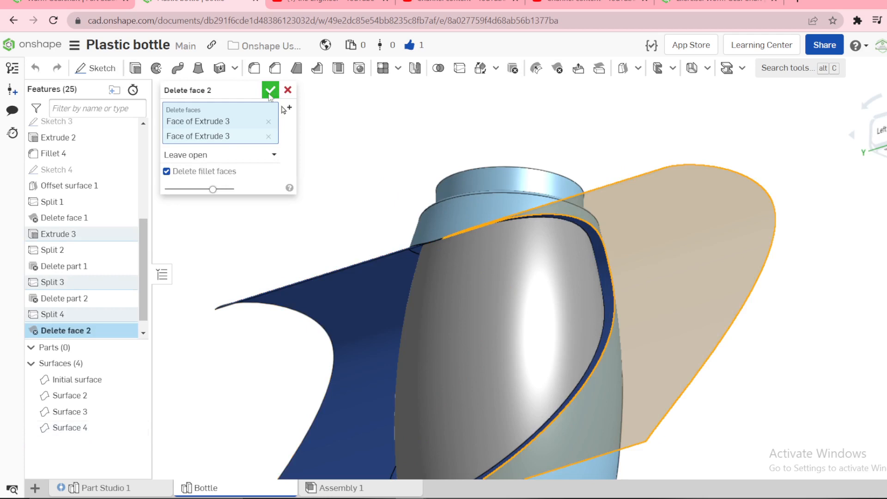
{"action": "left_click", "coordinate": [270, 90]}
Section the bottle along the Front plane to inspect the trimmed surfaces from inside.
{"action": "right_click_drag", "start_coordinate": [313, 208], "coordinate": [567, 248]}
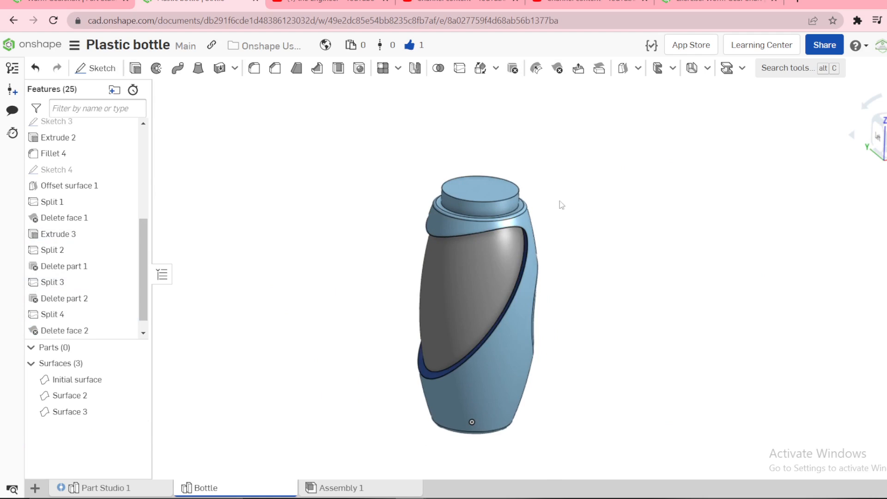
{"action": "key", "text": "shift+x"}
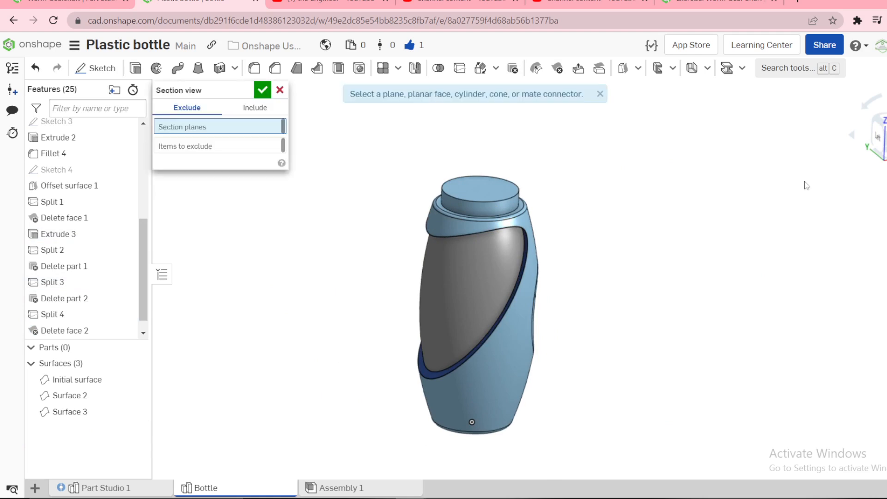
{"action": "left_click", "coordinate": [884, 138]}
{"action": "right_click_drag", "start_coordinate": [663, 255], "coordinate": [672, 276]}
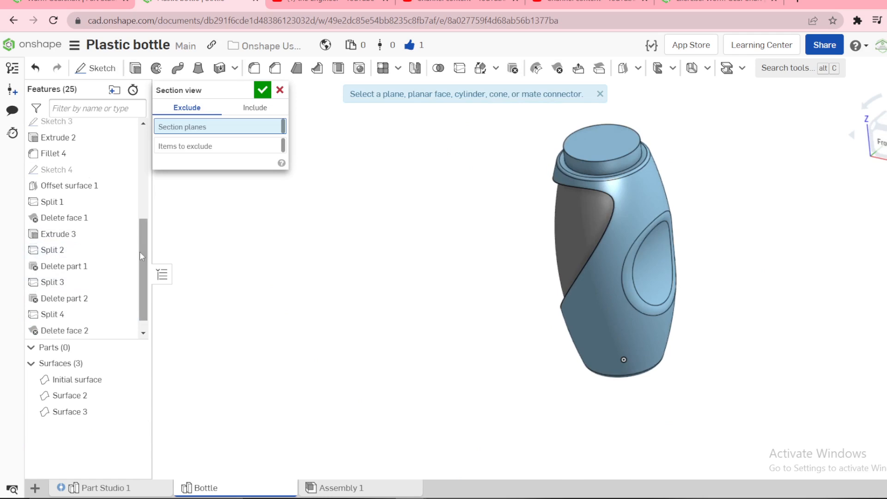
{"action": "scroll", "coordinate": [139, 251], "scroll_direction": "up", "scroll_amount": 5}
{"action": "left_click", "coordinate": [63, 177]}
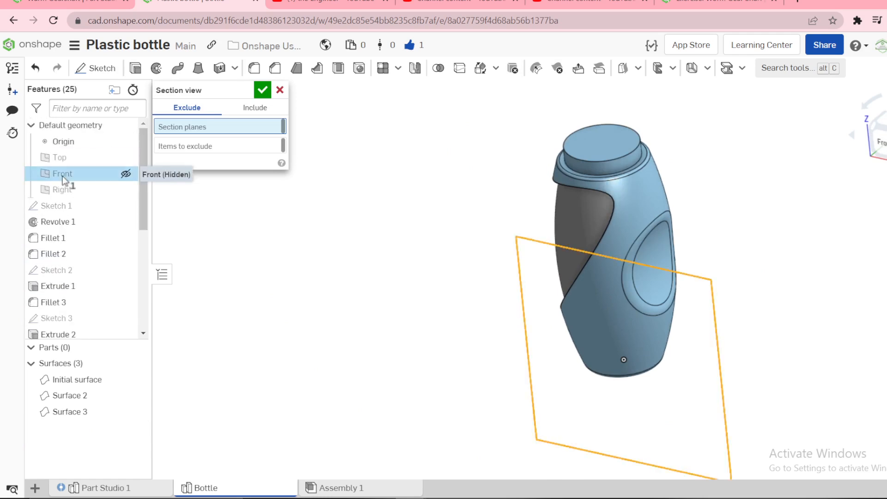
{"action": "left_click", "coordinate": [63, 177]}
{"action": "right_click_drag", "start_coordinate": [611, 303], "coordinate": [610, 235]}
{"action": "left_click", "coordinate": [279, 90]}
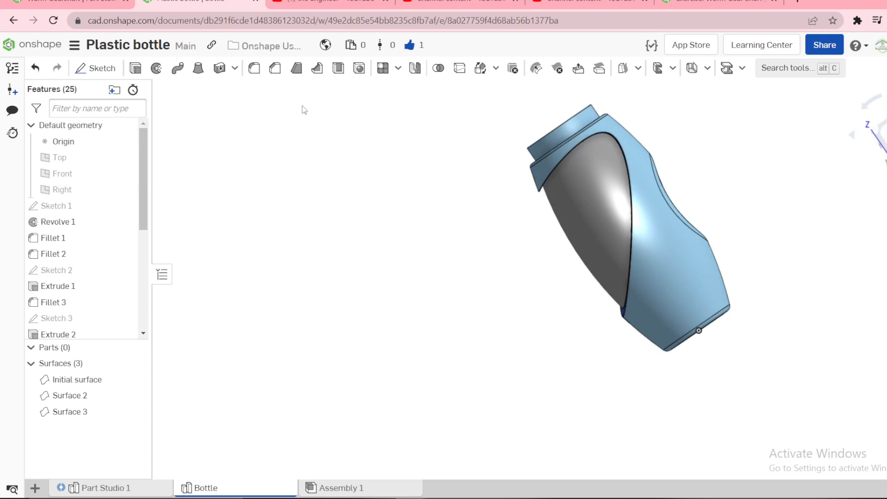
{"action": "key", "text": "shift+f"}
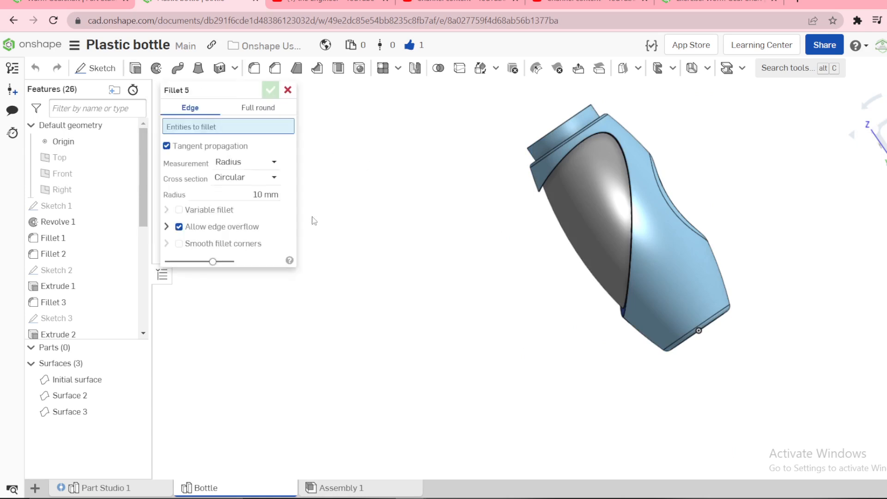
{"action": "left_click", "coordinate": [288, 89]}
{"action": "key", "text": "f"}
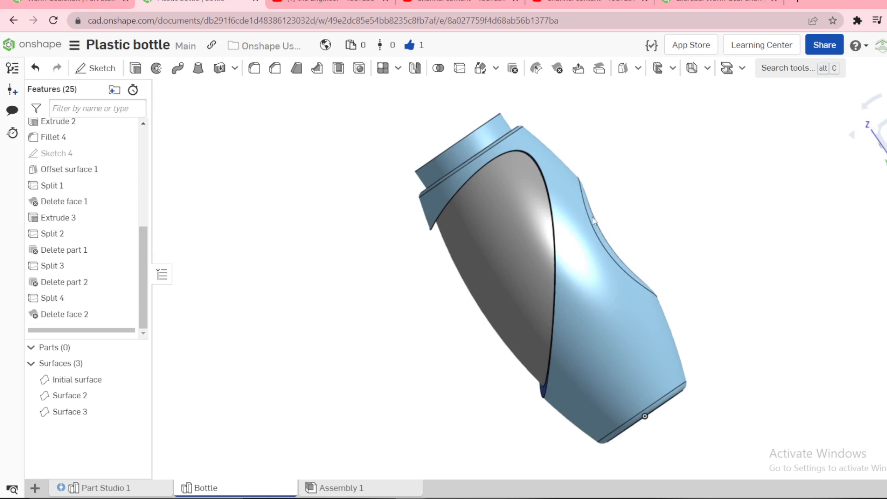
Unite the Initial surface, Surface 2 and Surface 3 with a Boolean union.
{"action": "key", "text": "shift+7"}
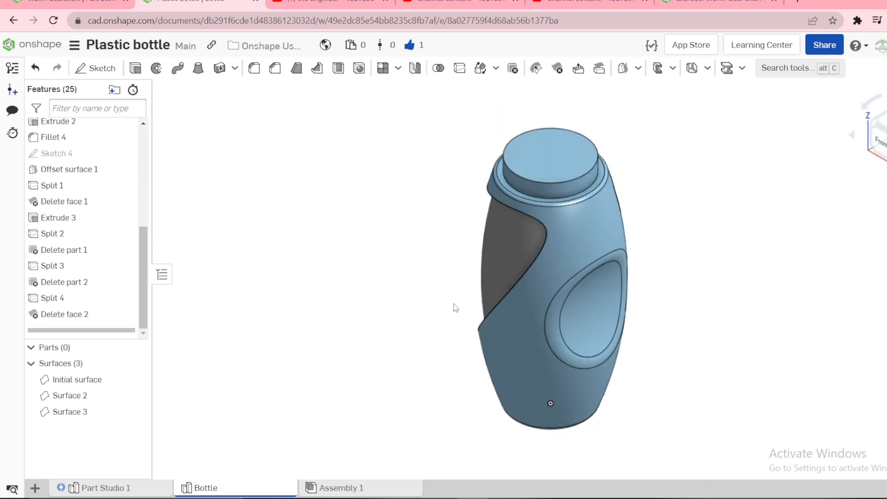
{"action": "scroll", "coordinate": [453, 306], "scroll_direction": "down", "scroll_amount": 2}
{"action": "scroll", "coordinate": [443, 301], "scroll_direction": "up", "scroll_amount": 4}
{"action": "right_click_drag", "start_coordinate": [441, 294], "coordinate": [457, 245]}
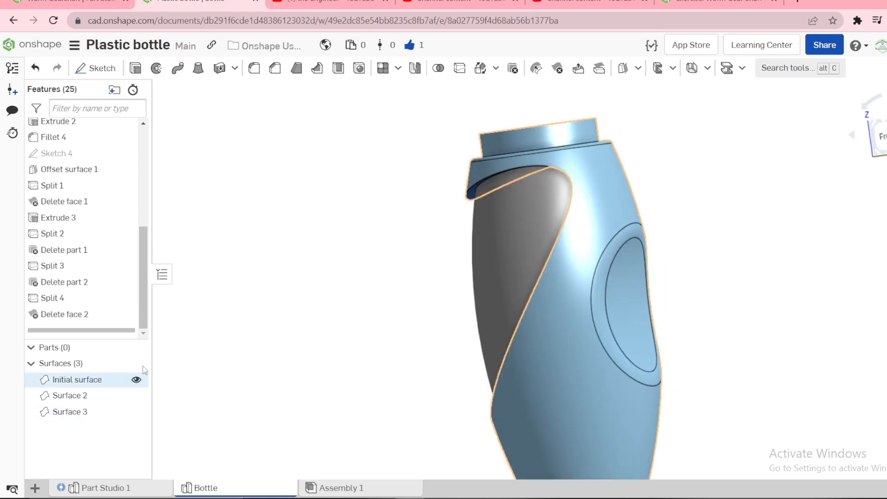
{"action": "scroll", "coordinate": [395, 291], "scroll_direction": "down", "scroll_amount": 3}
{"action": "right_click_drag", "start_coordinate": [393, 286], "coordinate": [437, 314]}
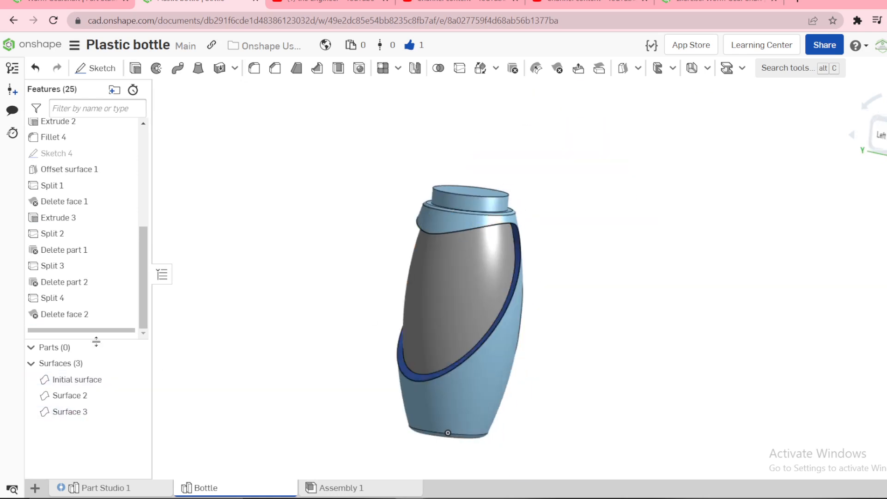
{"action": "left_click", "coordinate": [438, 68]}
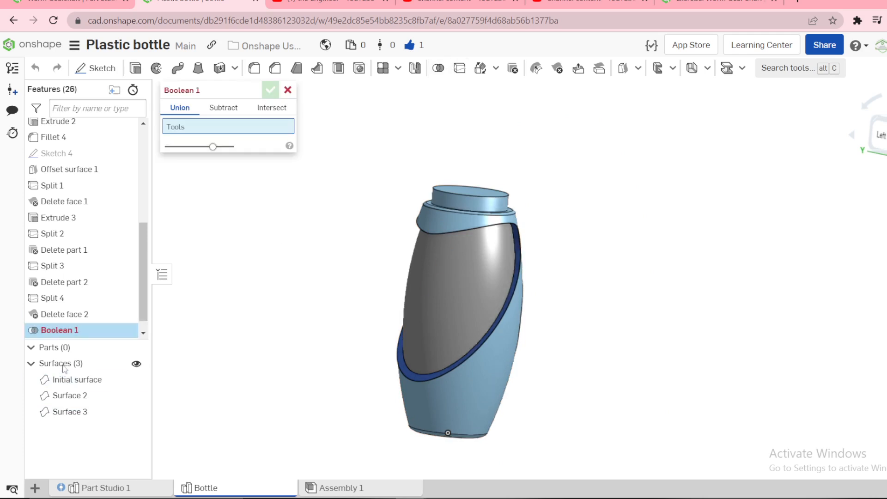
{"action": "left_click", "coordinate": [70, 380]}
{"action": "left_click", "coordinate": [70, 396]}
{"action": "left_click", "coordinate": [69, 412]}
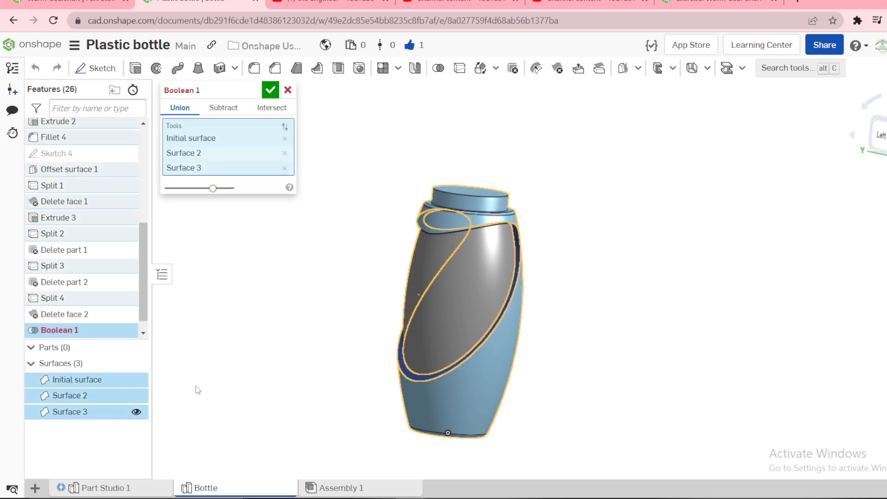
{"action": "left_click", "coordinate": [268, 93]}
Fillet the inner edge of the side recess, where its wall meets the recessed face, with a 5 mm radius.
{"action": "mouse_move", "coordinate": [384, 347]}
{"action": "right_mouse_down"}
{"action": "mouse_move", "coordinate": [409, 286]}
{"action": "mouse_move", "coordinate": [372, 349]}
{"action": "right_mouse_up"}
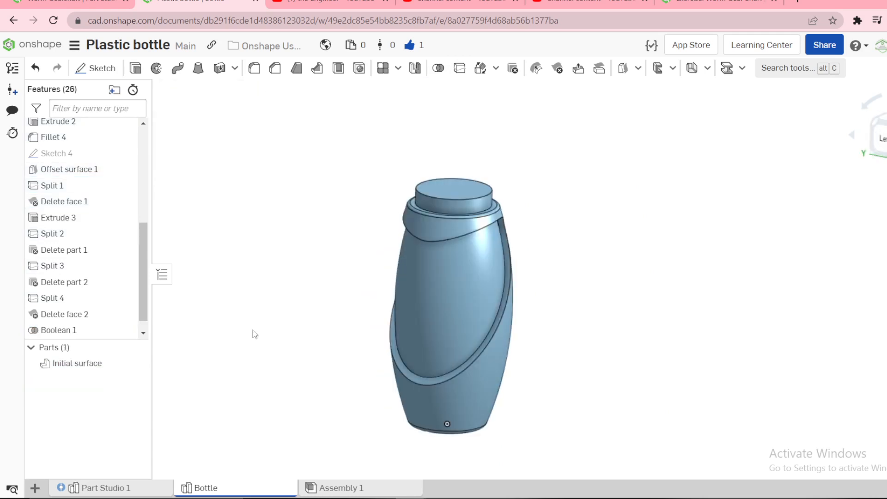
{"action": "key", "text": "shift+f"}
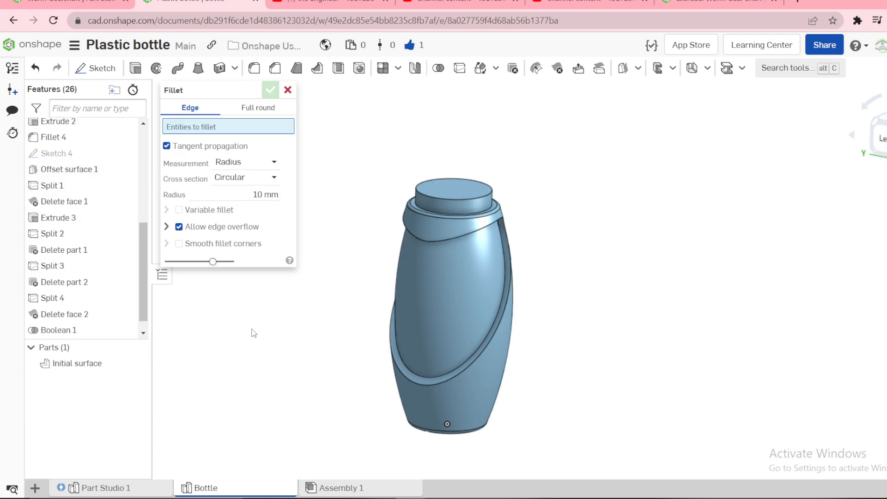
{"action": "left_click", "coordinate": [269, 195]}
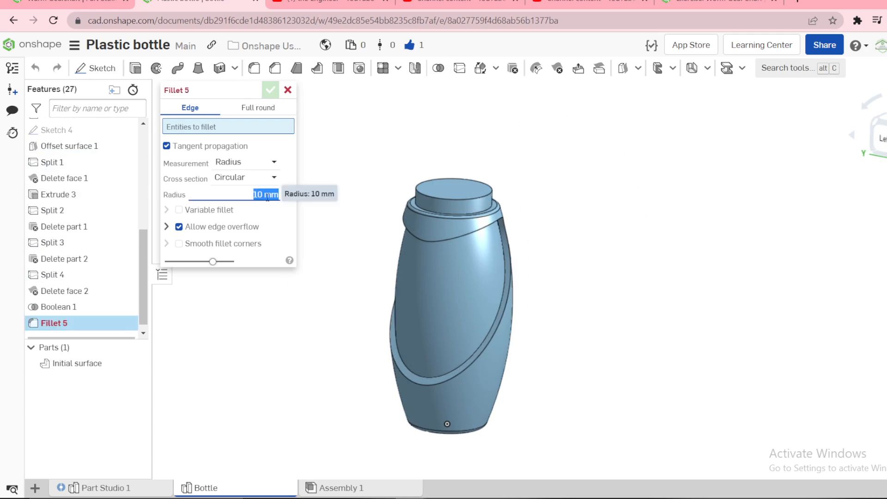
{"action": "type", "text": "5"}
{"action": "key", "text": "Return"}
{"action": "left_click", "coordinate": [501, 243]}
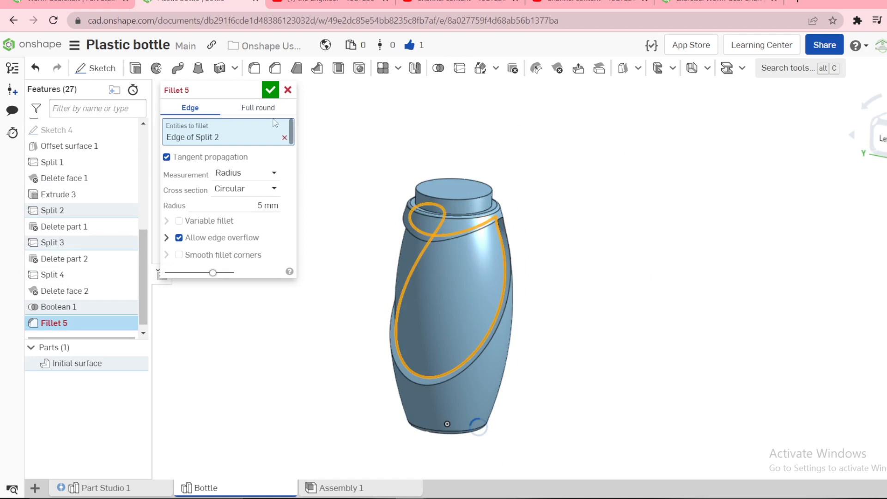
{"action": "left_click", "coordinate": [269, 90]}
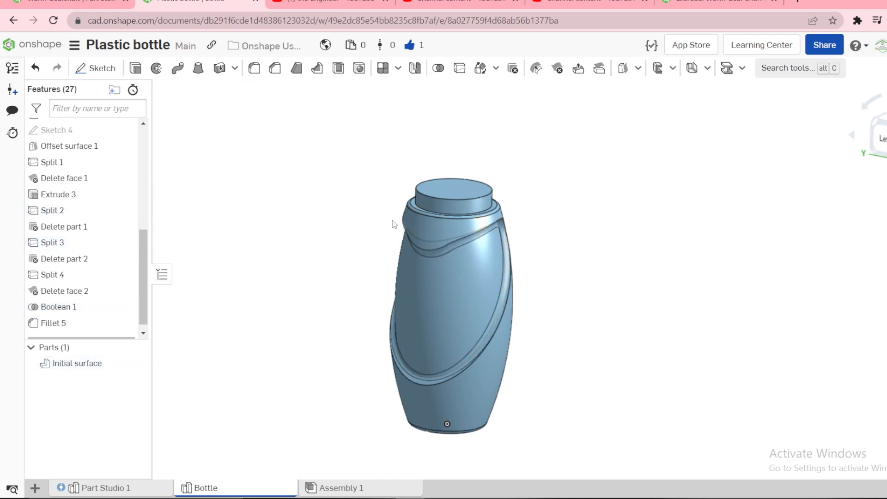
Fillet the outer edge of the side recess, where its rounded wall meets the bottle body, with a 2 mm radius.
{"action": "right_click_drag", "start_coordinate": [605, 317], "coordinate": [600, 263]}
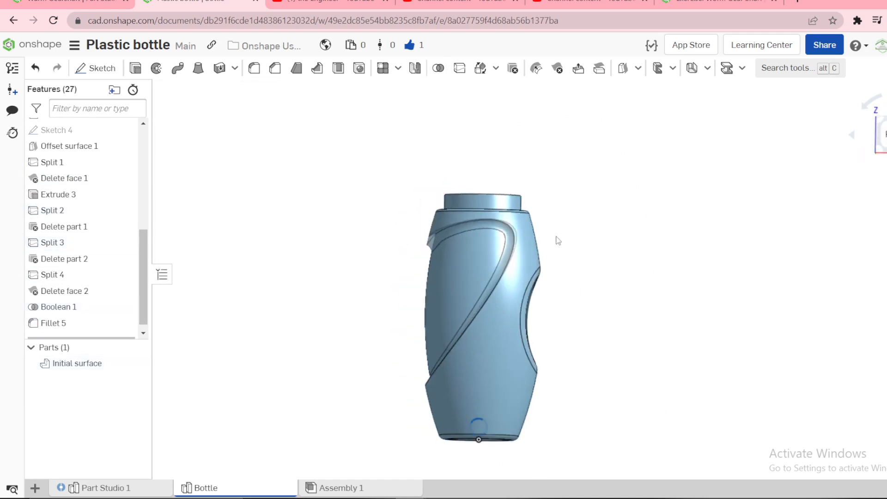
{"action": "scroll", "coordinate": [558, 240], "scroll_direction": "up", "scroll_amount": 5}
{"action": "right_click_drag", "start_coordinate": [558, 240], "coordinate": [595, 219]}
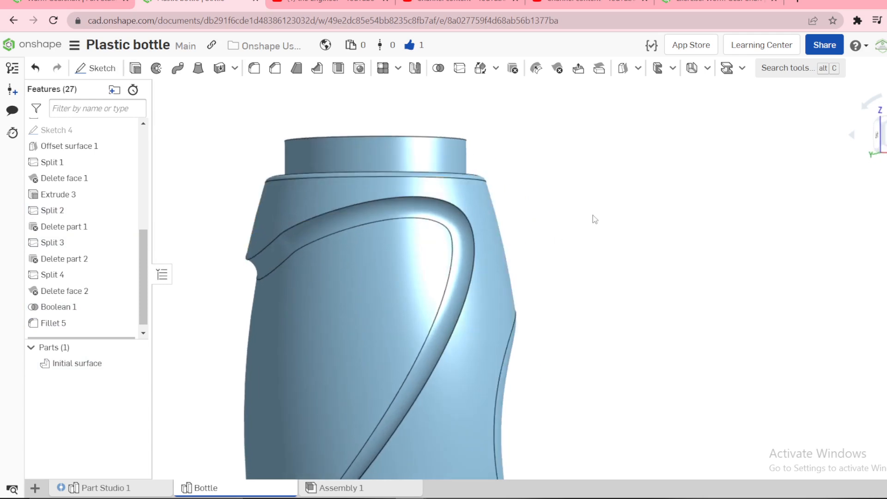
{"action": "key", "text": "shift+f"}
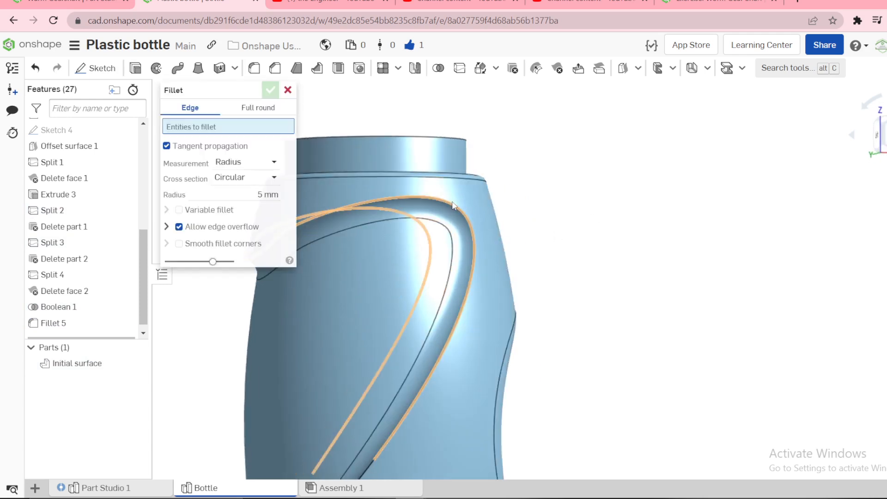
{"action": "left_click", "coordinate": [452, 205]}
{"action": "type", "text": "2"}
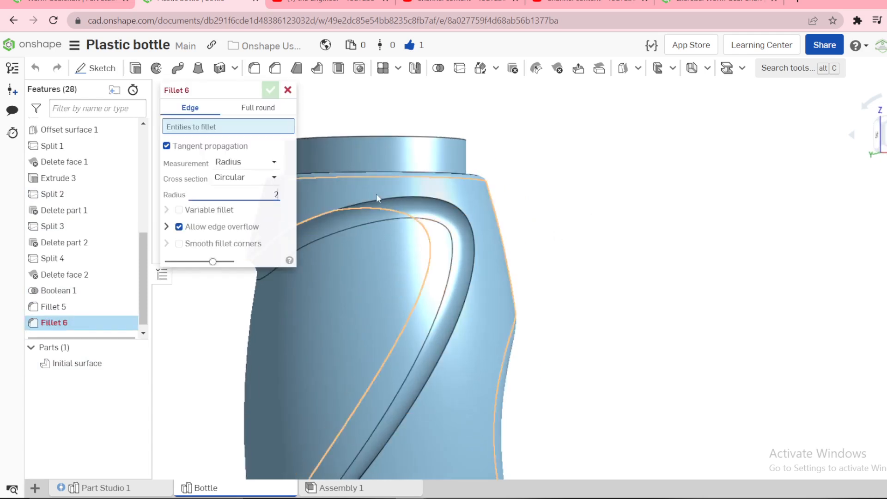
{"action": "left_click", "coordinate": [377, 197]}
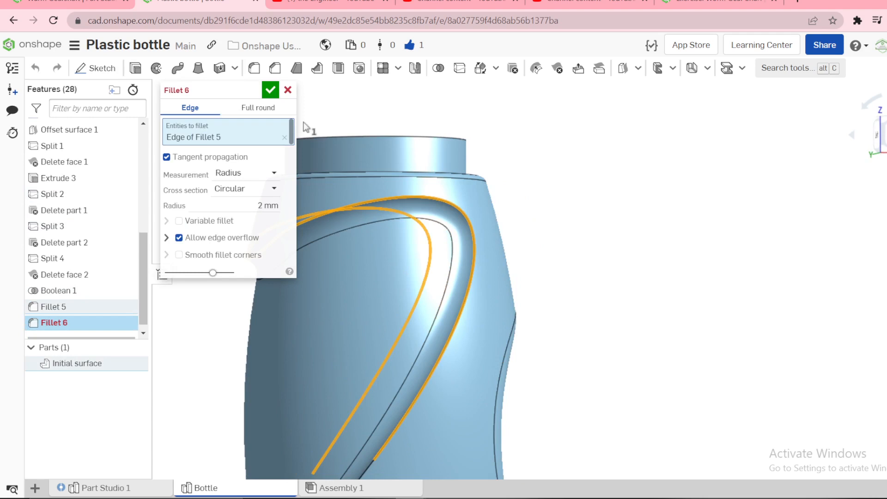
{"action": "left_click", "coordinate": [270, 92]}
Inspect the filleted recess from several sides and compare it with the finished bottle in Part Studio 1.
{"action": "scroll", "coordinate": [442, 248], "scroll_direction": "down", "scroll_amount": 5}
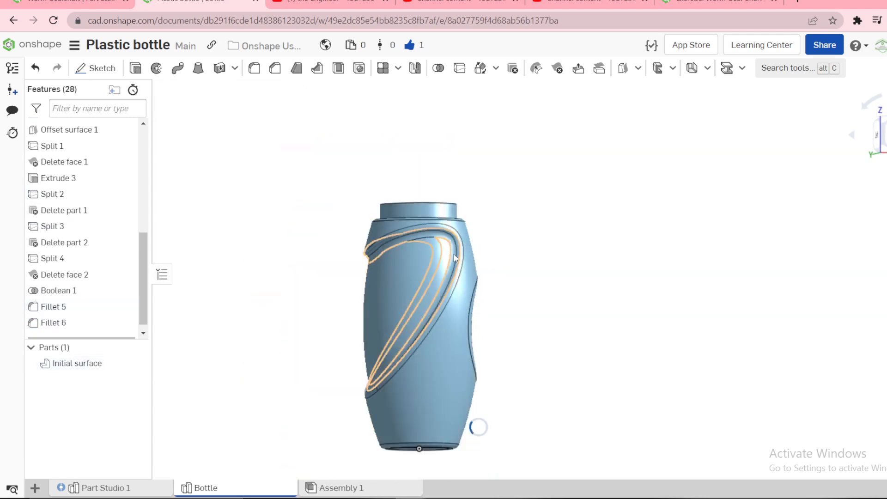
{"action": "right_click_drag", "start_coordinate": [551, 299], "coordinate": [577, 314]}
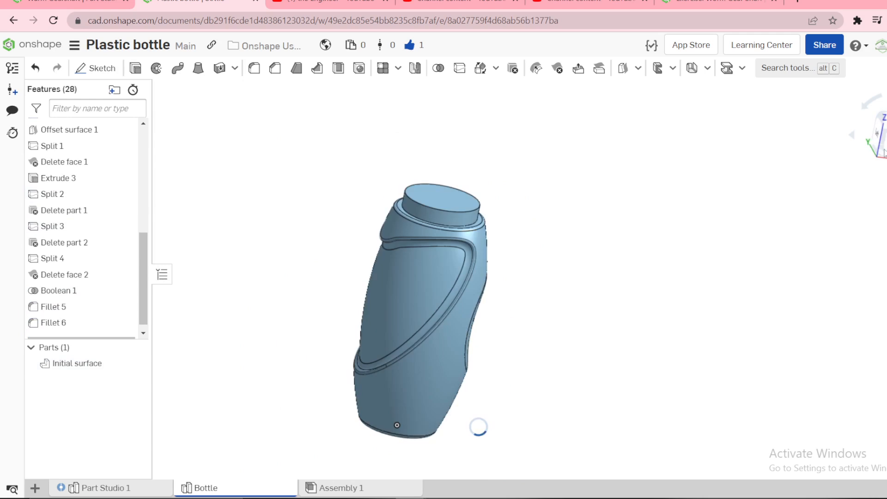
{"action": "left_click", "coordinate": [885, 135]}
{"action": "scroll", "coordinate": [713, 295], "scroll_direction": "down", "scroll_amount": 2}
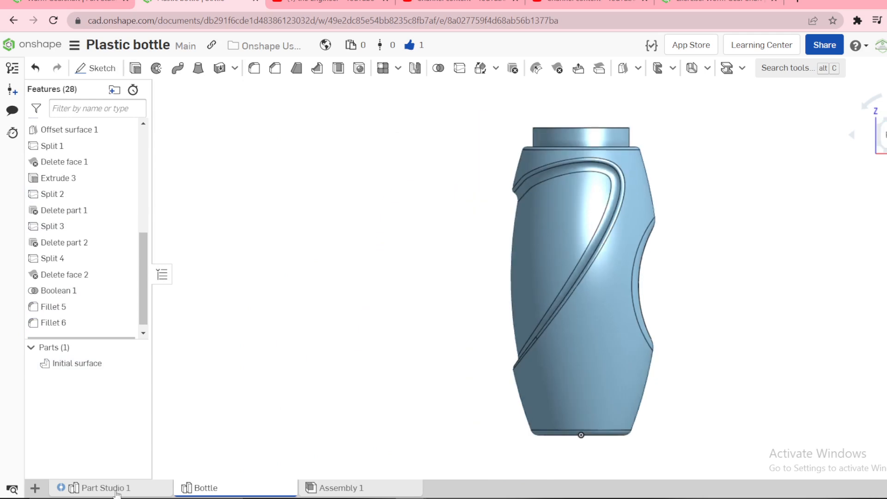
{"action": "left_click", "coordinate": [116, 490]}
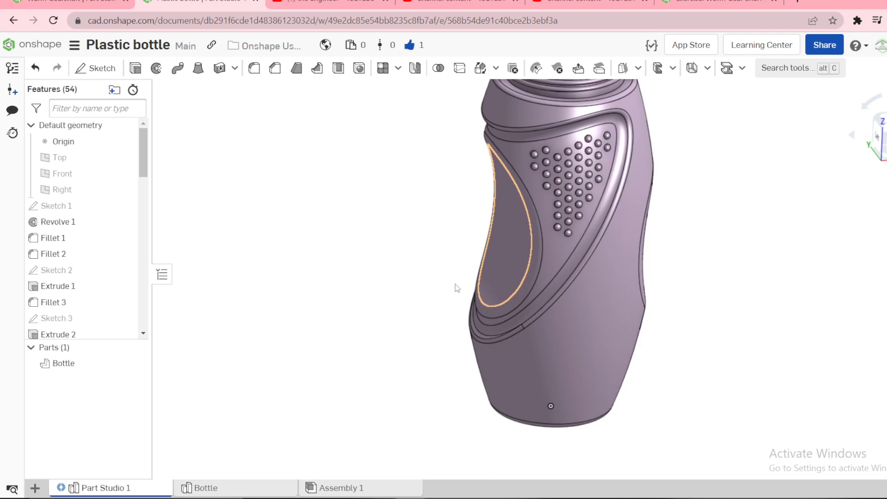
{"action": "left_click", "coordinate": [228, 489]}
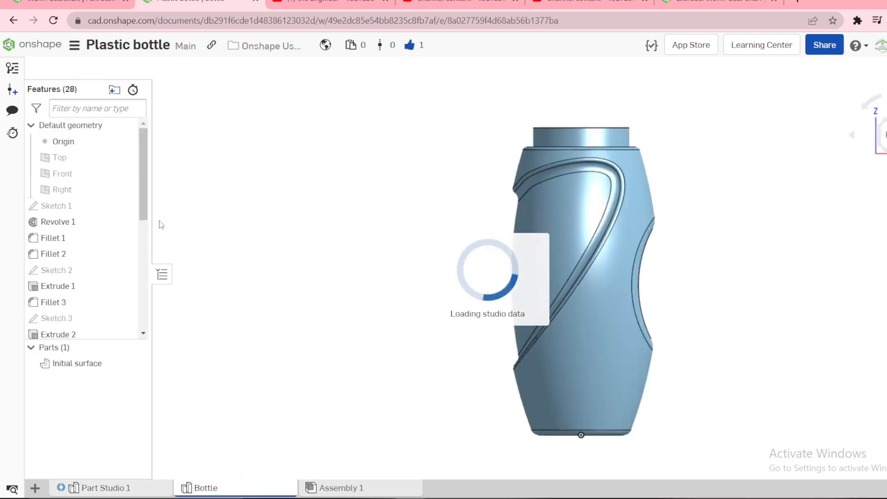
Start a new sketch on the Front plane and show Sketch 4 as its reference.
{"action": "left_click", "coordinate": [74, 174]}
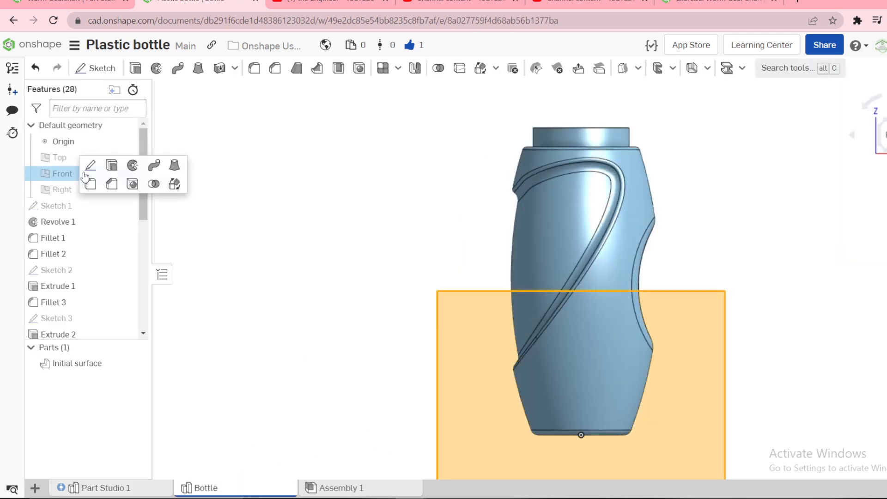
{"action": "left_click", "coordinate": [90, 167]}
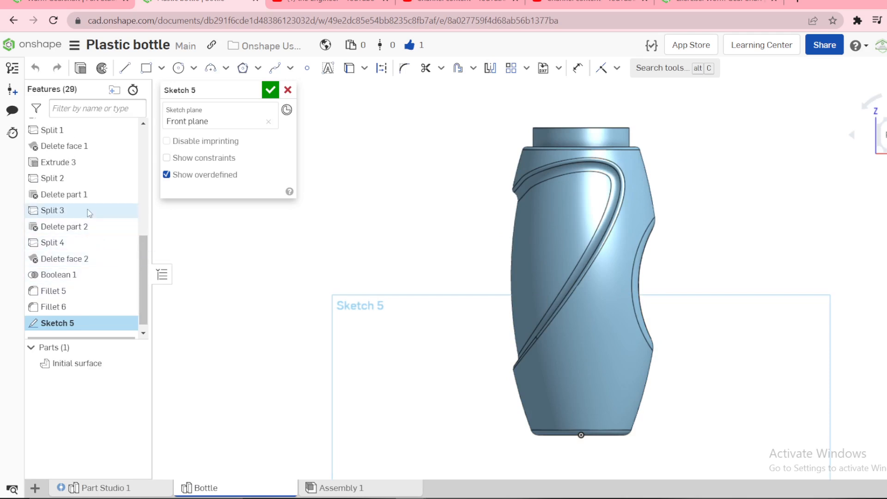
{"action": "scroll", "coordinate": [85, 259], "scroll_direction": "down", "scroll_amount": 1}
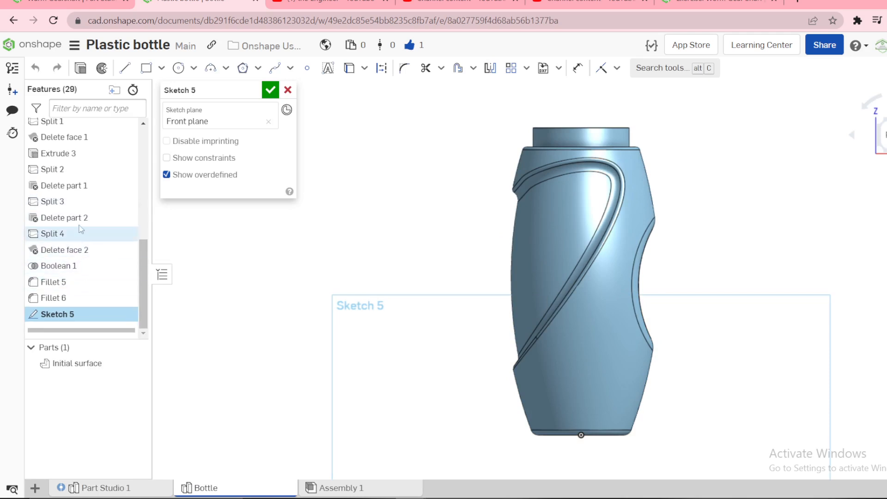
{"action": "scroll", "coordinate": [123, 249], "scroll_direction": "up", "scroll_amount": 3}
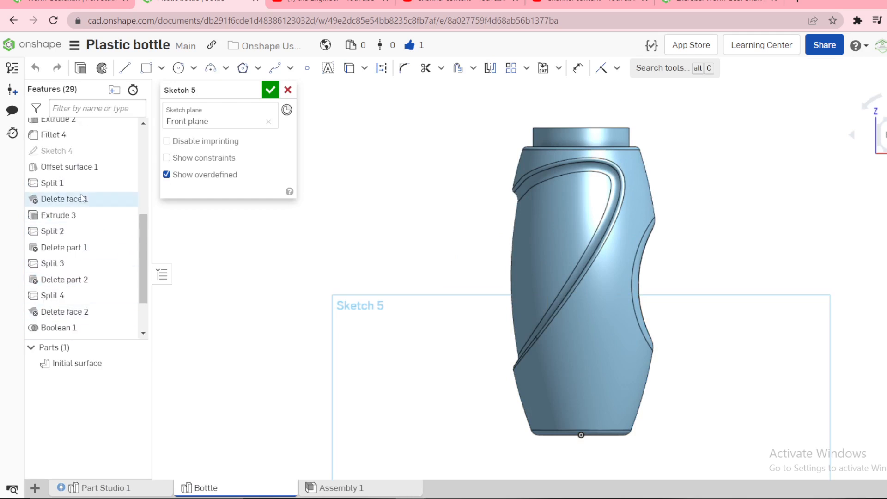
{"action": "left_click", "coordinate": [131, 151]}
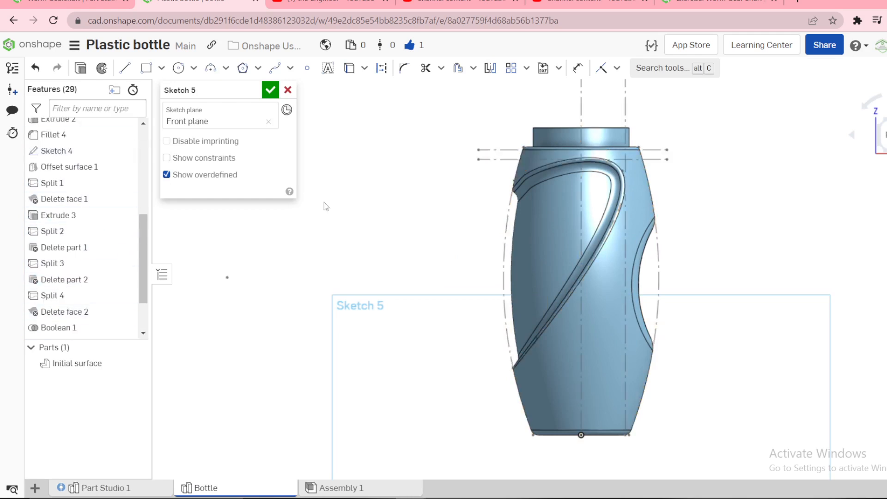
Sketch a three-point arc of about 41 mm radius across the bottle's recessed side edge, bulging inward toward the bottle's centre.
{"action": "scroll", "coordinate": [522, 244], "scroll_direction": "up", "scroll_amount": 3}
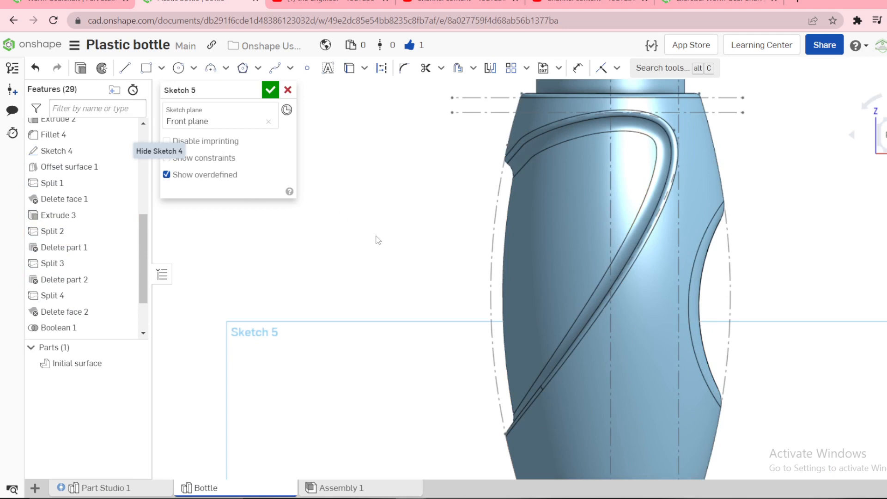
{"action": "key", "text": "a"}
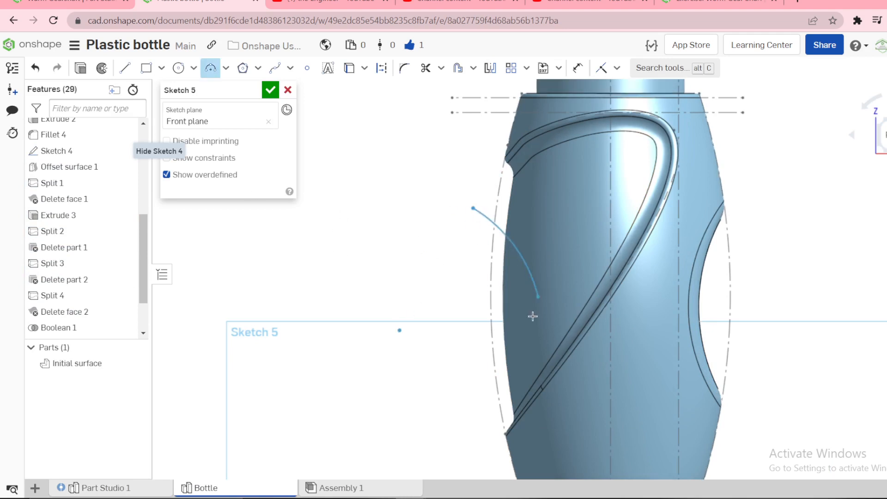
{"action": "left_click", "coordinate": [447, 435]}
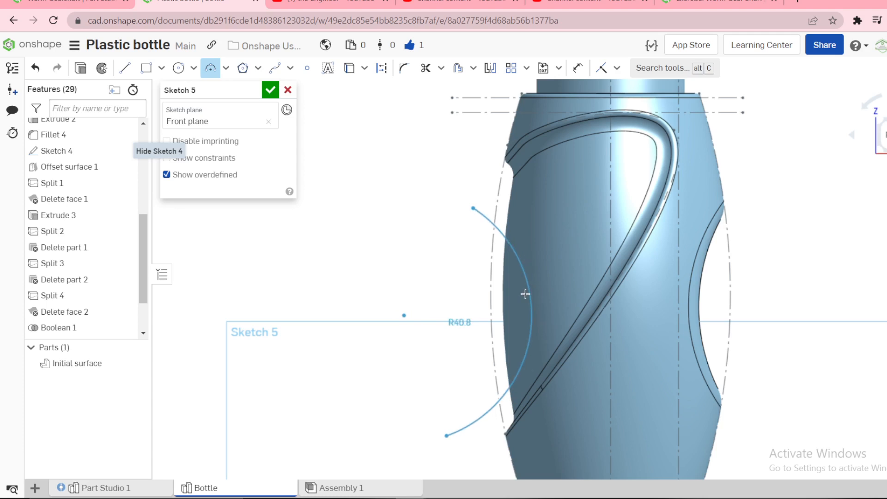
{"action": "left_click", "coordinate": [525, 294]}
Project the bottle's side profile curve next to the arc from Sketch 4 into the current sketch.
{"action": "scroll", "coordinate": [525, 293], "scroll_direction": "down", "scroll_amount": 3}
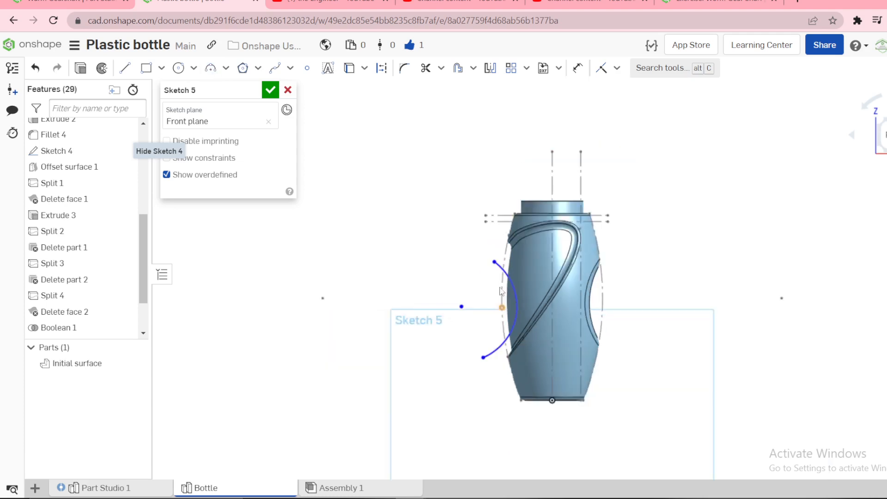
{"action": "scroll", "coordinate": [501, 288], "scroll_direction": "up", "scroll_amount": 2}
{"action": "scroll", "coordinate": [501, 288], "scroll_direction": "up", "scroll_amount": 3}
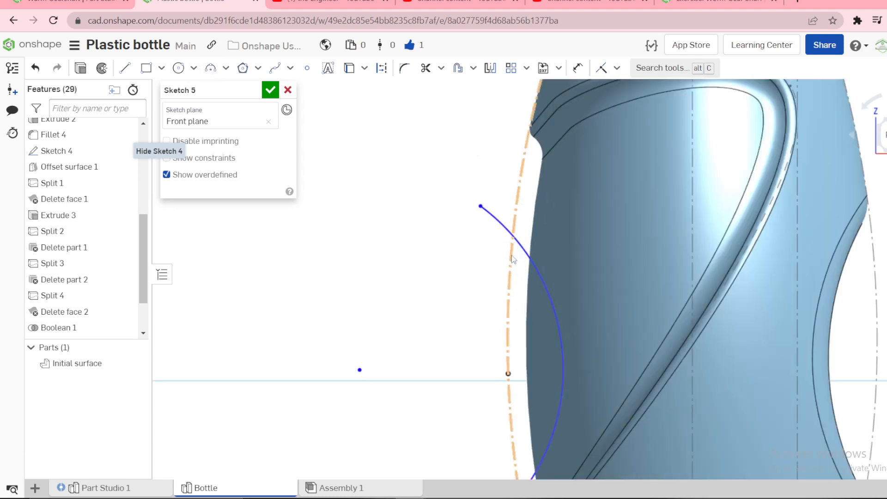
{"action": "key", "text": "d"}
{"action": "key", "text": "Escape"}
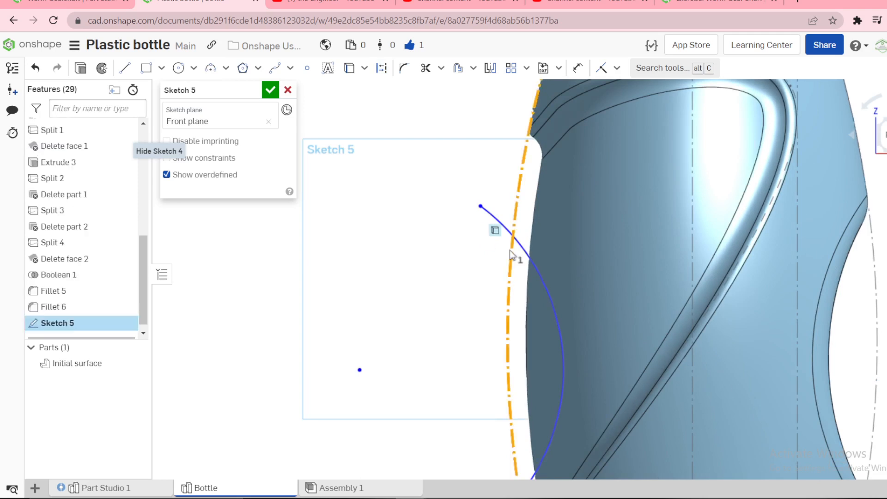
{"action": "left_click", "coordinate": [509, 251]}
{"action": "key", "text": "Escape"}
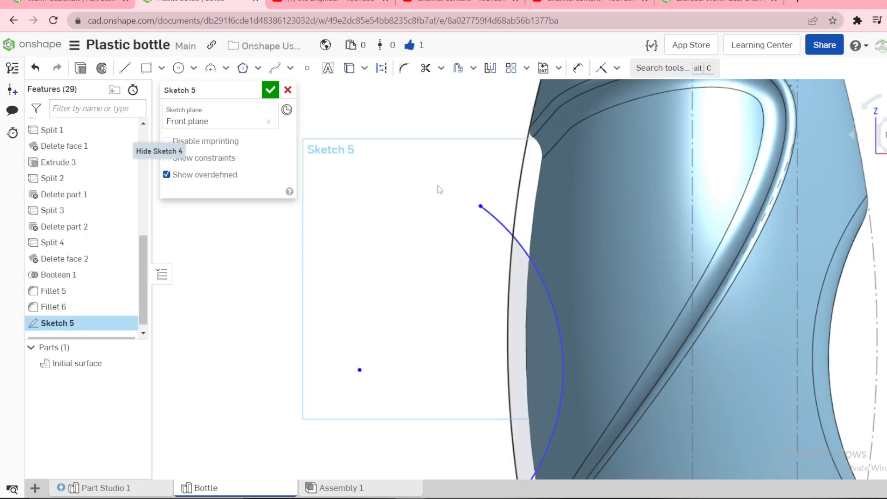
Make both endpoints of the arc coincident with the projected side profile curve.
{"action": "mouse_move", "coordinate": [480, 207]}
{"action": "left_mouse_down"}
{"action": "mouse_move", "coordinate": [531, 273]}
{"action": "mouse_move", "coordinate": [487, 246]}
{"action": "left_mouse_up"}
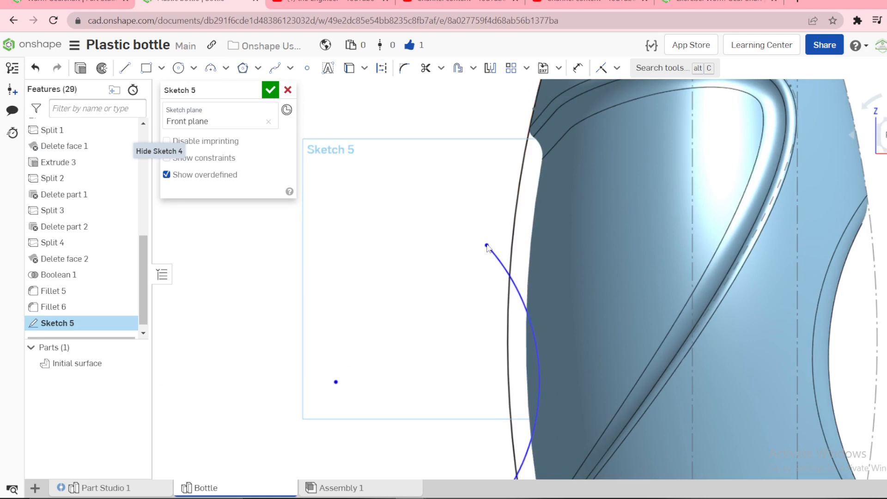
{"action": "left_click", "coordinate": [487, 246]}
{"action": "left_click", "coordinate": [514, 233]}
{"action": "key", "text": "i"}
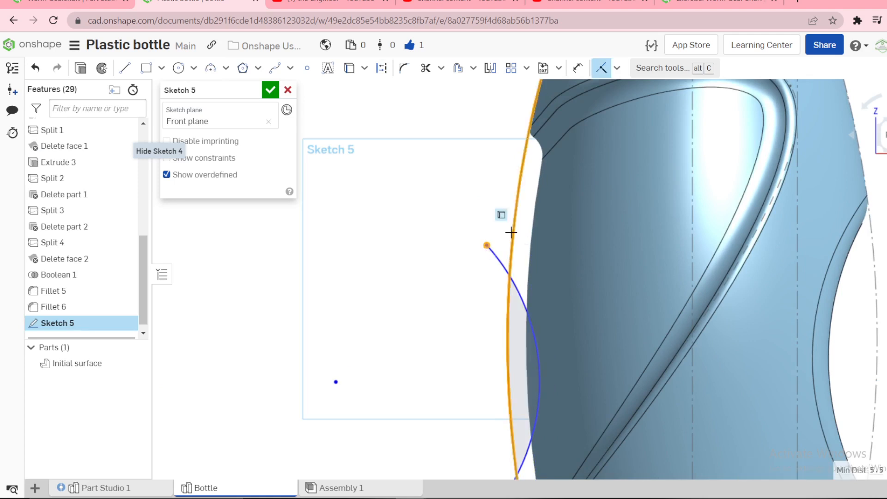
{"action": "scroll", "coordinate": [510, 287], "scroll_direction": "down", "scroll_amount": 2}
{"action": "scroll", "coordinate": [511, 290], "scroll_direction": "down", "scroll_amount": 2}
{"action": "scroll", "coordinate": [513, 415], "scroll_direction": "up", "scroll_amount": 2}
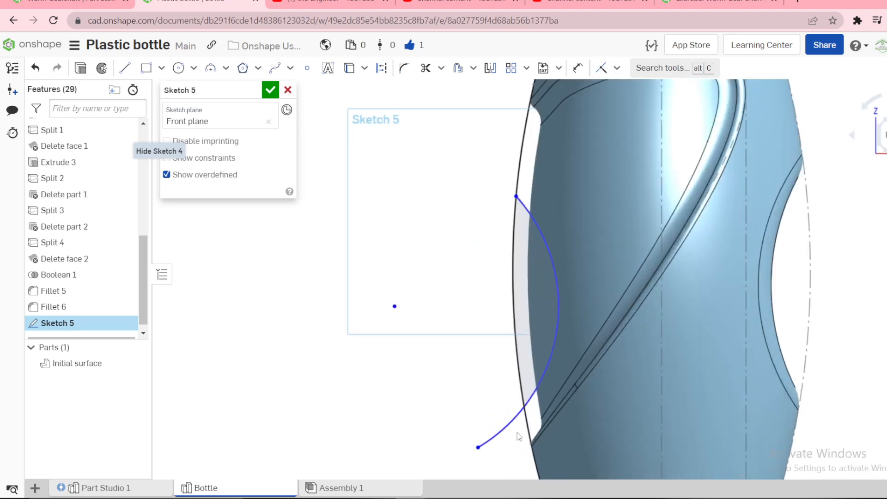
{"action": "left_click", "coordinate": [526, 429]}
{"action": "left_click", "coordinate": [478, 447]}
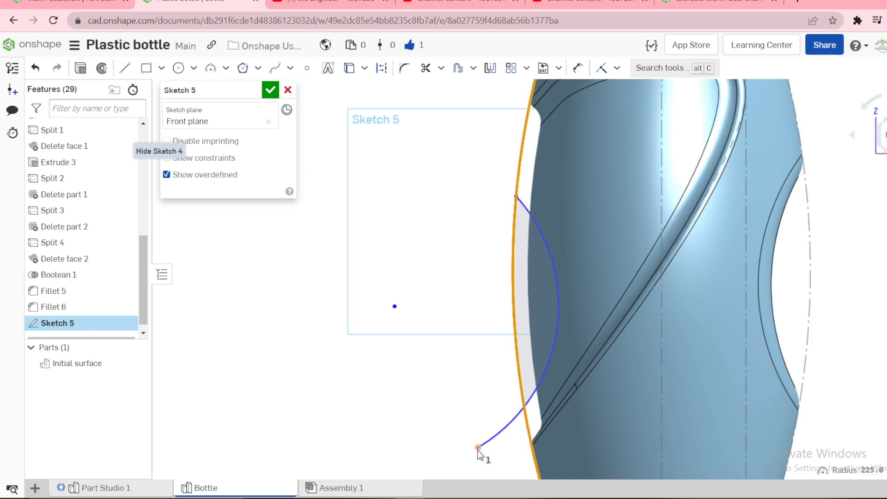
{"action": "key", "text": "i"}
Dimension the arc's centre point 85.5 mm above the bottle's base and 68 mm horizontally from the origin.
{"action": "scroll", "coordinate": [457, 299], "scroll_direction": "down", "scroll_amount": 5}
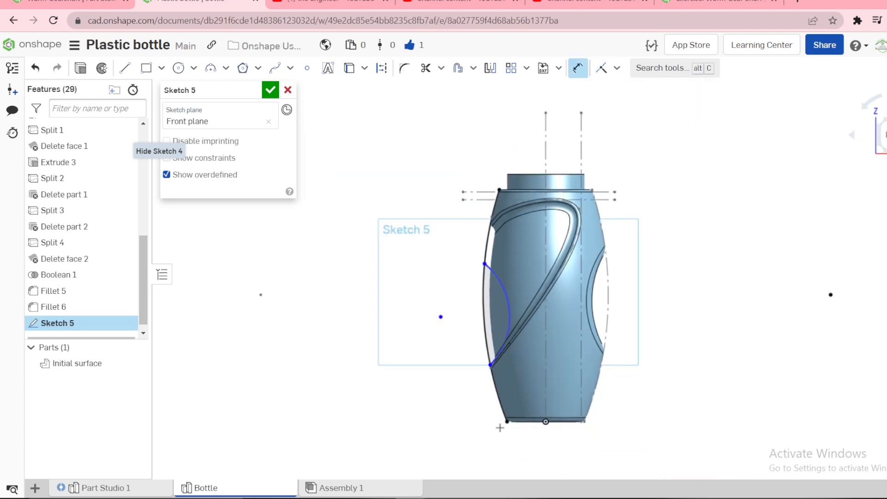
{"action": "left_click", "coordinate": [529, 421]}
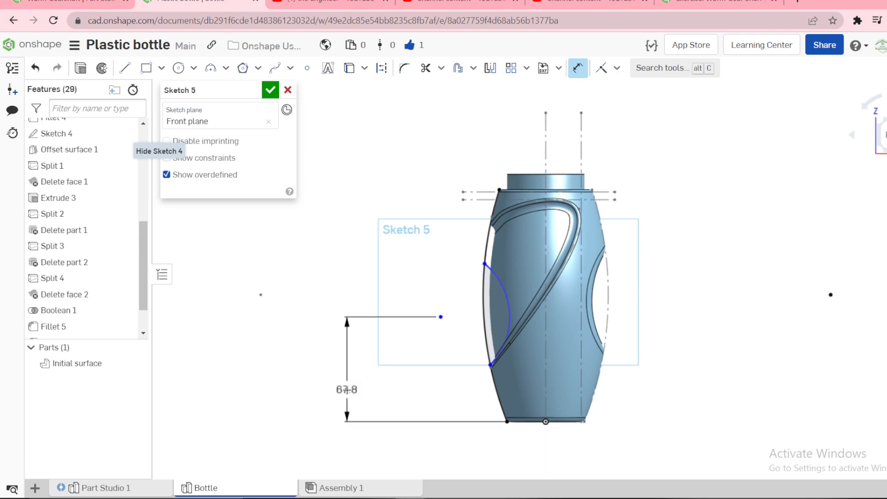
{"action": "left_click", "coordinate": [348, 388]}
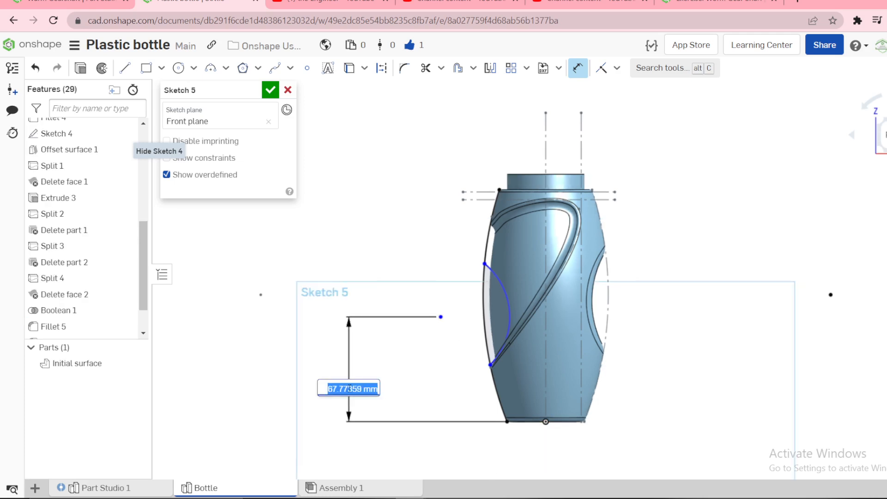
{"action": "type", "text": "85.5"}
{"action": "key", "text": "Return"}
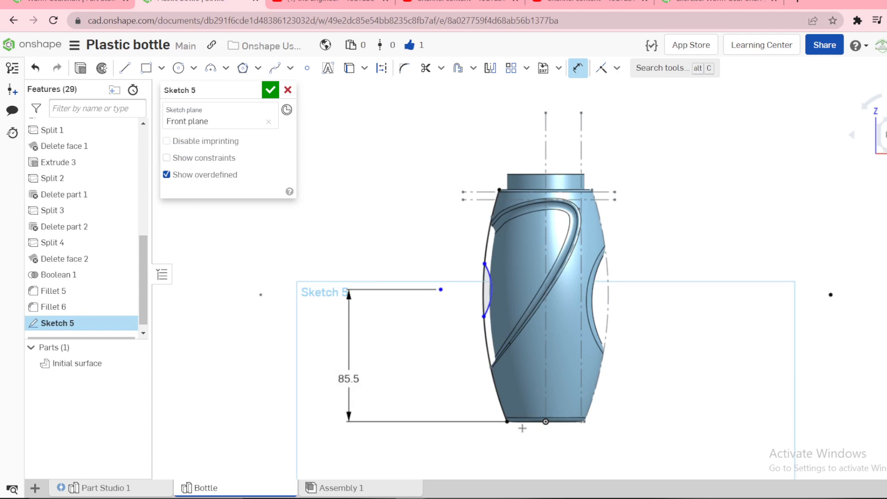
{"action": "left_click", "coordinate": [545, 422]}
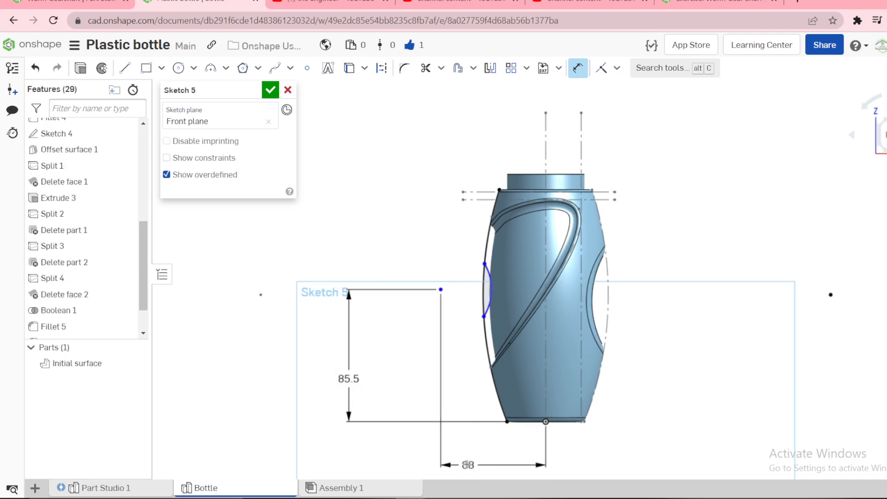
{"action": "left_click", "coordinate": [470, 462]}
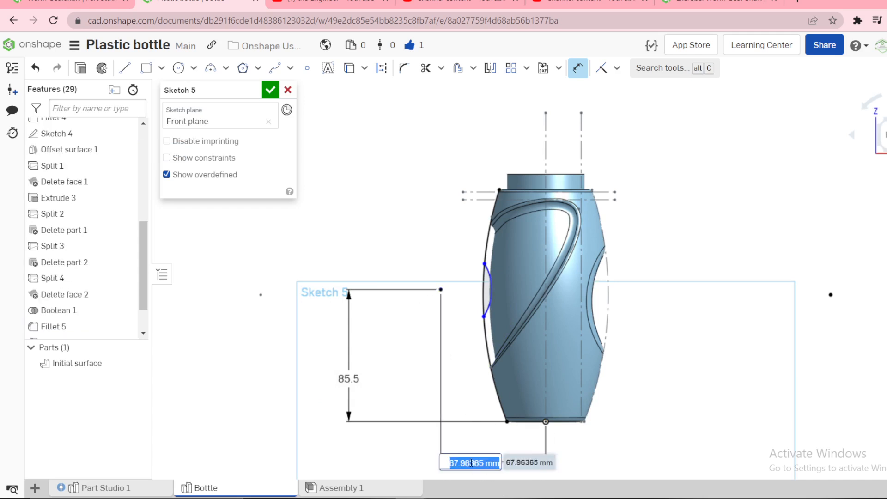
{"action": "type", "text": "68"}
{"action": "key", "text": "Return"}
Set the arc's radius to 58 mm.
{"action": "scroll", "coordinate": [473, 305], "scroll_direction": "up", "scroll_amount": 3}
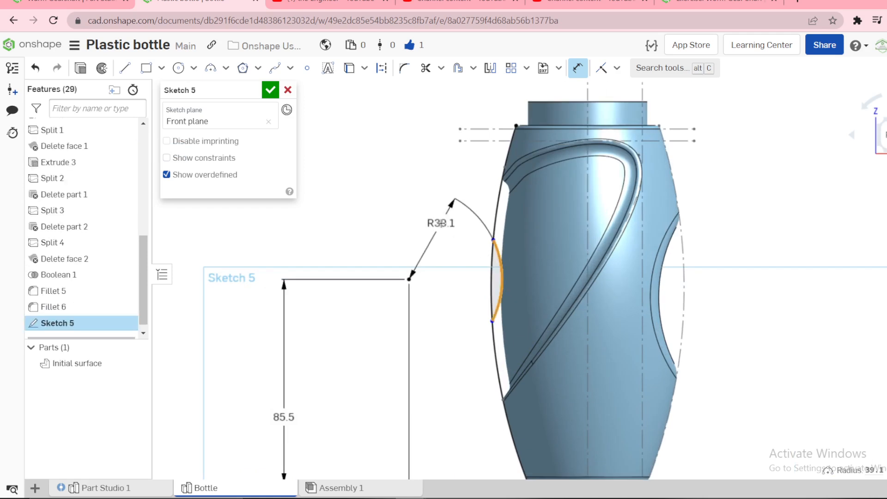
{"action": "left_click", "coordinate": [441, 224]}
{"action": "type", "text": "58"}
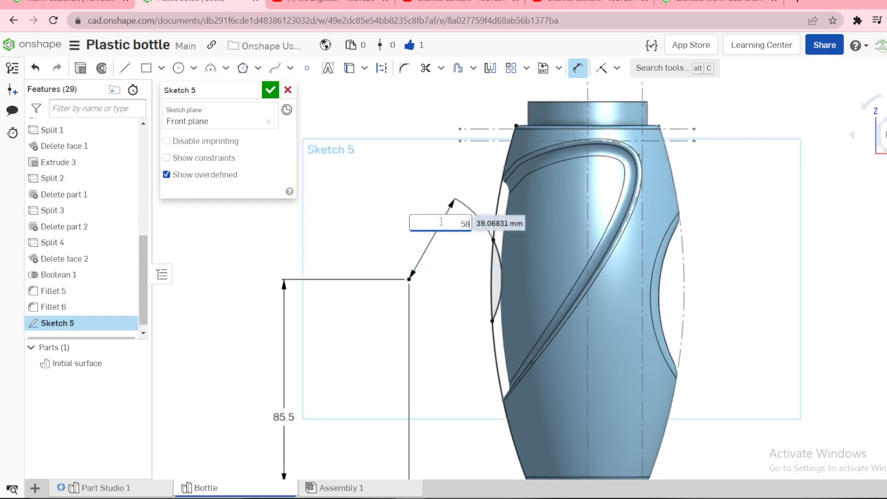
{"action": "key", "text": "Return"}
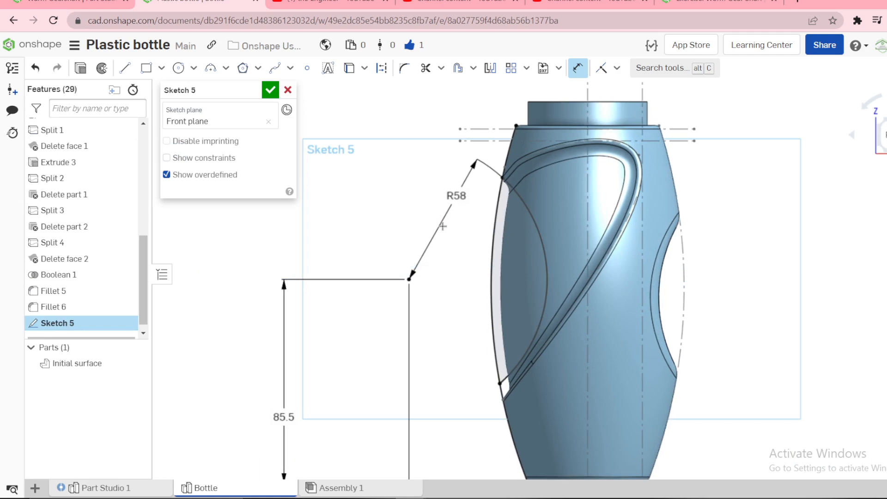
Examine from several angles how the arc's upper end meets the filleted upper edge of the side recess.
{"action": "scroll", "coordinate": [532, 190], "scroll_direction": "up", "scroll_amount": 5}
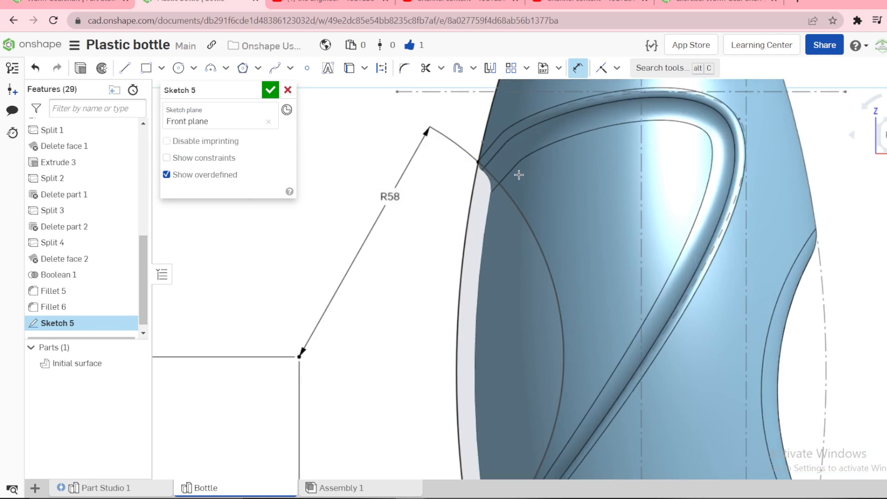
{"action": "scroll", "coordinate": [517, 185], "scroll_direction": "down", "scroll_amount": 3}
{"action": "scroll", "coordinate": [531, 182], "scroll_direction": "up", "scroll_amount": 8}
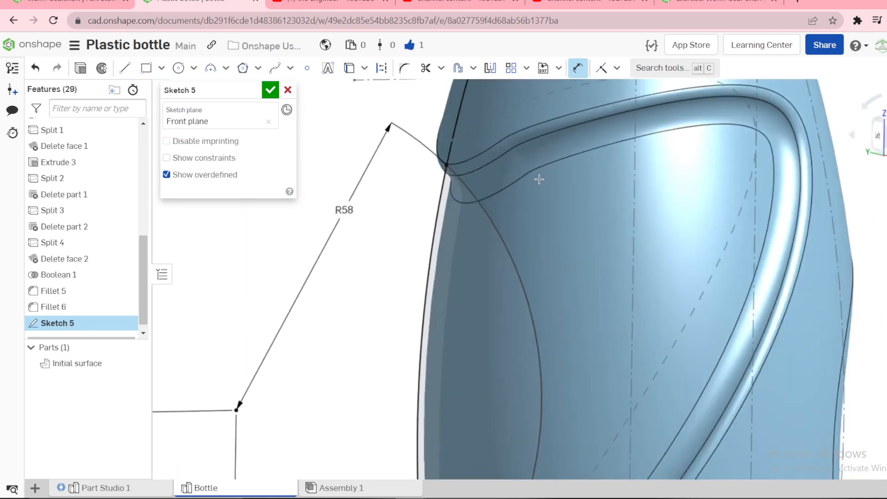
{"action": "scroll", "coordinate": [597, 188], "scroll_direction": "down", "scroll_amount": 4}
{"action": "scroll", "coordinate": [536, 184], "scroll_direction": "up", "scroll_amount": 6}
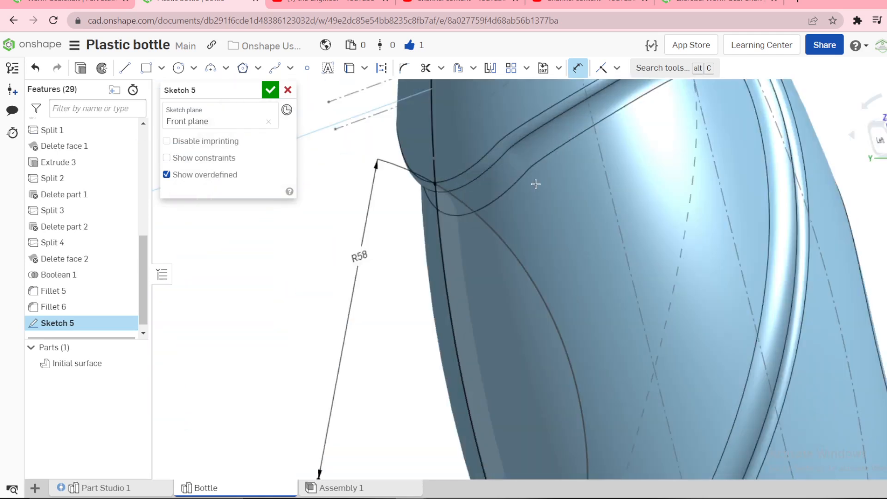
{"action": "scroll", "coordinate": [536, 184], "scroll_direction": "down", "scroll_amount": 4}
{"action": "scroll", "coordinate": [522, 193], "scroll_direction": "up", "scroll_amount": 4}
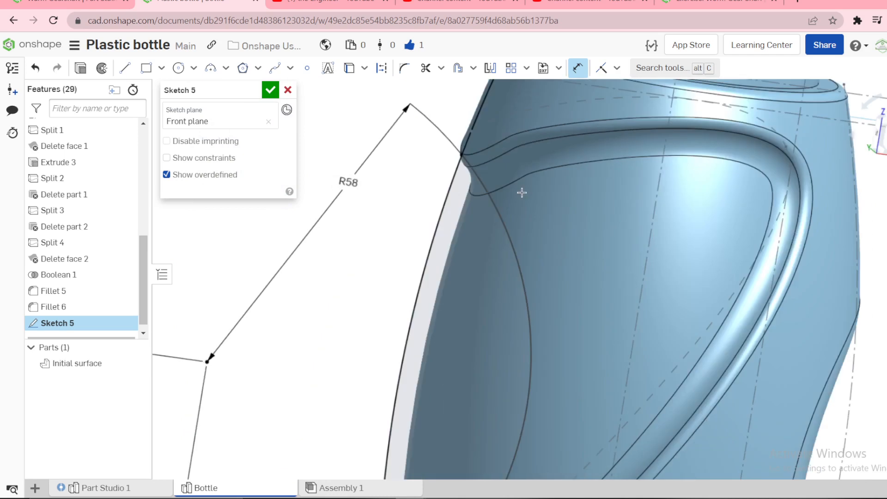
{"action": "right_click_drag", "start_coordinate": [673, 217], "coordinate": [666, 197]}
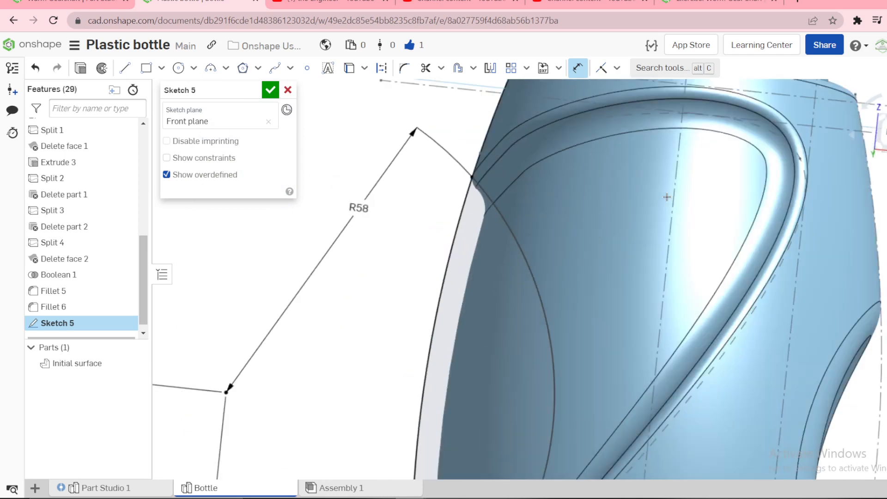
{"action": "key", "text": "n"}
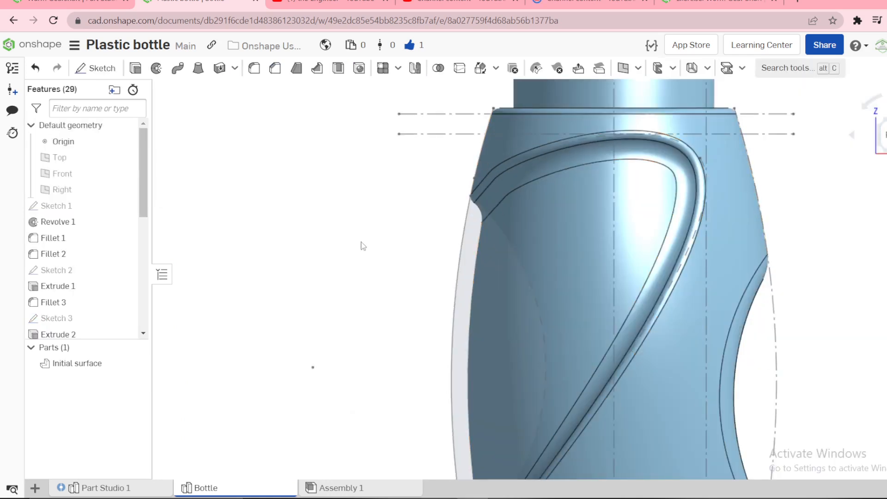
Edit Sketch 4 and make its upper horizontal construction line coincident with the top edge of the bottle's shoulder.
{"action": "left_click_drag", "start_coordinate": [138, 187], "coordinate": [150, 317]}
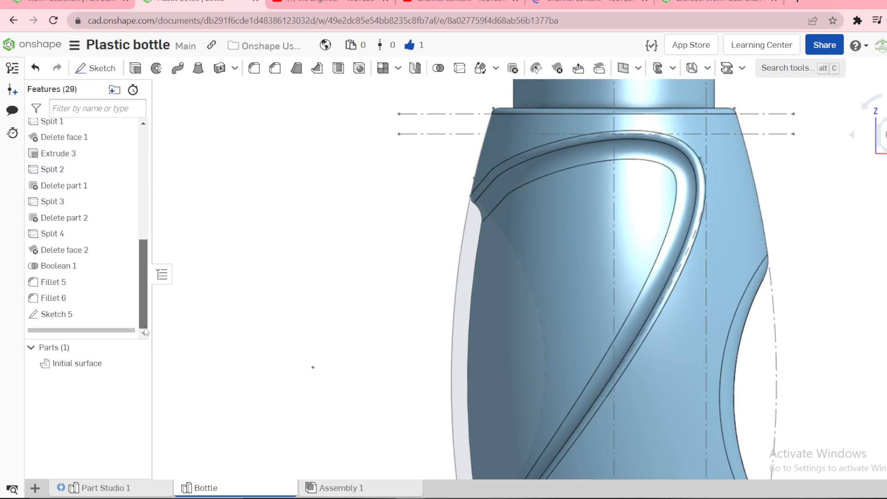
{"action": "scroll", "coordinate": [60, 167], "scroll_direction": "up", "scroll_amount": 3}
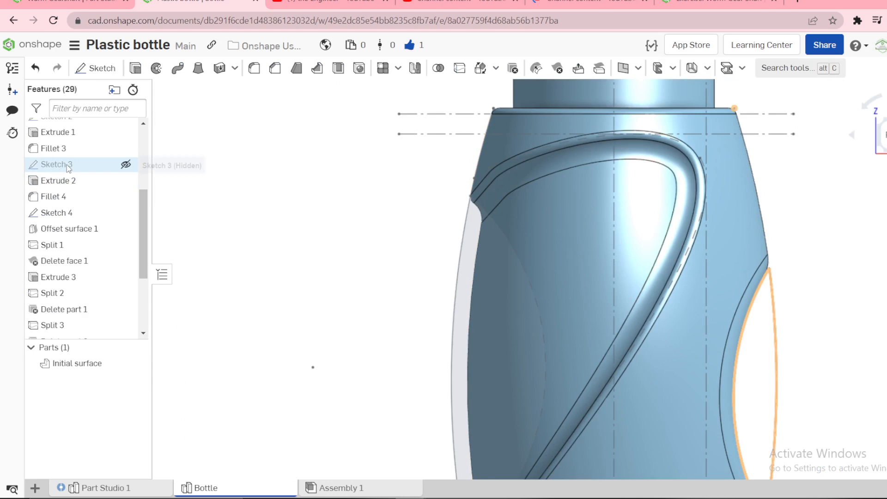
{"action": "double_click", "coordinate": [56, 212]}
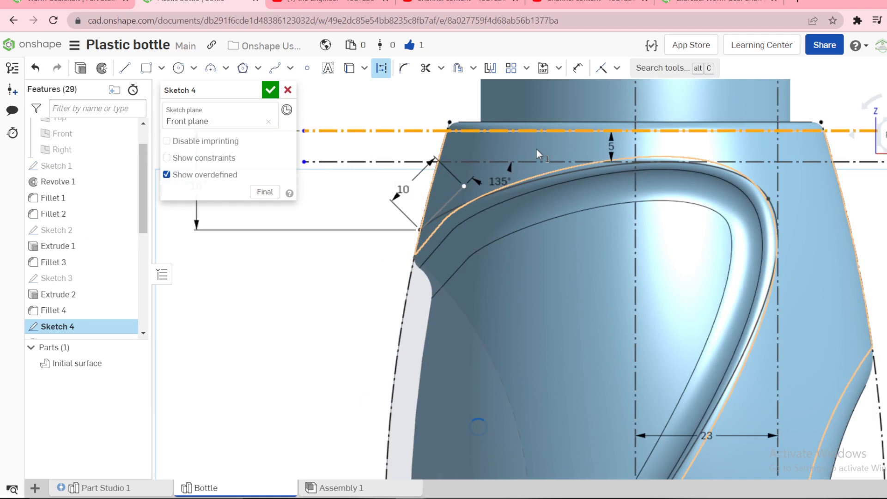
{"action": "key", "text": "Escape"}
{"action": "key", "text": "n"}
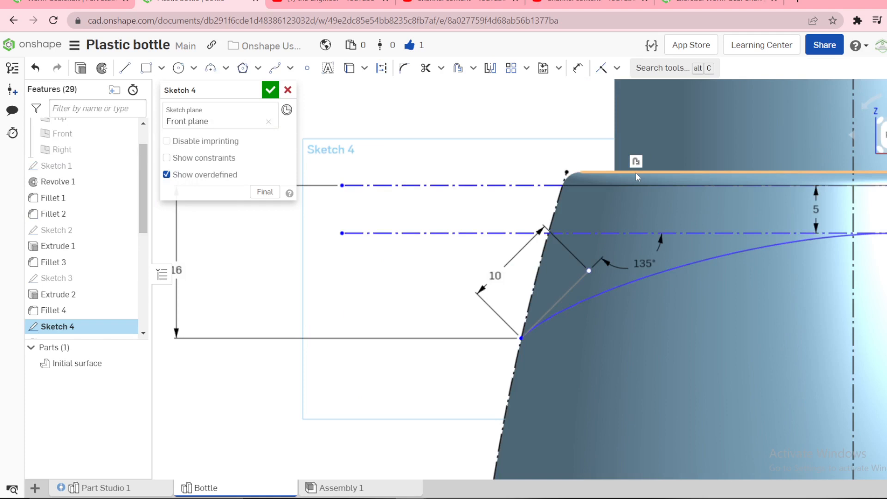
{"action": "right_click", "coordinate": [533, 187]}
{"action": "key", "text": "i"}
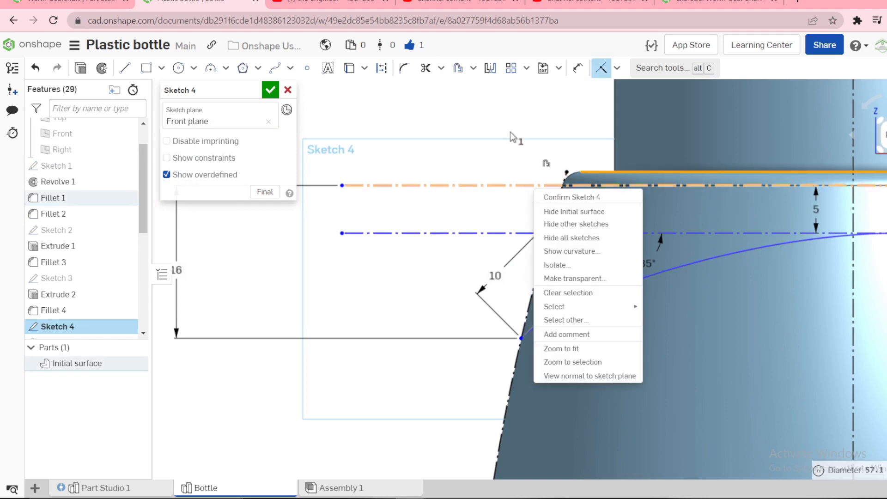
{"action": "left_click", "coordinate": [510, 130]}
{"action": "left_click", "coordinate": [509, 129]}
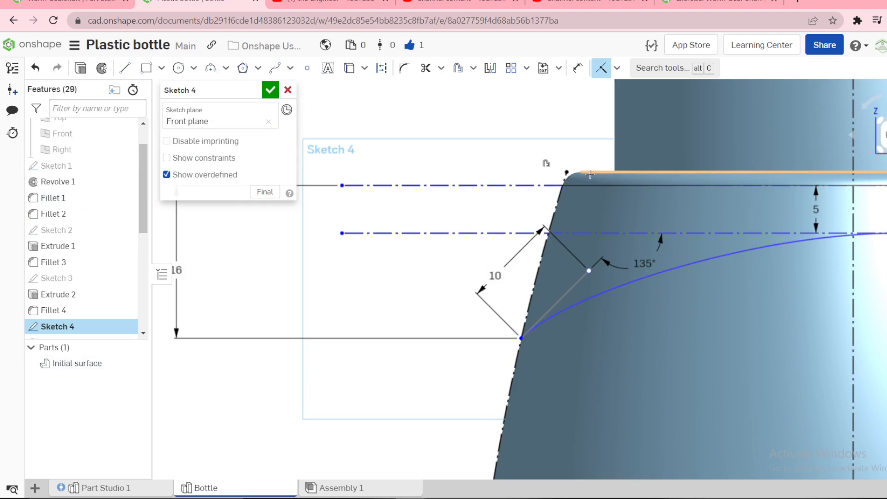
{"action": "left_click", "coordinate": [517, 186]}
{"action": "left_click", "coordinate": [516, 185]}
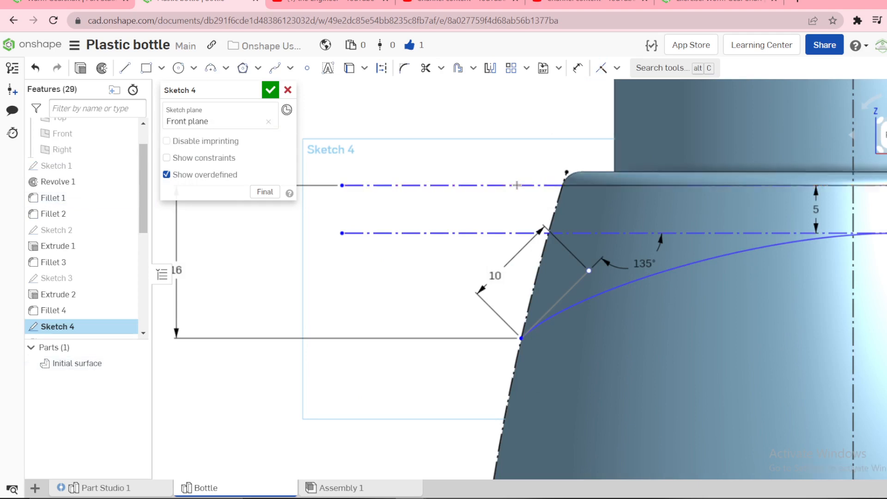
{"action": "scroll", "coordinate": [517, 185], "scroll_direction": "down", "scroll_amount": 5}
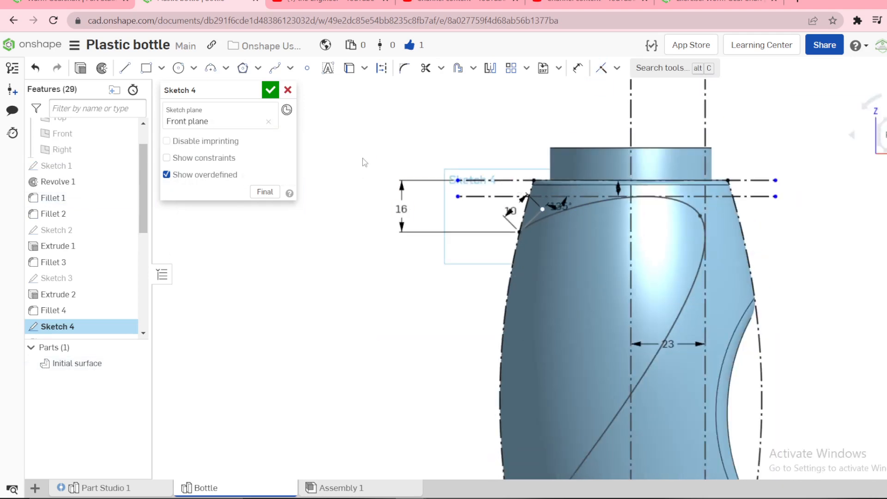
{"action": "scroll", "coordinate": [516, 210], "scroll_direction": "up", "scroll_amount": 5}
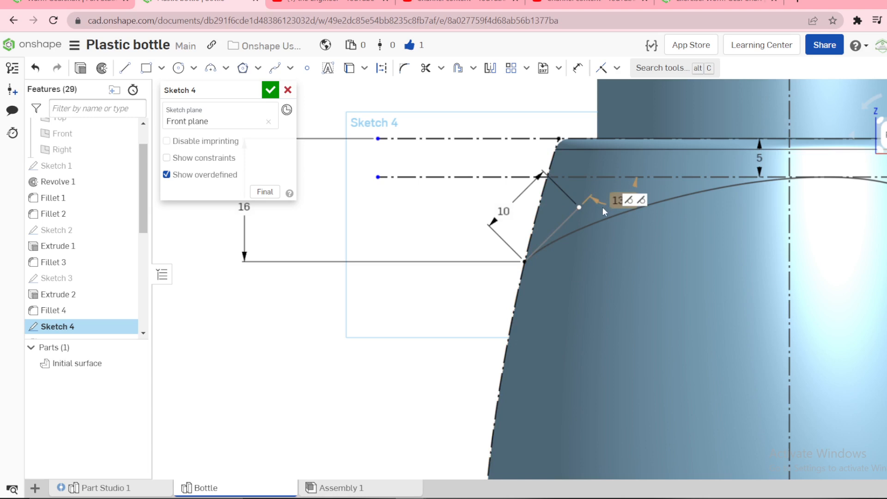
Delete the 135° angle dimension between the spline's tangent handle and the lower horizontal construction line in Sketch 4.
{"action": "scroll", "coordinate": [605, 203], "scroll_direction": "down", "scroll_amount": 3}
{"action": "scroll", "coordinate": [622, 203], "scroll_direction": "up", "scroll_amount": 4}
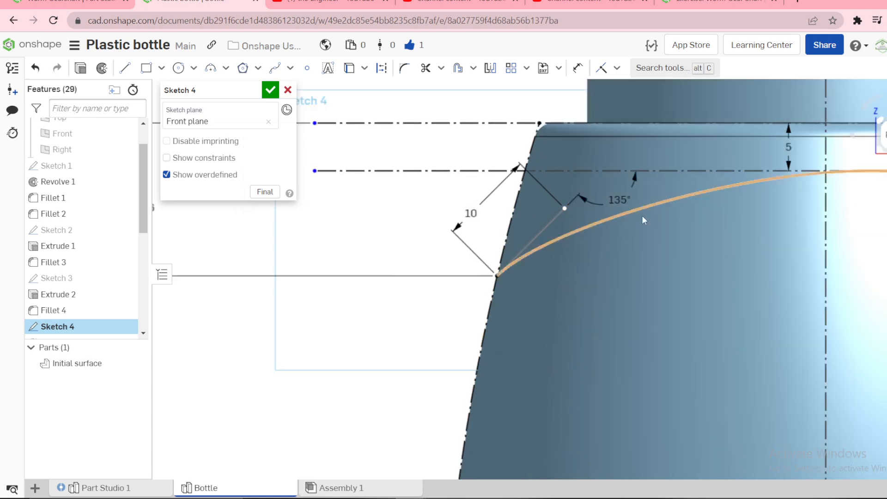
{"action": "right_click", "coordinate": [614, 204]}
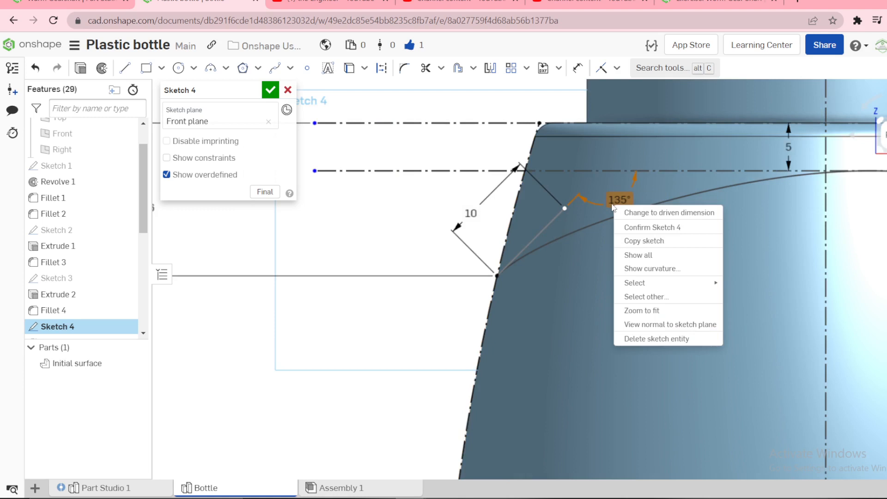
{"action": "left_click", "coordinate": [611, 202]}
{"action": "key", "text": "Delete"}
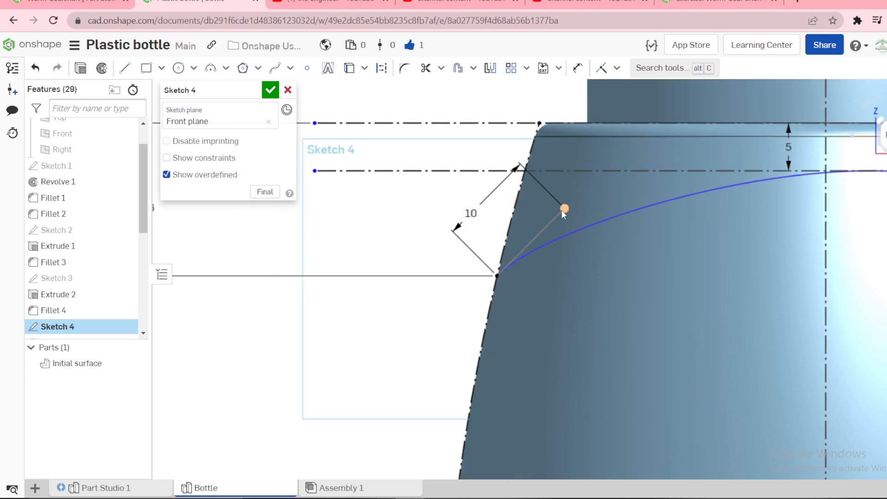
Keep the spline handle's length at 10 mm and swing its free end down to a shallower slope.
{"action": "double_click", "coordinate": [471, 213]}
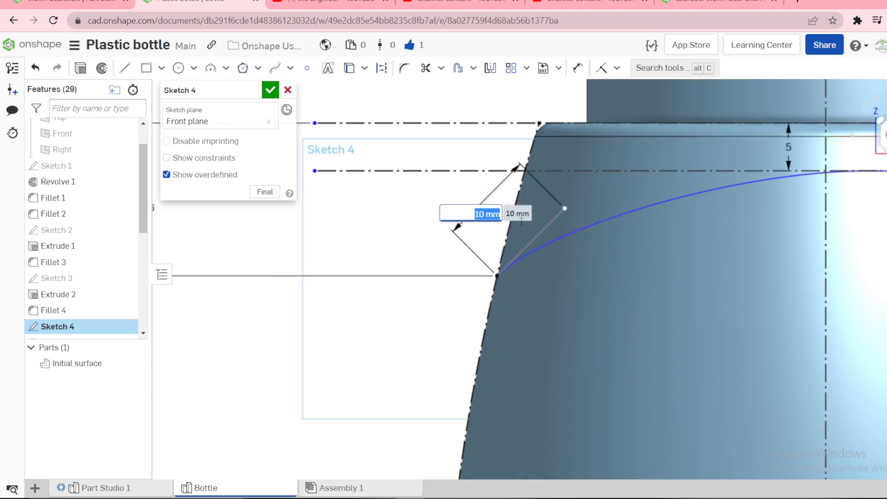
{"action": "key", "text": "Return"}
{"action": "left_click_drag", "start_coordinate": [574, 226], "coordinate": [575, 235]}
{"action": "scroll", "coordinate": [614, 263], "scroll_direction": "down", "scroll_amount": 4}
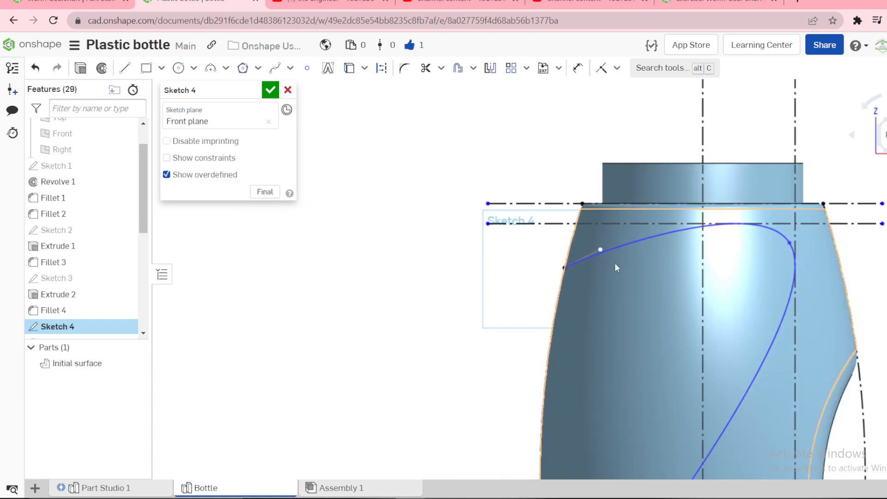
{"action": "scroll", "coordinate": [609, 251], "scroll_direction": "up", "scroll_amount": 5}
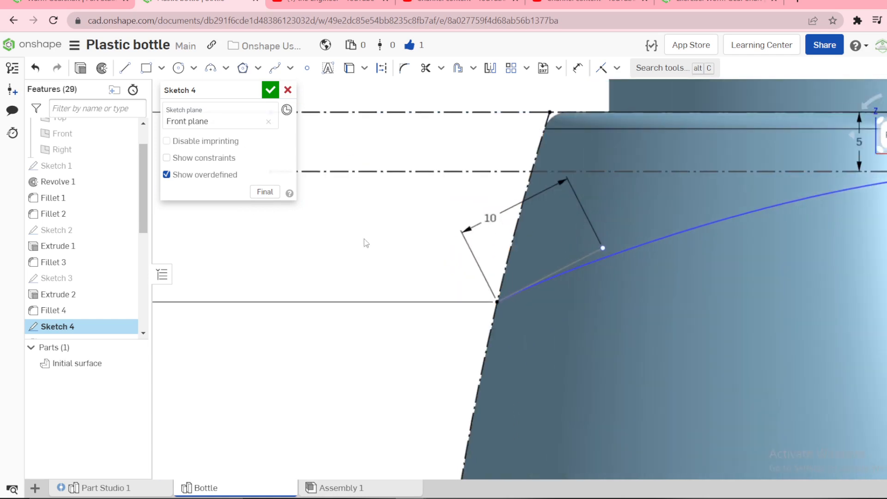
Dimension the angle between the spline's tangent handle and the lower horizontal construction line at 27°.
{"action": "key", "text": "d"}
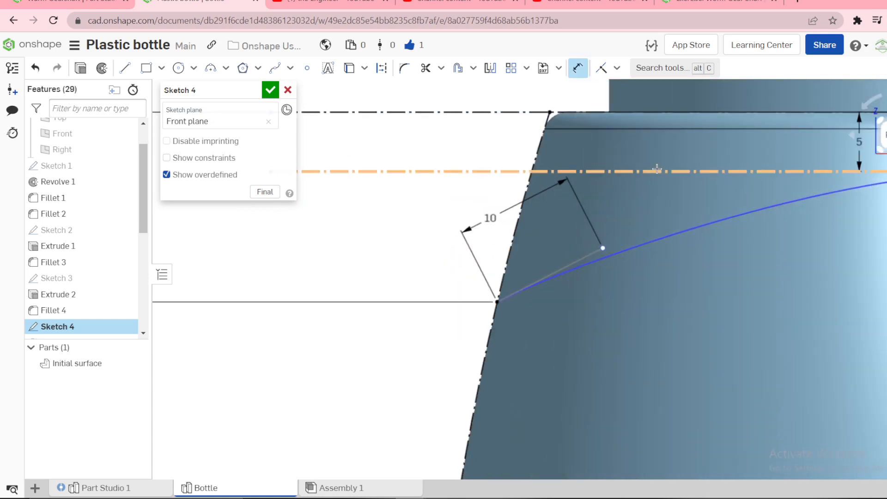
{"action": "left_click", "coordinate": [657, 170]}
{"action": "left_click", "coordinate": [593, 251]}
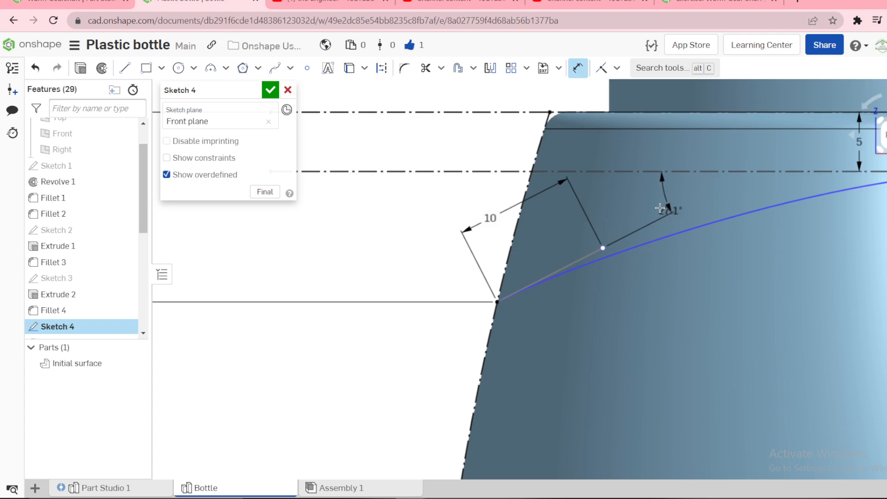
{"action": "left_click", "coordinate": [635, 204]}
{"action": "type", "text": "2"}
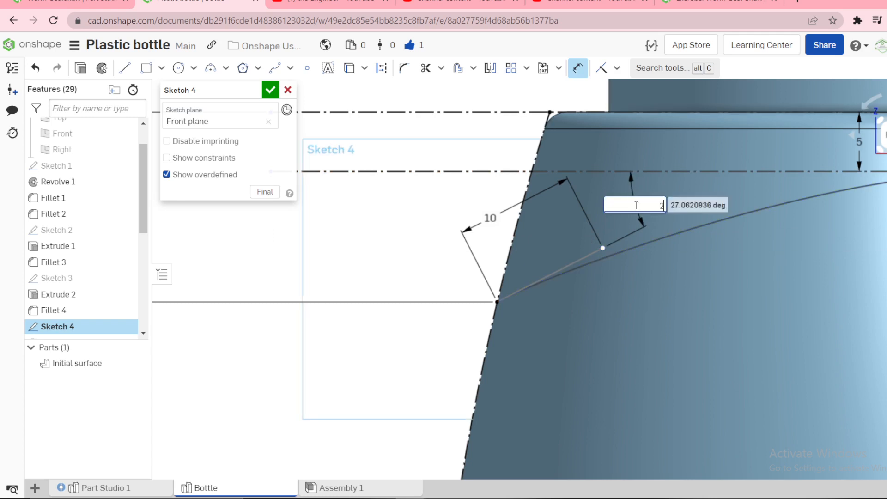
{"action": "type", "text": "7"}
{"action": "key", "text": "Return"}
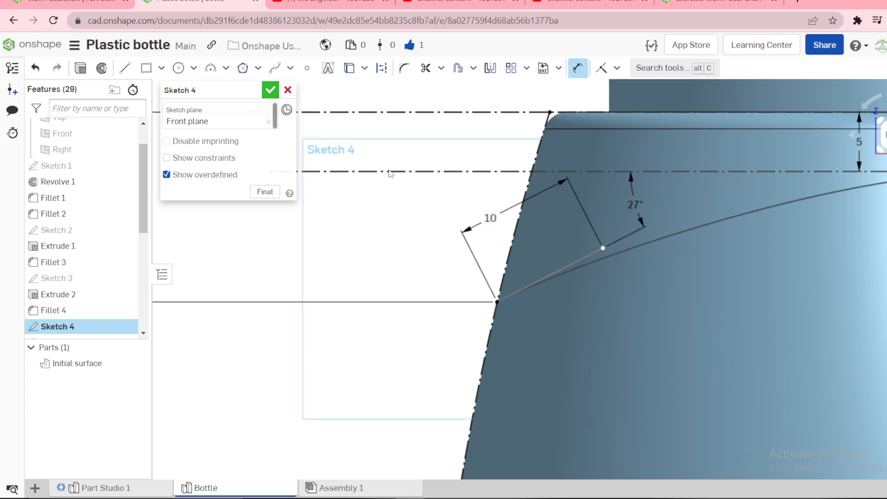
Examine the rebuilt recess from several angles, focusing on its filleted upper edge near the shoulder and the side.
{"action": "scroll", "coordinate": [406, 182], "scroll_direction": "down", "scroll_amount": 10}
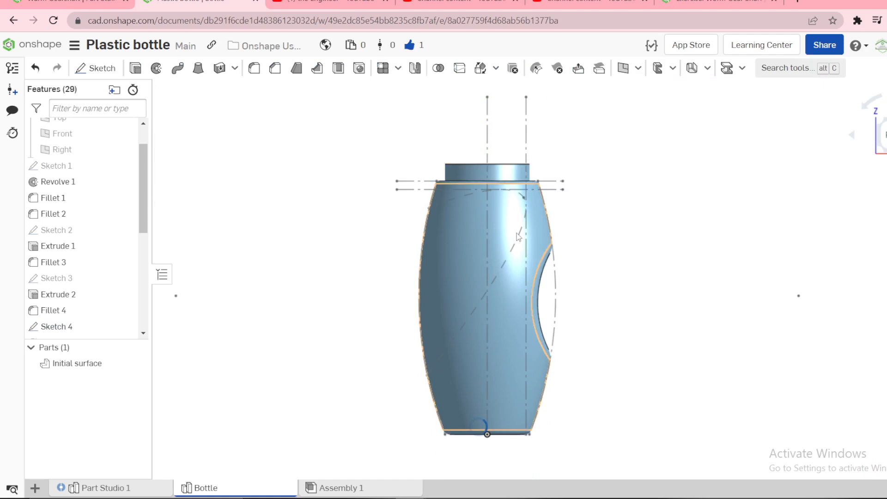
{"action": "scroll", "coordinate": [508, 231], "scroll_direction": "up", "scroll_amount": 3}
{"action": "scroll", "coordinate": [497, 290], "scroll_direction": "down", "scroll_amount": 1}
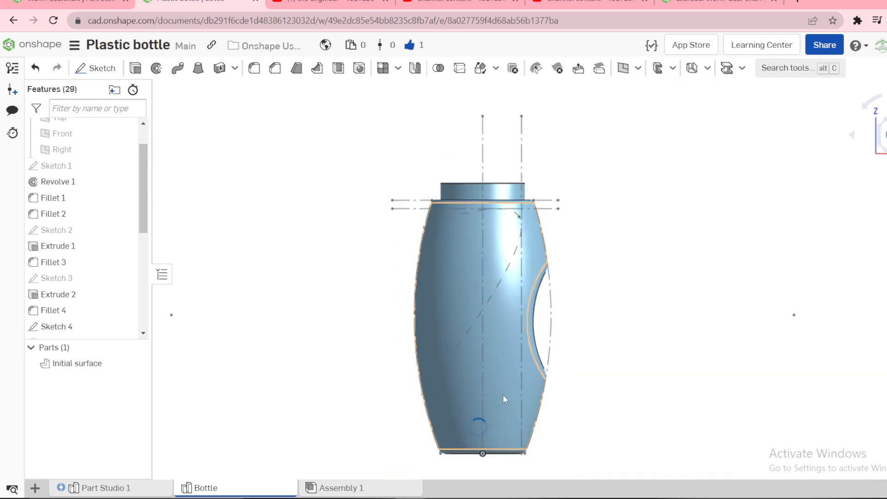
{"action": "scroll", "coordinate": [503, 395], "scroll_direction": "up", "scroll_amount": 2}
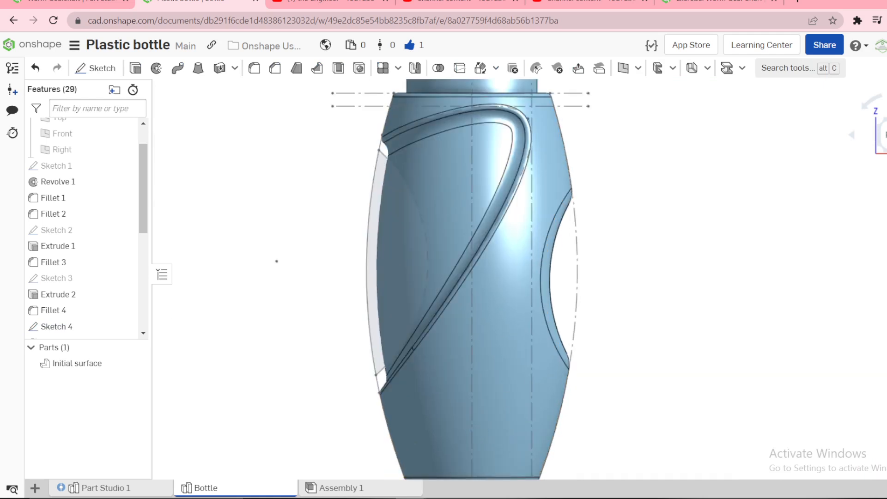
{"action": "scroll", "coordinate": [441, 152], "scroll_direction": "down", "scroll_amount": 2}
{"action": "scroll", "coordinate": [438, 145], "scroll_direction": "up", "scroll_amount": 5}
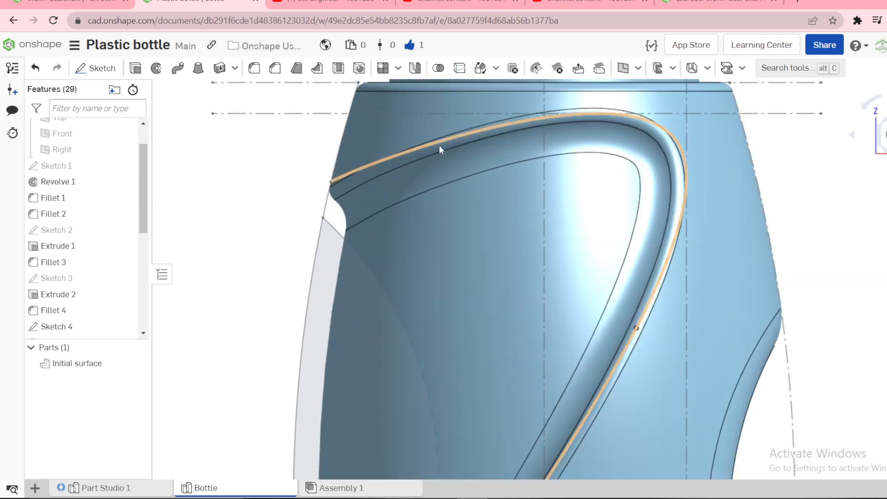
{"action": "scroll", "coordinate": [415, 159], "scroll_direction": "up", "scroll_amount": 3}
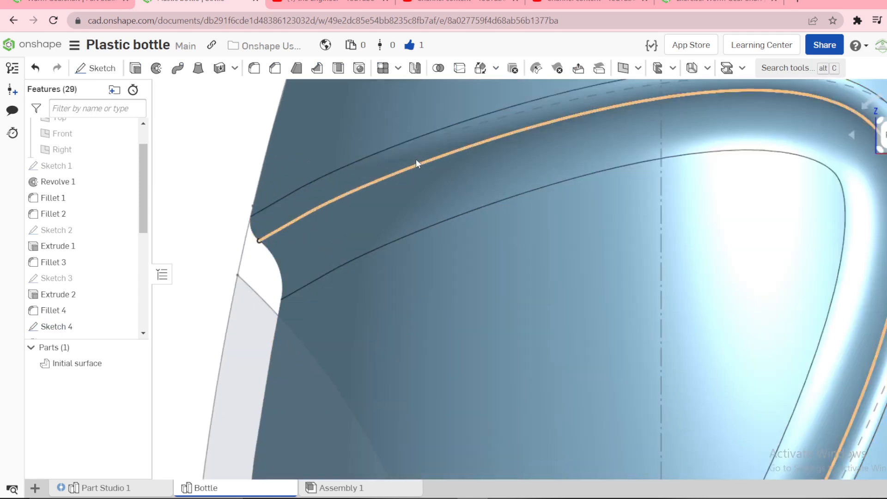
{"action": "scroll", "coordinate": [418, 201], "scroll_direction": "down", "scroll_amount": 3}
{"action": "scroll", "coordinate": [370, 193], "scroll_direction": "up", "scroll_amount": 4}
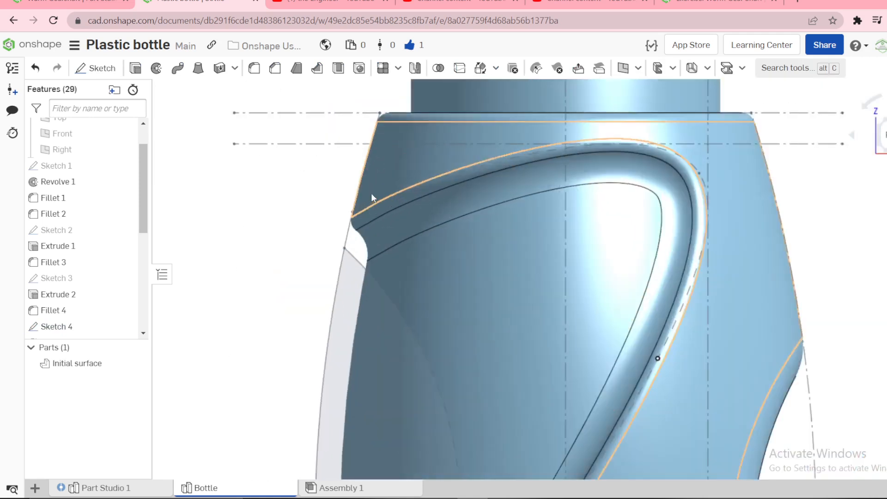
{"action": "scroll", "coordinate": [363, 243], "scroll_direction": "down", "scroll_amount": 8}
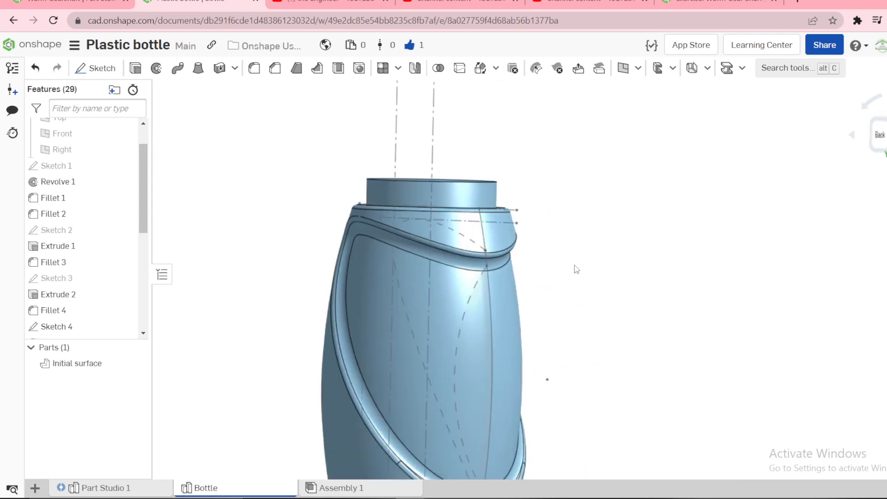
{"action": "right_click_drag", "start_coordinate": [576, 269], "coordinate": [487, 243]}
{"action": "scroll", "coordinate": [487, 242], "scroll_direction": "up", "scroll_amount": 6}
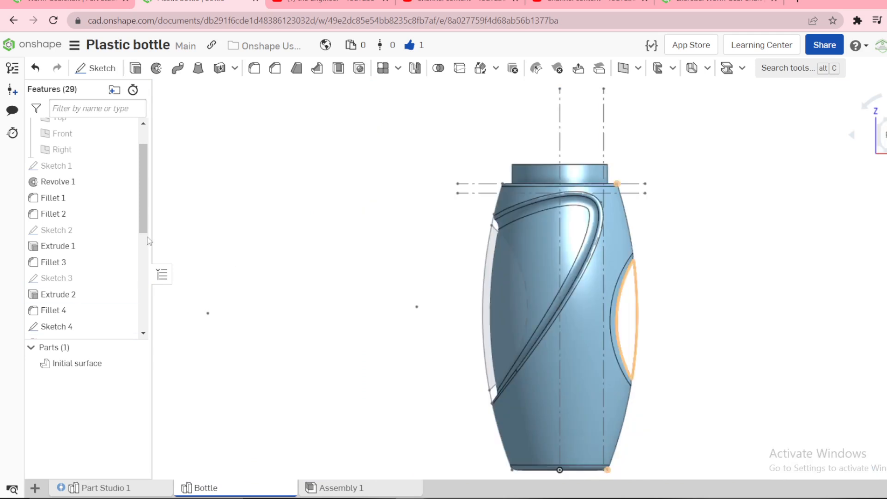
Open Sketch 5 for editing and check the arc's upper end against the recess's filleted edge and the arc's dimensions.
{"action": "scroll", "coordinate": [147, 240], "scroll_direction": "down", "scroll_amount": 5}
{"action": "right_click", "coordinate": [46, 315]}
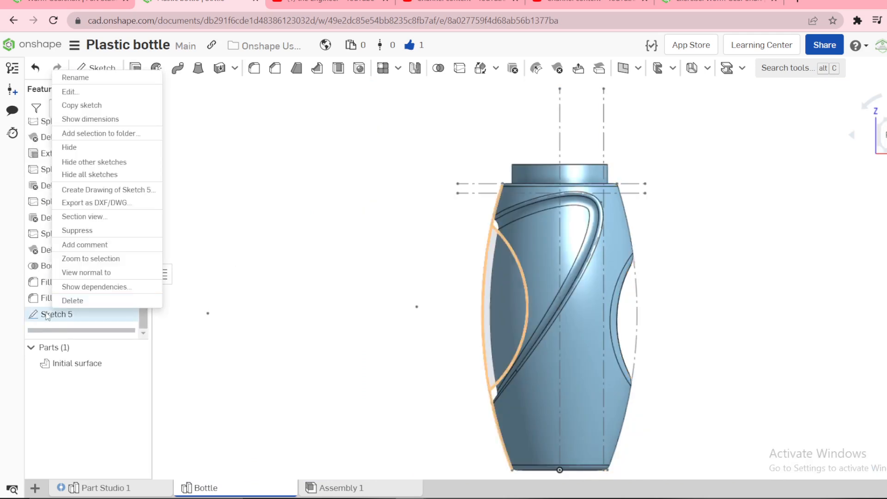
{"action": "left_click", "coordinate": [74, 94]}
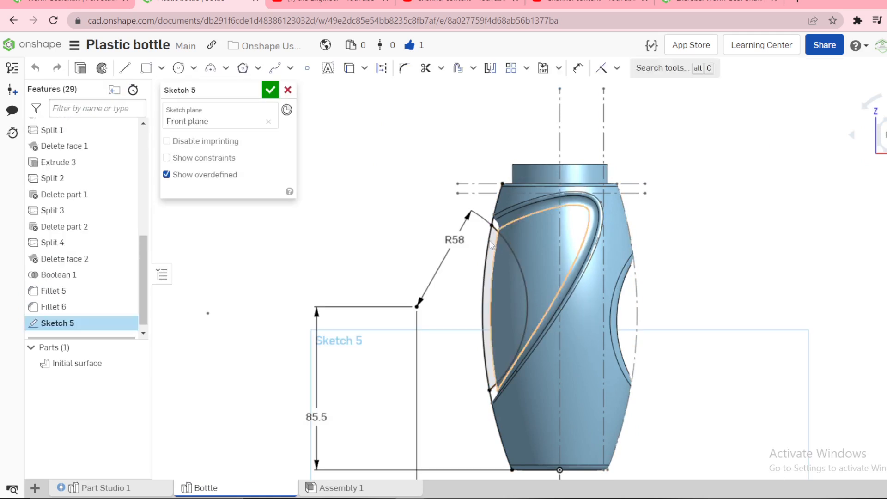
{"action": "scroll", "coordinate": [509, 233], "scroll_direction": "up", "scroll_amount": 6}
{"action": "scroll", "coordinate": [509, 234], "scroll_direction": "up", "scroll_amount": 4}
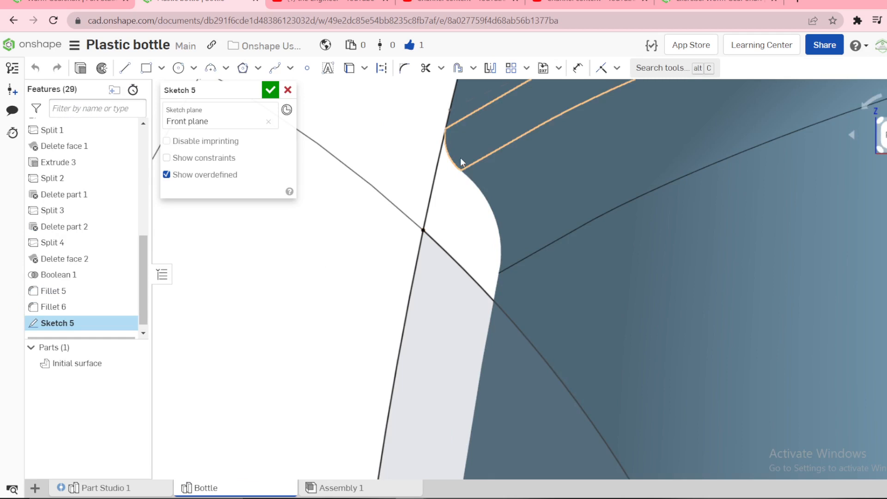
{"action": "scroll", "coordinate": [501, 288], "scroll_direction": "down", "scroll_amount": 8}
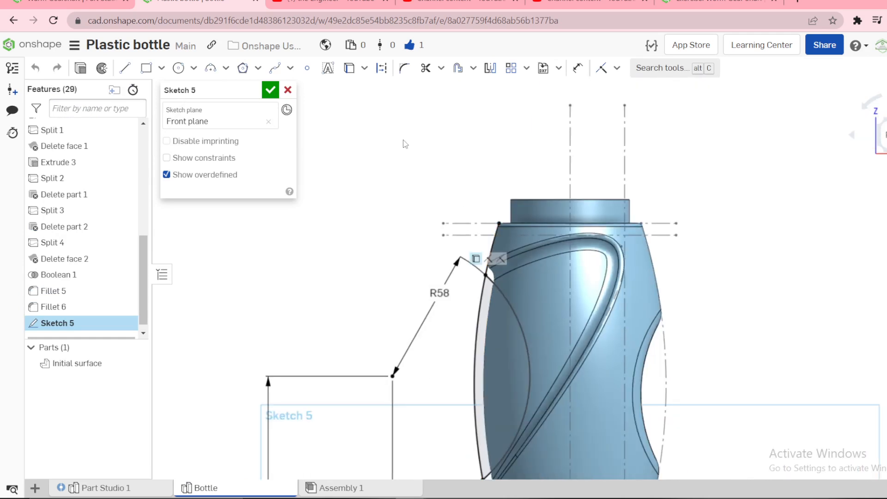
{"action": "scroll", "coordinate": [453, 215], "scroll_direction": "down", "scroll_amount": 3}
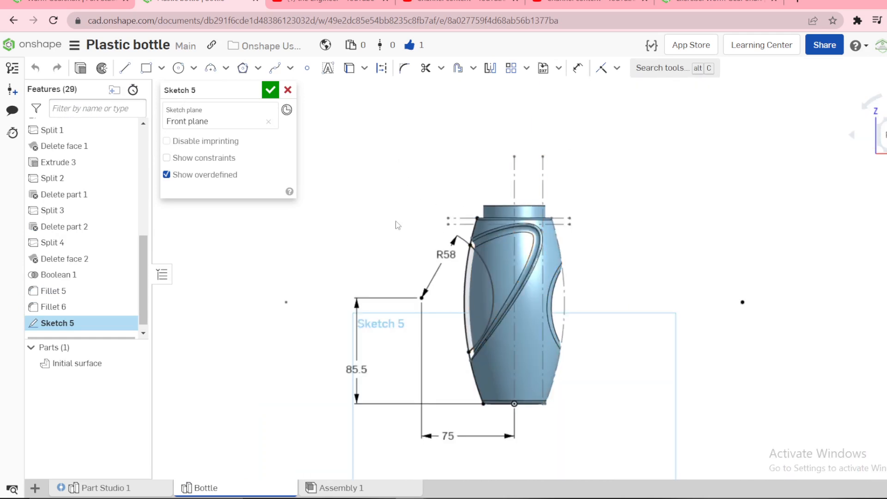
{"action": "left_click", "coordinate": [81, 72]}
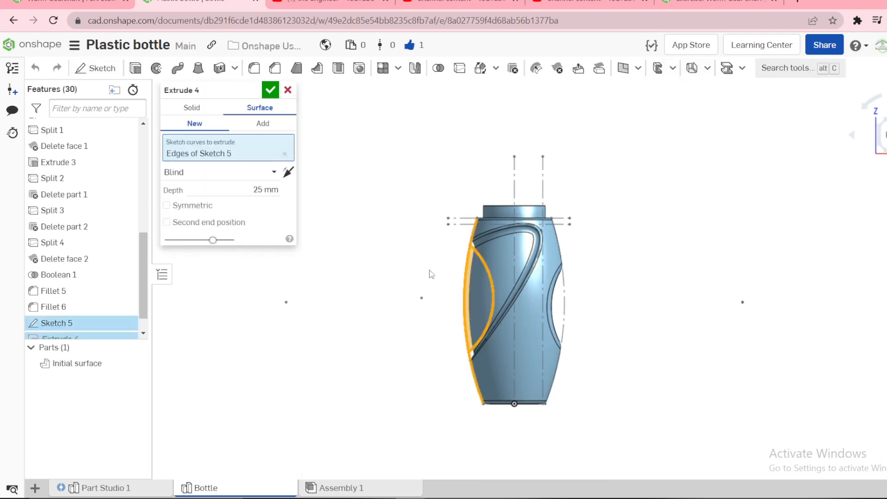
{"action": "left_click", "coordinate": [192, 108]}
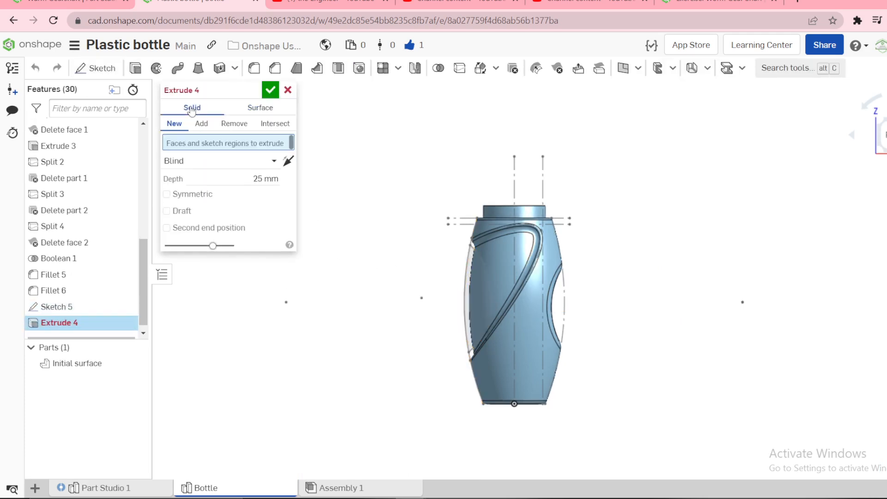
{"action": "left_click", "coordinate": [287, 91]}
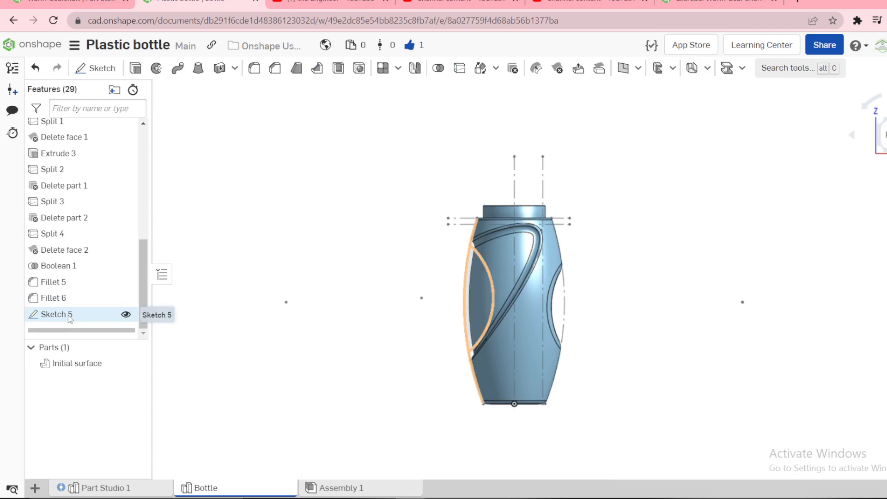
Cut the Sketch 5 region symmetrically through all of the bottle body with an Extrude set to Remove.
{"action": "mouse_move", "coordinate": [371, 268]}
{"action": "right_mouse_down"}
{"action": "mouse_move", "coordinate": [362, 293]}
{"action": "mouse_move", "coordinate": [370, 283]}
{"action": "right_mouse_up"}
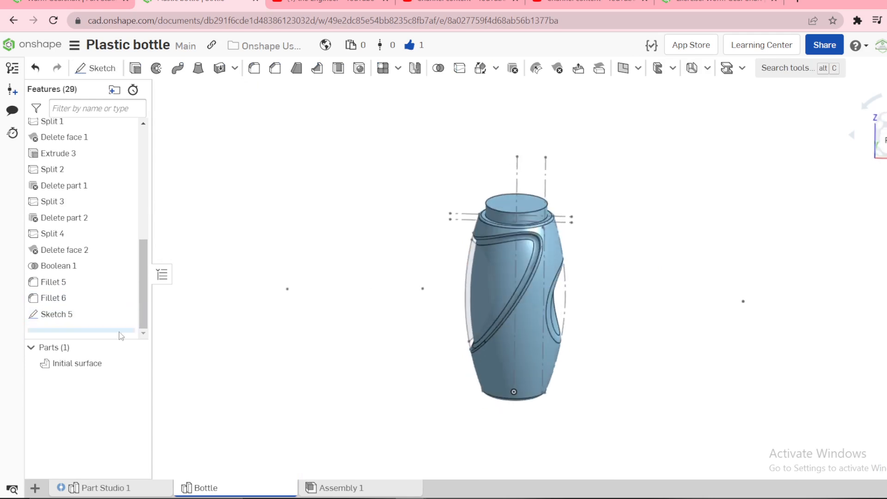
{"action": "right_click", "coordinate": [68, 315]}
{"action": "left_click", "coordinate": [92, 144]}
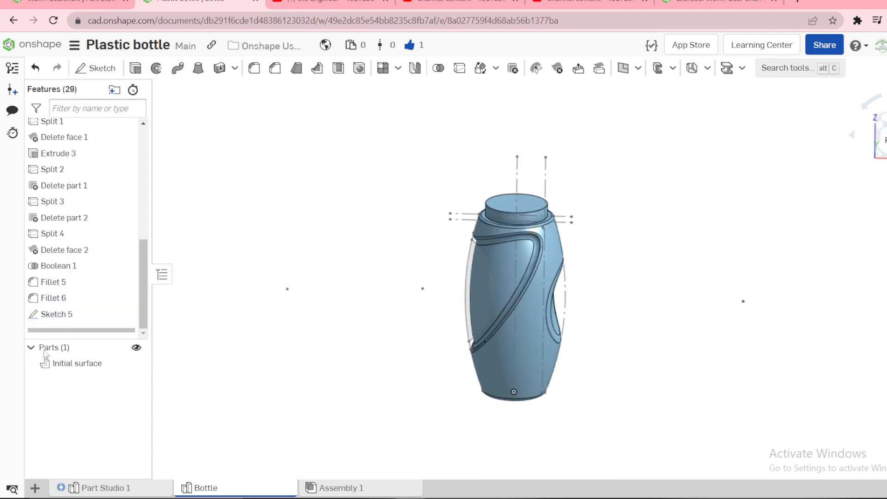
{"action": "right_click", "coordinate": [58, 315]}
{"action": "left_click", "coordinate": [70, 319]}
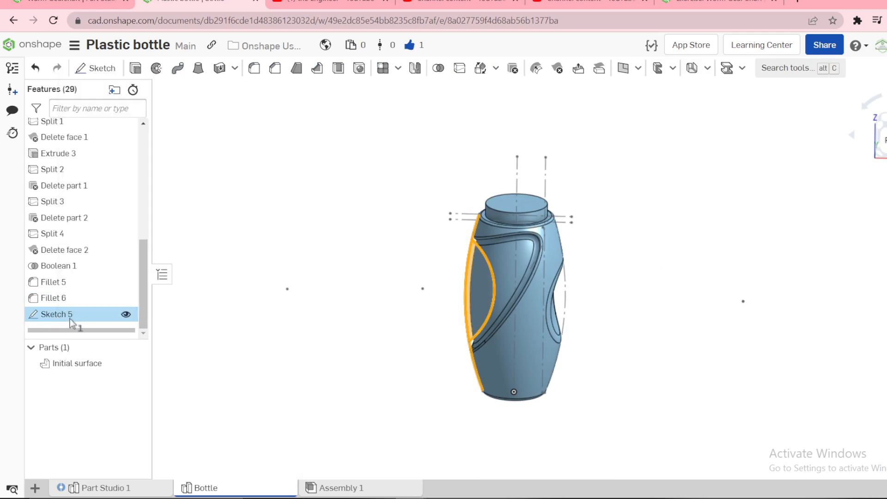
{"action": "left_click", "coordinate": [136, 68]}
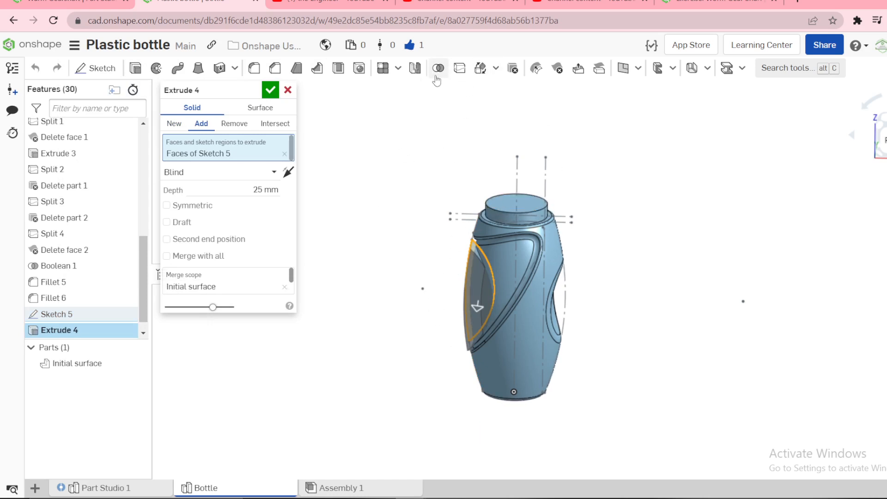
{"action": "left_click", "coordinate": [236, 124]}
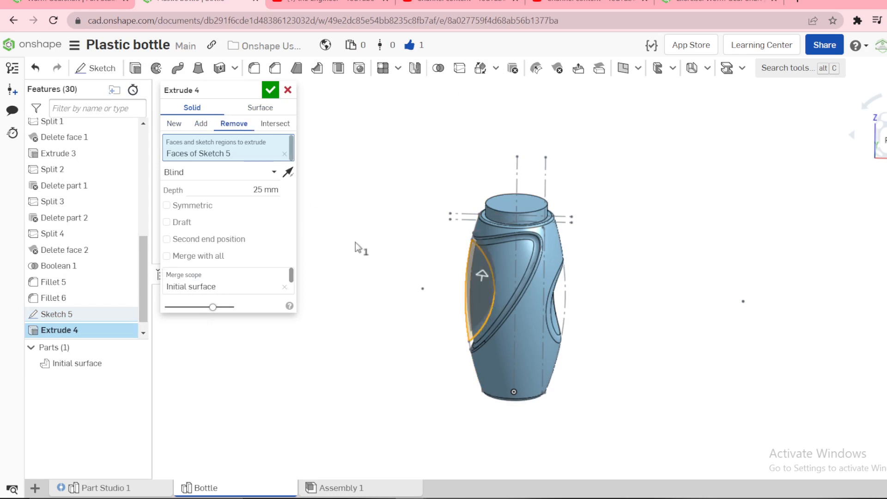
{"action": "right_click_drag", "start_coordinate": [356, 243], "coordinate": [419, 250]}
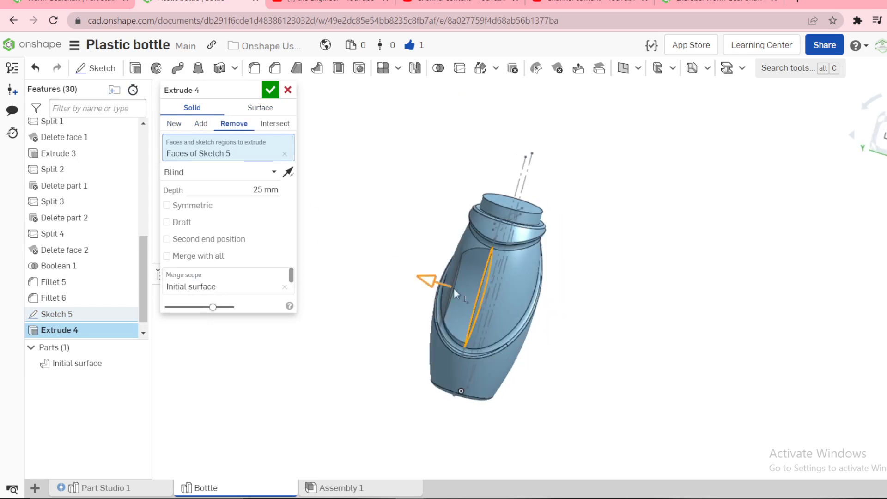
{"action": "left_click", "coordinate": [167, 206]}
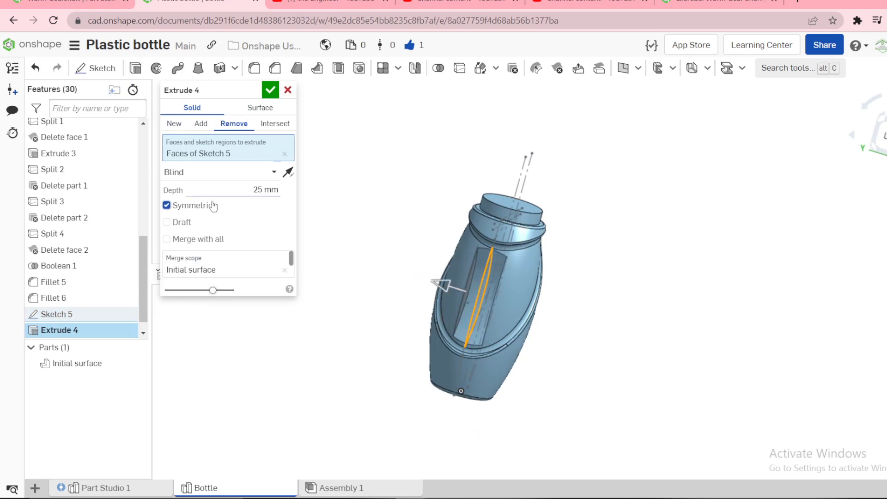
{"action": "left_click", "coordinate": [266, 180]}
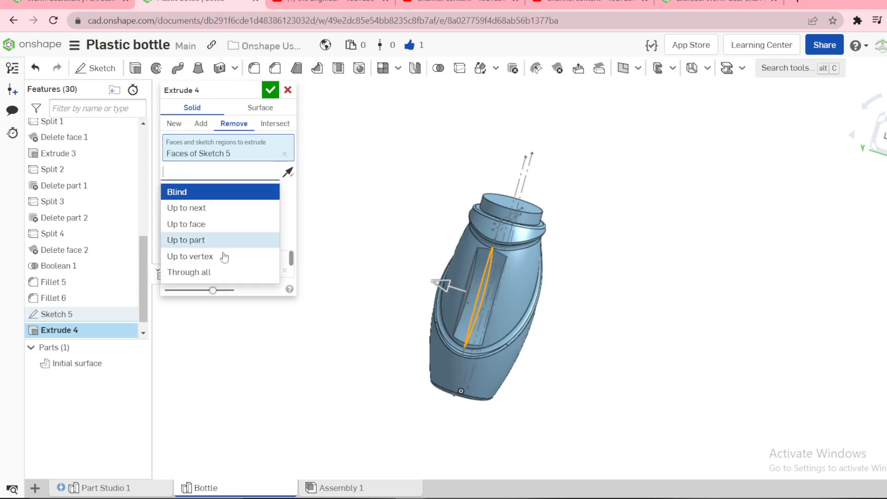
{"action": "left_click", "coordinate": [219, 274]}
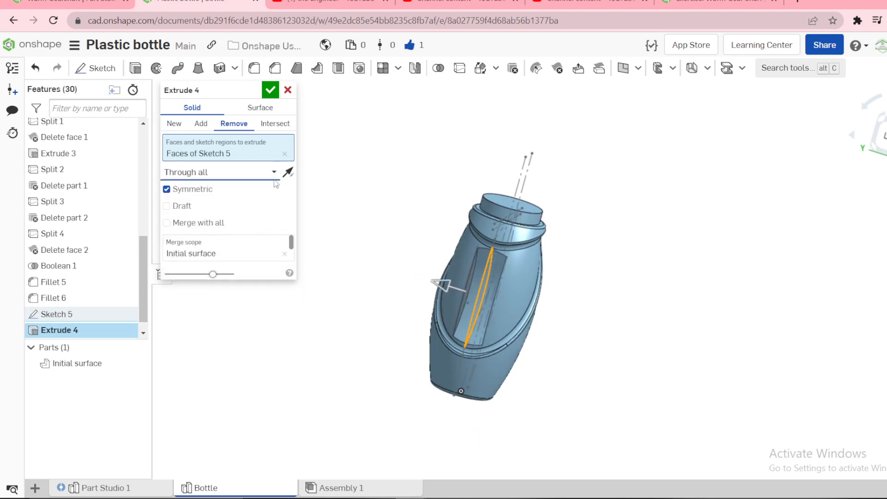
{"action": "left_click", "coordinate": [270, 90]}
Hide Sketch 4 so its construction lines no longer overlay the bottle.
{"action": "right_click_drag", "start_coordinate": [400, 233], "coordinate": [352, 286]}
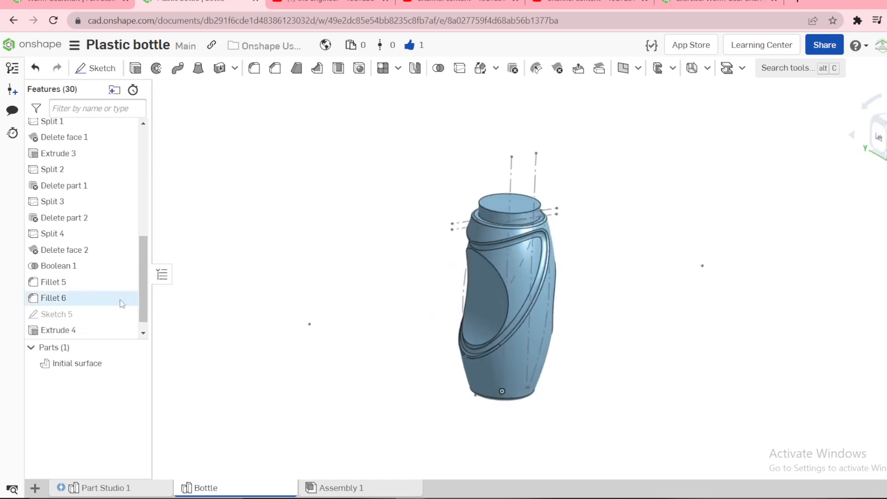
{"action": "left_click_drag", "start_coordinate": [143, 314], "coordinate": [144, 338]}
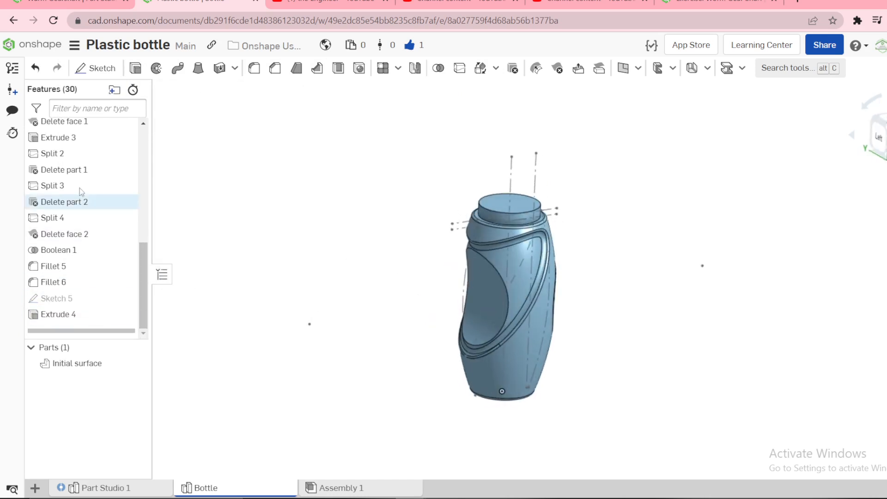
{"action": "scroll", "coordinate": [88, 167], "scroll_direction": "up", "scroll_amount": 2}
{"action": "scroll", "coordinate": [106, 208], "scroll_direction": "up", "scroll_amount": 2}
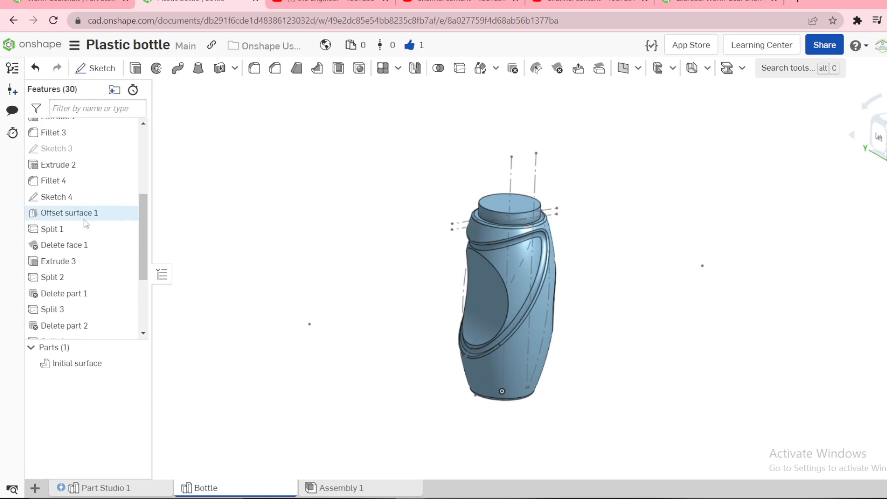
{"action": "left_click", "coordinate": [126, 197]}
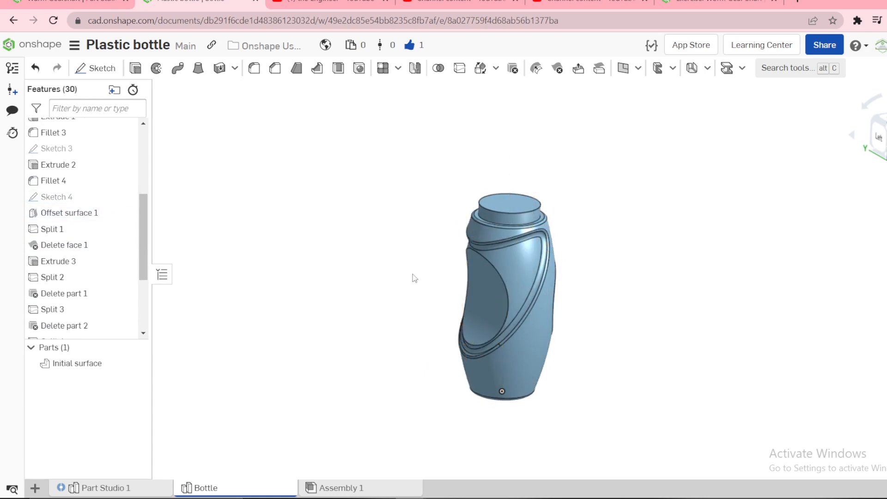
Fillet the outer edge of the grip cut with a 6 mm radius.
{"action": "mouse_move", "coordinate": [413, 276]}
{"action": "right_mouse_down"}
{"action": "mouse_move", "coordinate": [403, 275]}
{"action": "mouse_move", "coordinate": [427, 272]}
{"action": "right_mouse_up"}
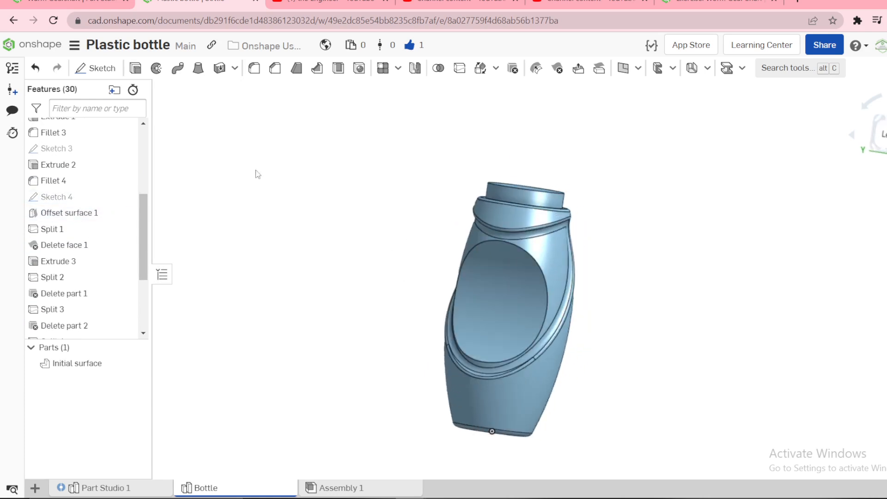
{"action": "left_click", "coordinate": [472, 246]}
{"action": "key", "text": "shift+f"}
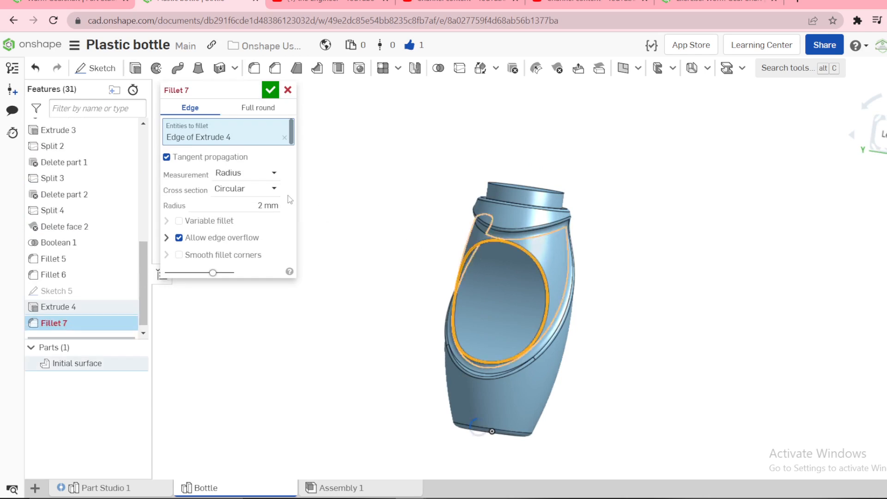
{"action": "type", "text": "6"}
{"action": "key", "text": "Return"}
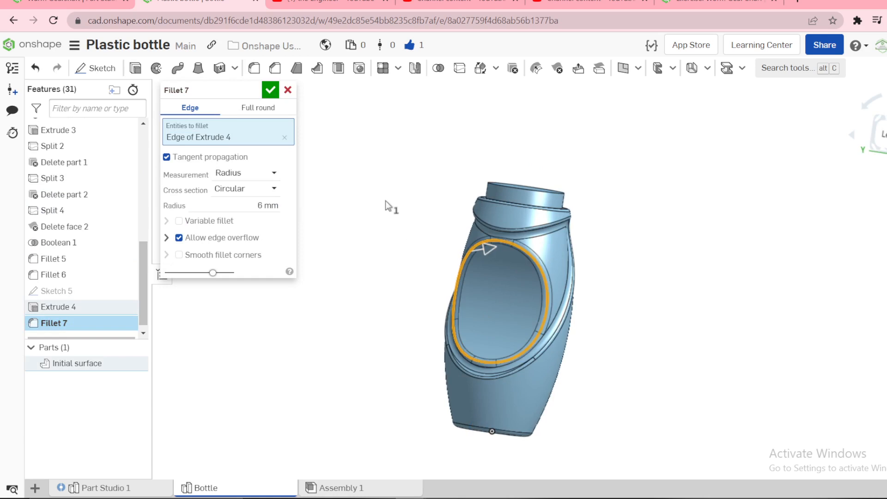
{"action": "left_click", "coordinate": [271, 90]}
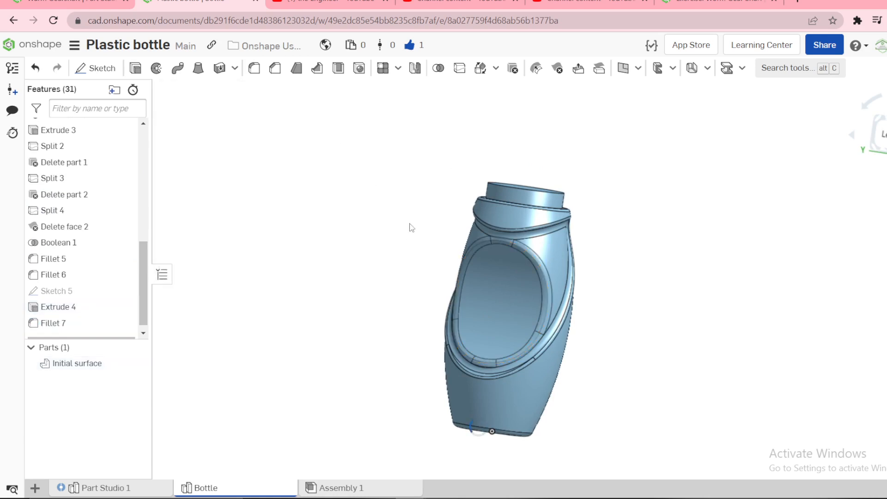
Shell the bottle to a 2 mm wall thickness, removing the flat top face of the neck.
{"action": "scroll", "coordinate": [519, 240], "scroll_direction": "up", "scroll_amount": 6}
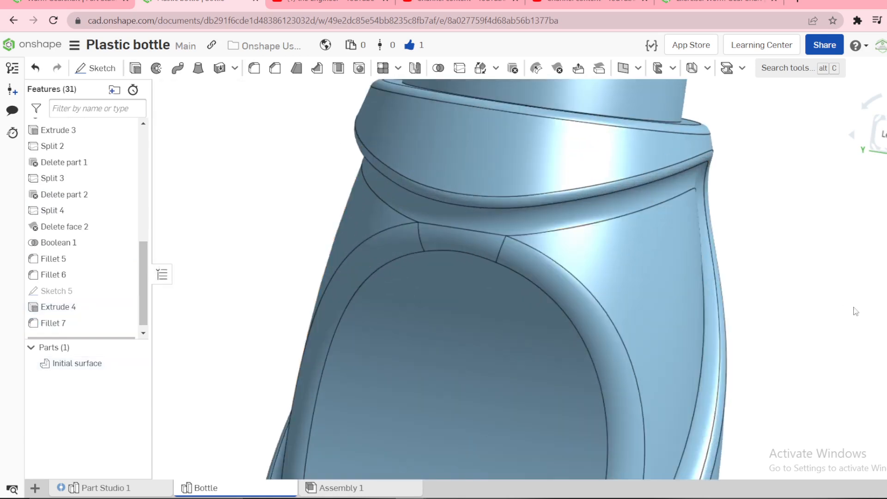
{"action": "scroll", "coordinate": [855, 312], "scroll_direction": "down", "scroll_amount": 3}
{"action": "right_click_drag", "start_coordinate": [810, 334], "coordinate": [733, 264]}
{"action": "scroll", "coordinate": [822, 244], "scroll_direction": "up", "scroll_amount": 3}
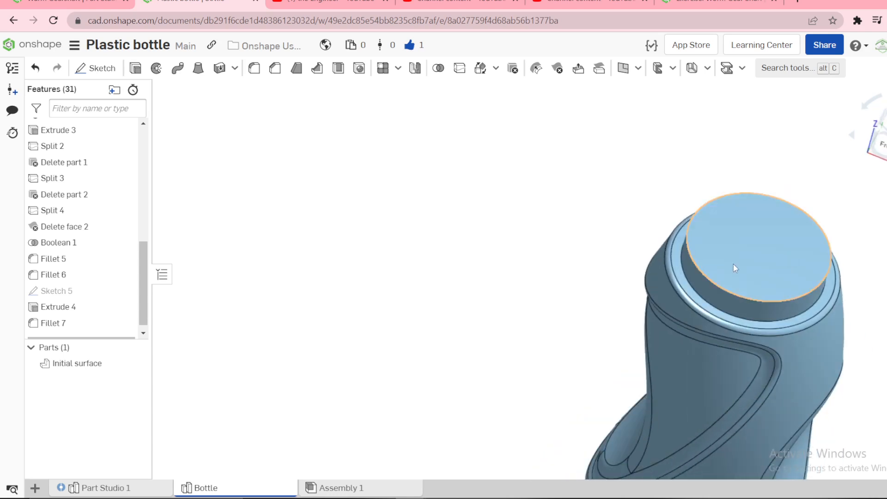
{"action": "key", "text": "f"}
{"action": "right_click_drag", "start_coordinate": [472, 276], "coordinate": [491, 259]}
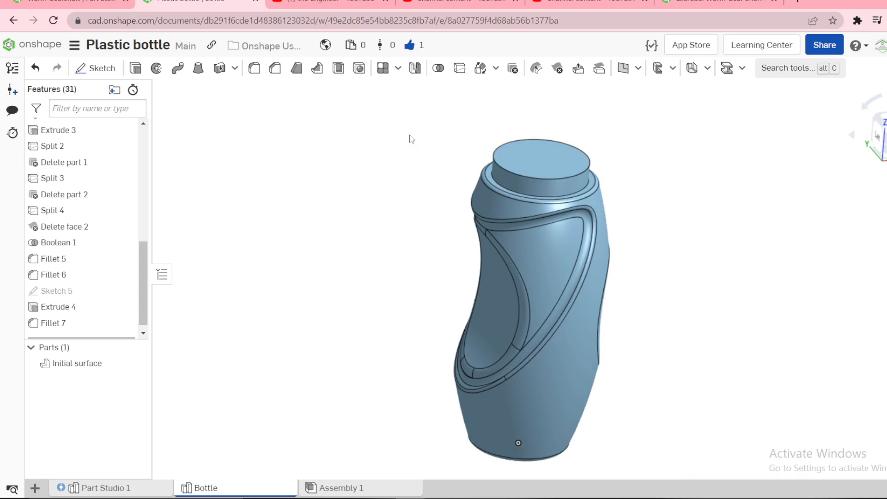
{"action": "left_click", "coordinate": [339, 68]}
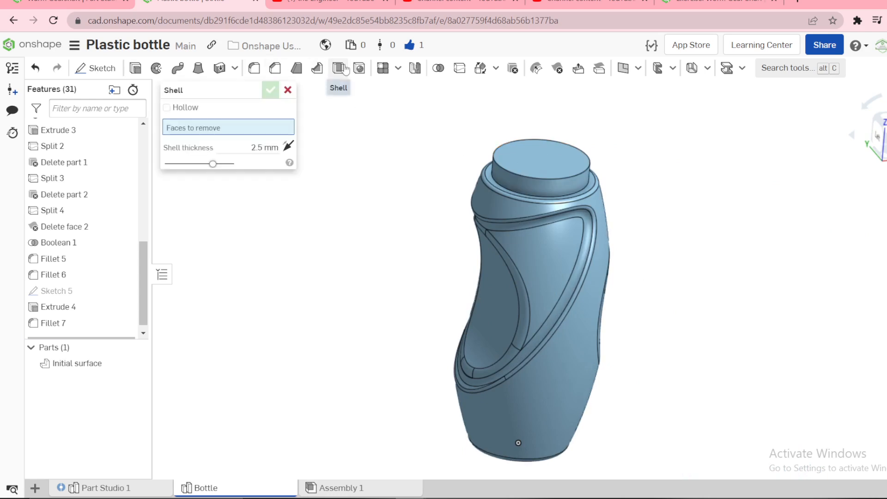
{"action": "left_click", "coordinate": [265, 147]}
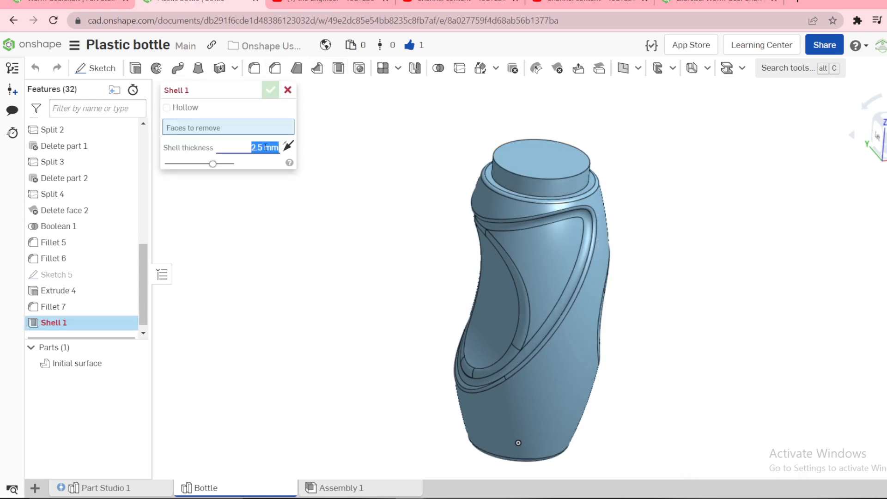
{"action": "type", "text": "2"}
{"action": "left_click", "coordinate": [539, 165]}
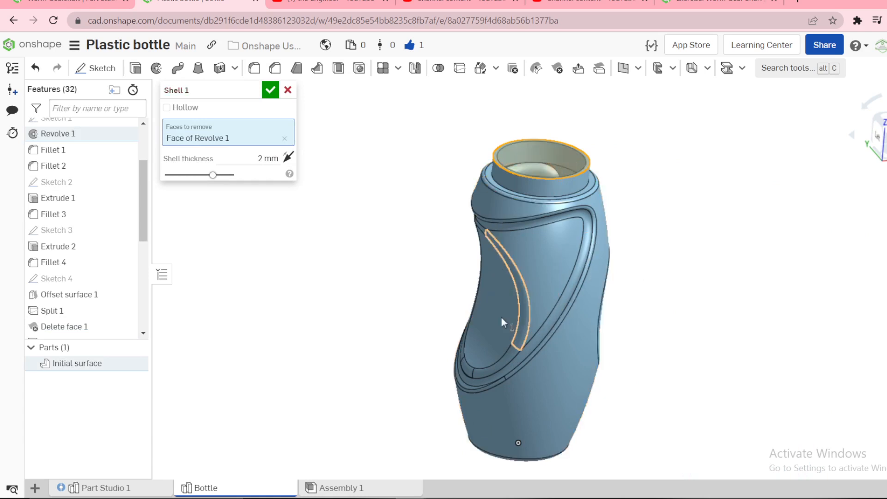
{"action": "key", "text": "Return"}
Look into the shelled bottle through its open neck, then open Part Studio 1 and return to the Bottle studio.
{"action": "right_click_drag", "start_coordinate": [501, 317], "coordinate": [404, 210]}
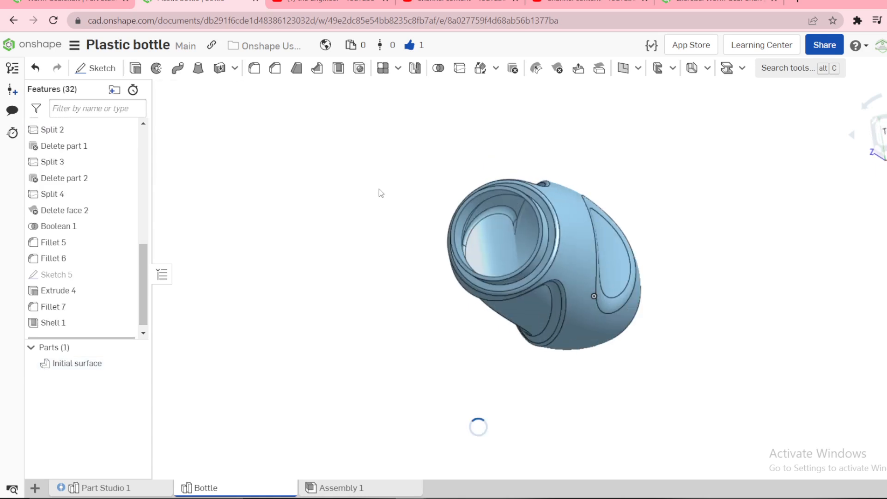
{"action": "scroll", "coordinate": [520, 240], "scroll_direction": "up", "scroll_amount": 5}
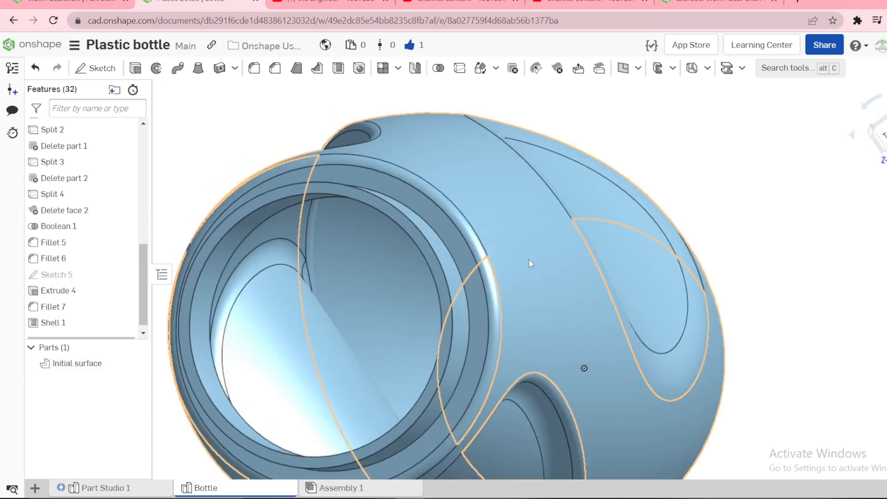
{"action": "scroll", "coordinate": [529, 259], "scroll_direction": "down", "scroll_amount": 5}
{"action": "right_click_drag", "start_coordinate": [528, 258], "coordinate": [423, 309]}
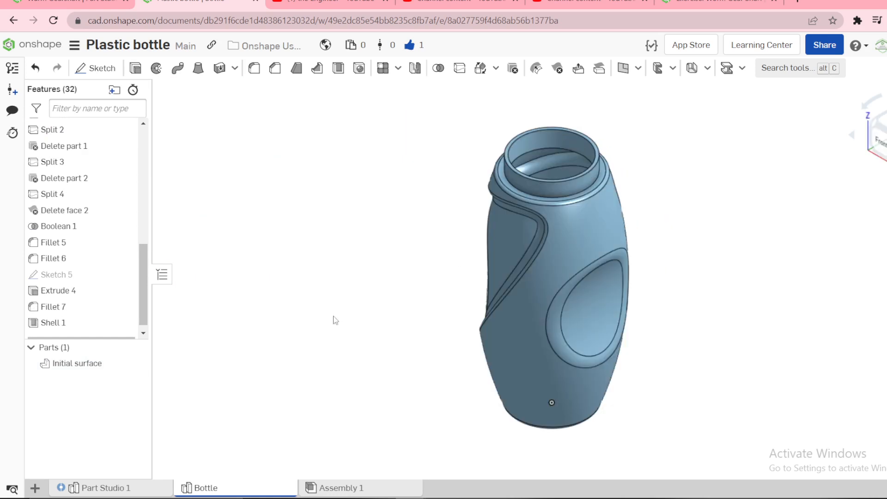
{"action": "left_click", "coordinate": [139, 490]}
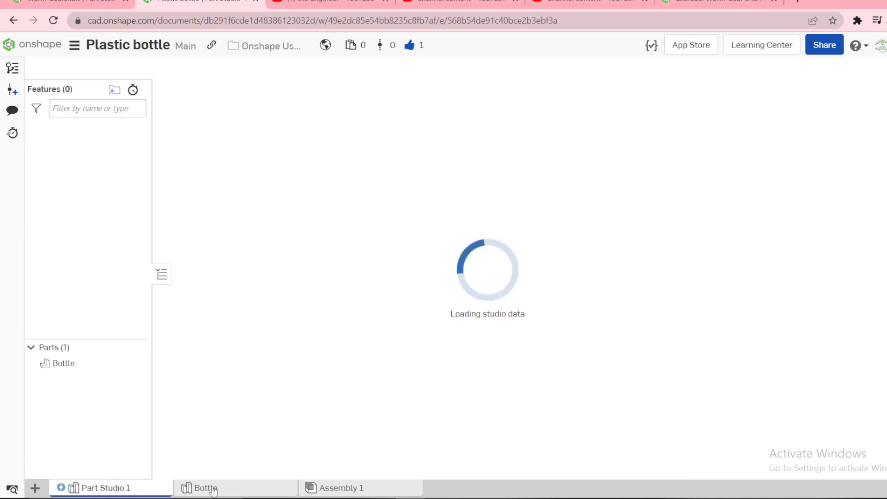
{"action": "left_click", "coordinate": [199, 488]}
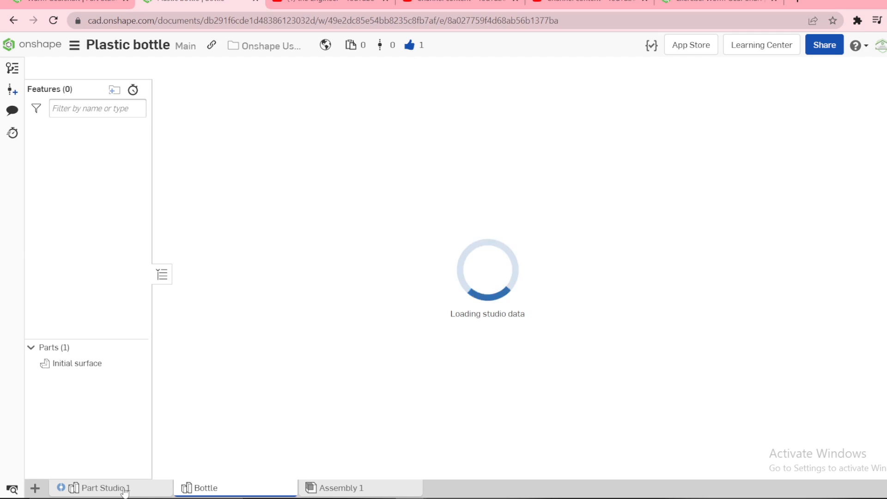
{"action": "mouse_move", "coordinate": [125, 490]}
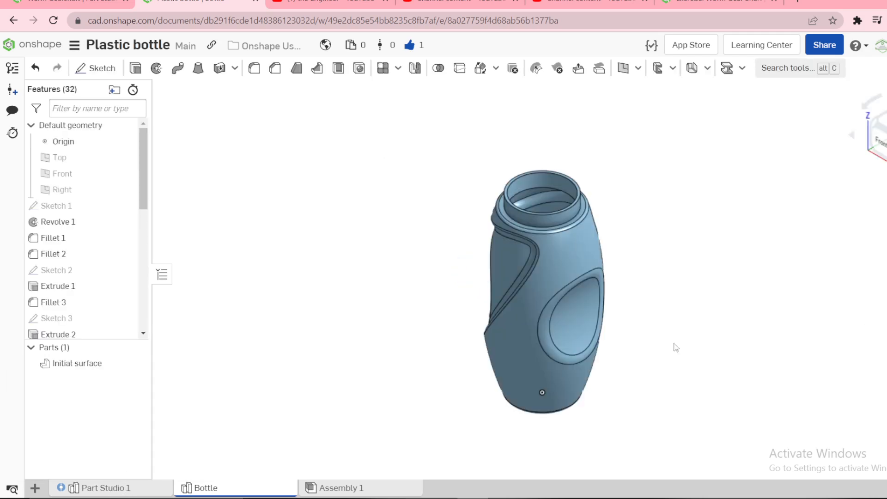
Examine the hollow bottle from several angles, checking the recess faces beside the grip and the neck's outer face.
{"action": "scroll", "coordinate": [507, 256], "scroll_direction": "up", "scroll_amount": 2}
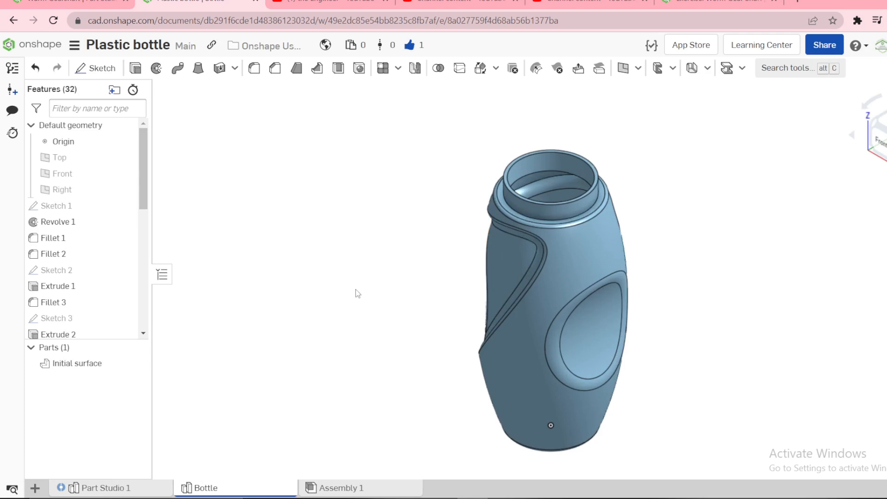
{"action": "mouse_move", "coordinate": [357, 293]}
{"action": "right_mouse_down"}
{"action": "mouse_move", "coordinate": [420, 291]}
{"action": "mouse_move", "coordinate": [390, 316]}
{"action": "mouse_move", "coordinate": [422, 318]}
{"action": "mouse_move", "coordinate": [439, 297]}
{"action": "mouse_move", "coordinate": [419, 327]}
{"action": "mouse_move", "coordinate": [421, 295]}
{"action": "right_mouse_up"}
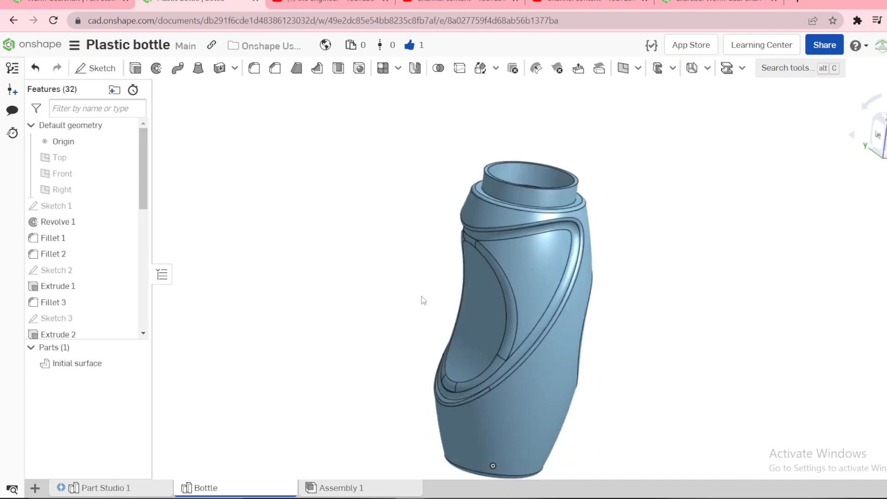
{"action": "left_click", "coordinate": [528, 269]}
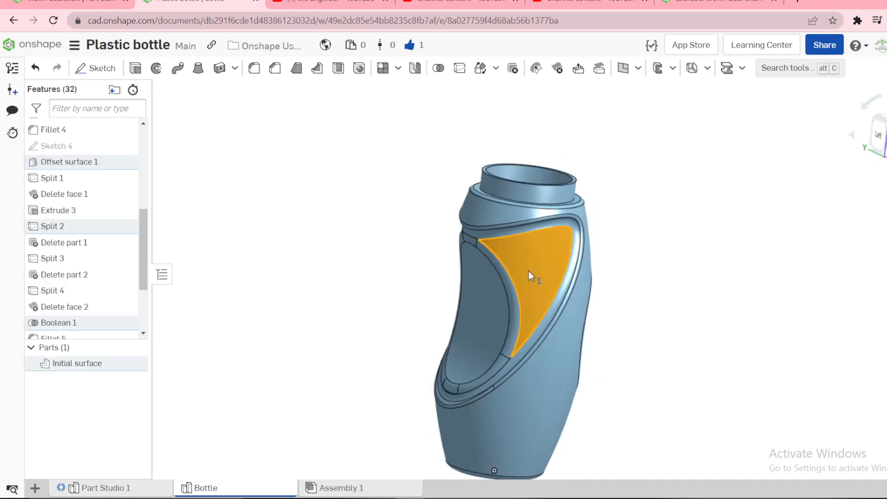
{"action": "right_click_drag", "start_coordinate": [524, 261], "coordinate": [467, 261]}
{"action": "left_click", "coordinate": [455, 250]}
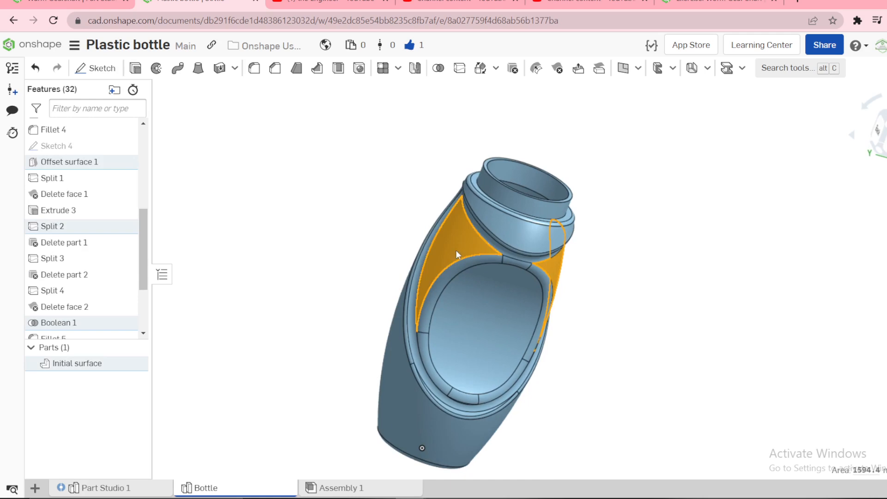
{"action": "left_click", "coordinate": [615, 218]}
{"action": "scroll", "coordinate": [578, 212], "scroll_direction": "up", "scroll_amount": 3}
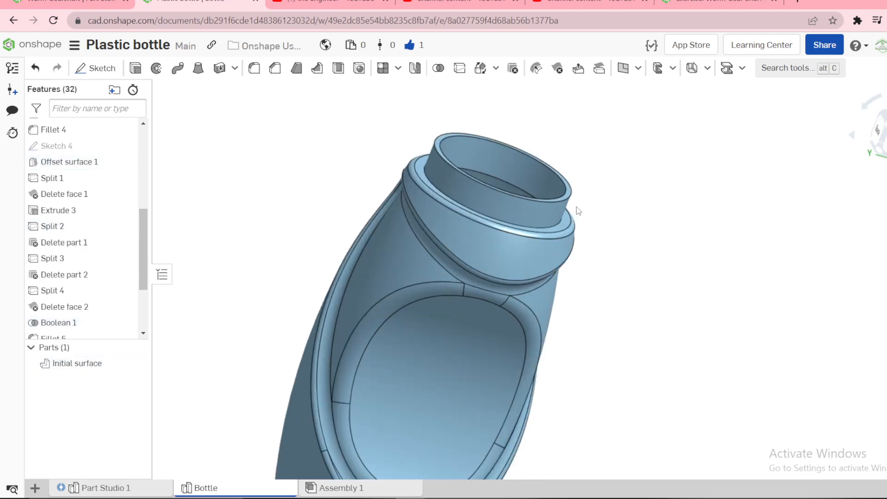
{"action": "right_click_drag", "start_coordinate": [579, 211], "coordinate": [507, 205]}
{"action": "left_click", "coordinate": [506, 204]}
{"action": "scroll", "coordinate": [669, 206], "scroll_direction": "down", "scroll_amount": 4}
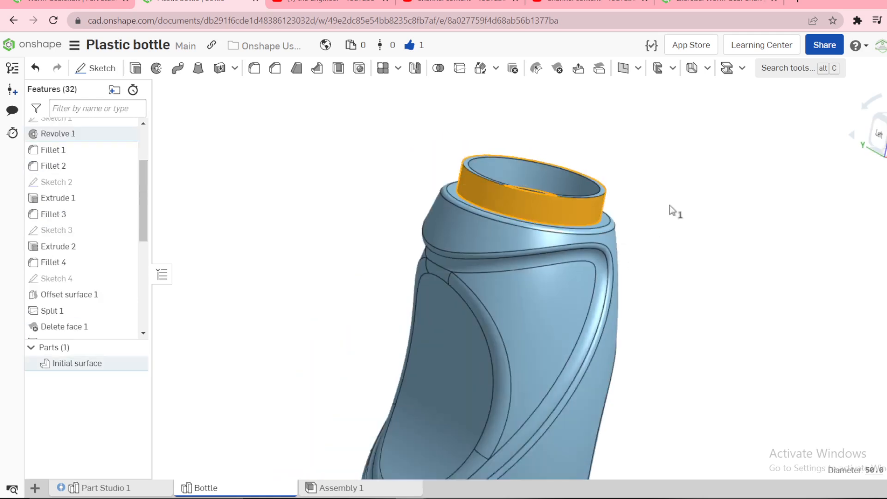
{"action": "mouse_move", "coordinate": [691, 268]}
{"action": "right_mouse_down"}
{"action": "mouse_move", "coordinate": [659, 299]}
{"action": "mouse_move", "coordinate": [677, 263]}
{"action": "mouse_move", "coordinate": [705, 272]}
{"action": "right_mouse_up"}
{"action": "left_click", "coordinate": [703, 268]}
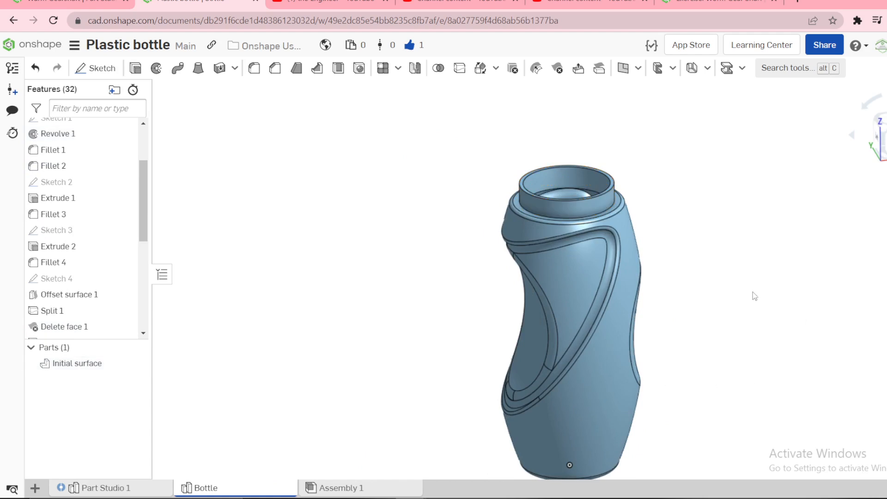